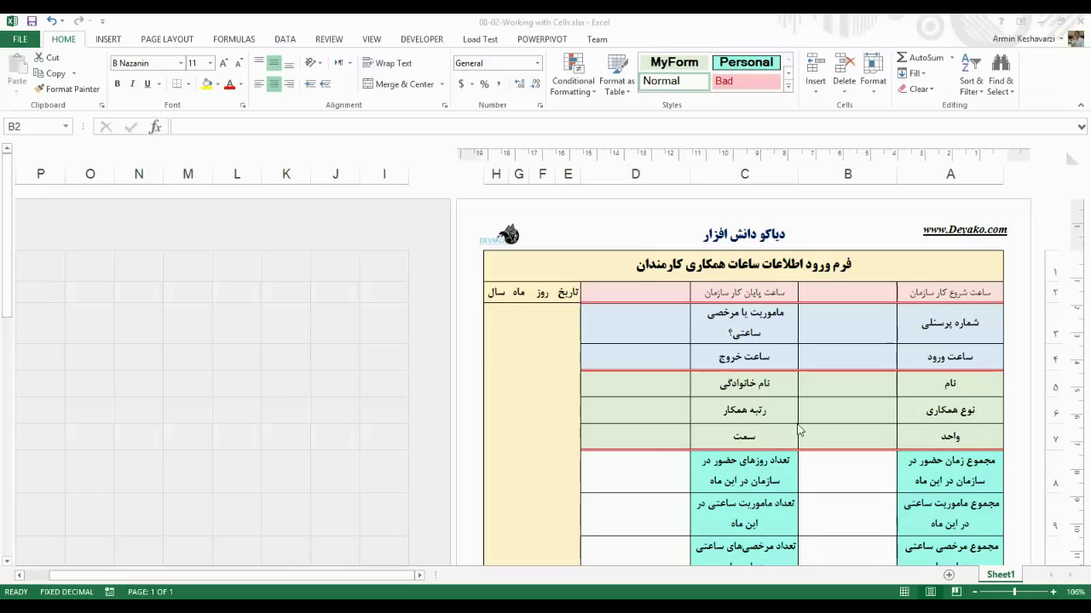
Review the form's cells B3, B6 and D2–D4, moving between columns B and D
click(850, 326)
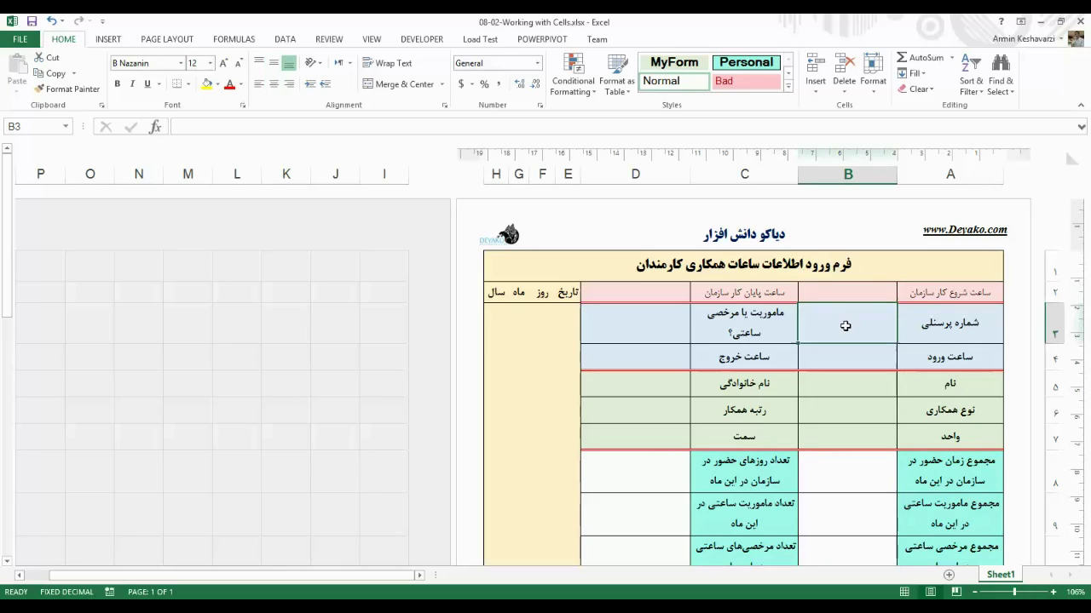
click(681, 332)
click(814, 333)
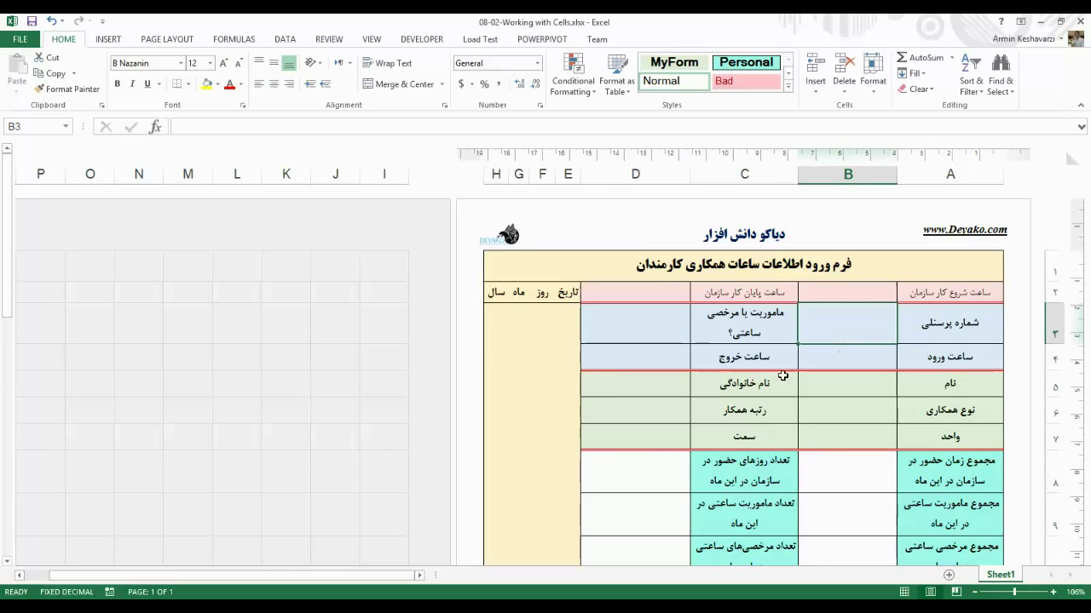
click(844, 413)
key(Return)
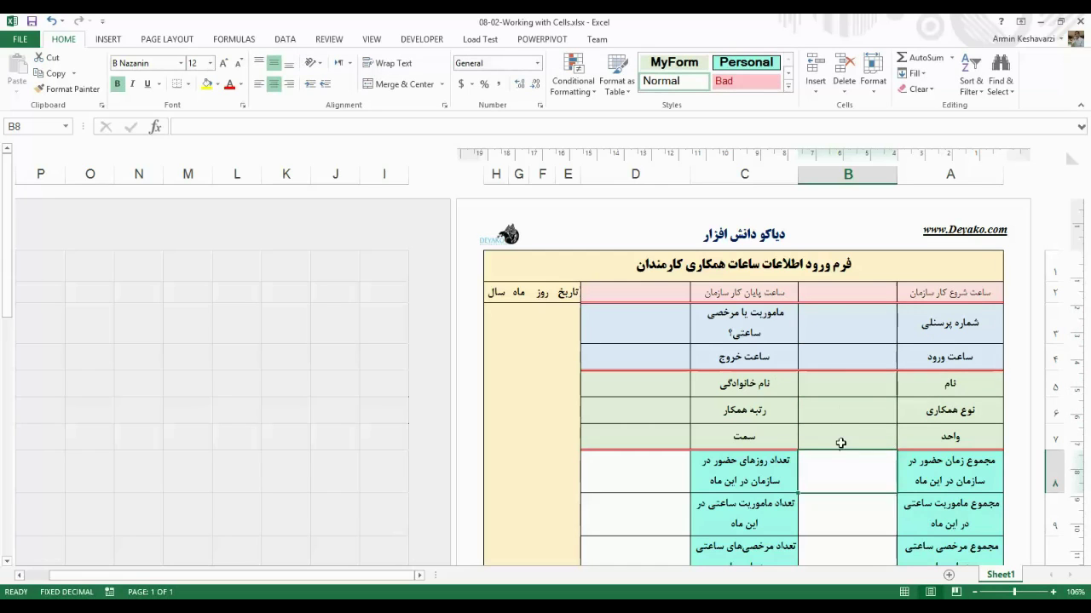
key(Up)
key(Up)
key(Up)
key(Up)
click(852, 292)
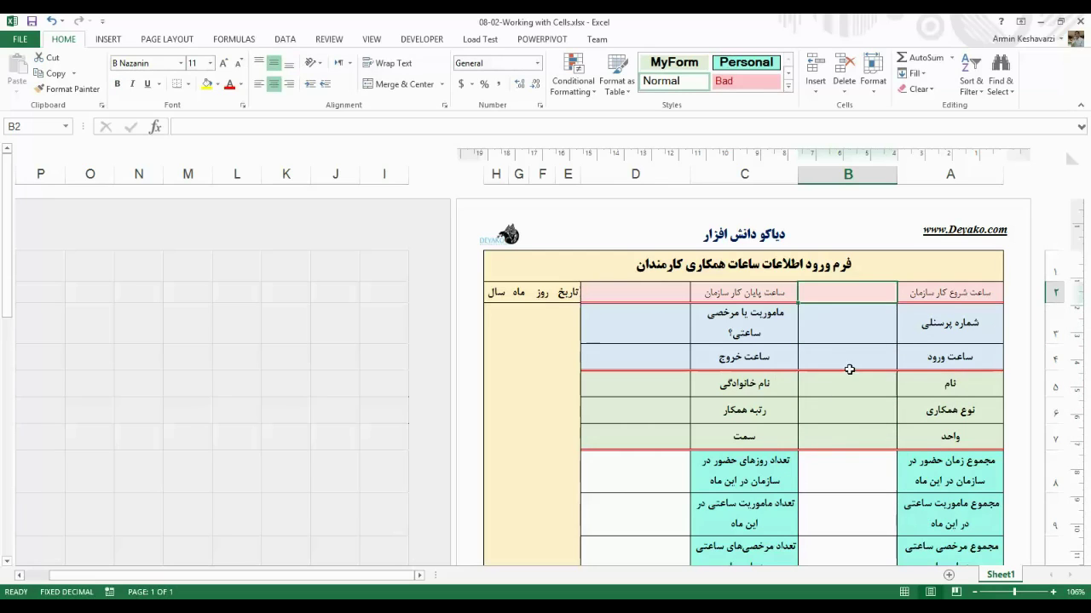
click(640, 291)
click(636, 317)
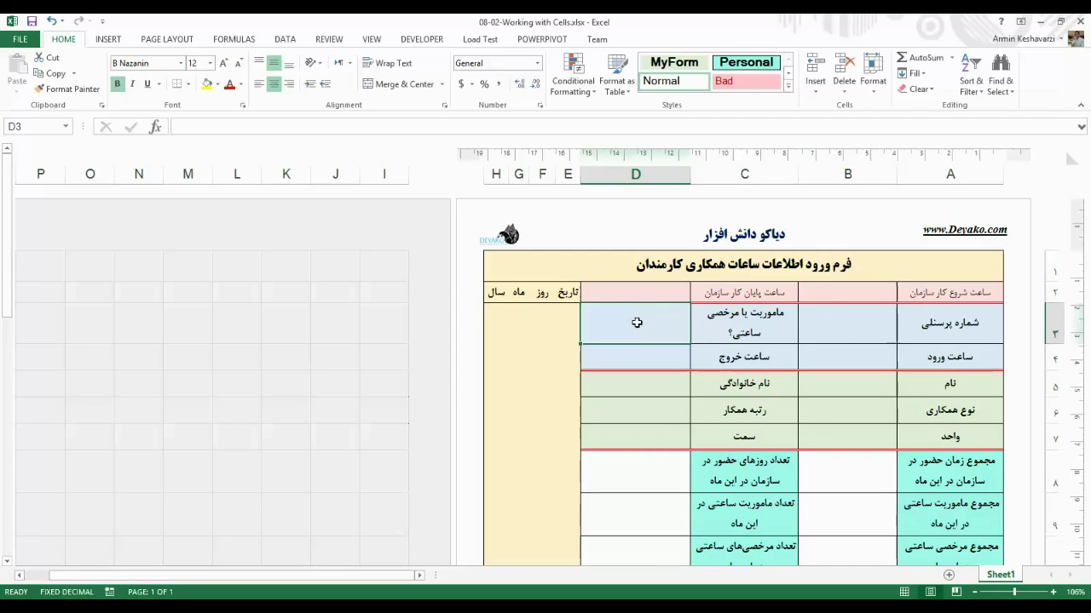
click(645, 353)
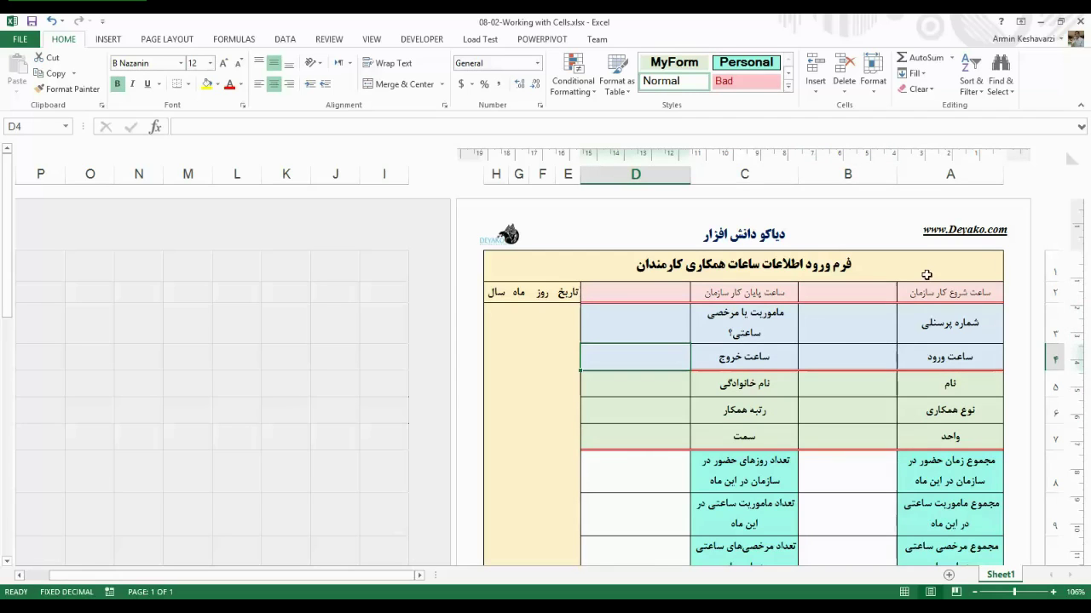
drag(744, 264, 756, 582)
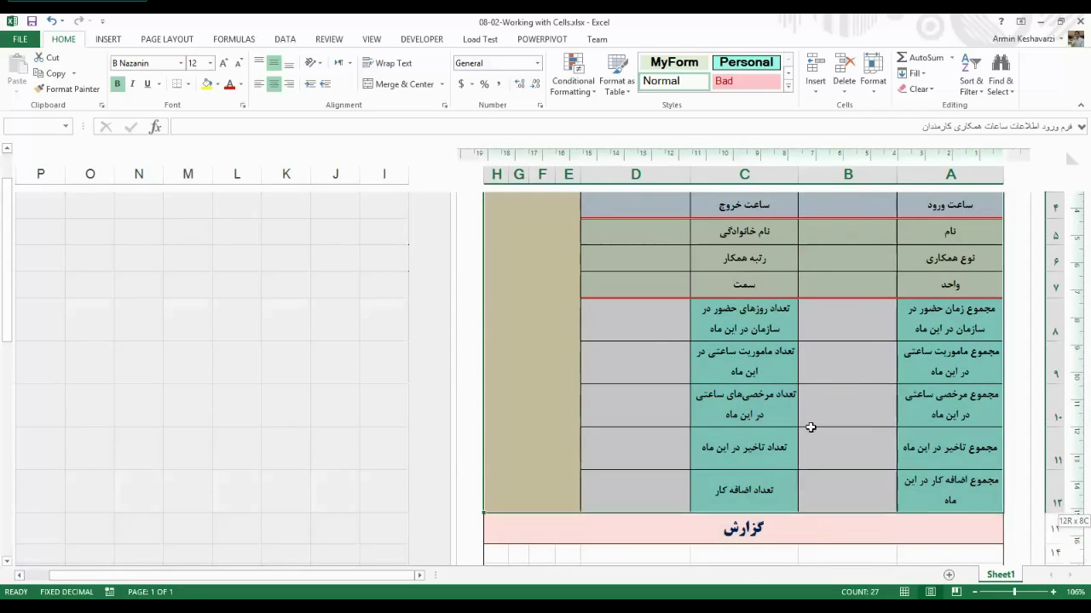
mouse_move(756, 582)
mouse_down()
mouse_move(824, 483)
mouse_move(829, 290)
mouse_up()
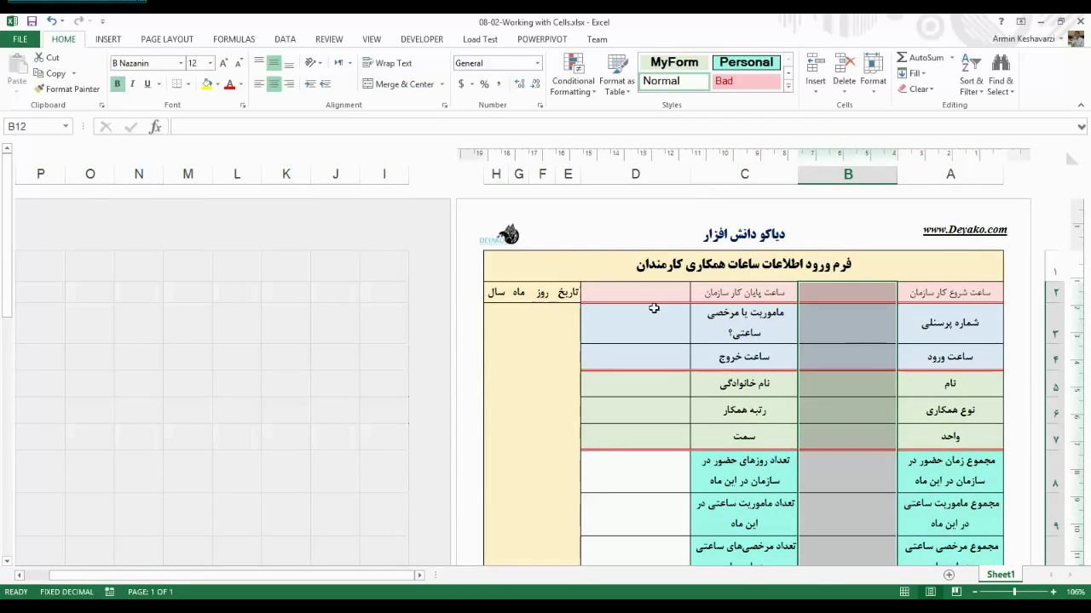
Keep selecting B2, D2, D3 and D6 to check the start-time area of the form
click(642, 295)
click(640, 416)
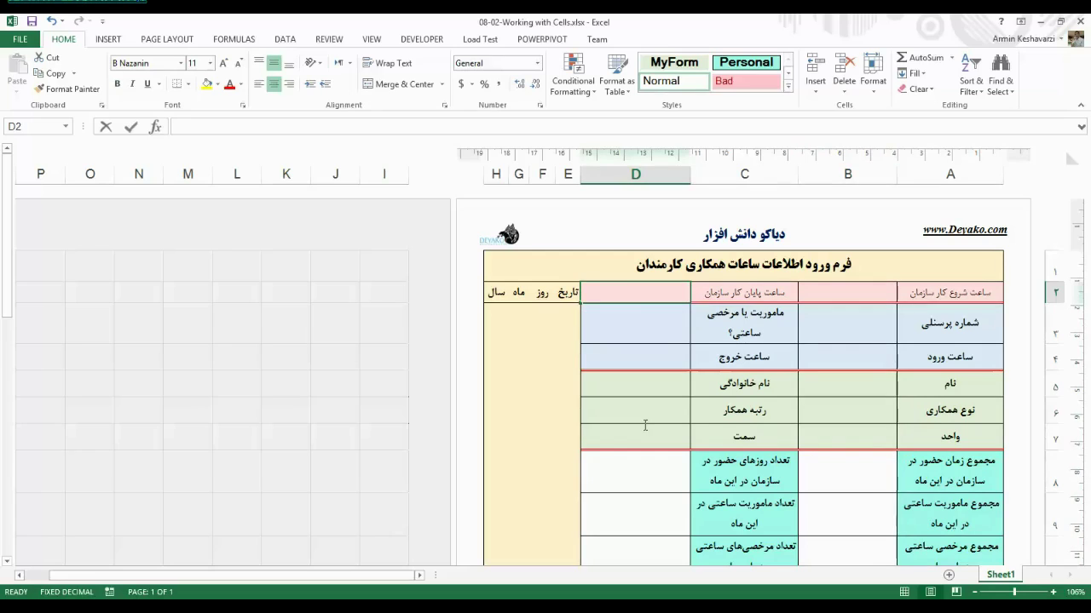
click(645, 333)
click(829, 295)
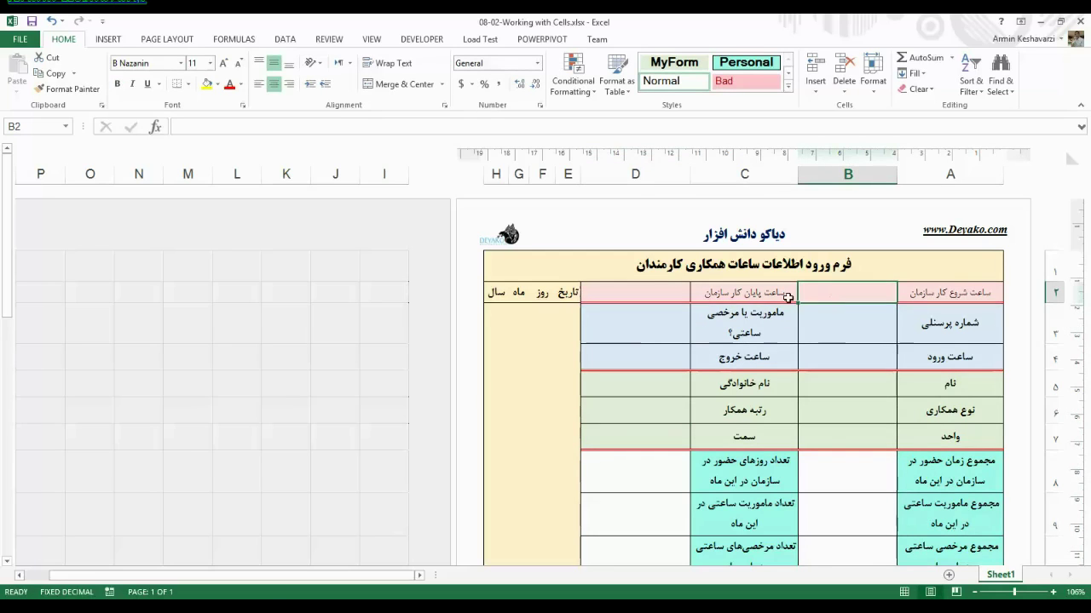
click(657, 293)
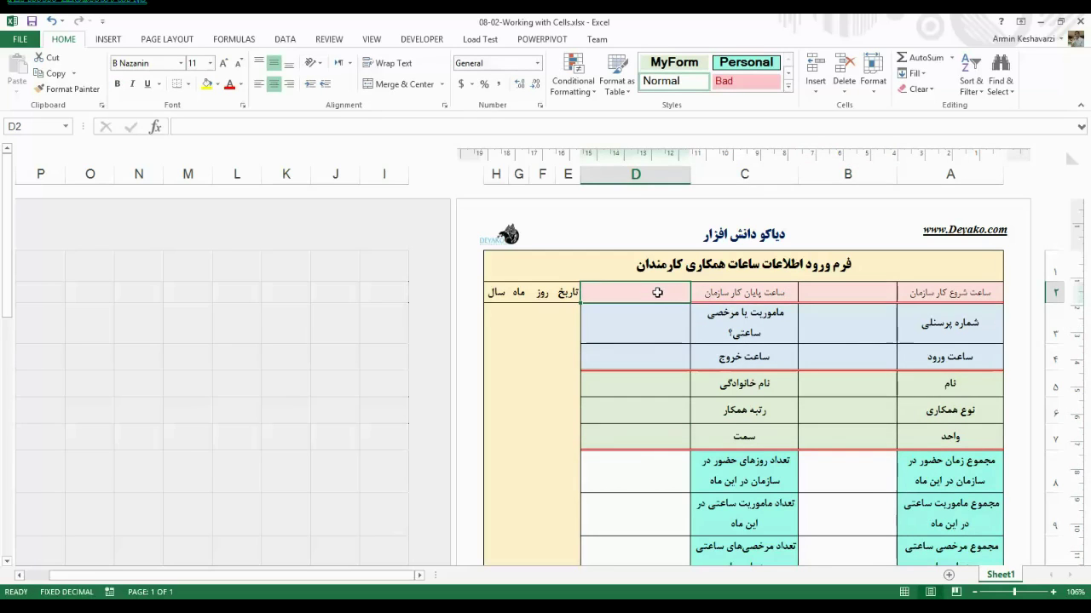
click(823, 294)
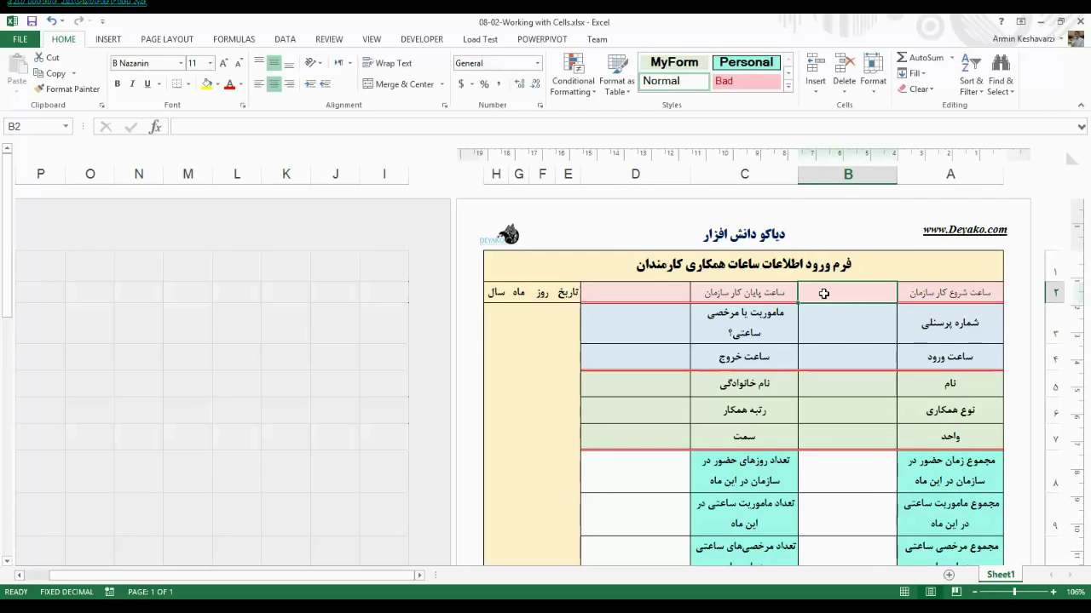
click(831, 326)
click(631, 328)
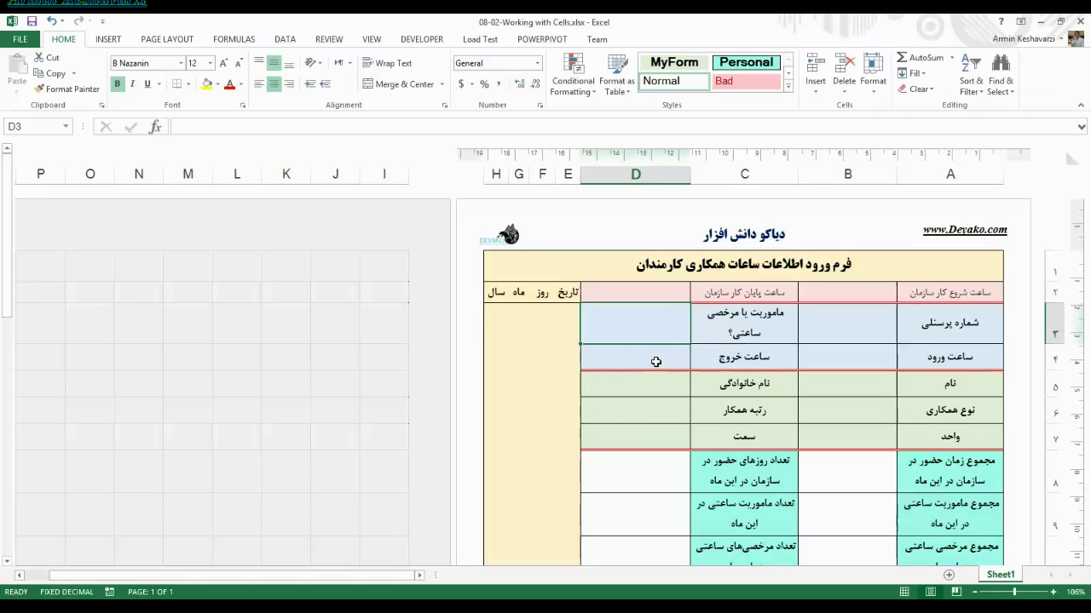
click(653, 354)
click(664, 335)
click(800, 324)
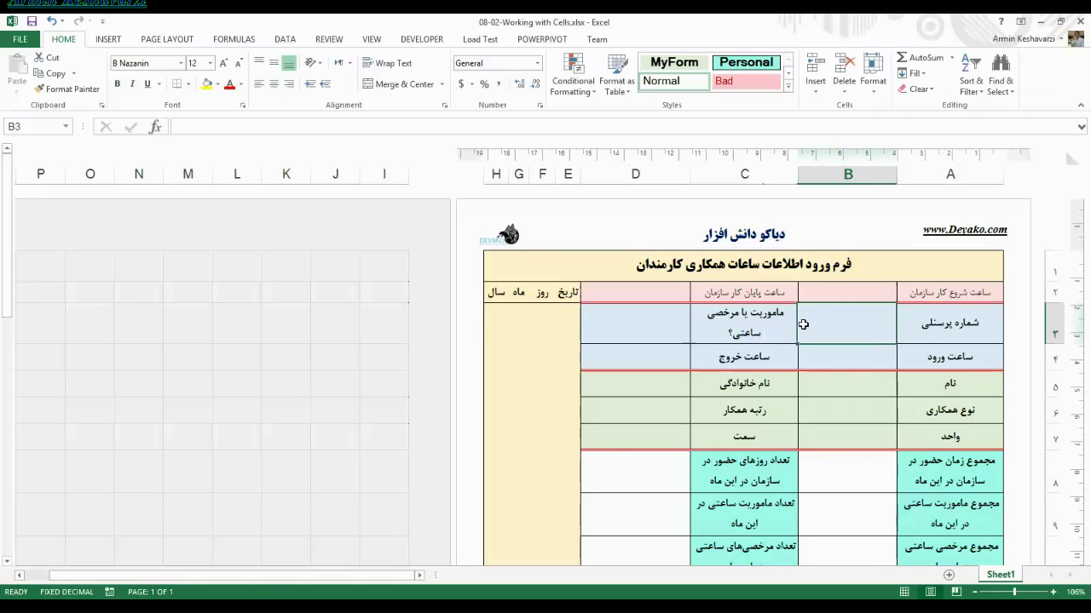
click(821, 293)
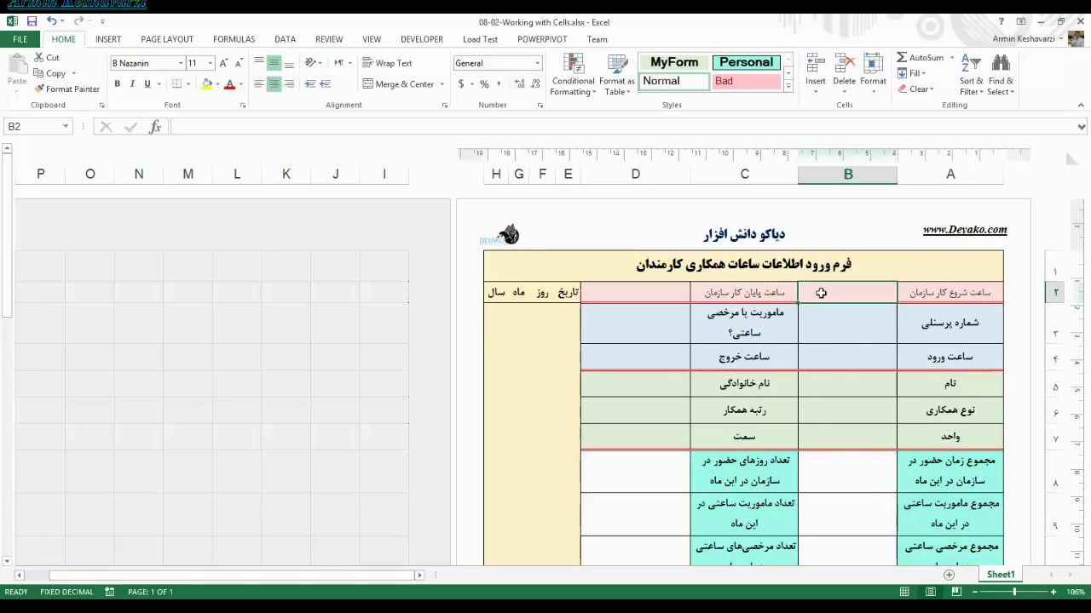
Enter the month label 'ماه' in cell G2
click(655, 292)
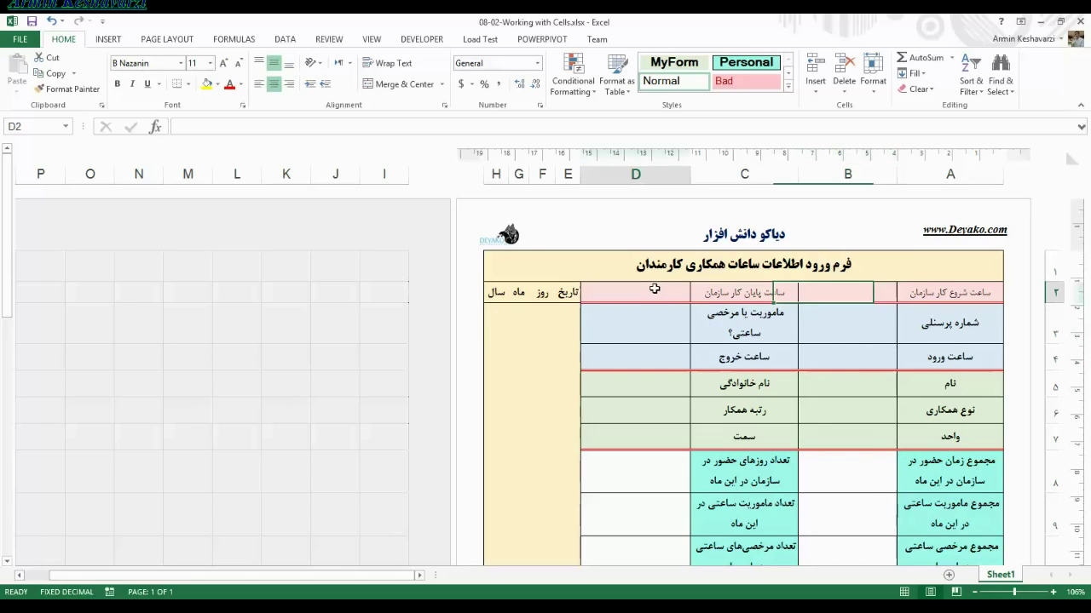
click(517, 293)
text(ماه)
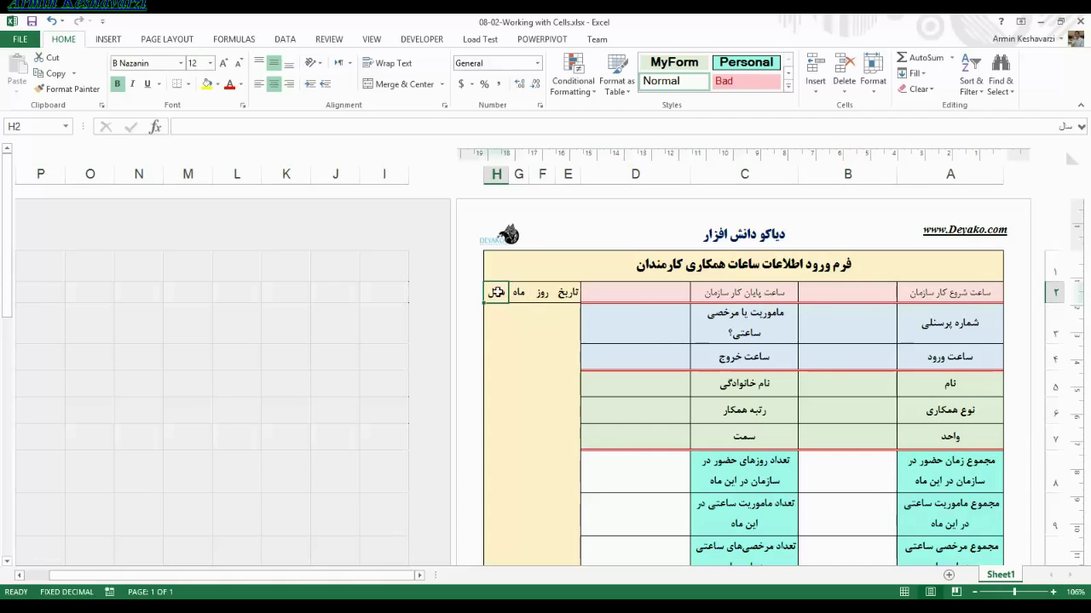
click(541, 293)
Select B2, B3, B4 and D4, ending back on the start-time cell B2
click(650, 292)
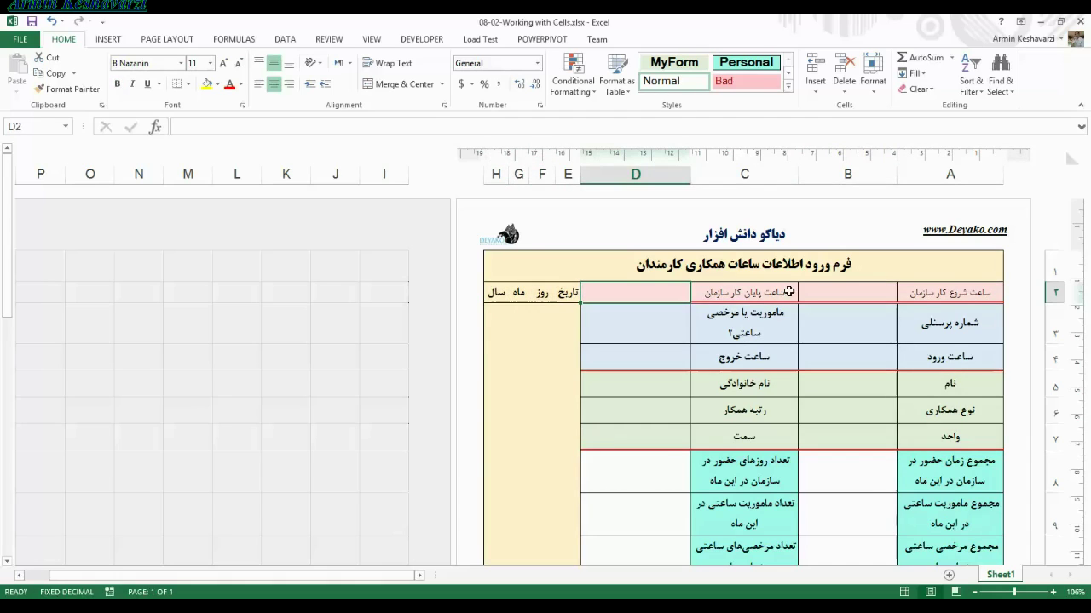
click(838, 291)
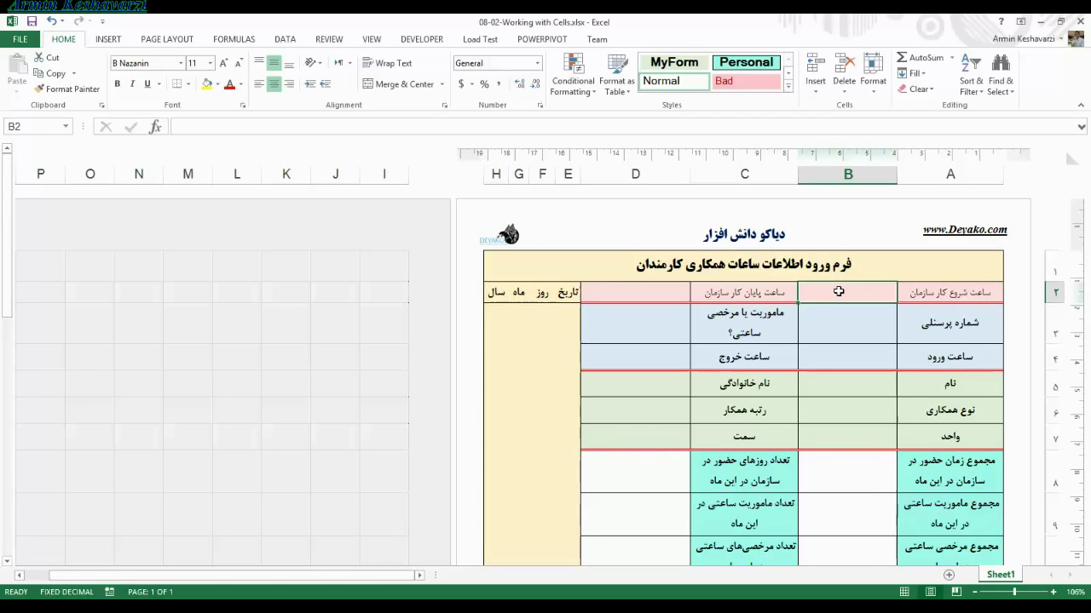
click(825, 317)
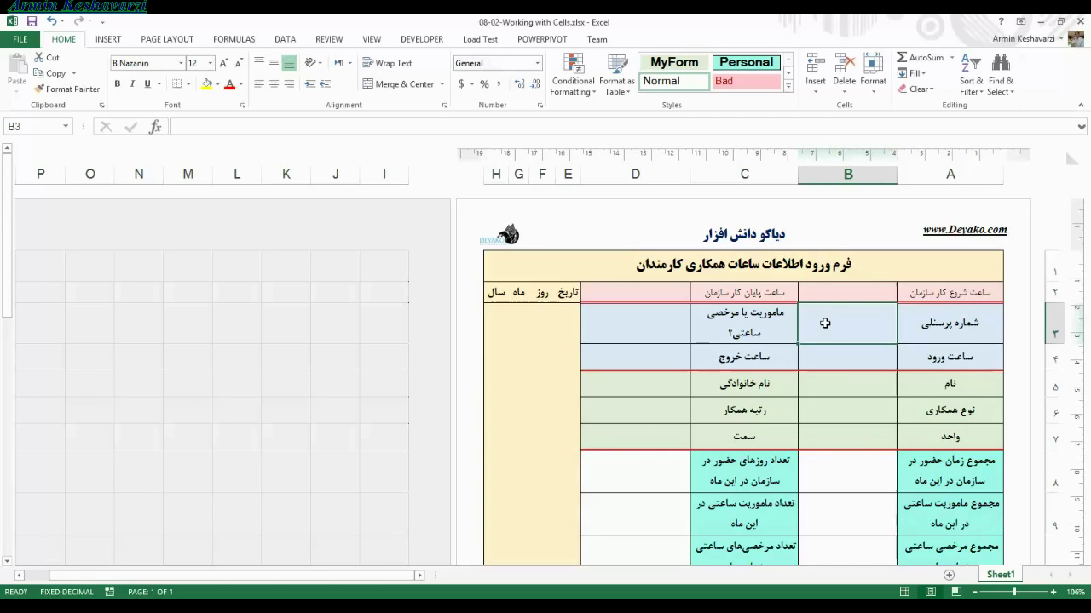
click(826, 357)
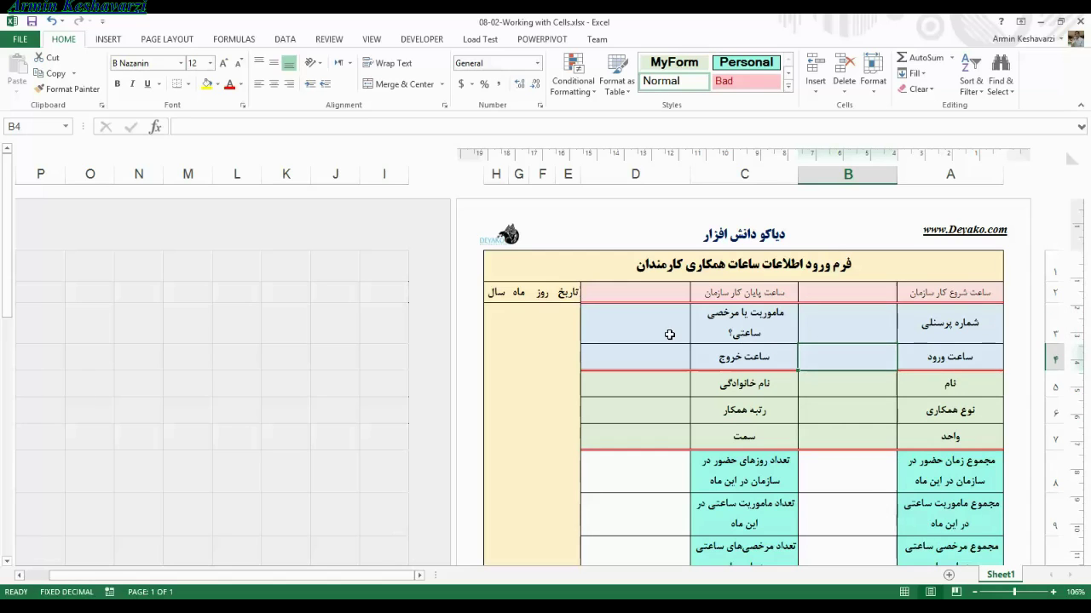
click(658, 358)
click(836, 358)
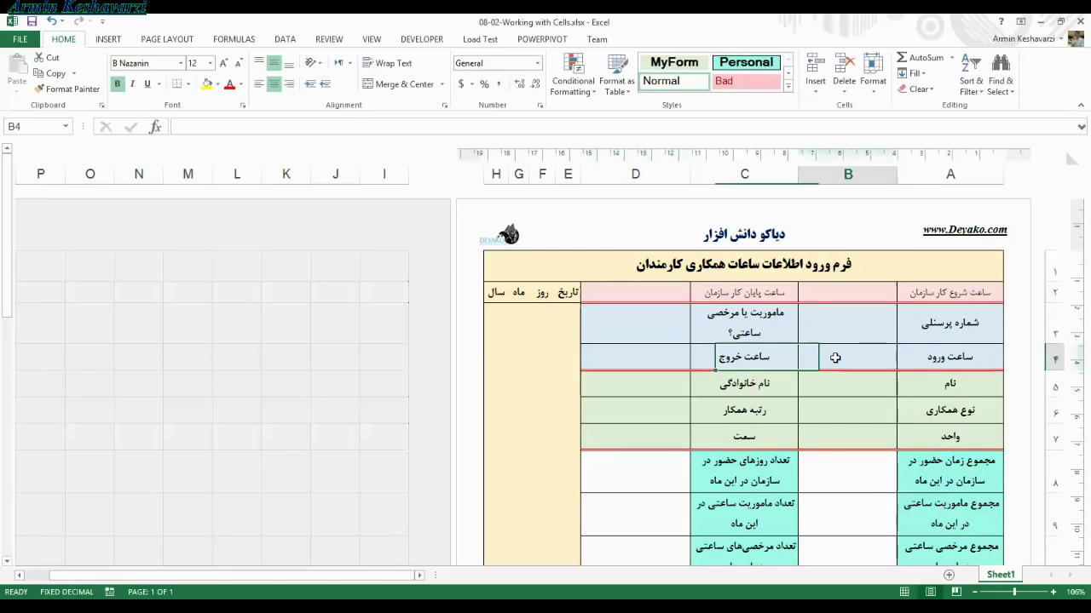
click(837, 326)
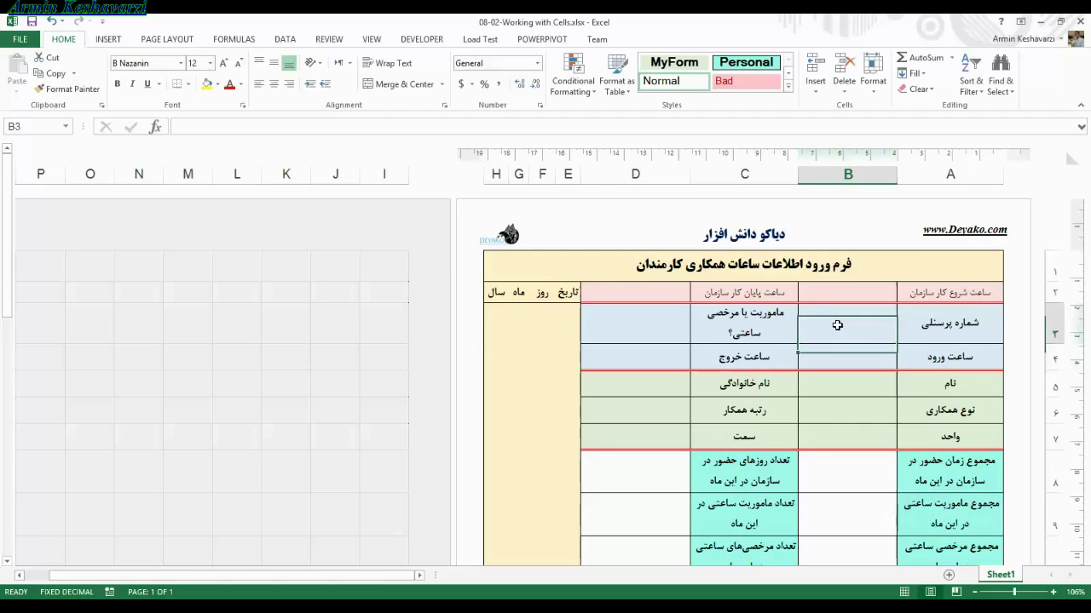
click(851, 297)
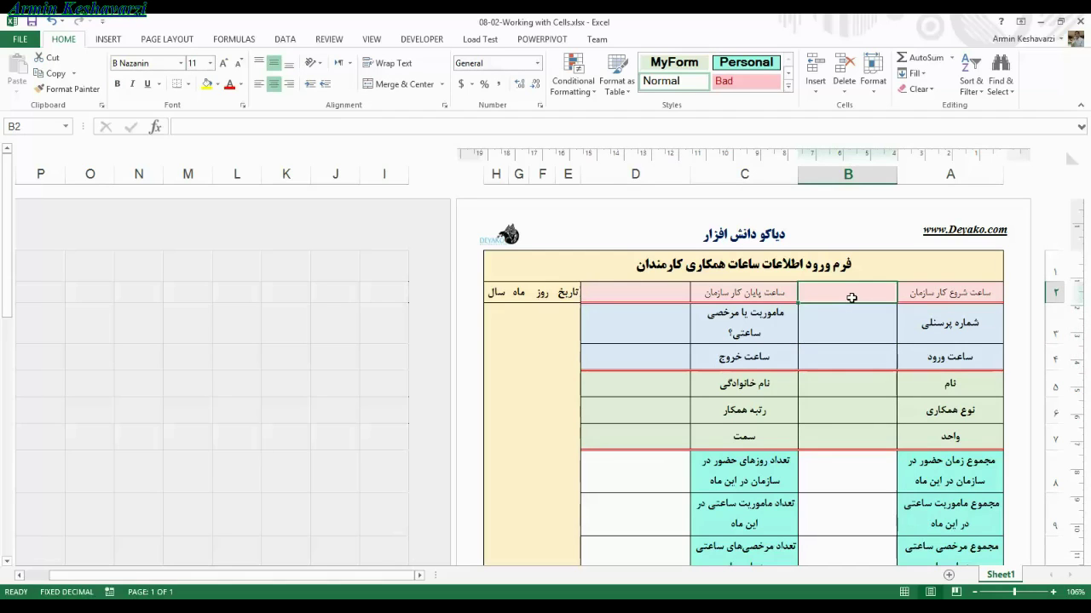
Enter the test letter 'a' in B2, step down column B, then clear B2
text(a)
key(Return)
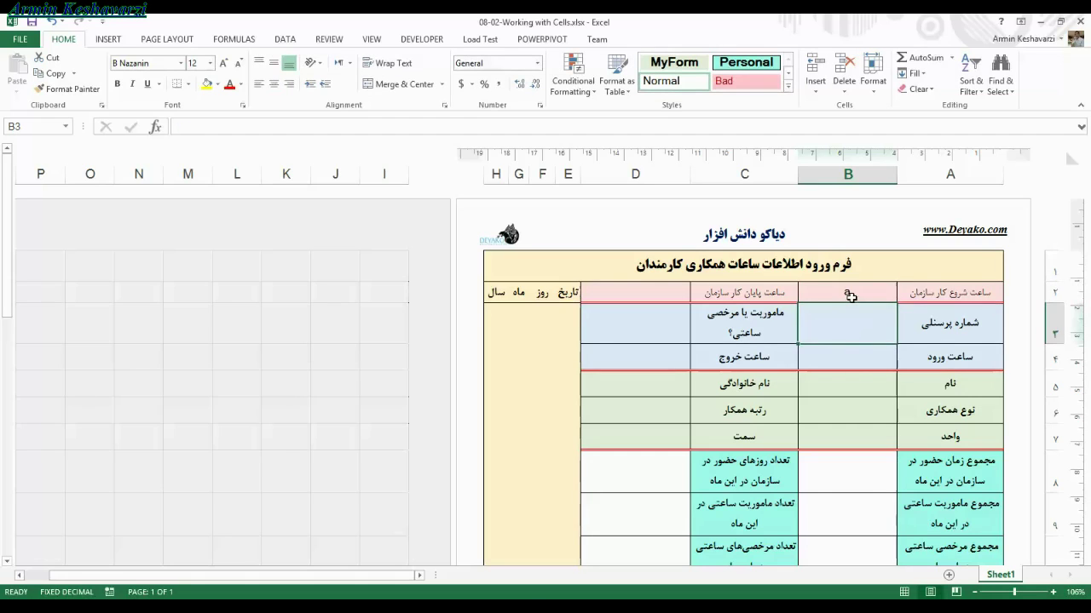
click(850, 295)
click(840, 333)
click(830, 367)
click(827, 410)
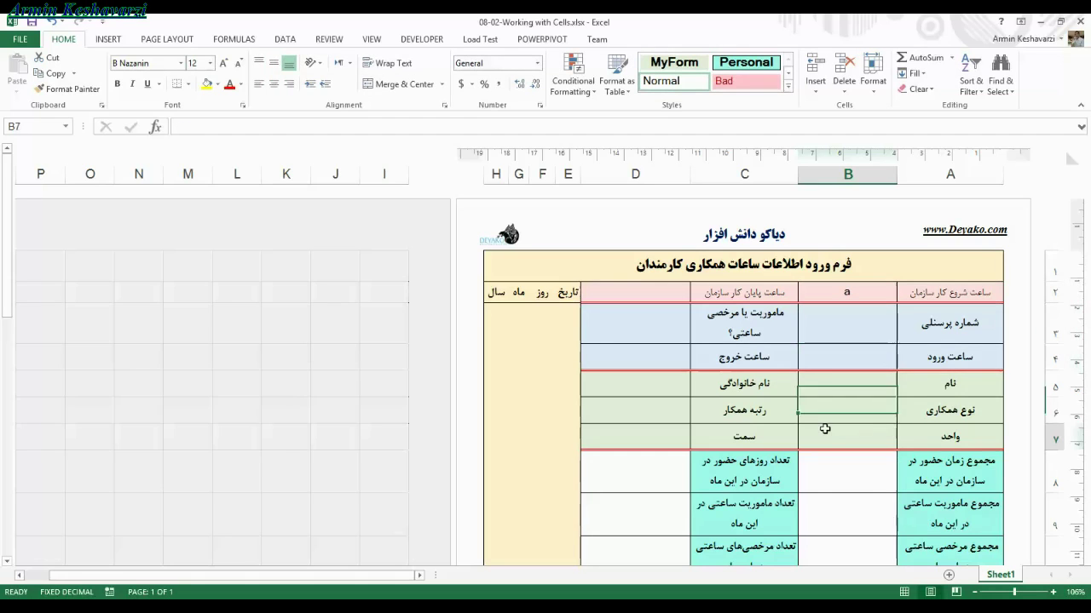
click(825, 436)
click(823, 469)
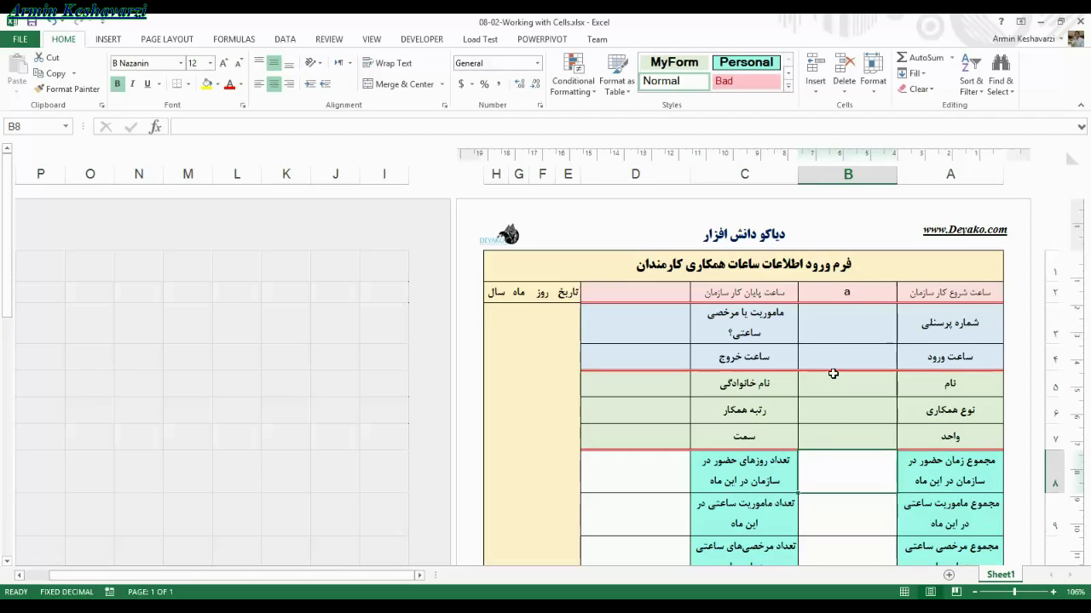
click(848, 294)
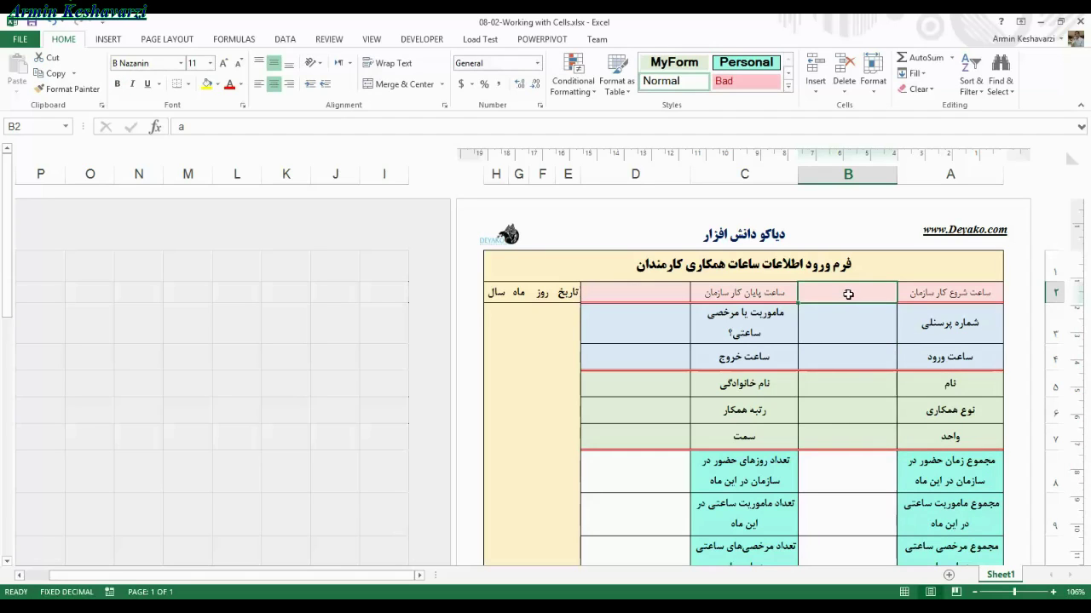
key(Delete)
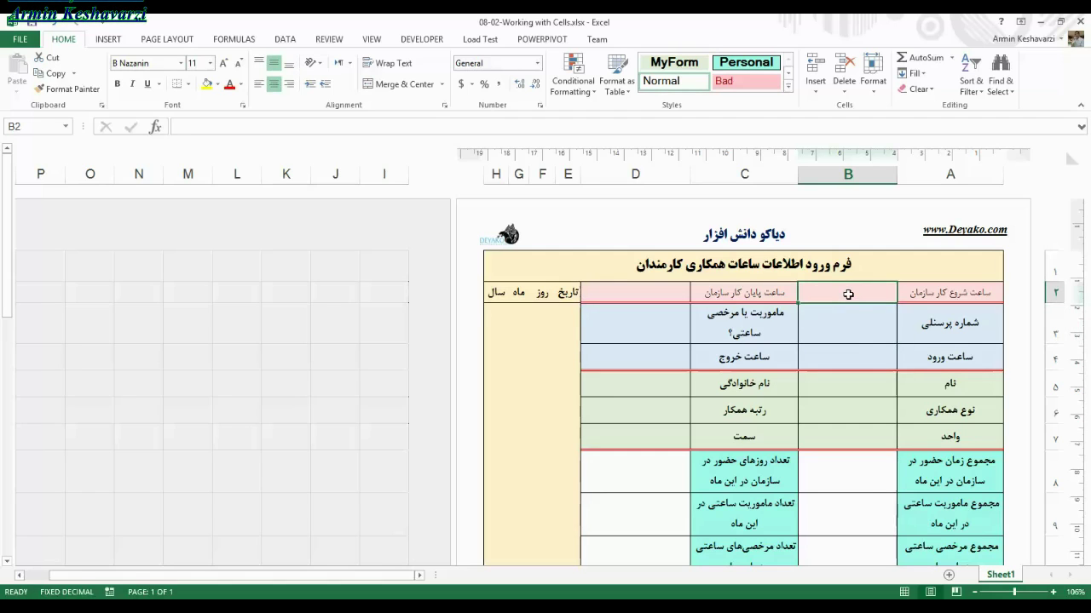
Enter the plain number 7 in B2 and reselect it
text(7)
key(Return)
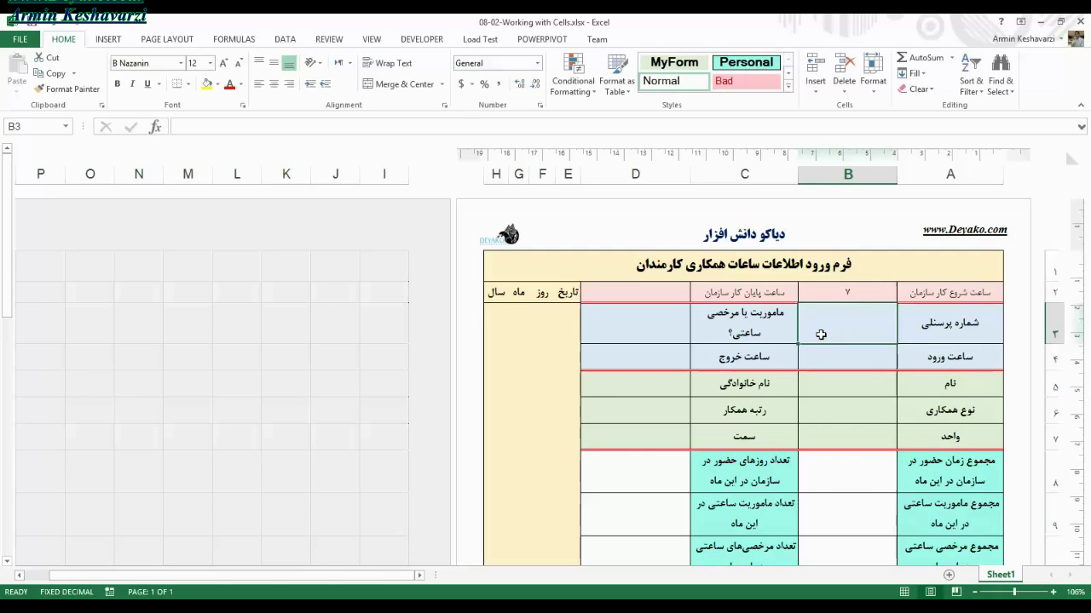
click(840, 296)
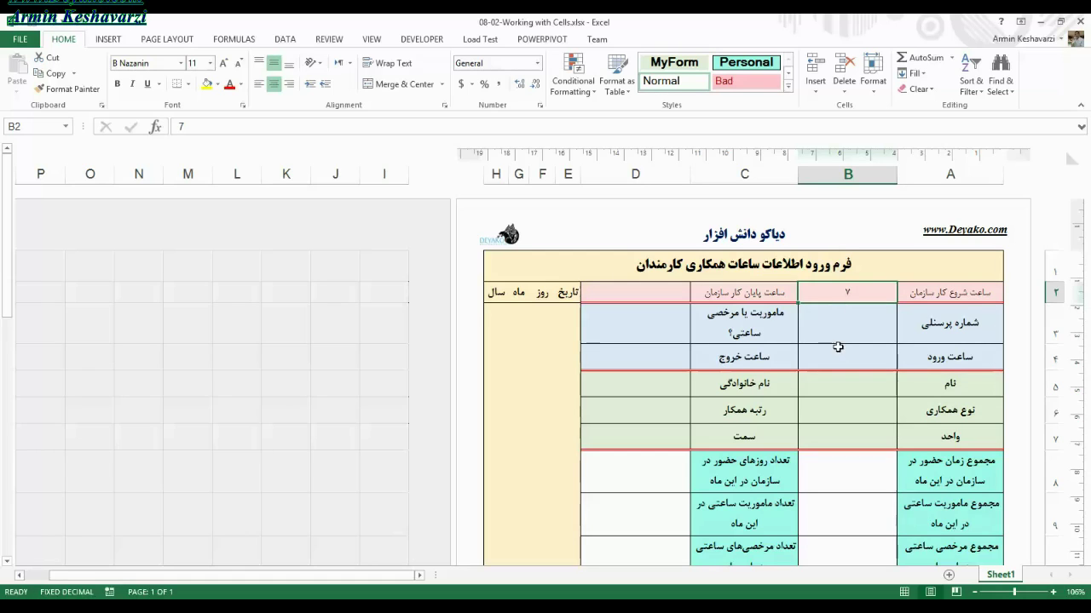
click(854, 330)
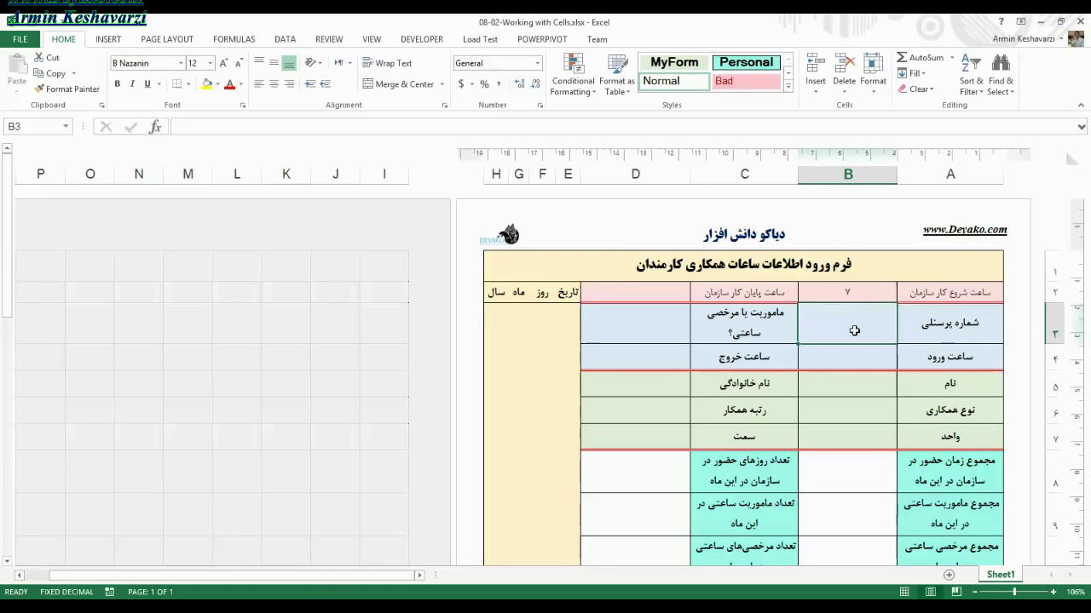
click(871, 297)
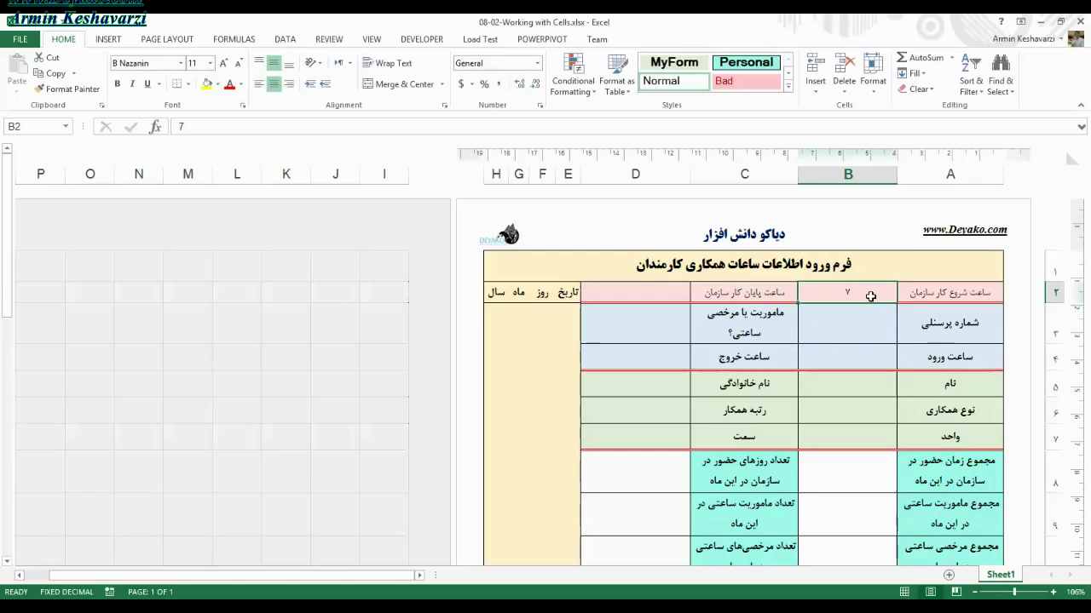
Replace B2's entry with the time 7:00 and reselect B2 to check its stored value
text(7:00)
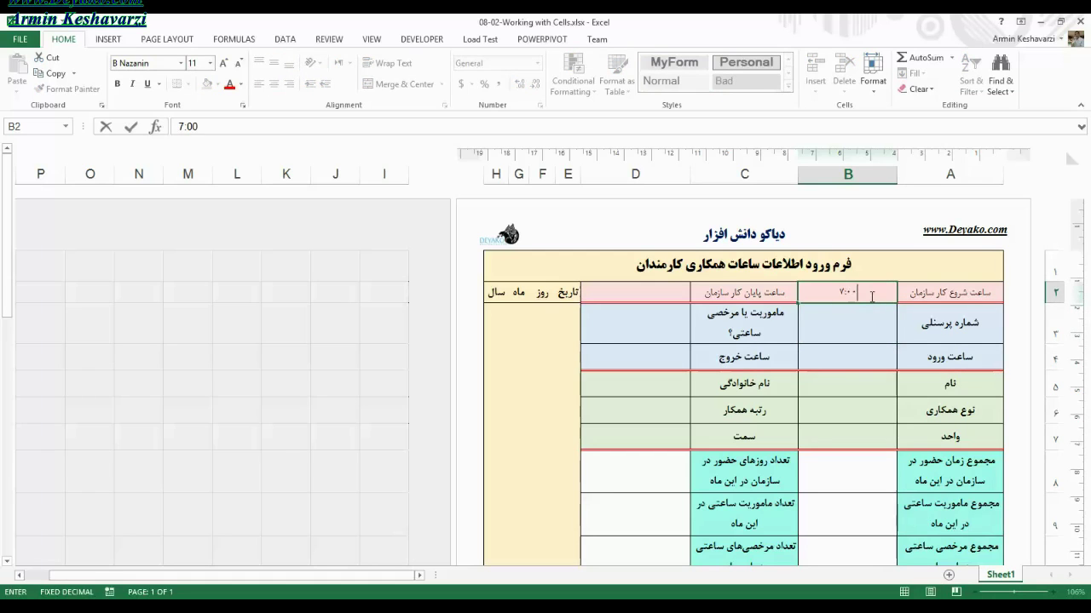
key(Return)
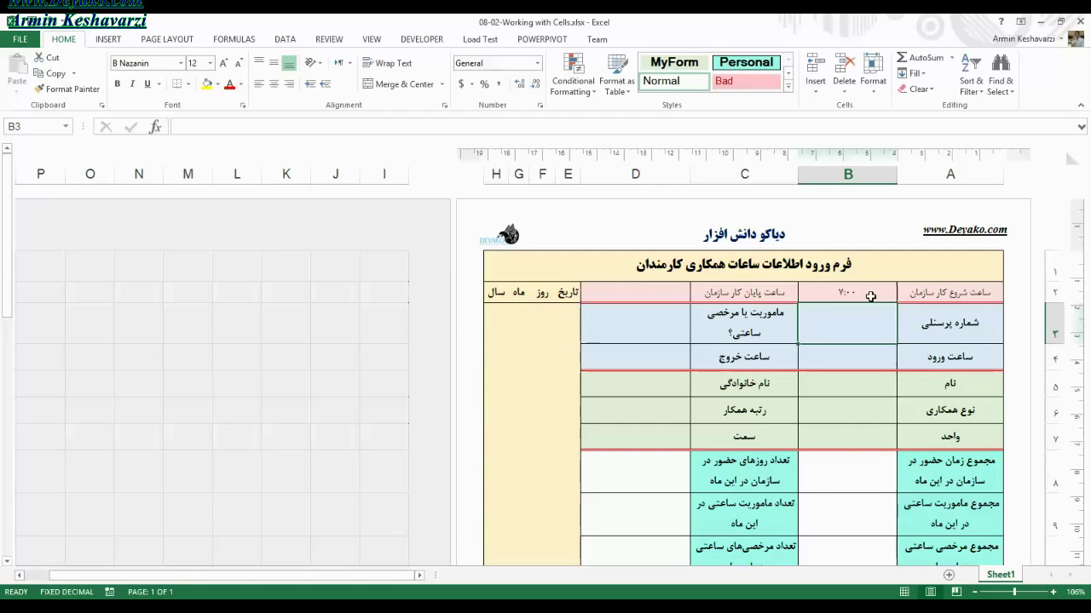
click(871, 297)
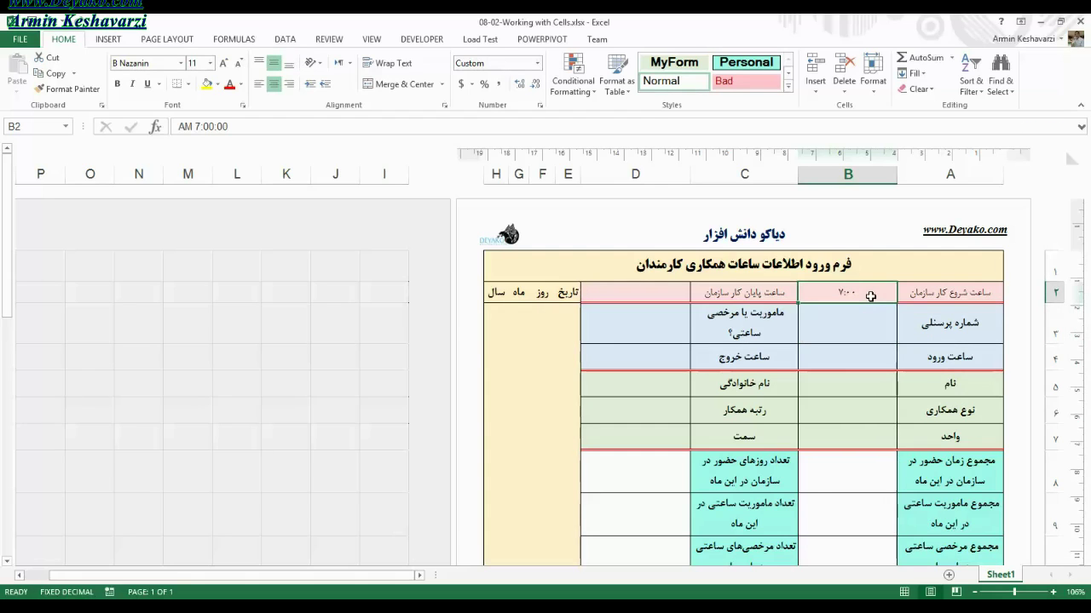
key(Tab)
key(Tab)
key(shift+Tab)
key(shift+Tab)
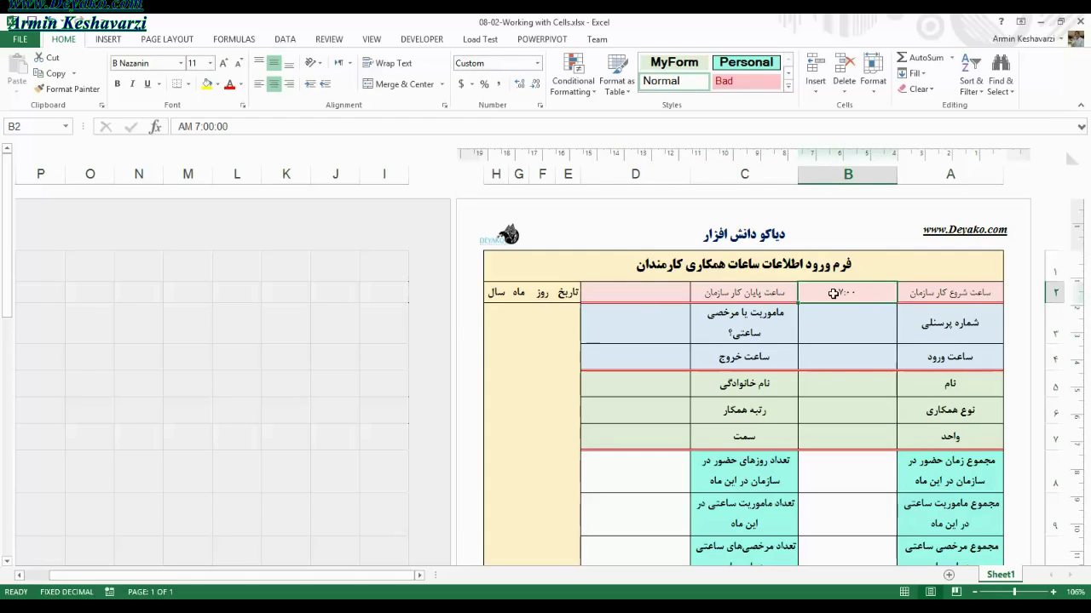
After checking nearby cells, select B2 holding 7:00 and show the Number Format list
key(Return)
click(643, 331)
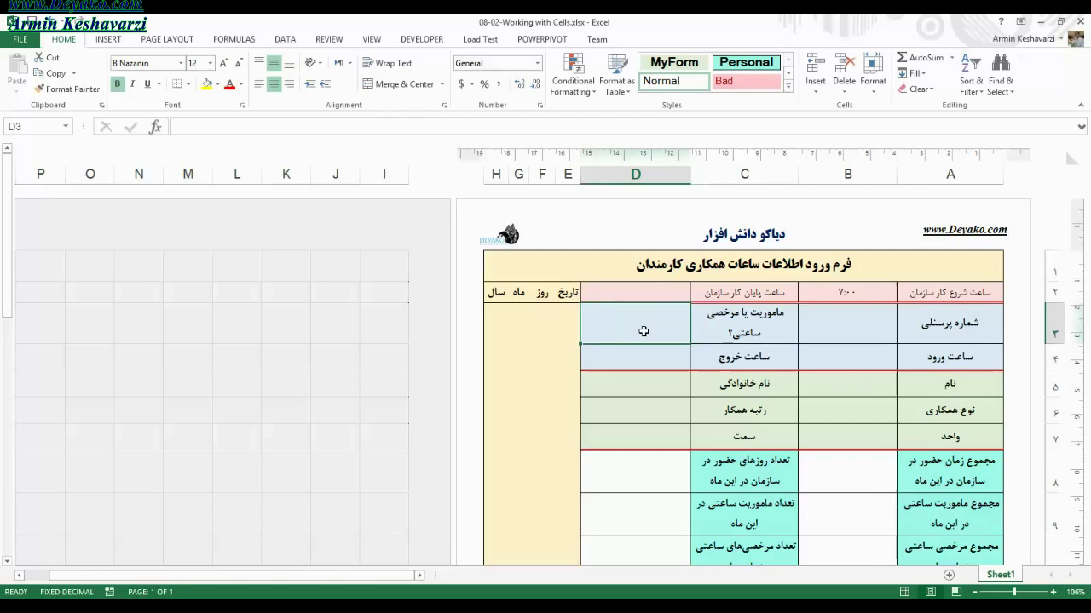
click(657, 297)
click(660, 316)
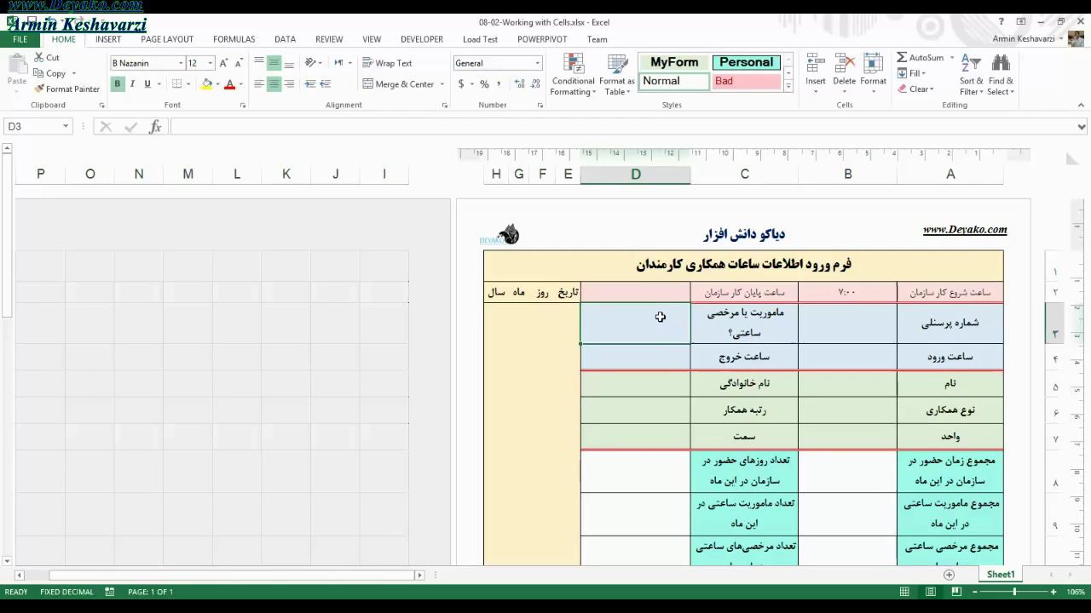
click(834, 330)
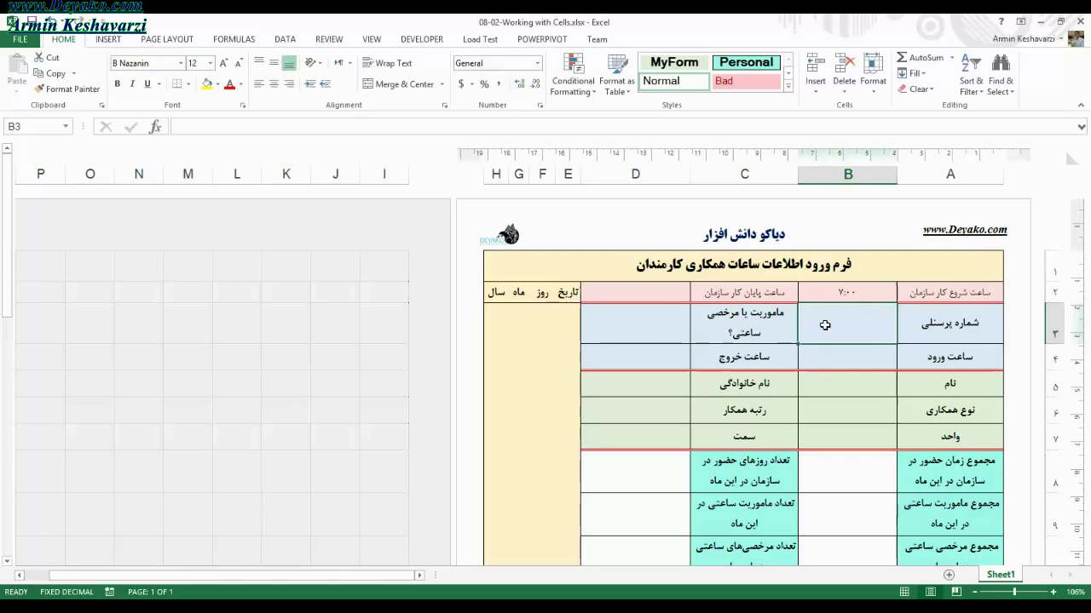
click(638, 323)
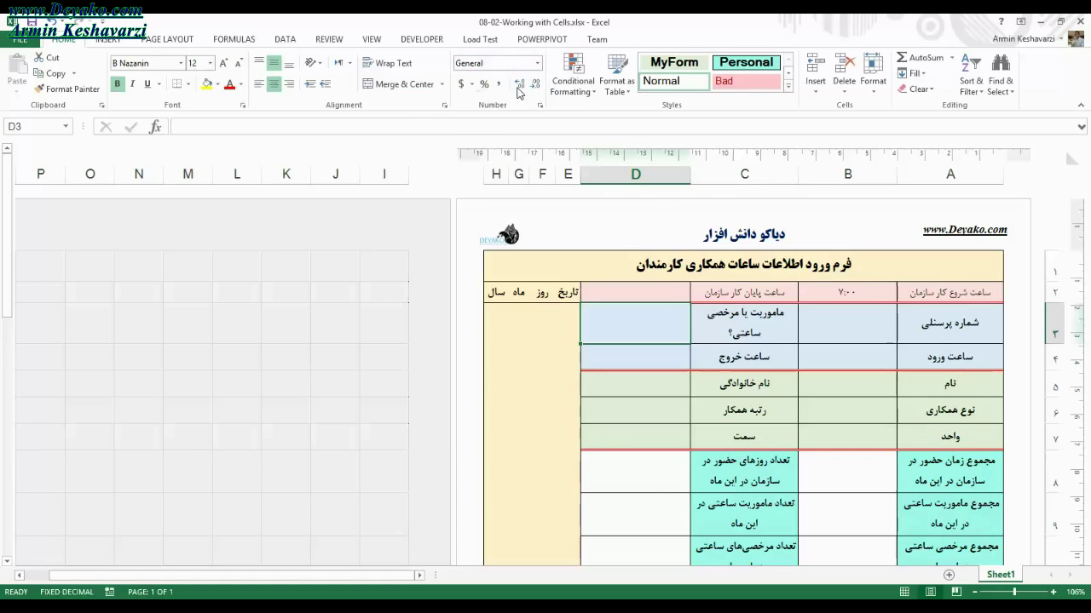
click(852, 292)
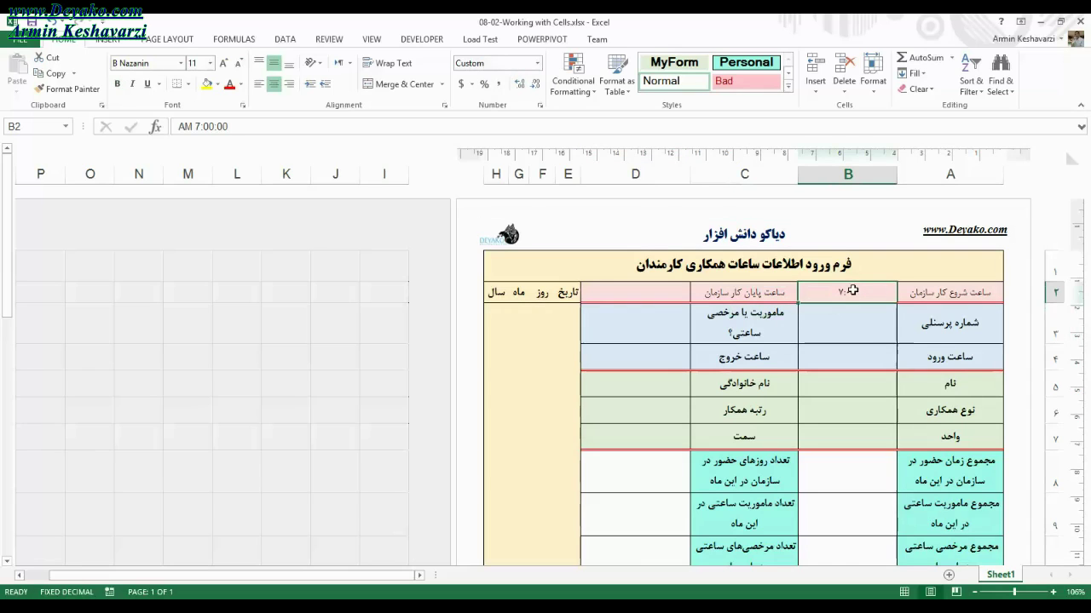
click(537, 64)
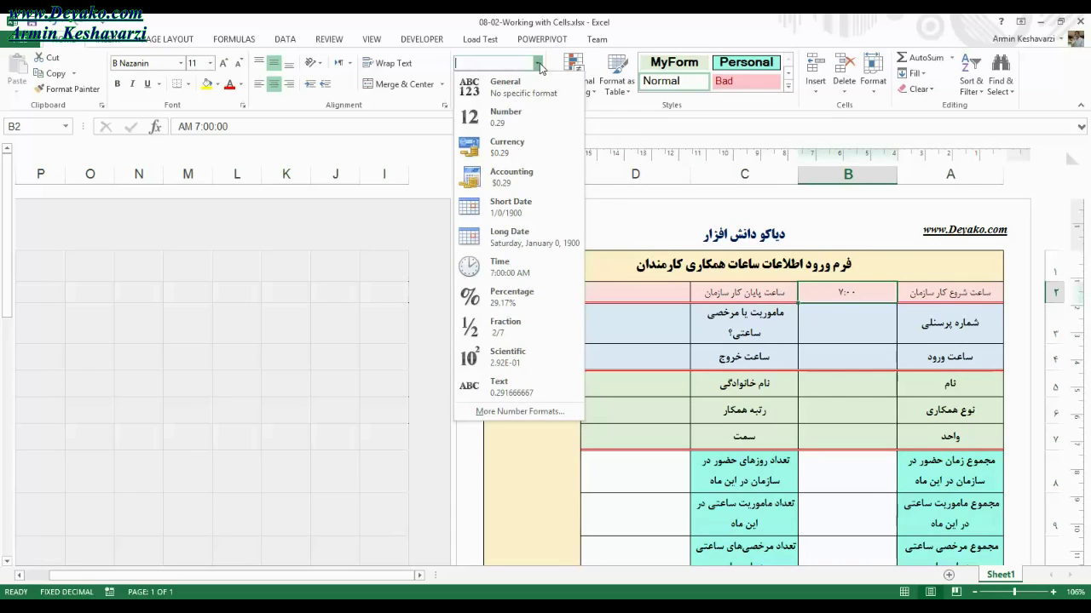
Apply the Number format to B2 so 7:00 displays as 0.29
click(536, 110)
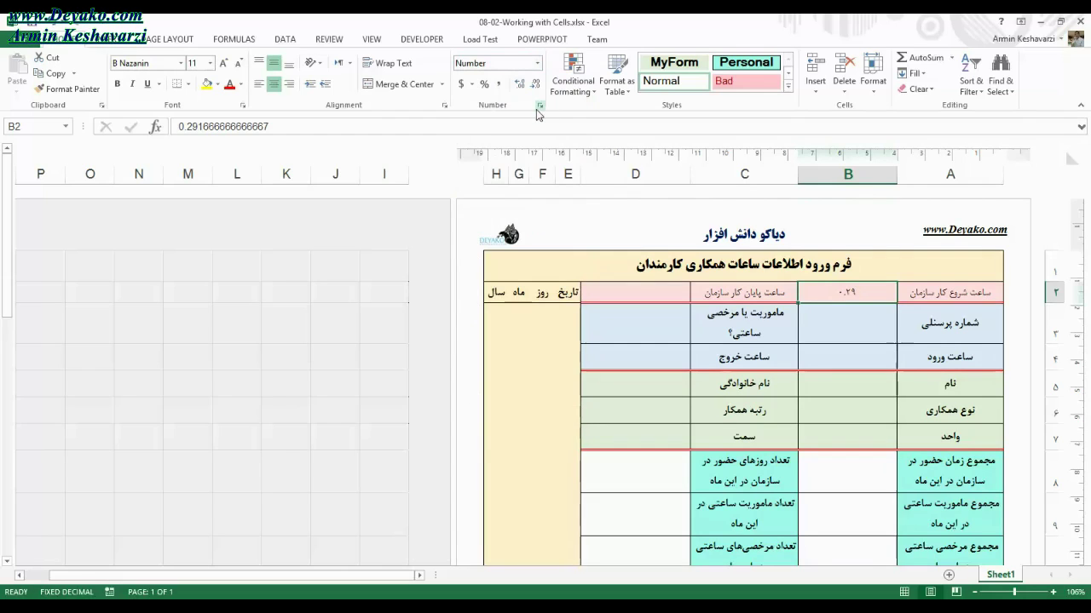
click(833, 294)
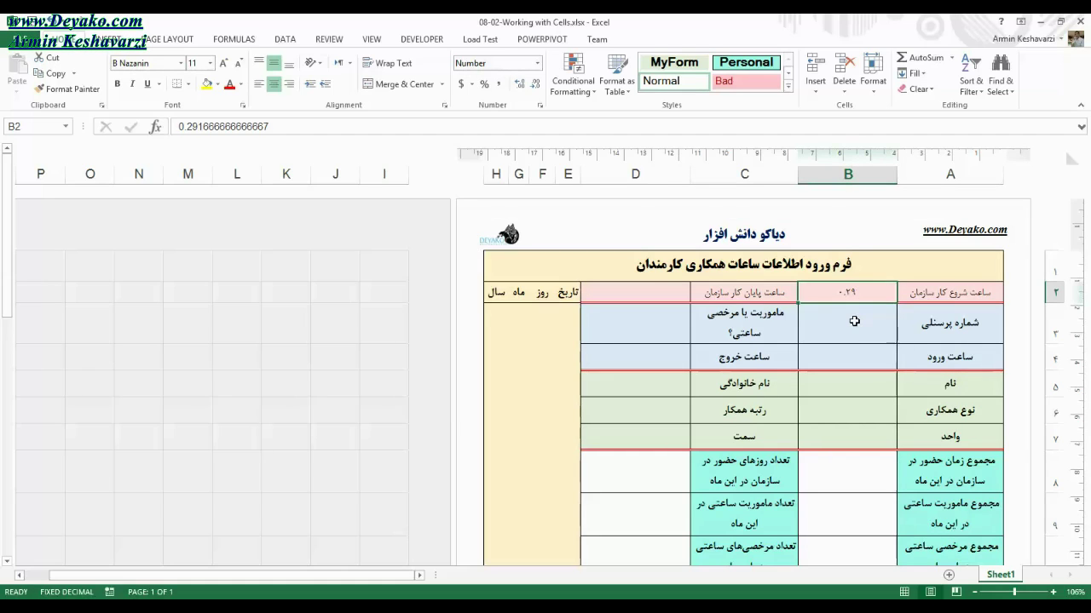
click(855, 321)
text(=)
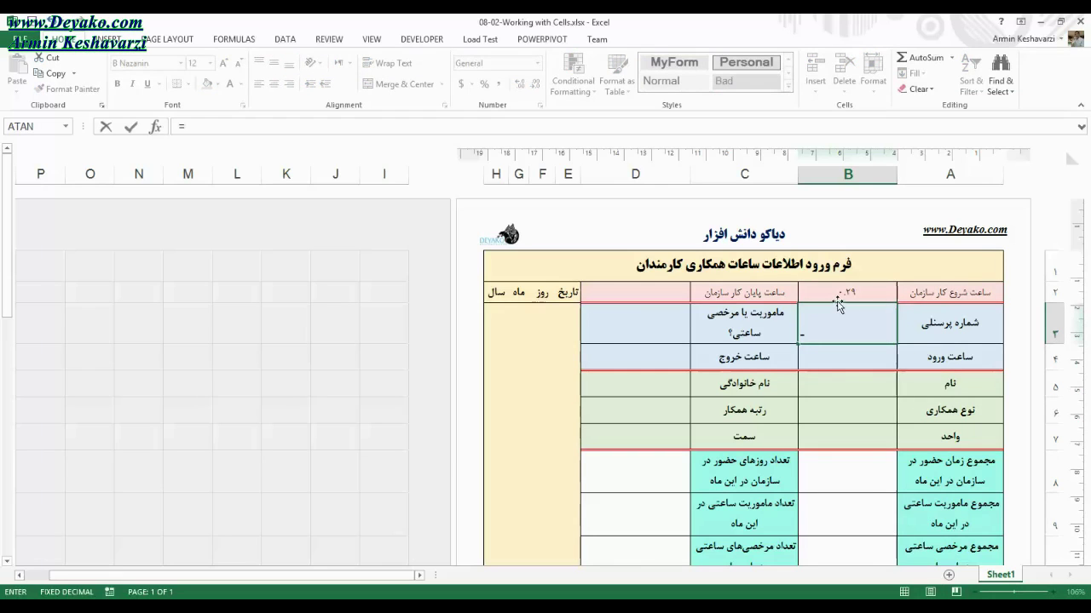
text(7/24)
key(Return)
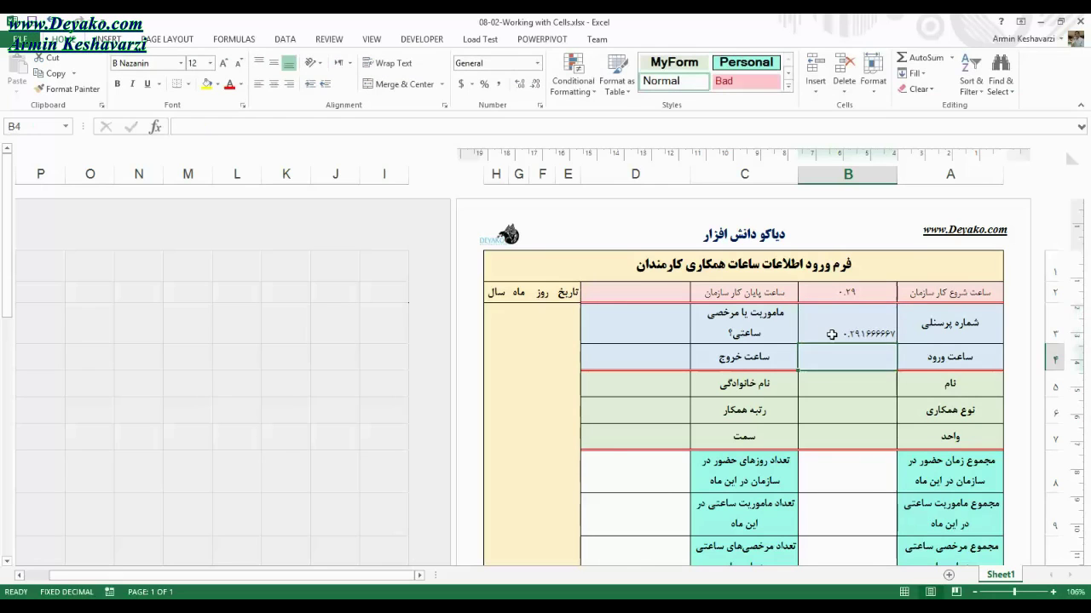
click(831, 334)
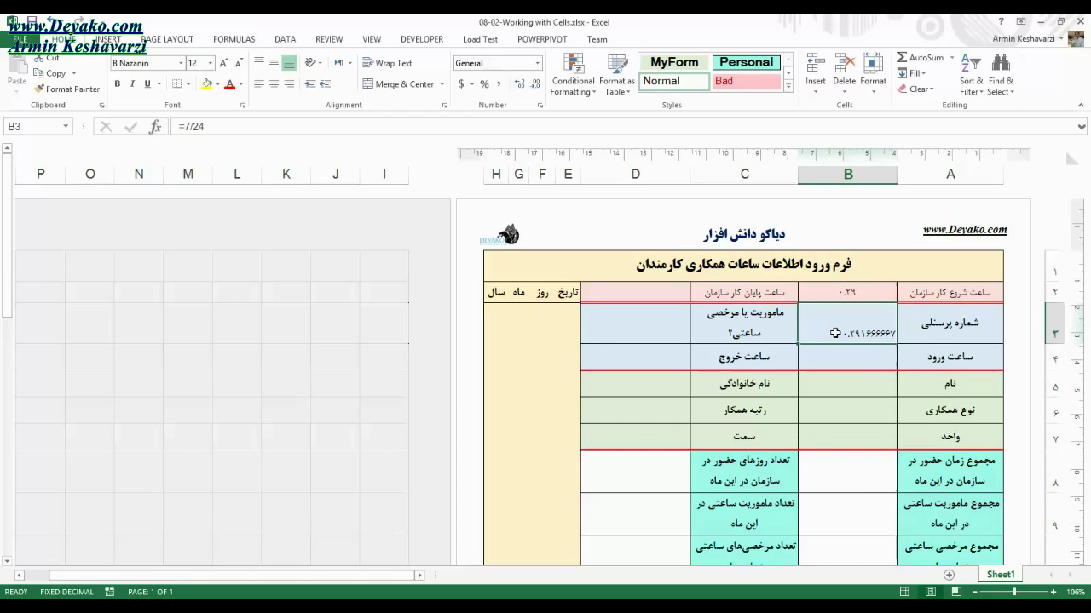
text(=)
click(840, 295)
text(*24)
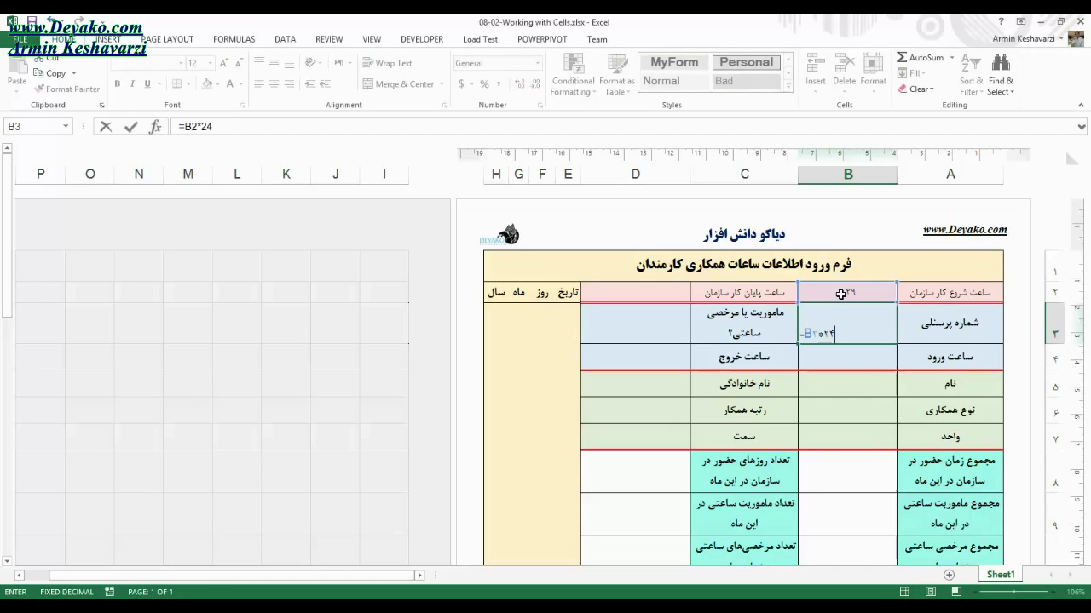
key(Return)
click(853, 325)
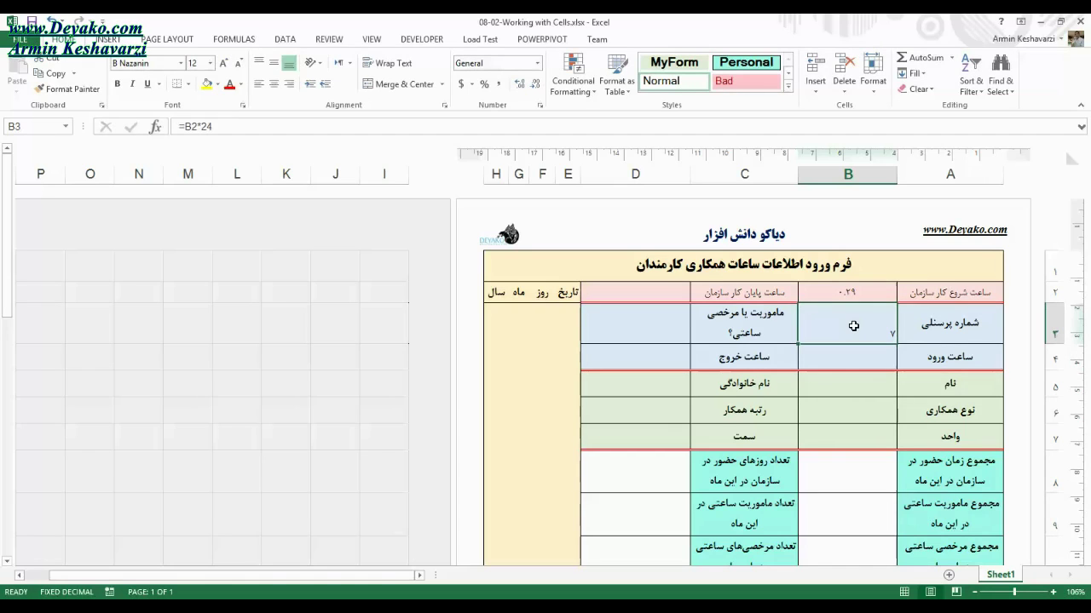
key(Delete)
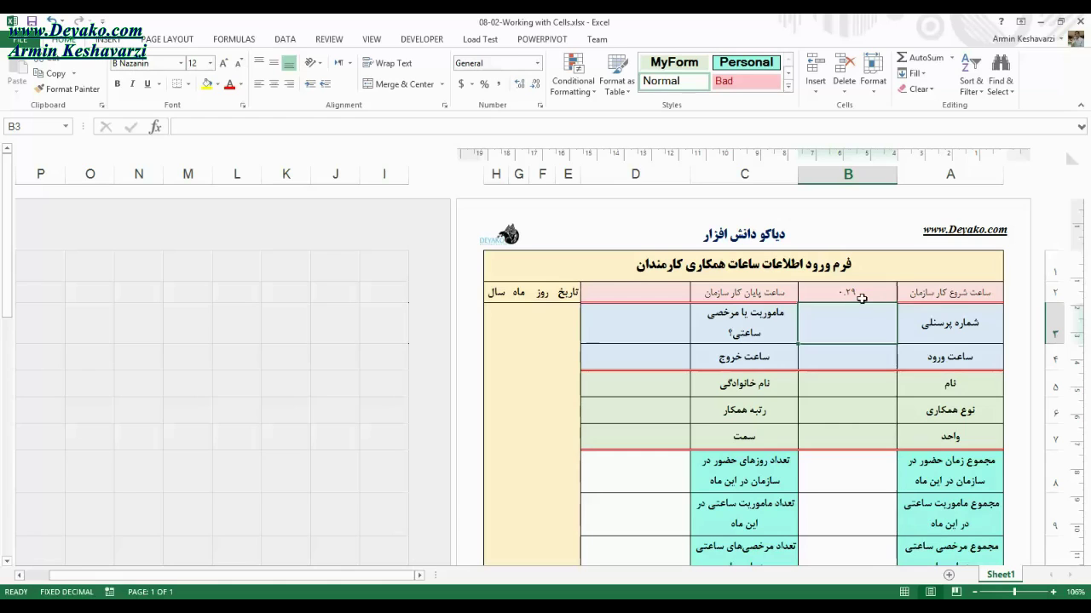
click(861, 298)
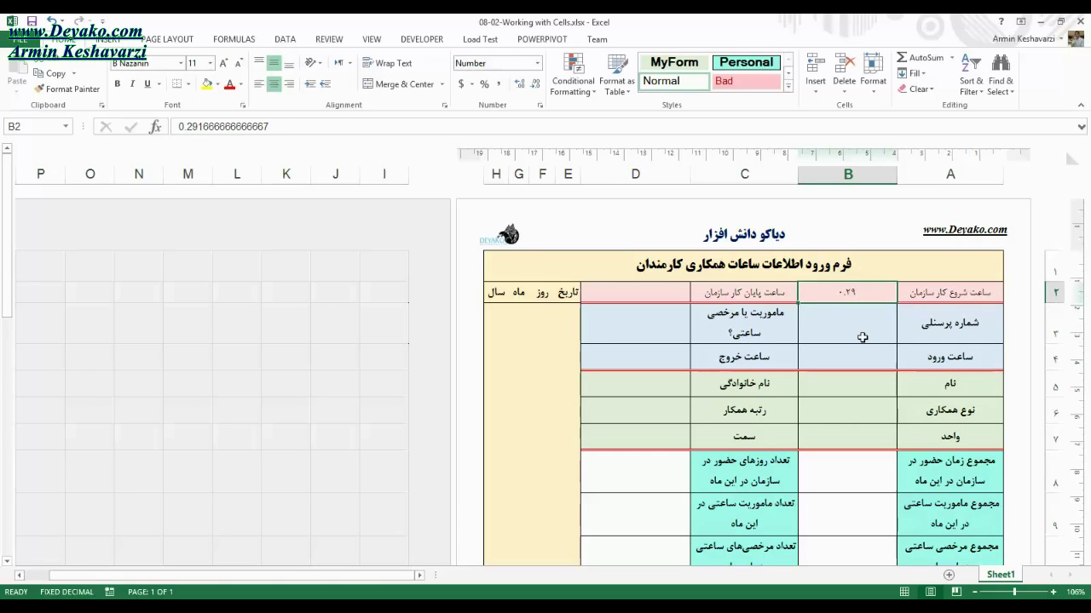
Format B2 as Currency and enter the amount 7000
click(536, 63)
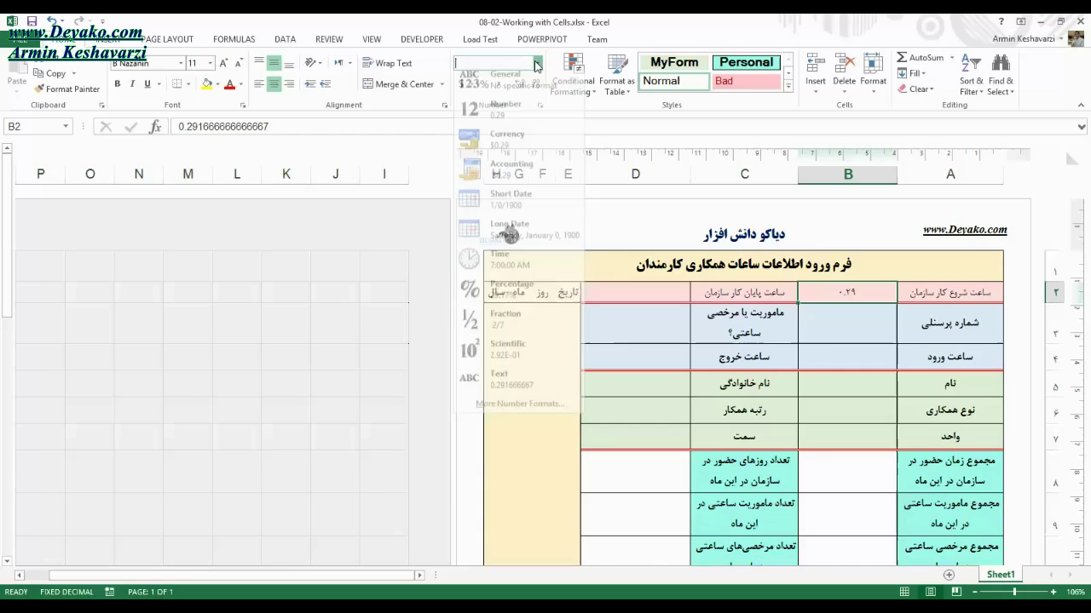
click(532, 144)
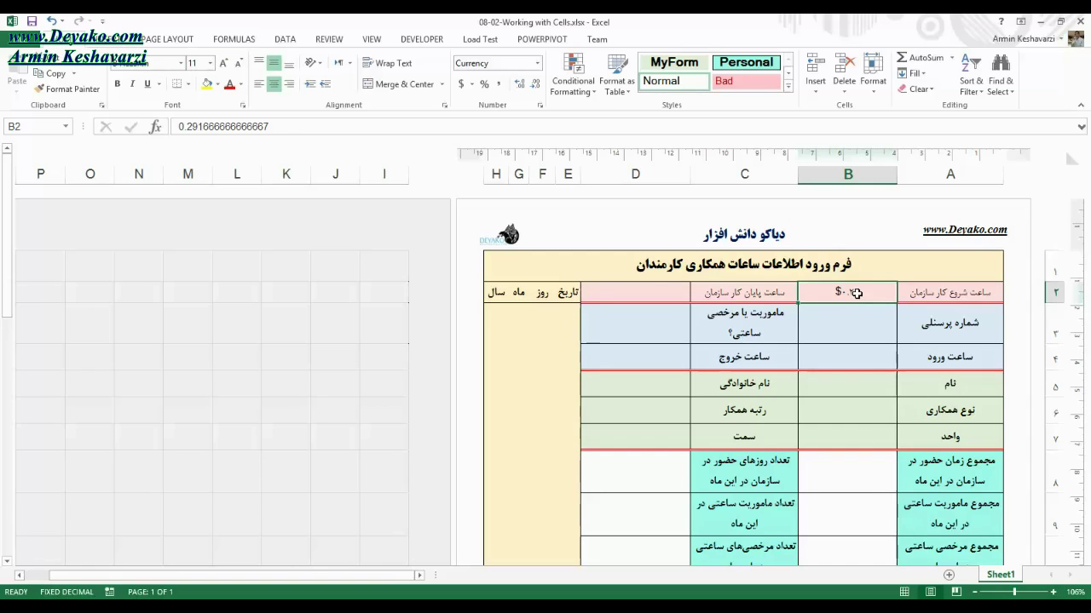
text(7000)
key(Return)
click(856, 293)
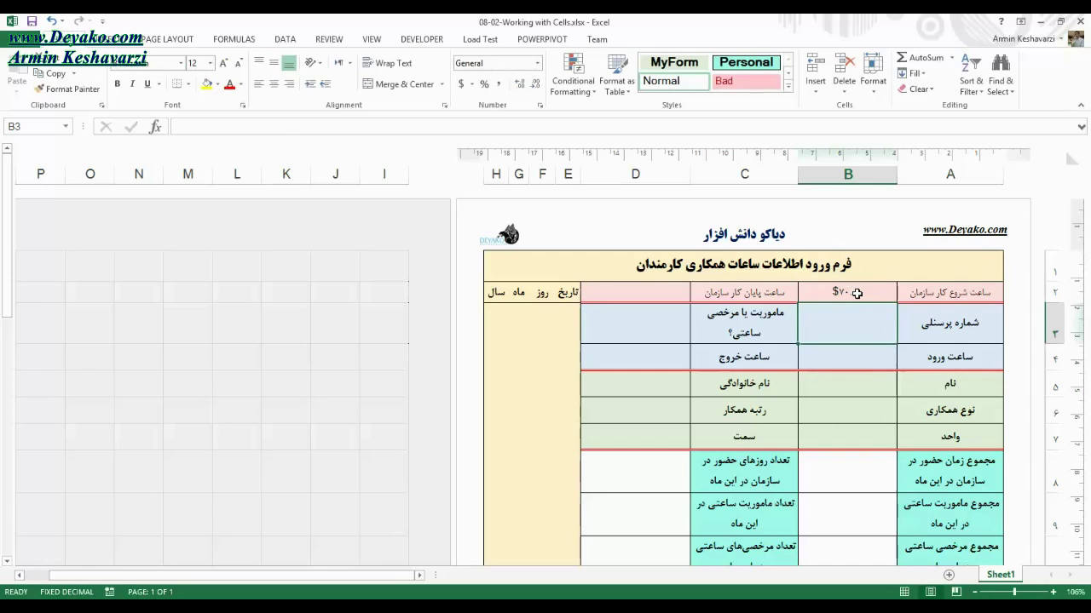
Format B2 as Time, inspect its 3/10/1900 date part in the formula bar, then clear B2
click(537, 63)
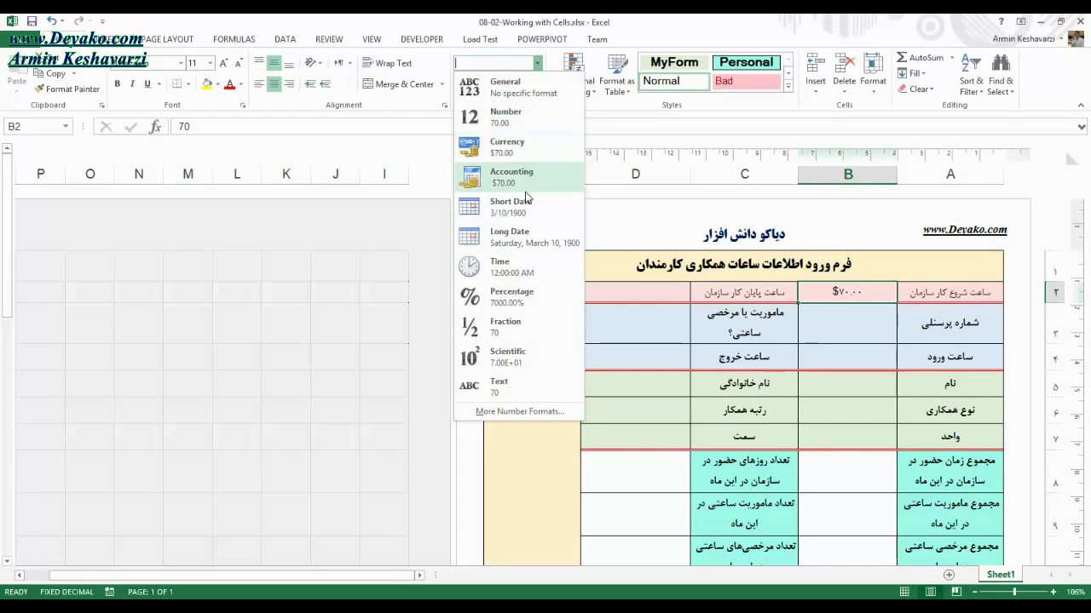
click(542, 261)
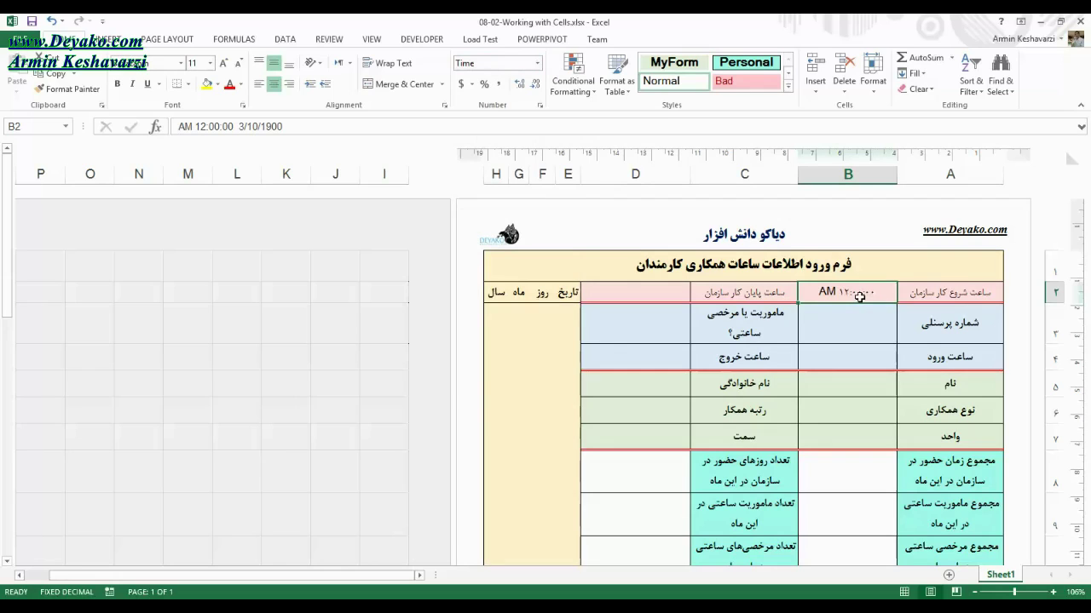
click(274, 126)
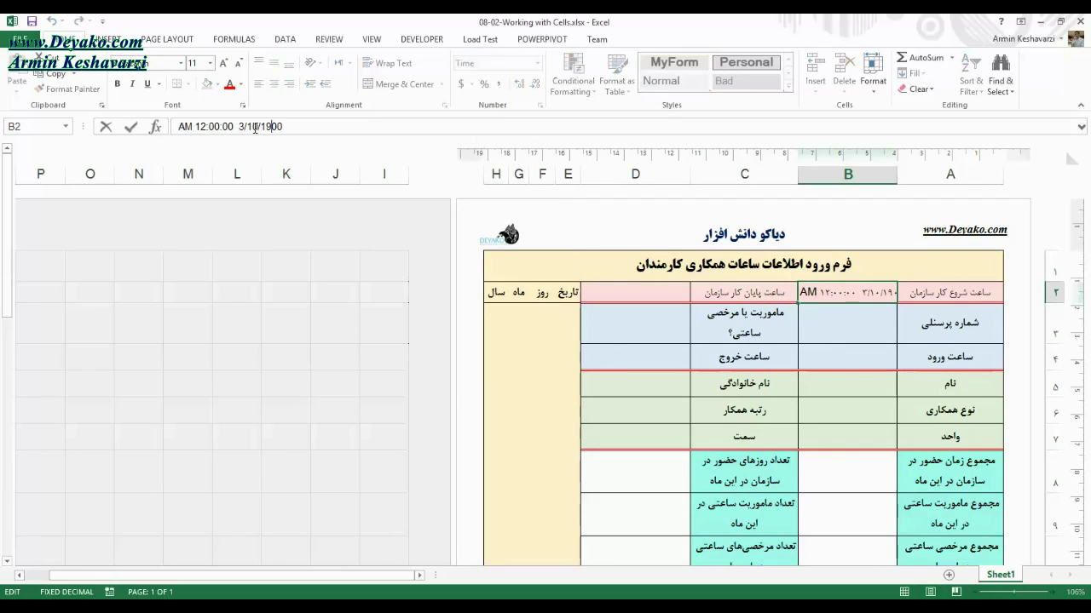
drag(283, 126, 237, 126)
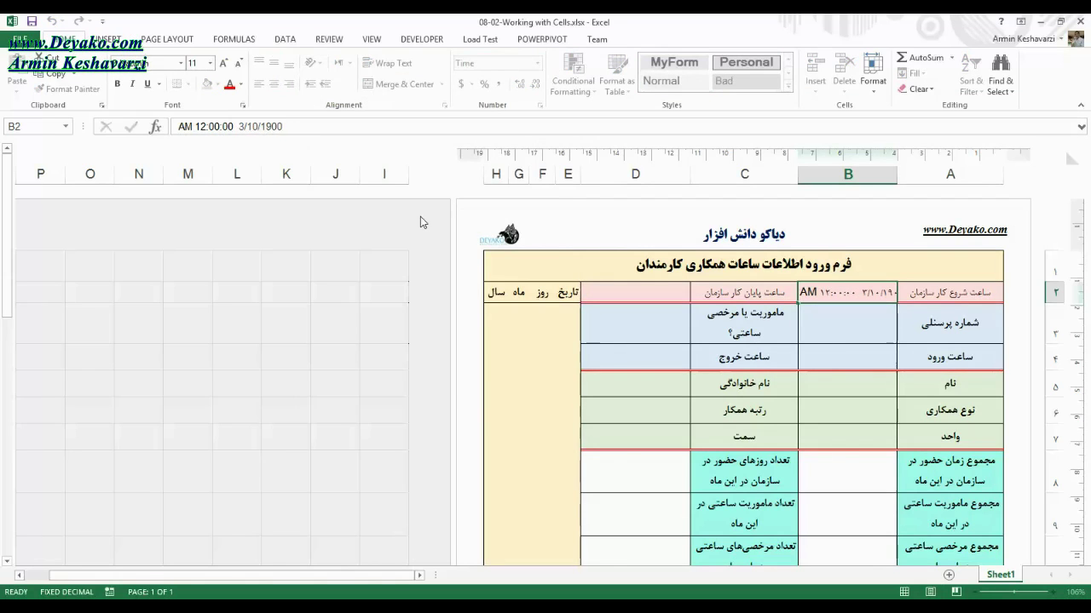
key(Escape)
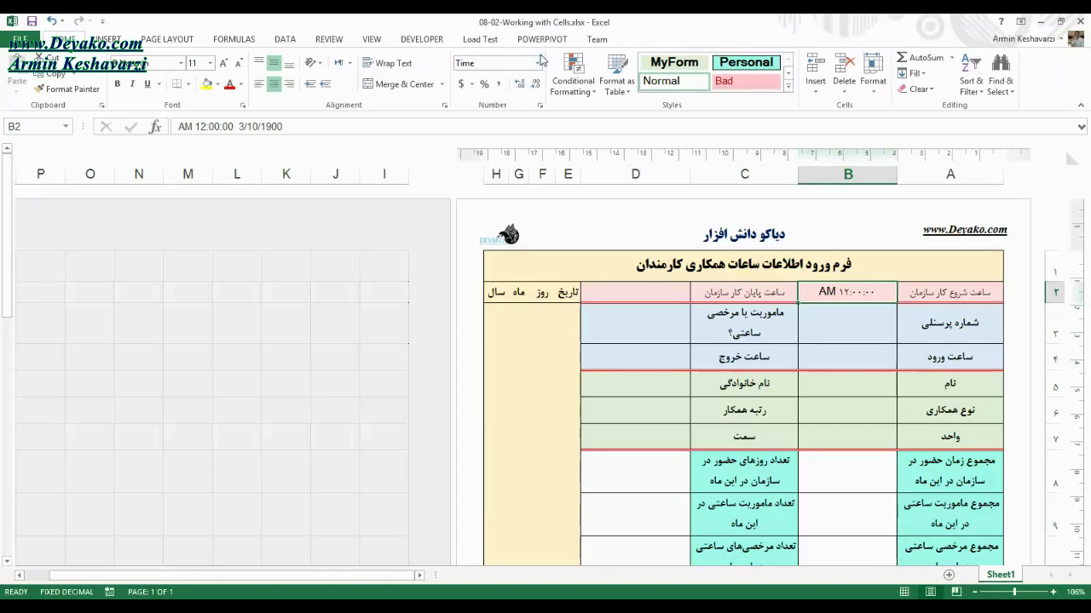
click(538, 63)
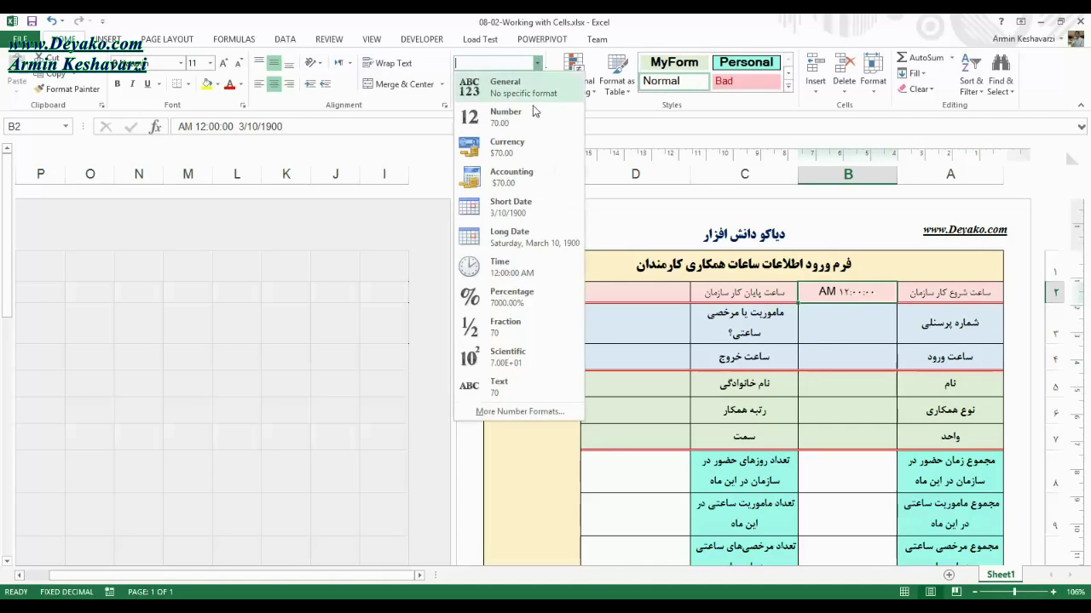
click(853, 316)
key(Delete)
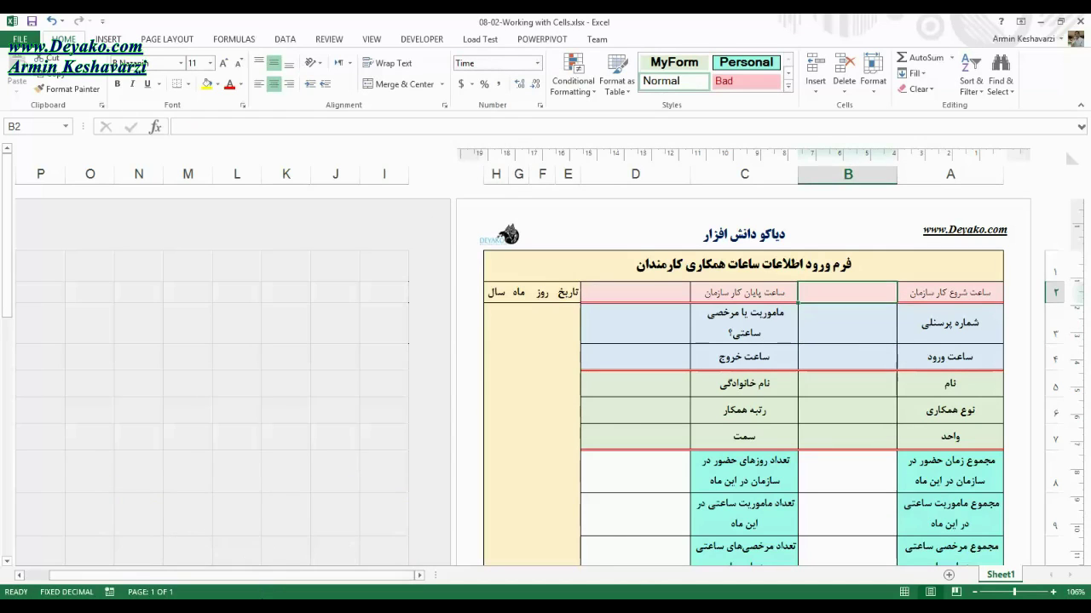
In Personnel-Management.xlsm, inspect B2, D2, B3 and D3's choice list, leaving هیچکدام unchanged
click(308, 574)
click(880, 294)
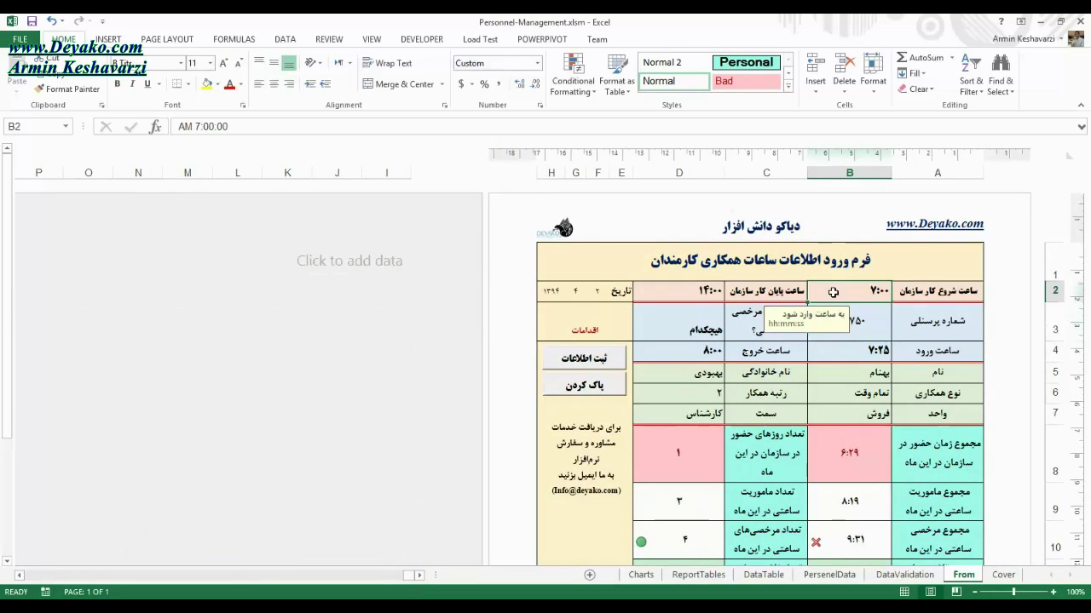
click(686, 289)
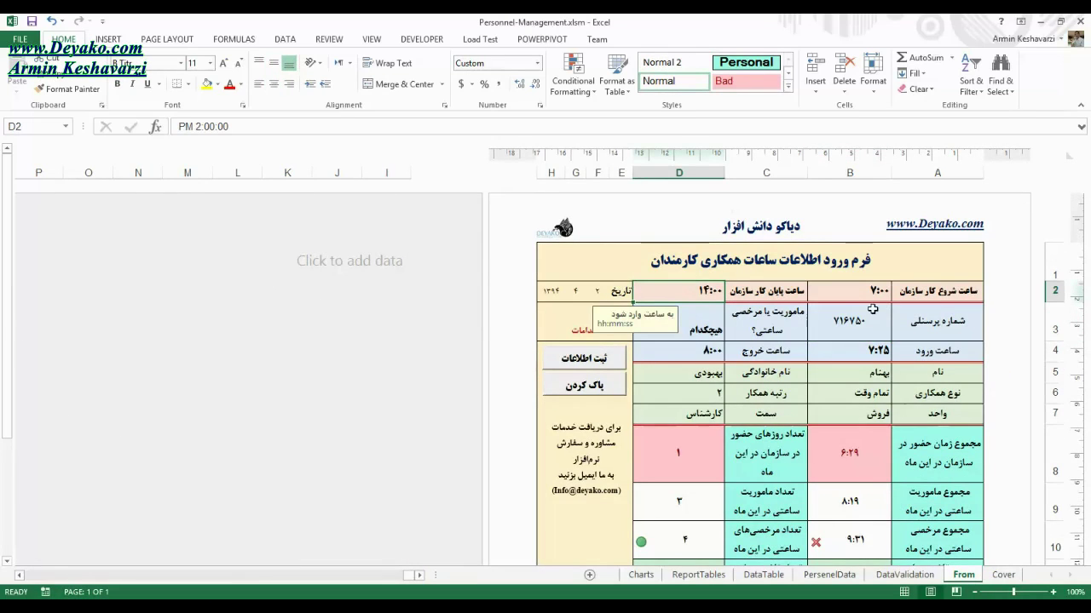
click(853, 320)
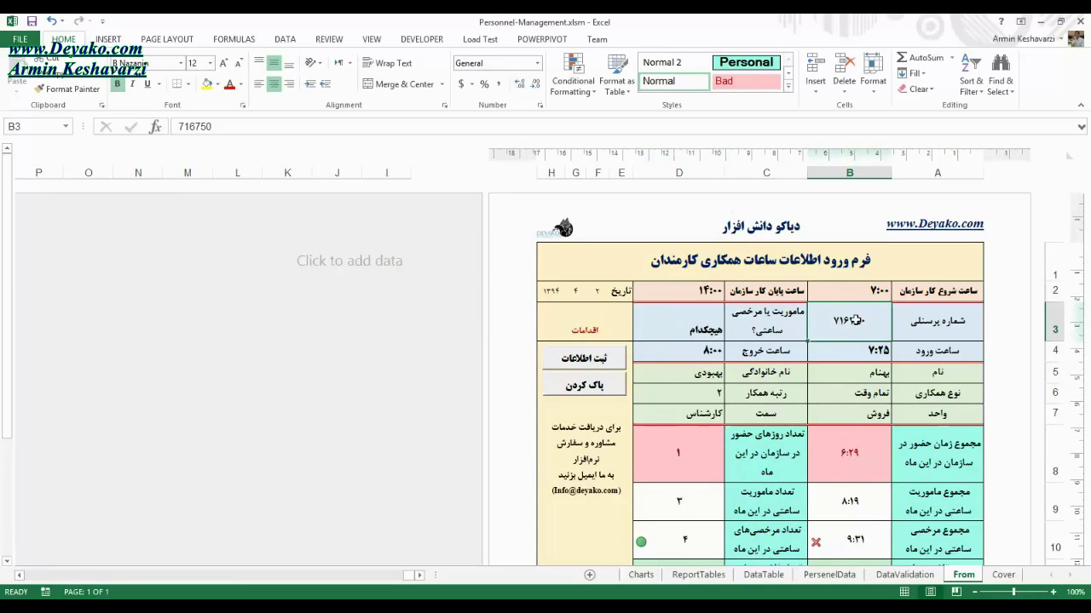
click(699, 327)
click(627, 334)
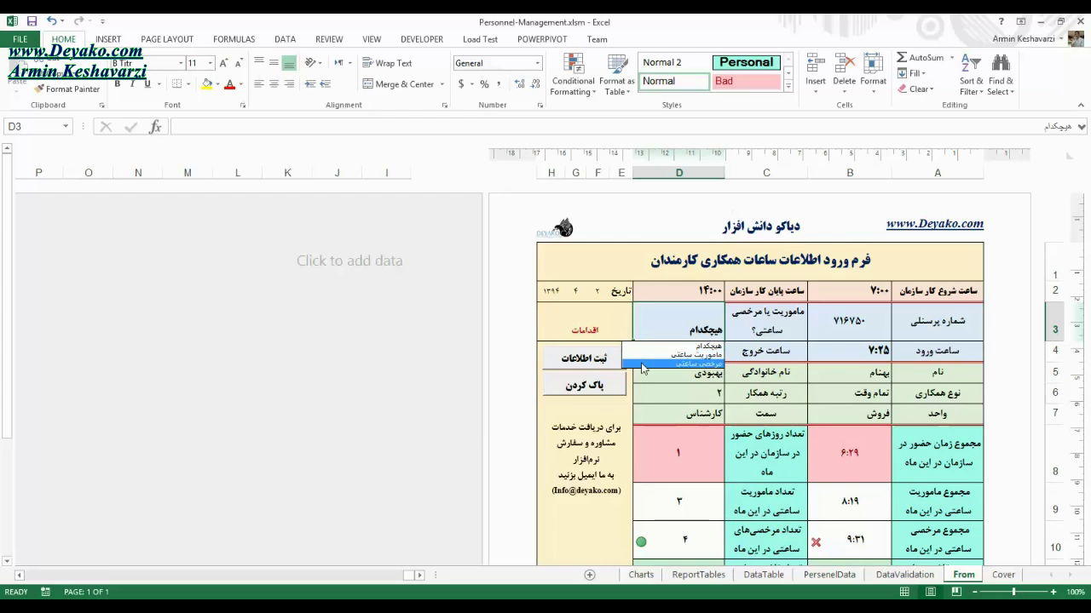
click(738, 353)
Try entering 4 as B2's start time, then cancel the validation error to keep 7:00
click(867, 291)
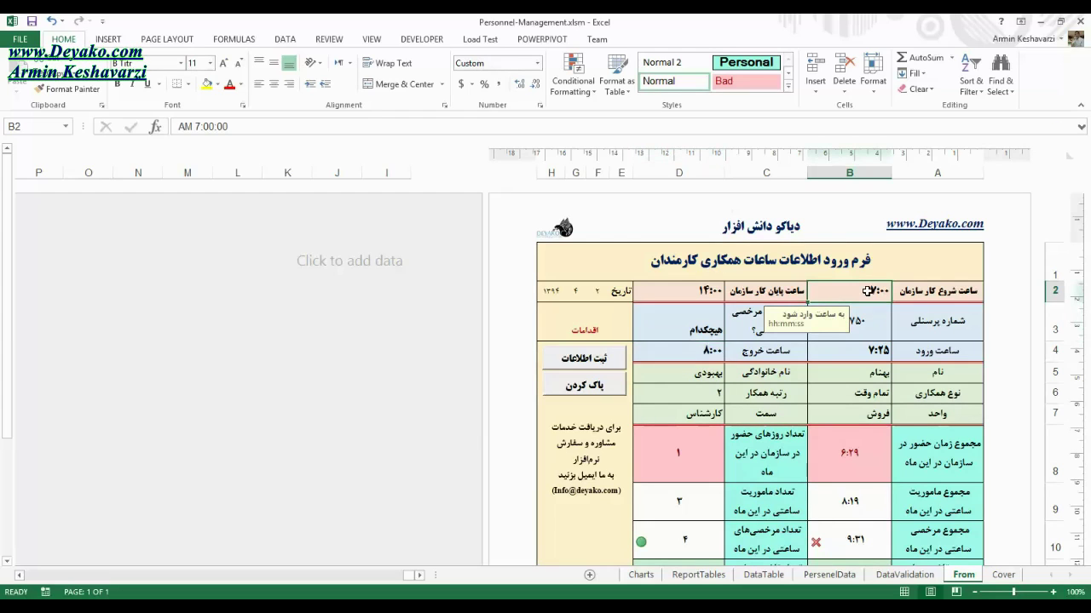
text(4)
key(Return)
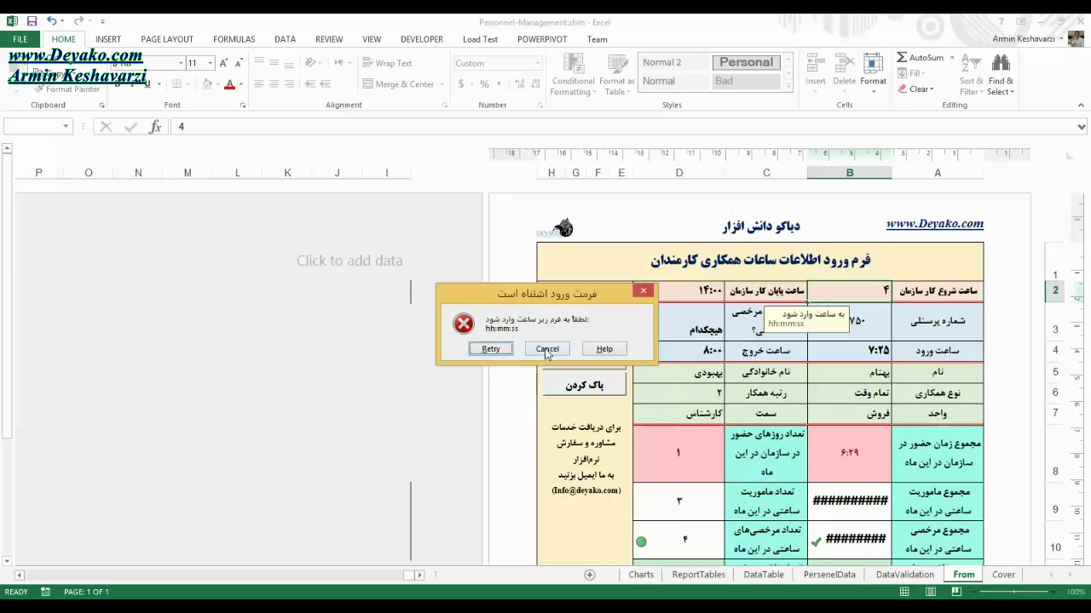
click(546, 350)
key(Return)
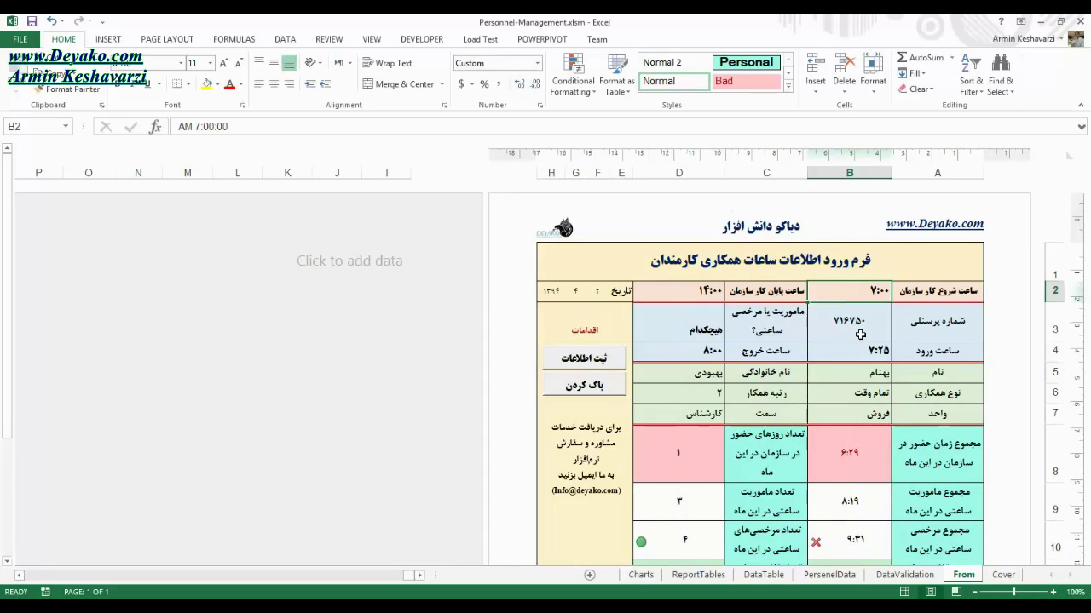
click(889, 291)
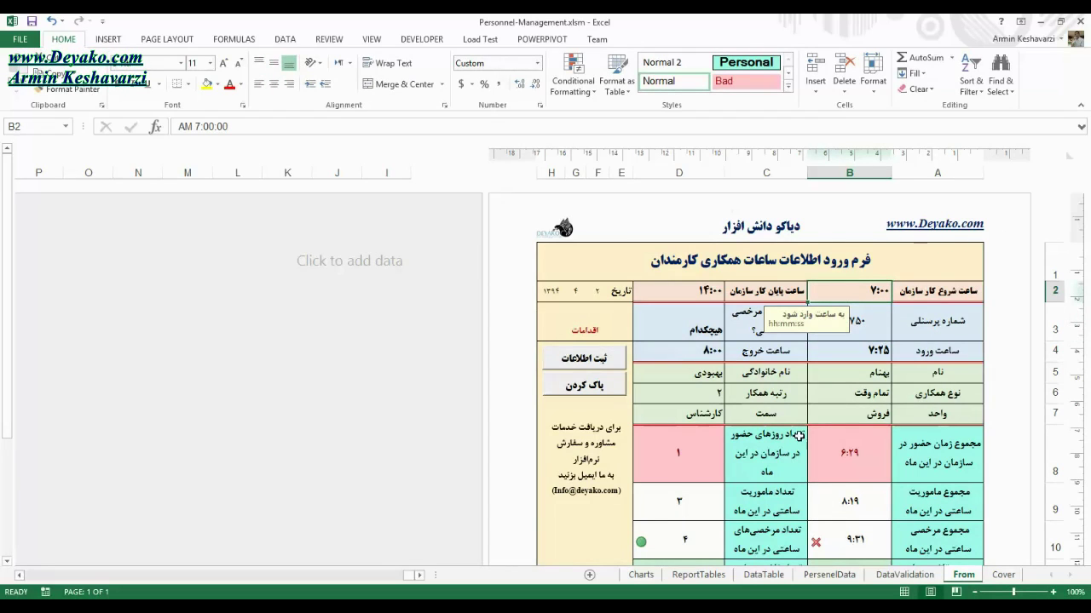
click(879, 378)
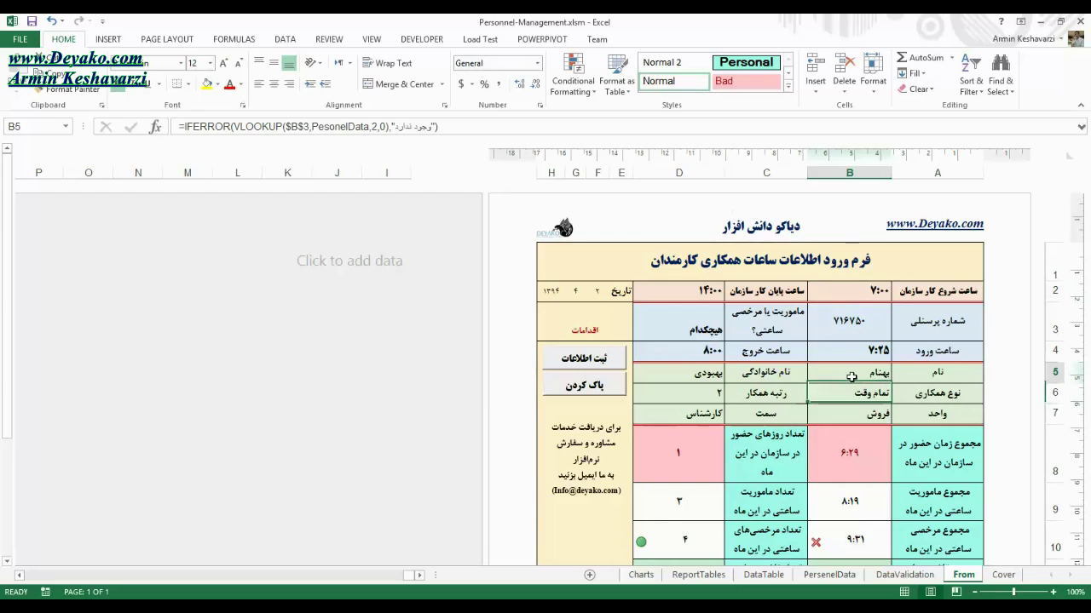
click(706, 372)
click(705, 393)
click(701, 414)
drag(855, 377, 852, 415)
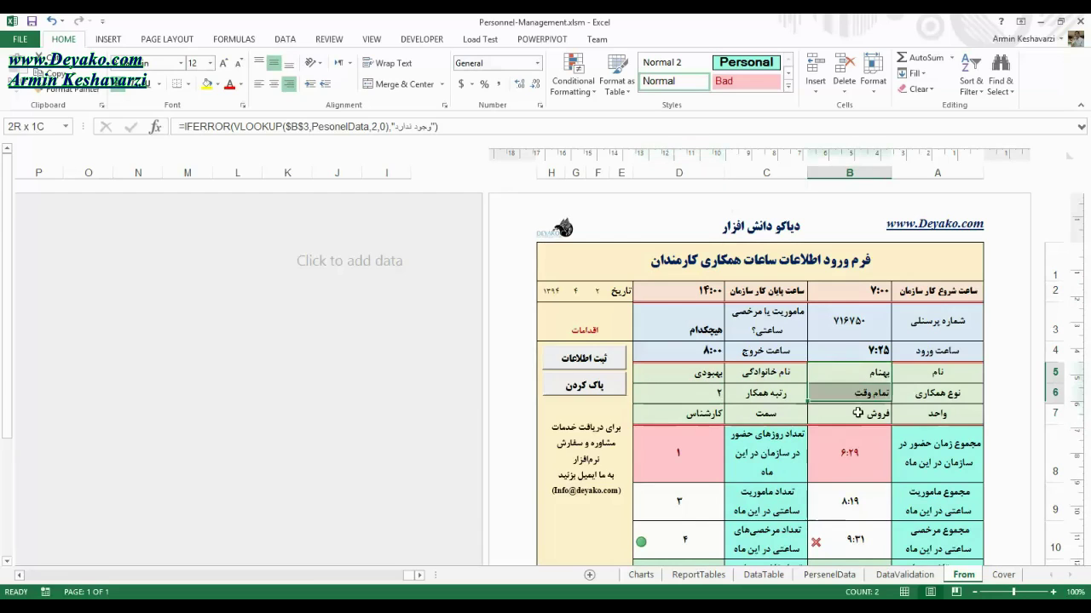
drag(709, 375, 698, 414)
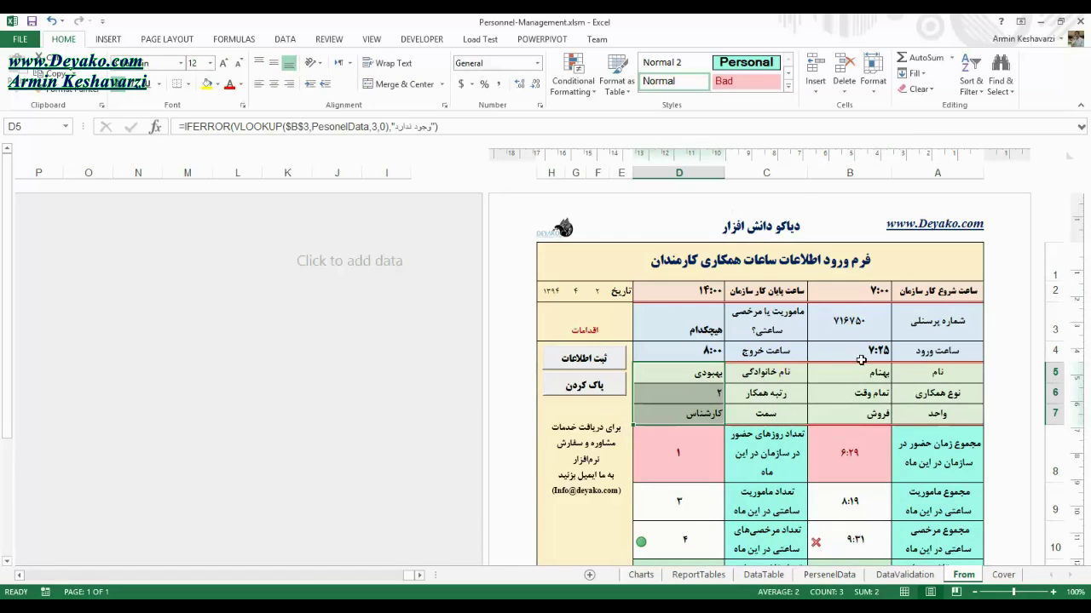
click(883, 94)
key(Escape)
click(845, 393)
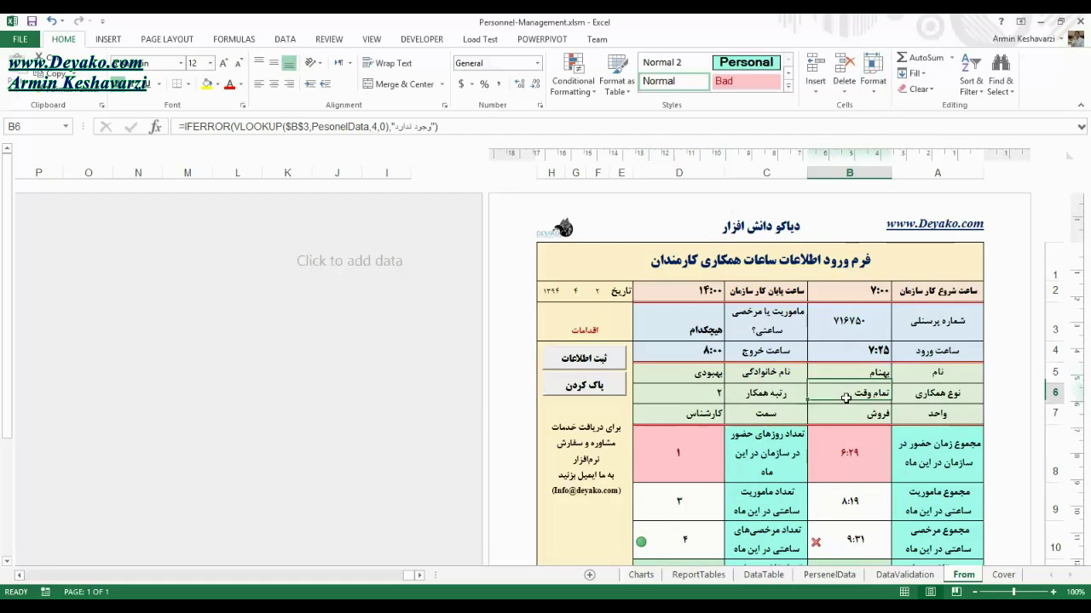
click(843, 380)
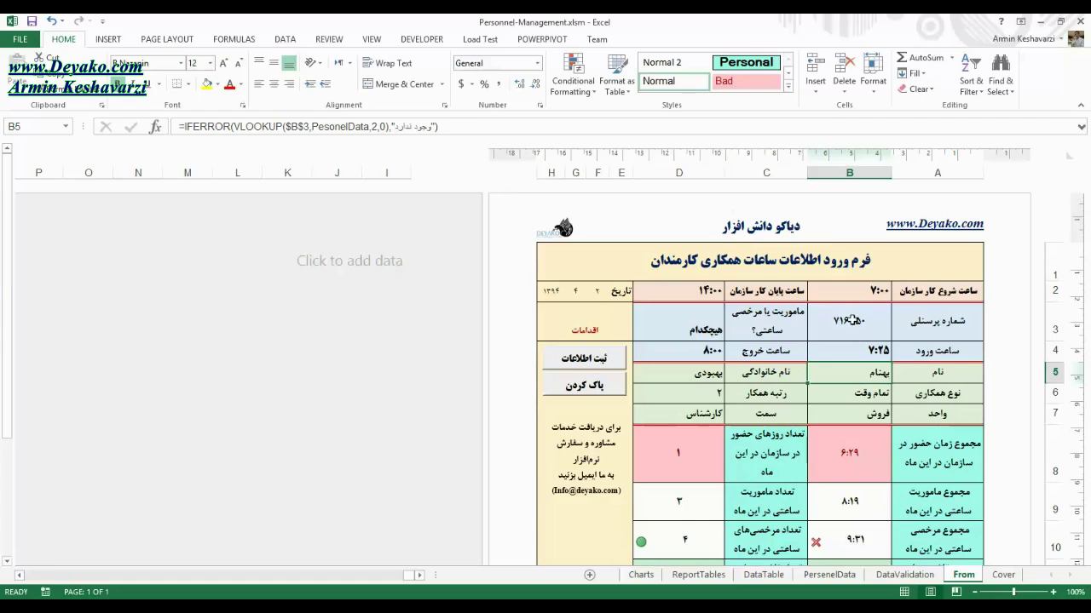
click(852, 321)
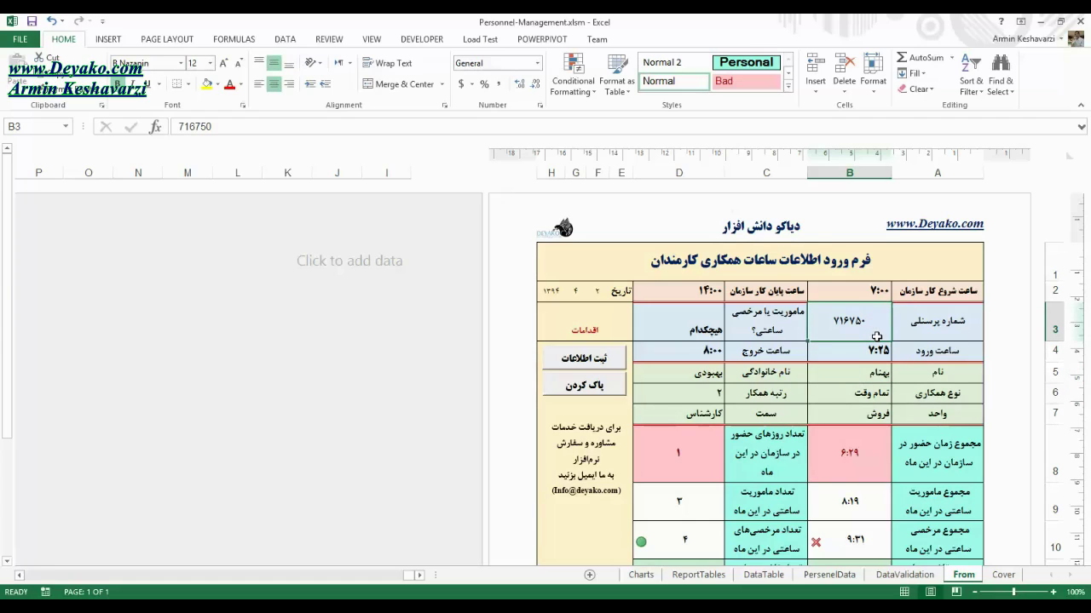
drag(831, 338, 846, 357)
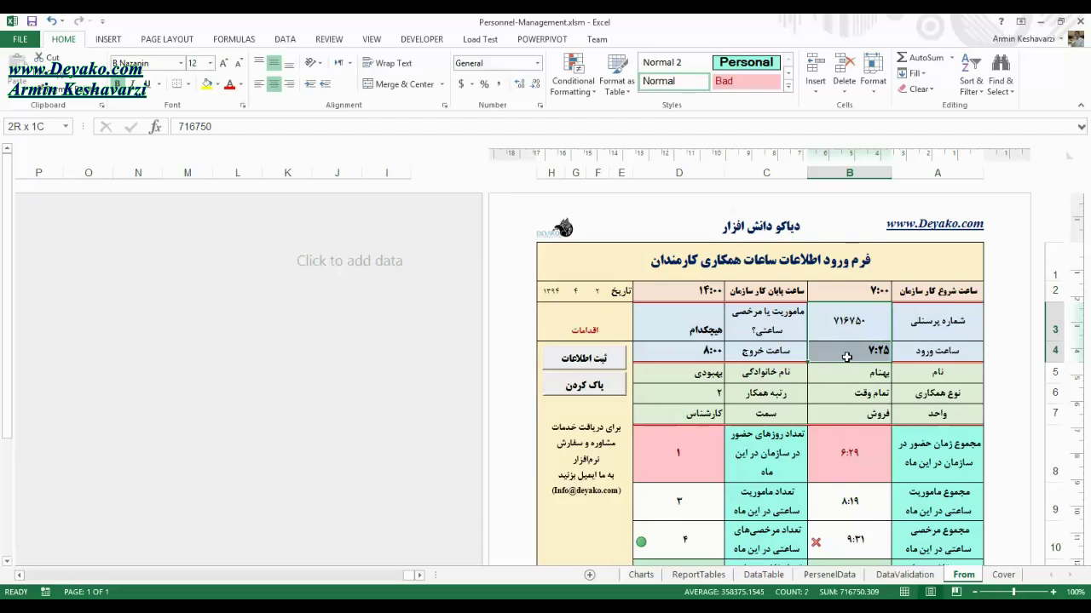
click(846, 451)
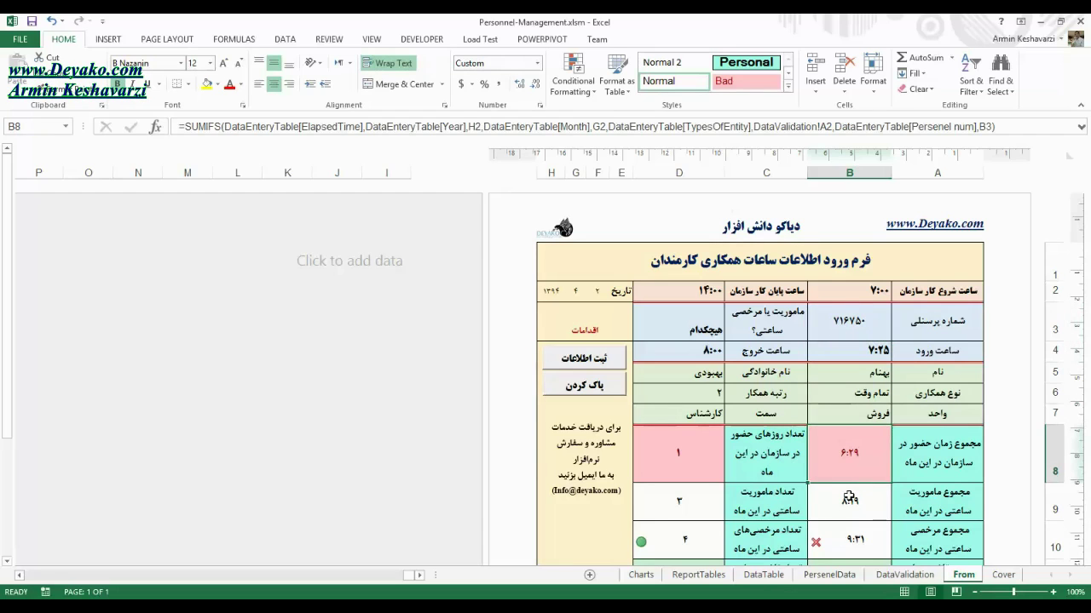
click(849, 498)
click(853, 454)
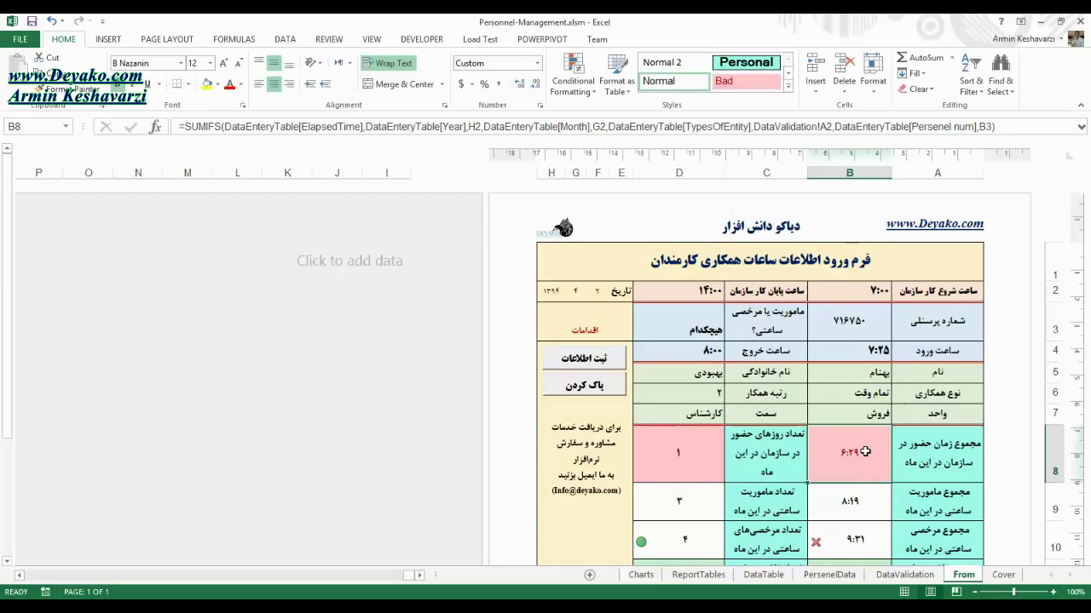
click(864, 293)
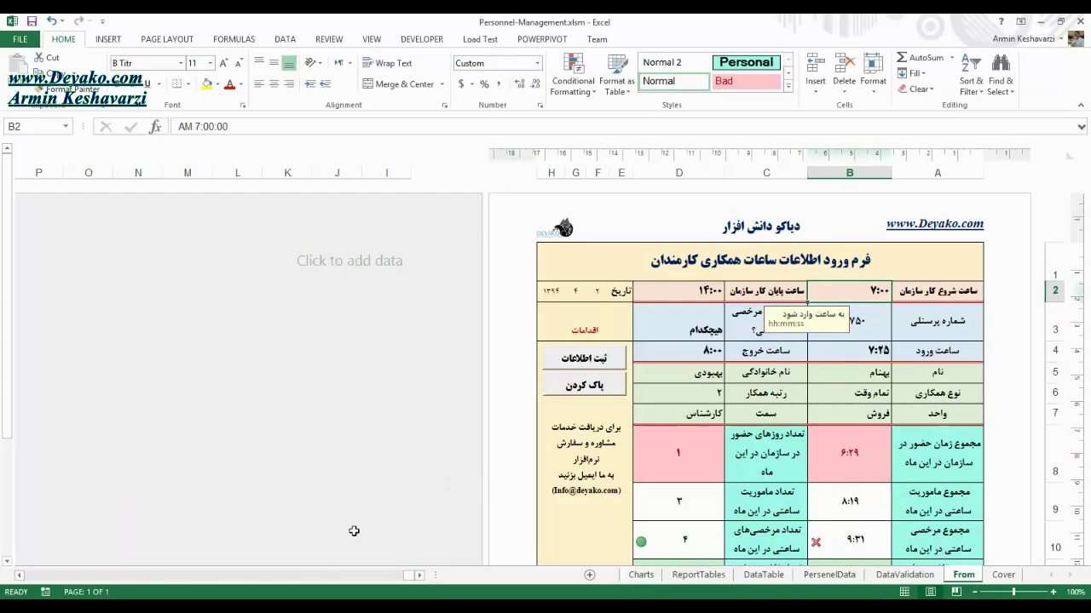
Back in 08-02-Working with Cells.xlsx, open Format Cells for empty cell B2
click(244, 566)
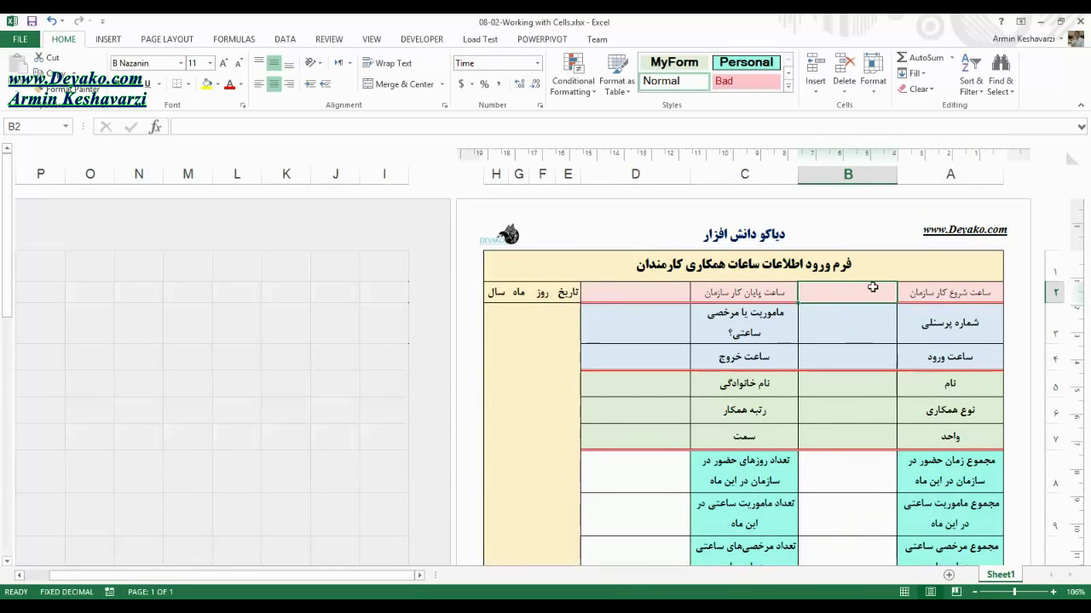
click(862, 360)
click(861, 288)
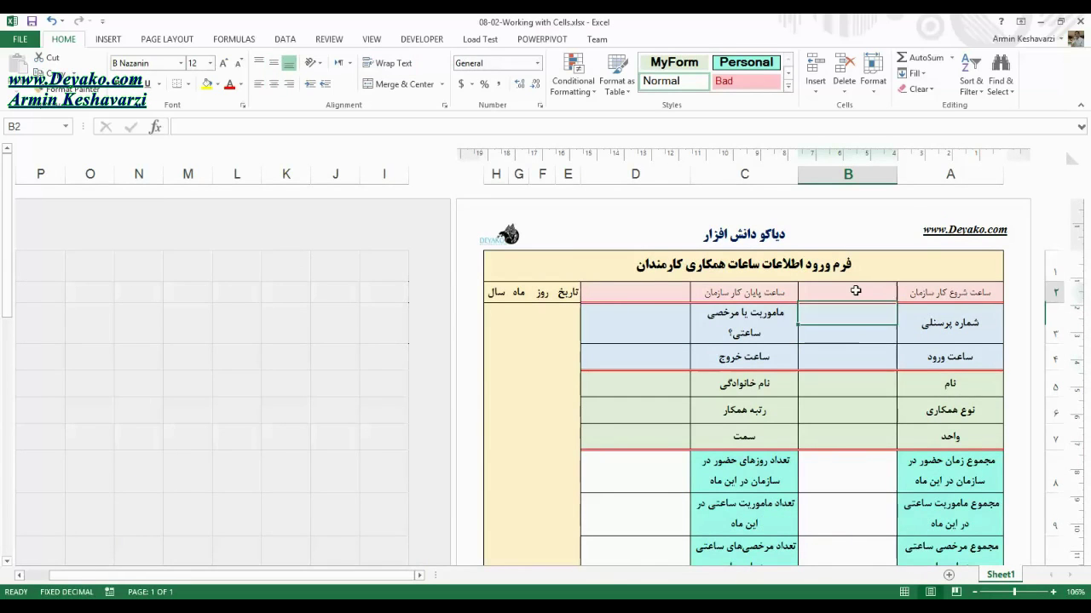
click(539, 68)
click(537, 72)
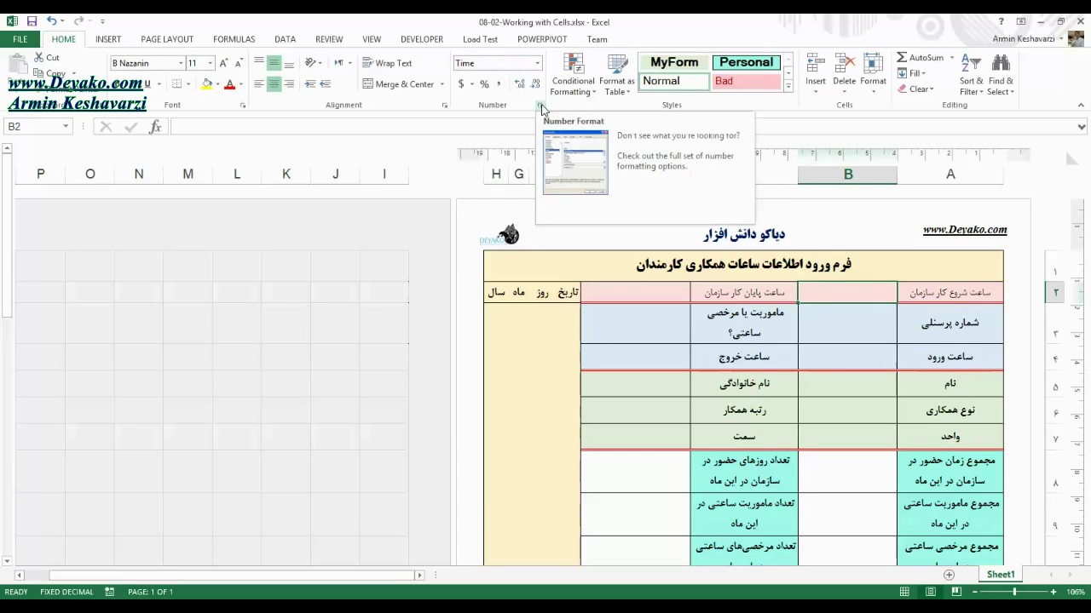
click(540, 105)
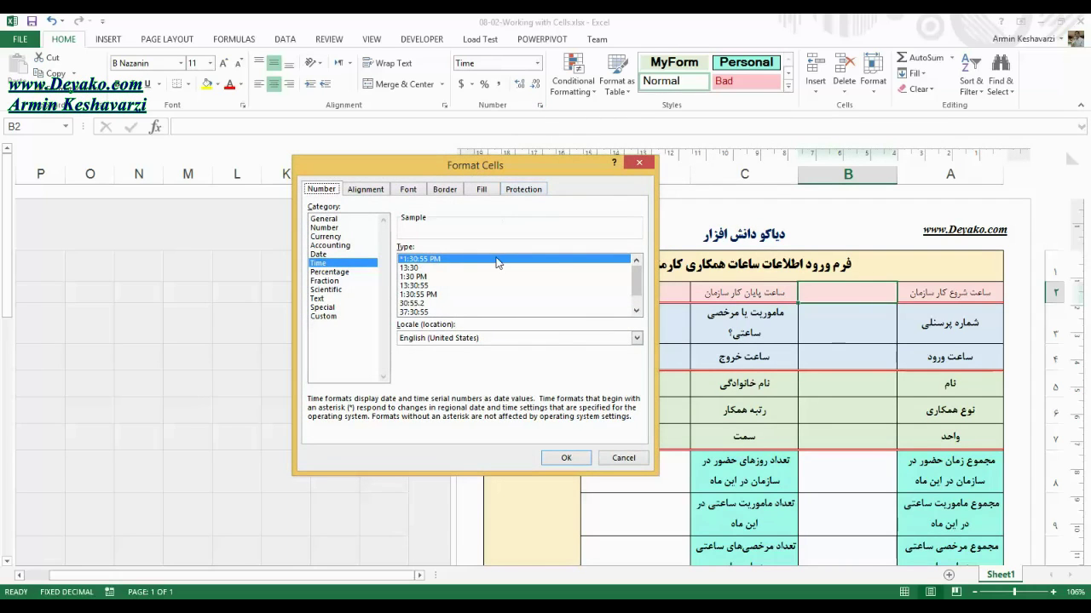
Preview the Number, Time, Percentage, Fraction, Scientific, Text, Special and Custom categories
click(341, 219)
click(339, 228)
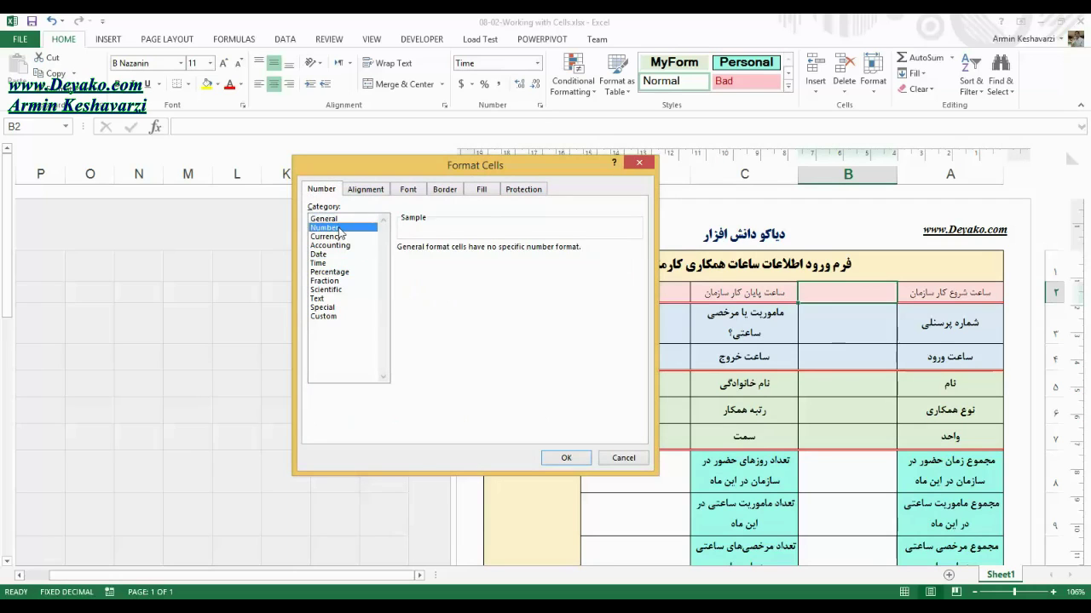
click(340, 238)
click(339, 245)
click(339, 255)
click(339, 263)
click(339, 280)
click(339, 271)
click(339, 280)
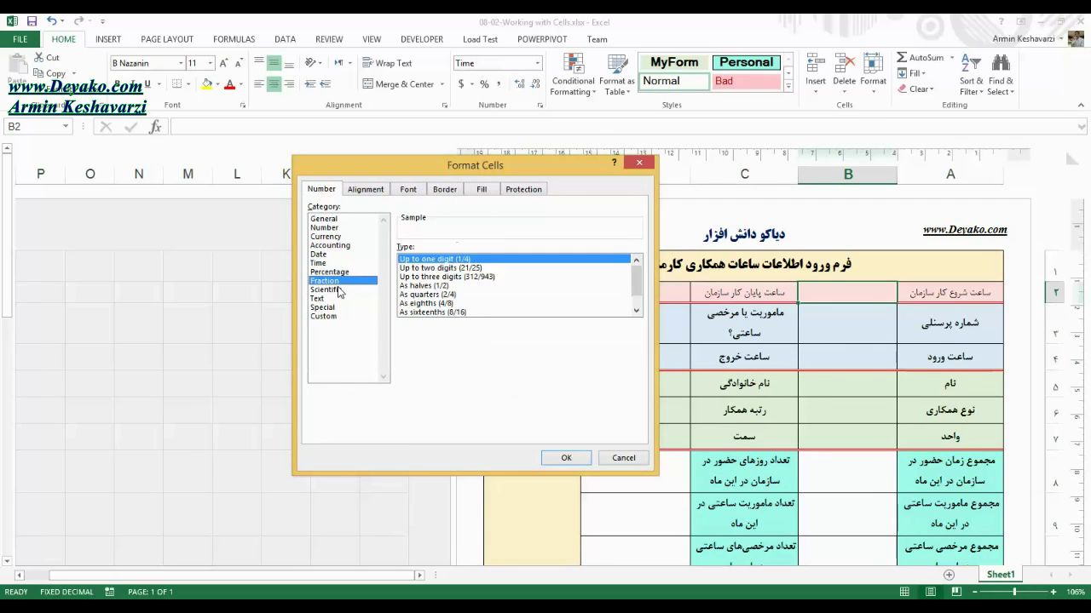
click(339, 289)
click(341, 299)
click(341, 308)
click(342, 316)
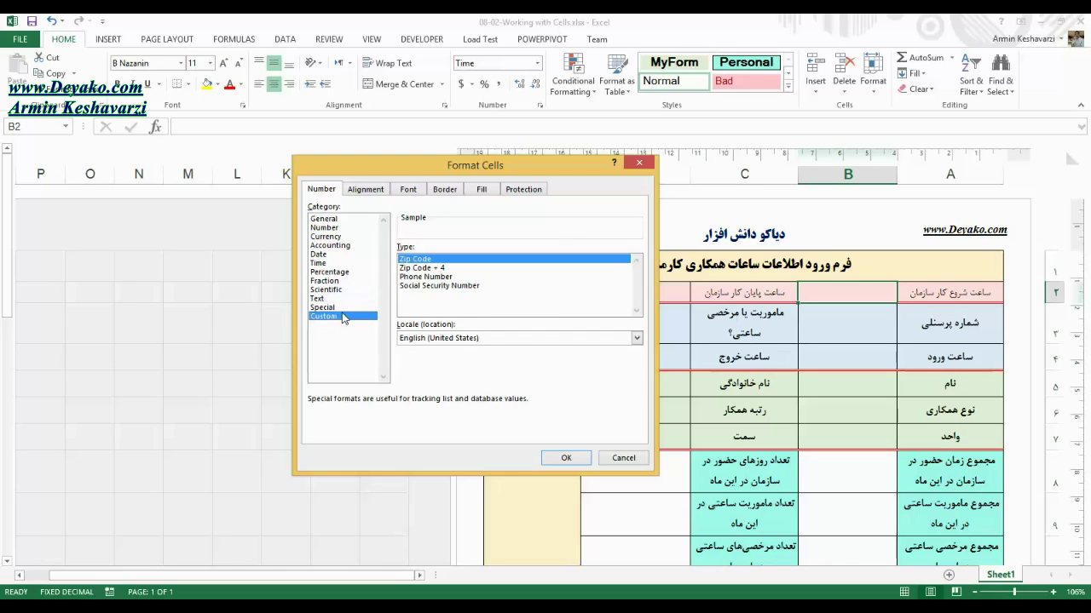
Revisit General, Custom, Currency, Accounting, Date, Time and Special, settling on Number with 2 decimals
click(333, 229)
click(337, 219)
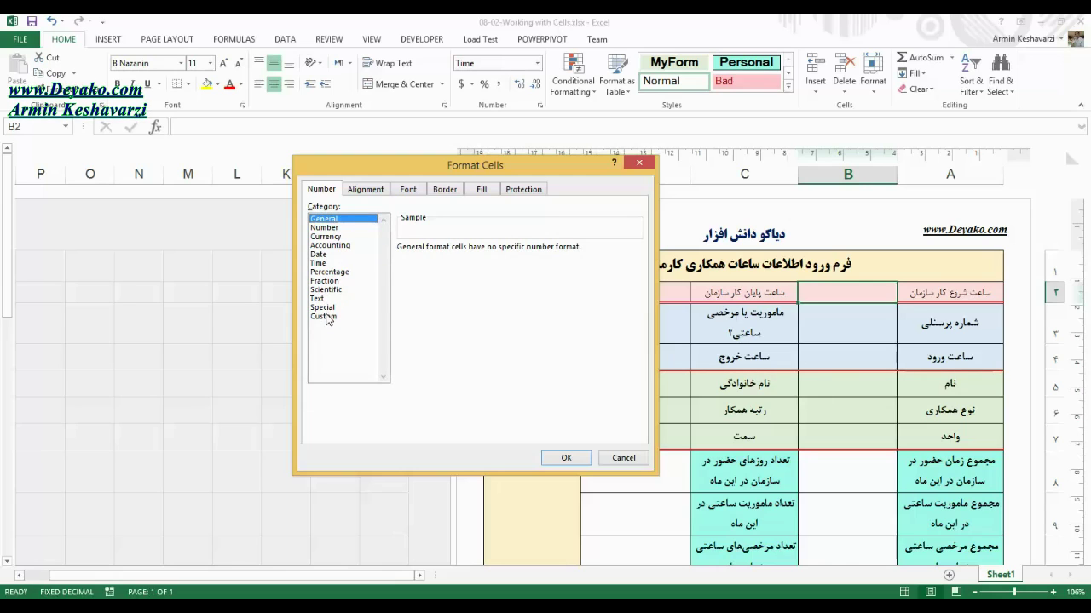
click(326, 316)
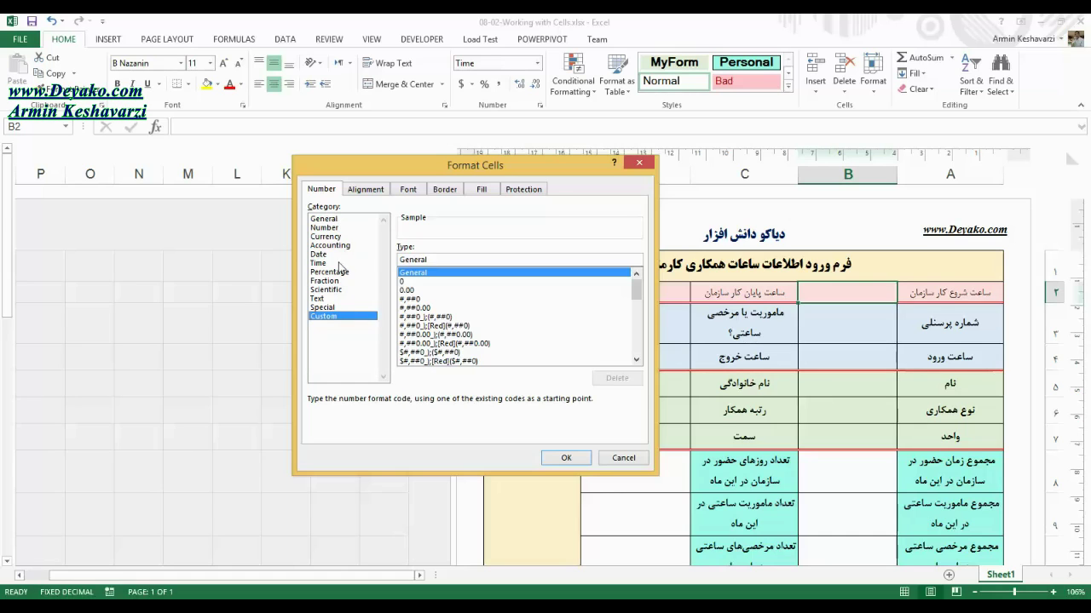
click(334, 220)
click(334, 238)
click(335, 247)
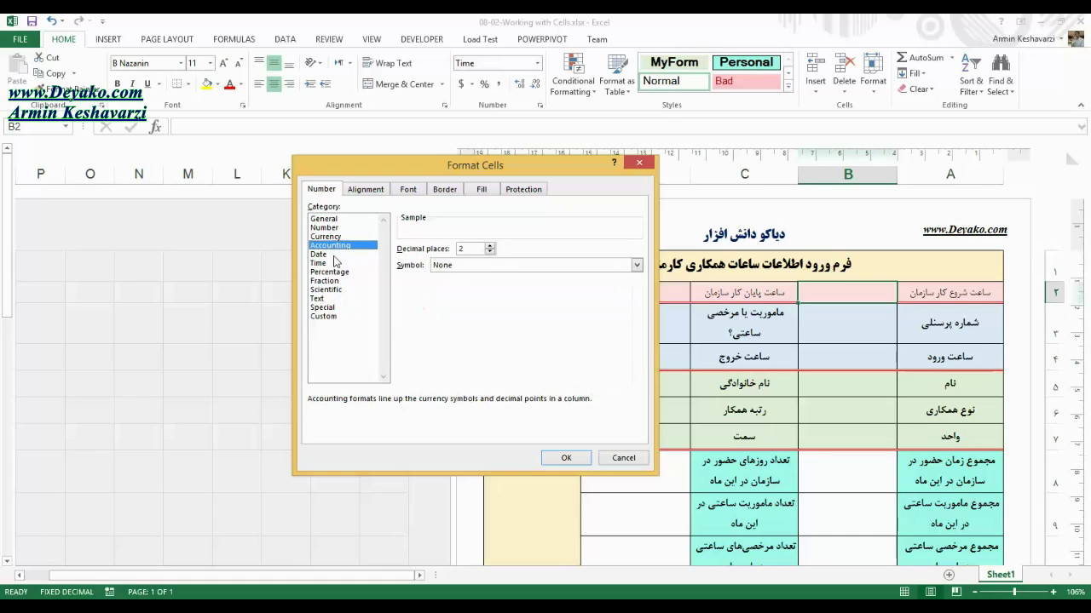
click(333, 255)
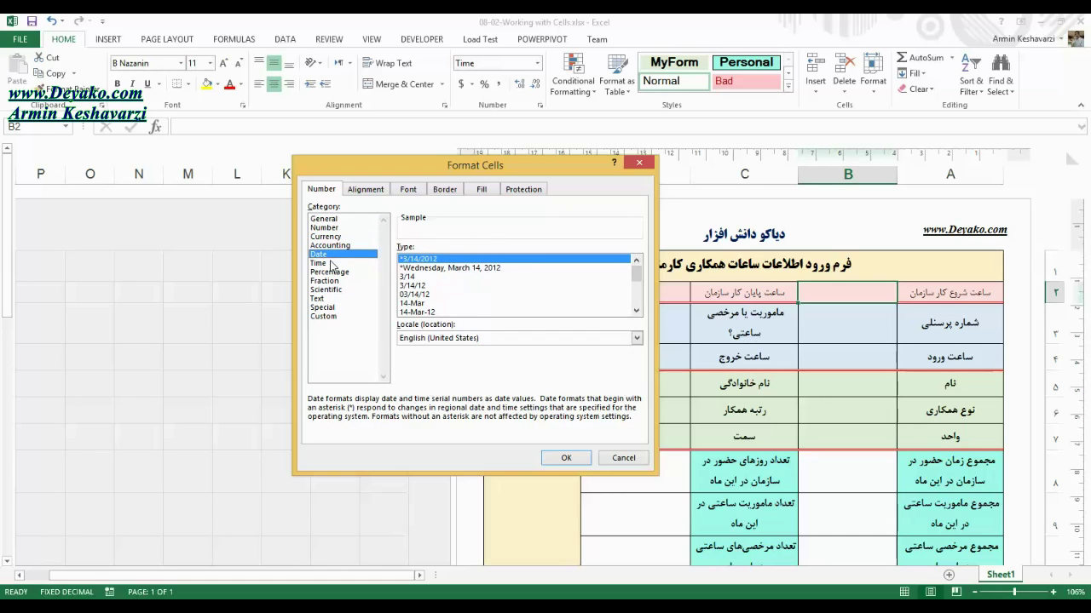
click(333, 263)
click(339, 308)
click(339, 315)
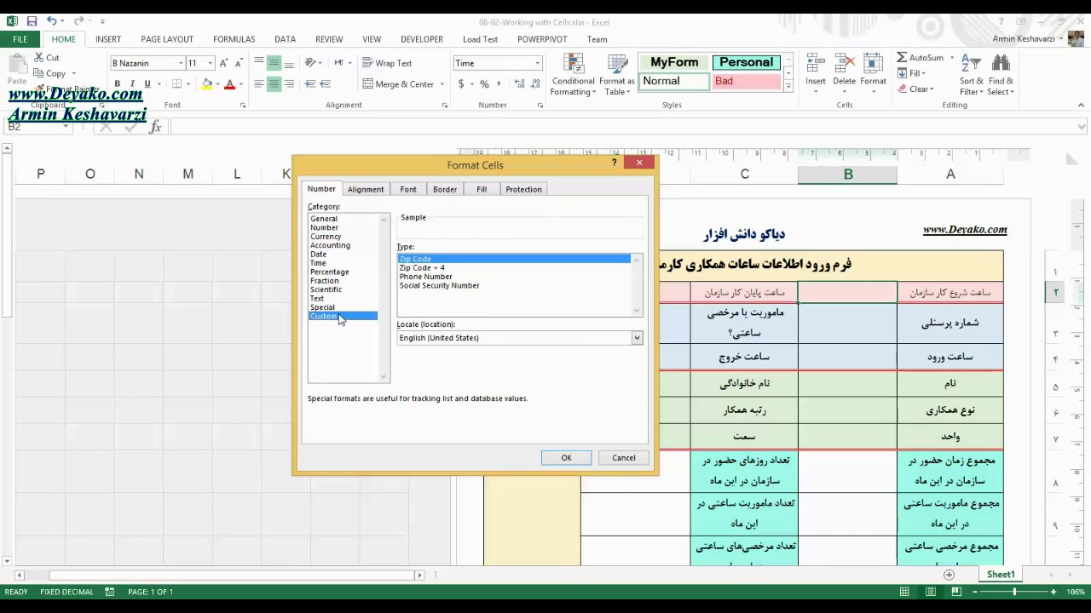
click(332, 229)
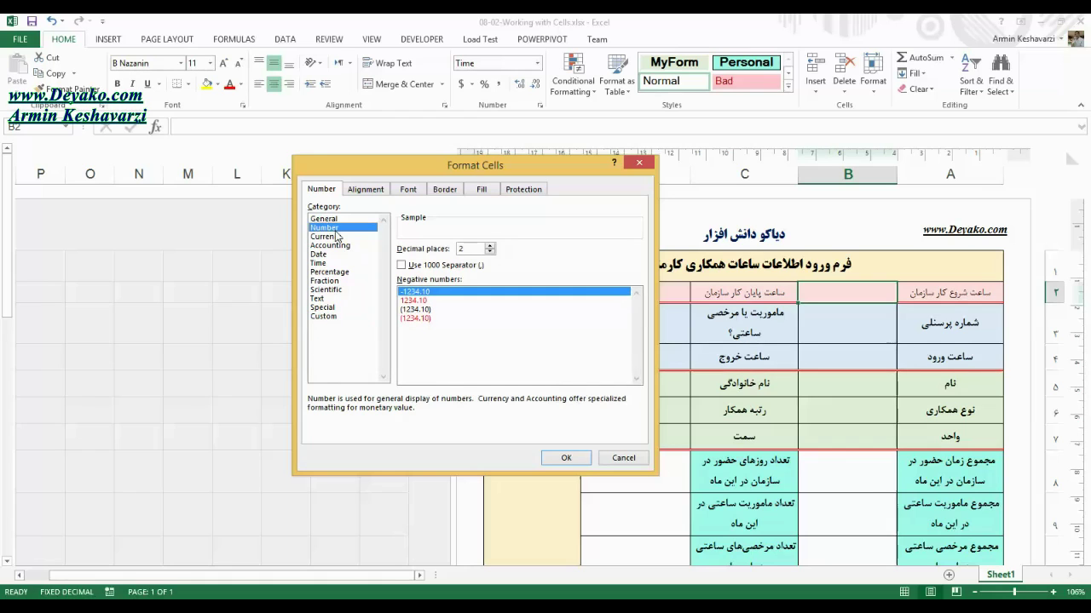
Apply the 2-decimal Number format, enter 7 in B2 (shown 7.00), and reopen Format Cells
click(460, 249)
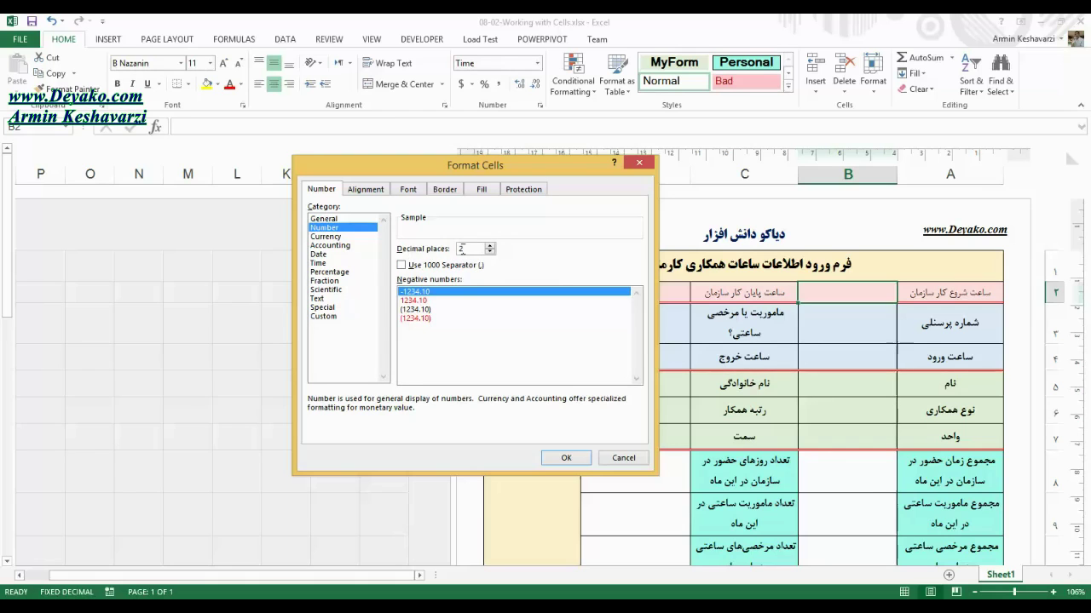
click(564, 458)
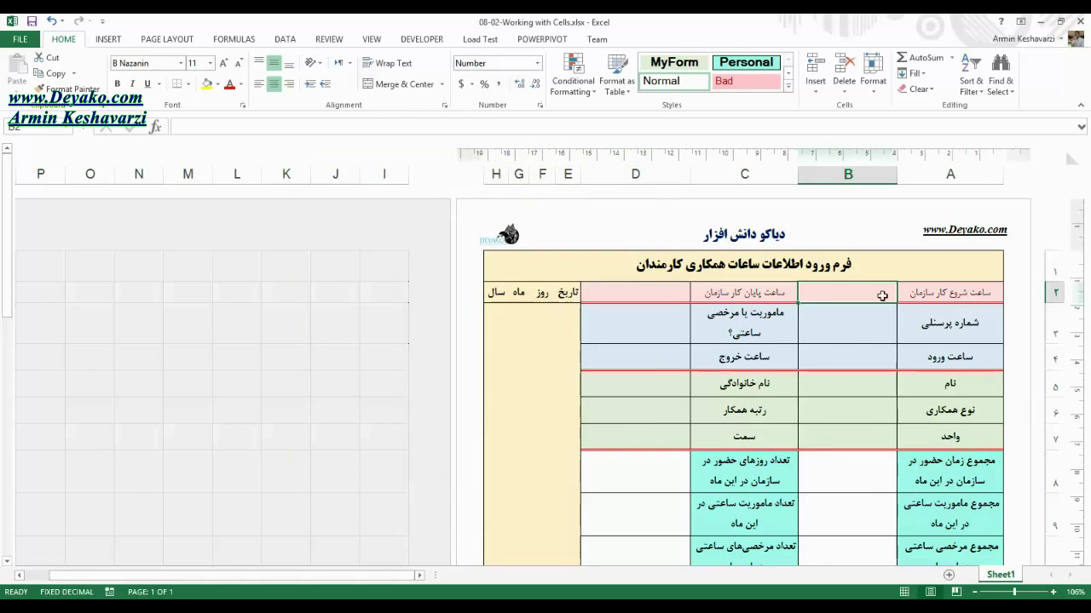
text(7)
key(Return)
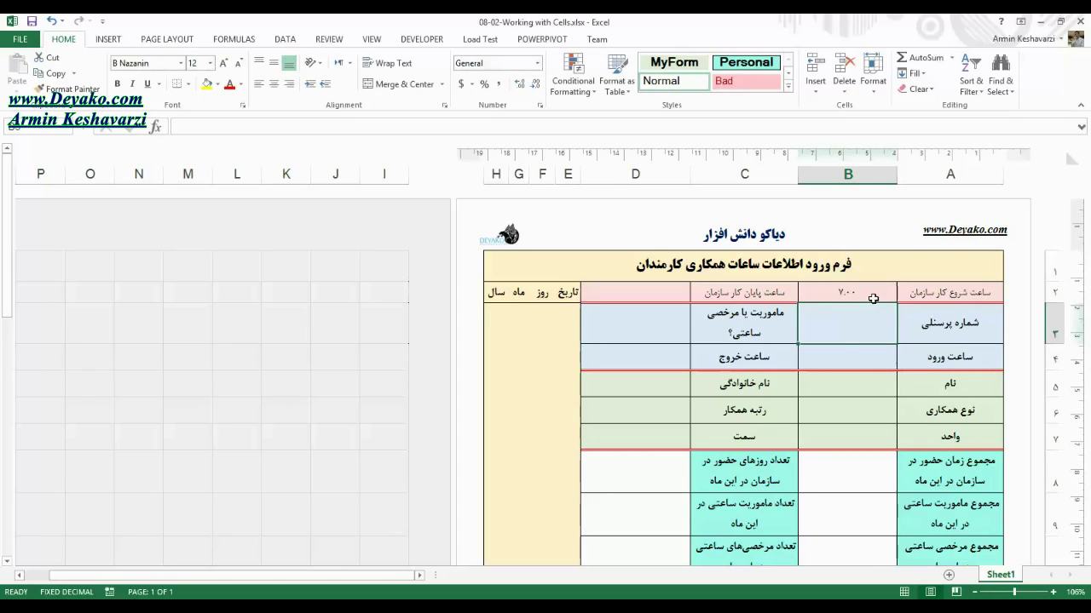
click(873, 296)
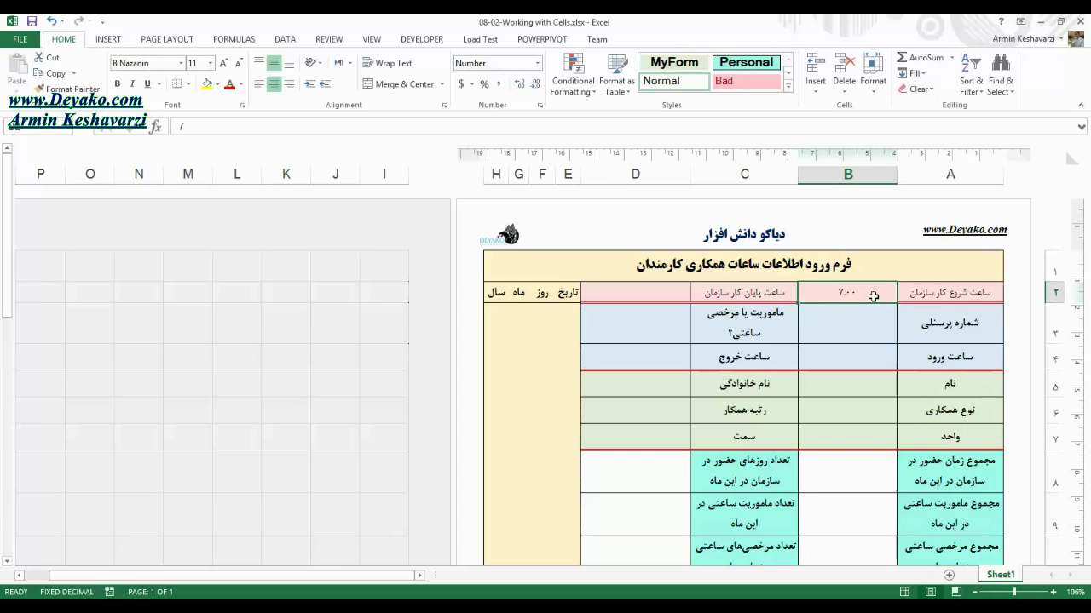
click(539, 105)
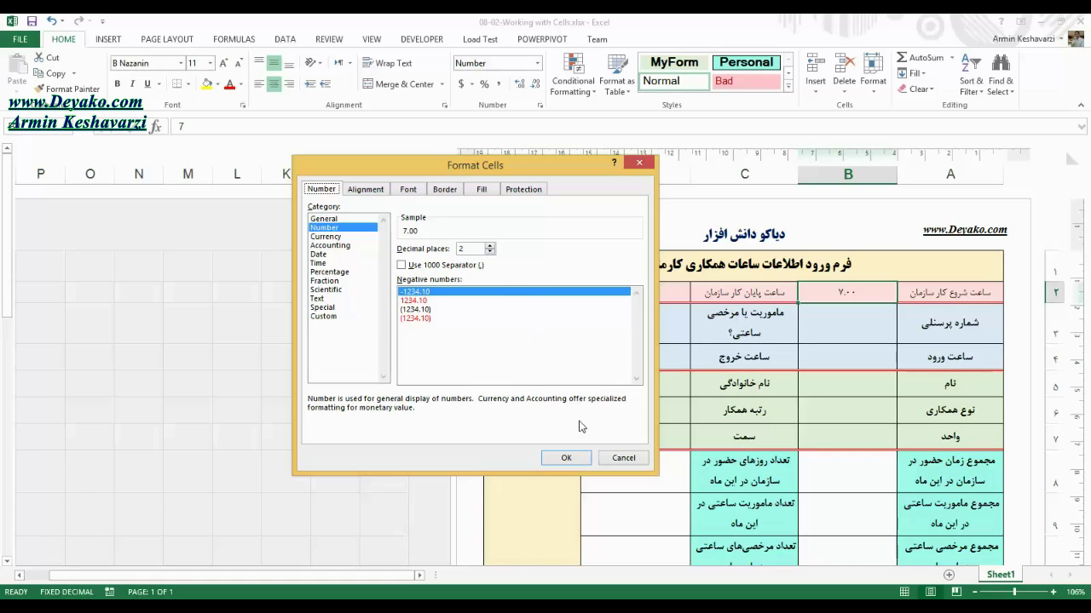
Try Increase and Decrease Decimal on B2, ending with a whole 7
click(637, 459)
click(522, 85)
click(535, 85)
click(535, 85)
click(534, 85)
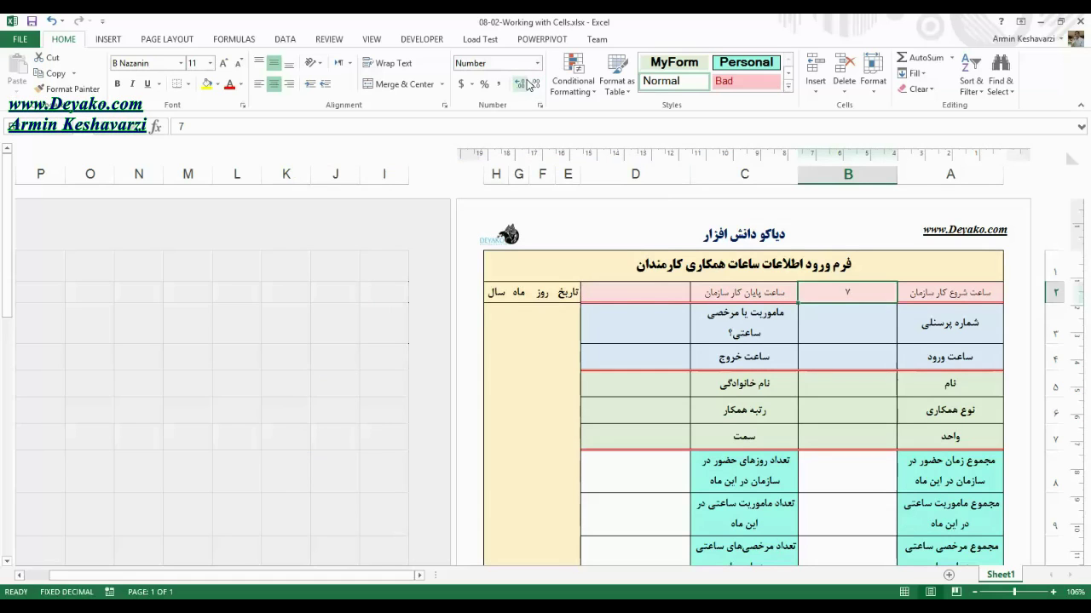
Apply the Custom format 0.00 to B2 so it reads 7.00
click(539, 105)
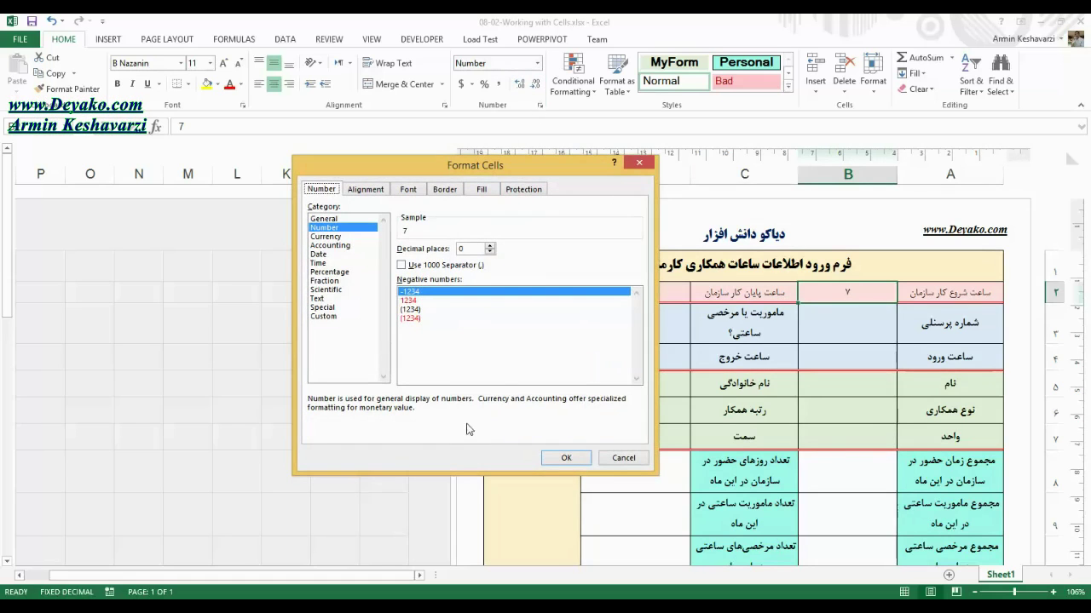
click(324, 317)
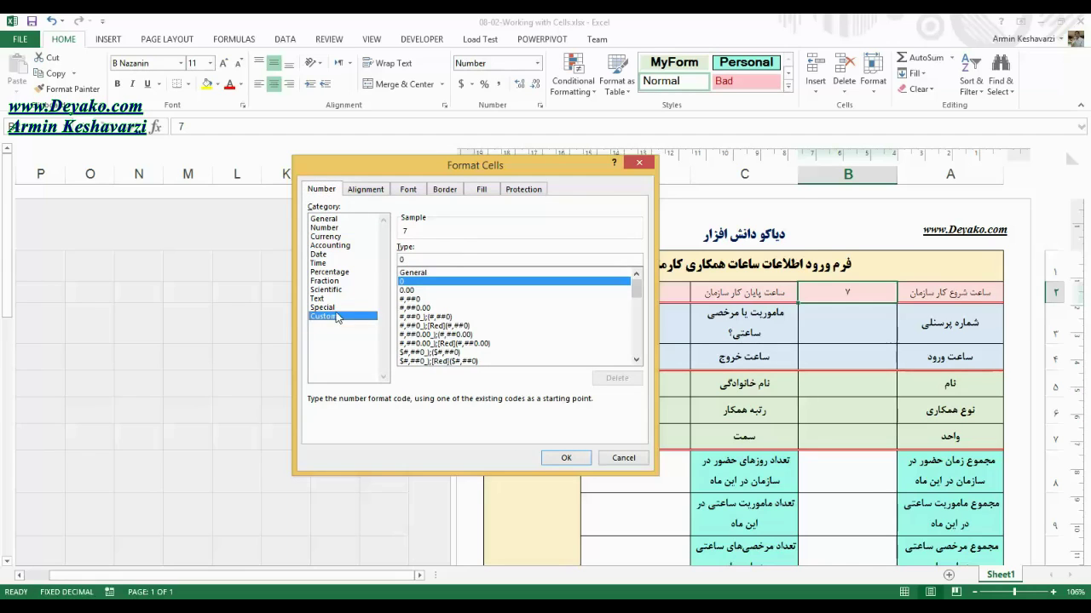
click(408, 290)
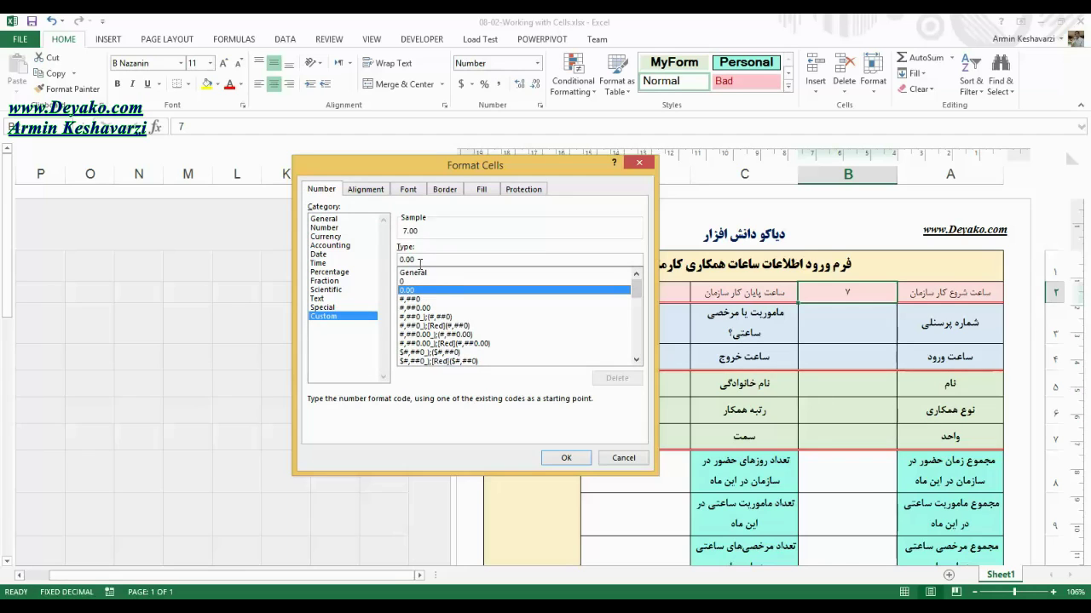
double_click(420, 264)
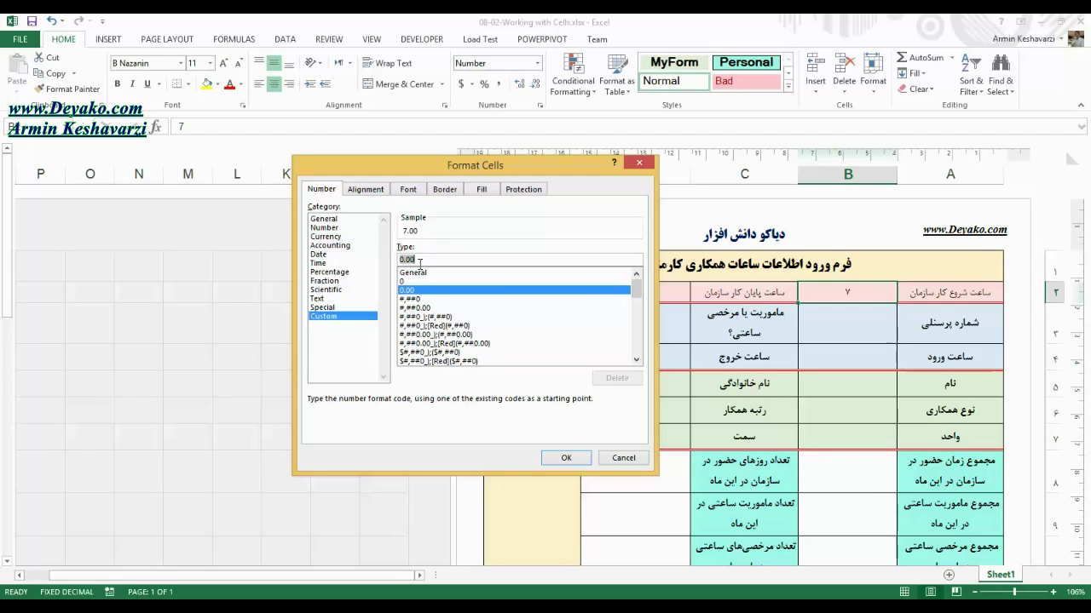
click(566, 457)
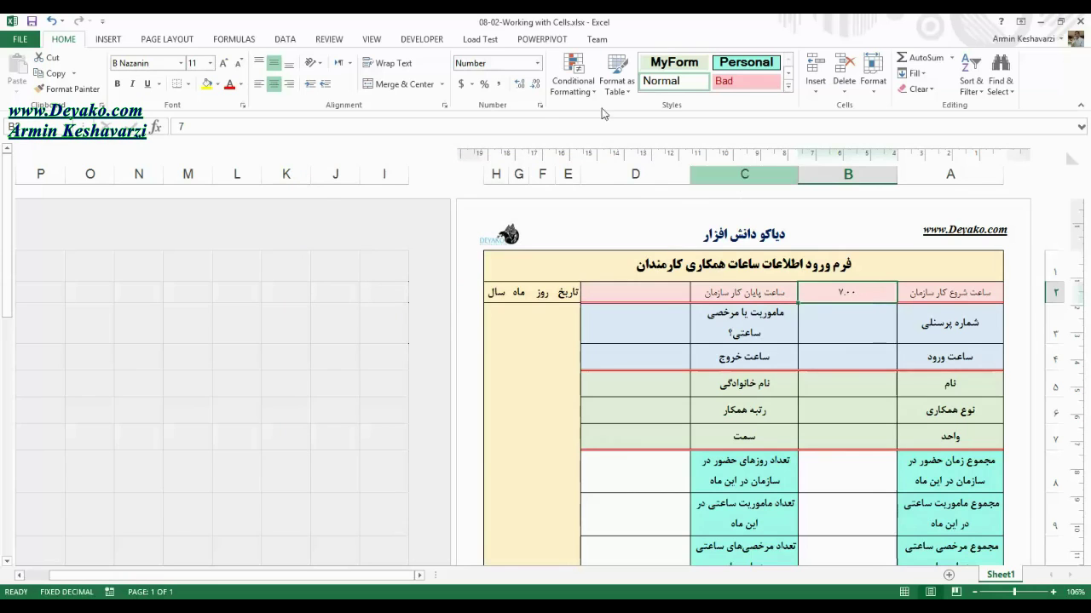
Reopen B2's Format Cells, pick custom h:mm then h:mm:ss, and view the Time category
click(540, 106)
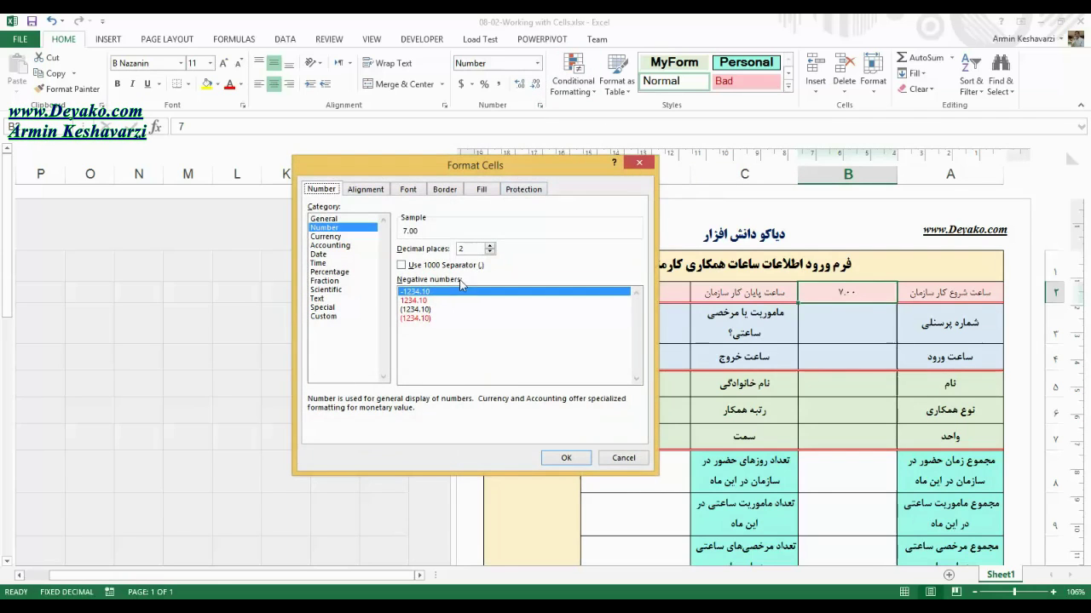
click(328, 316)
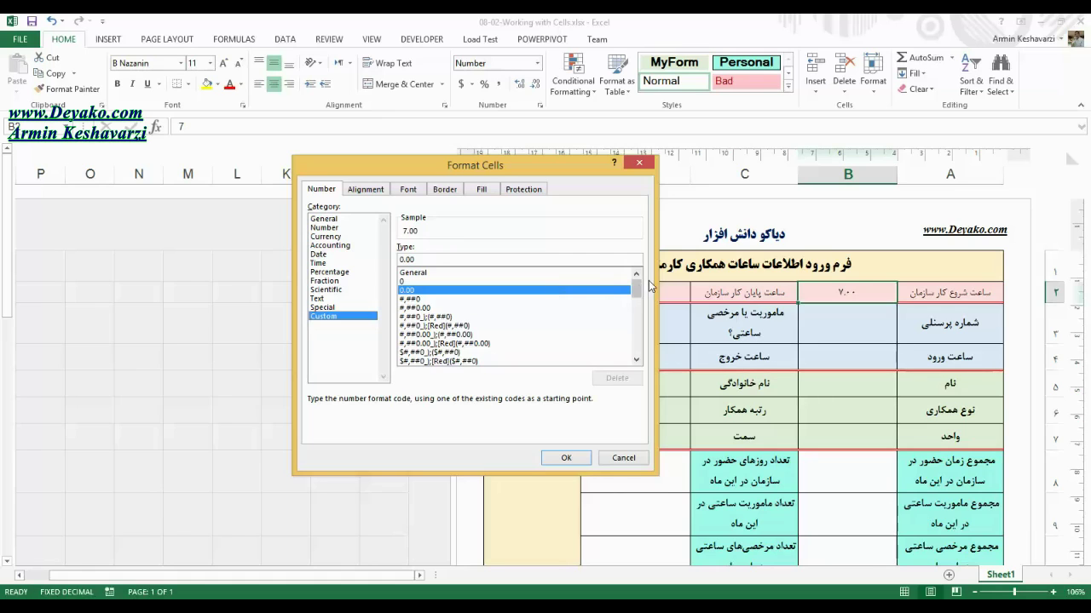
drag(639, 287, 644, 316)
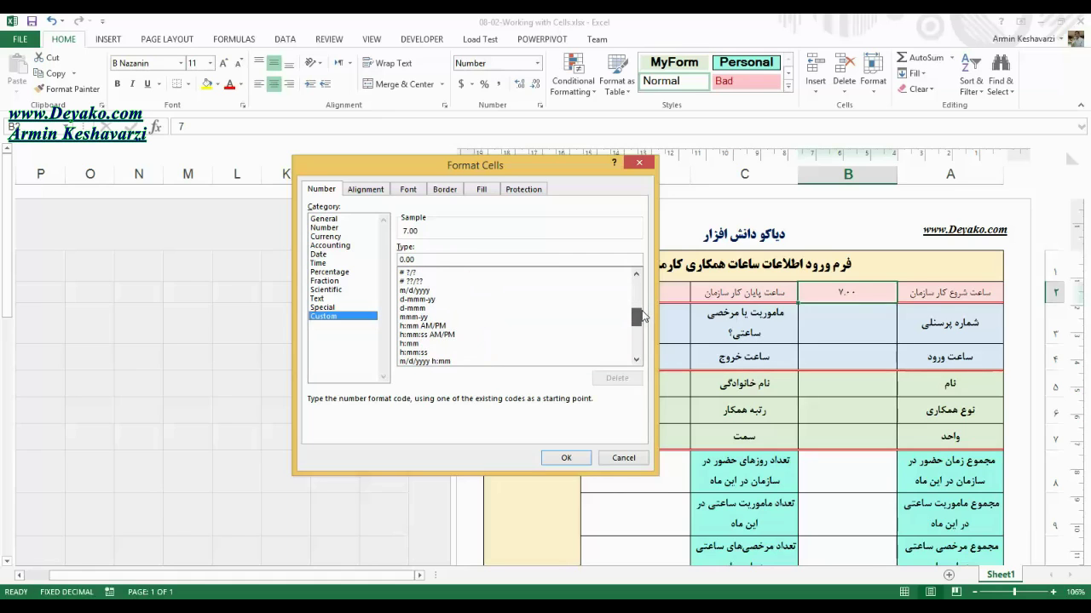
drag(643, 317, 645, 317)
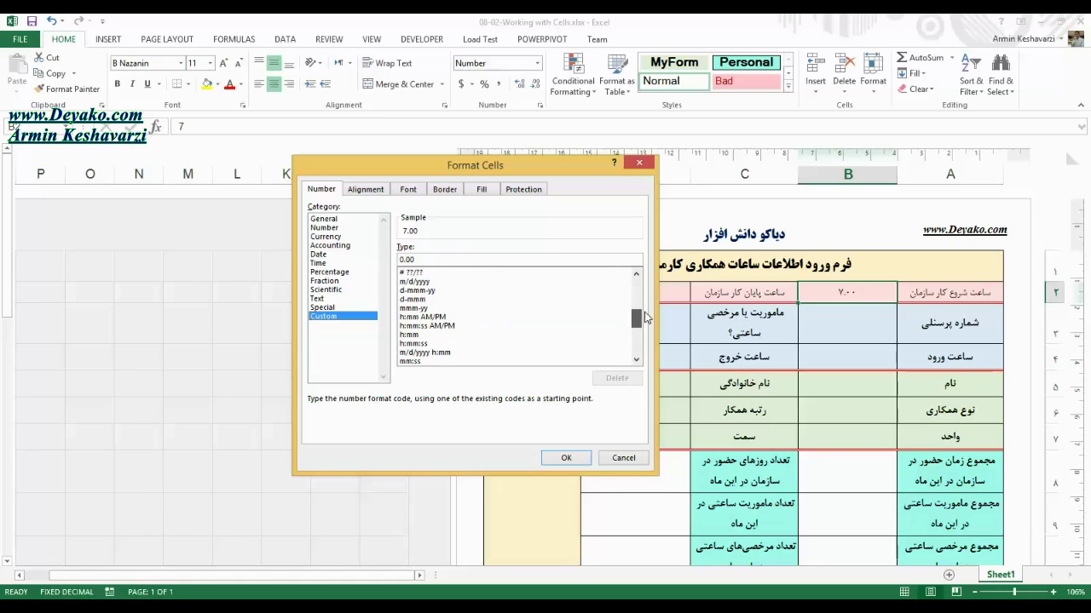
click(401, 336)
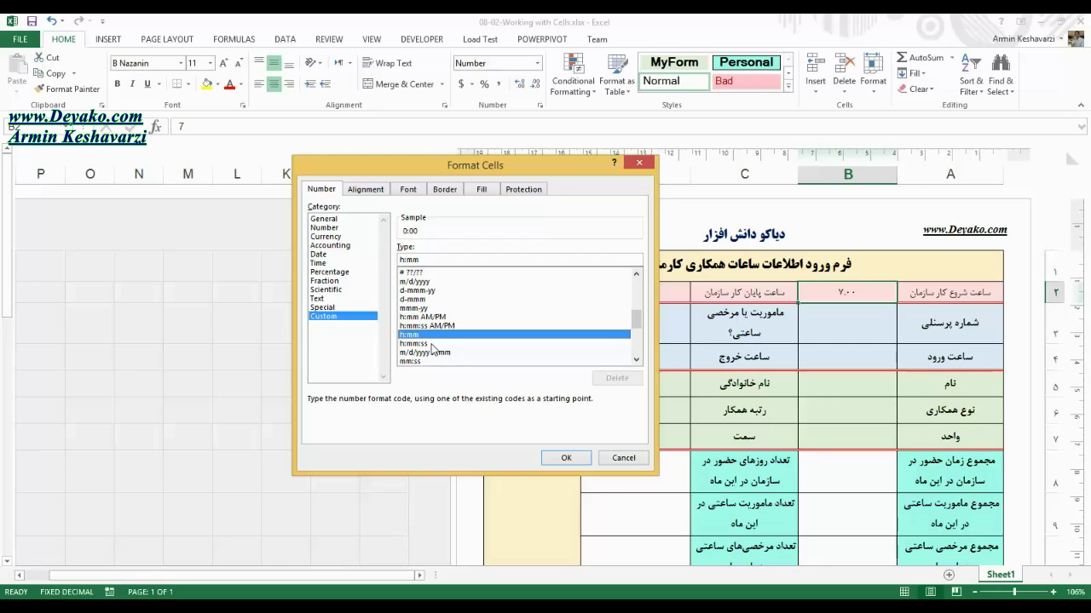
click(432, 345)
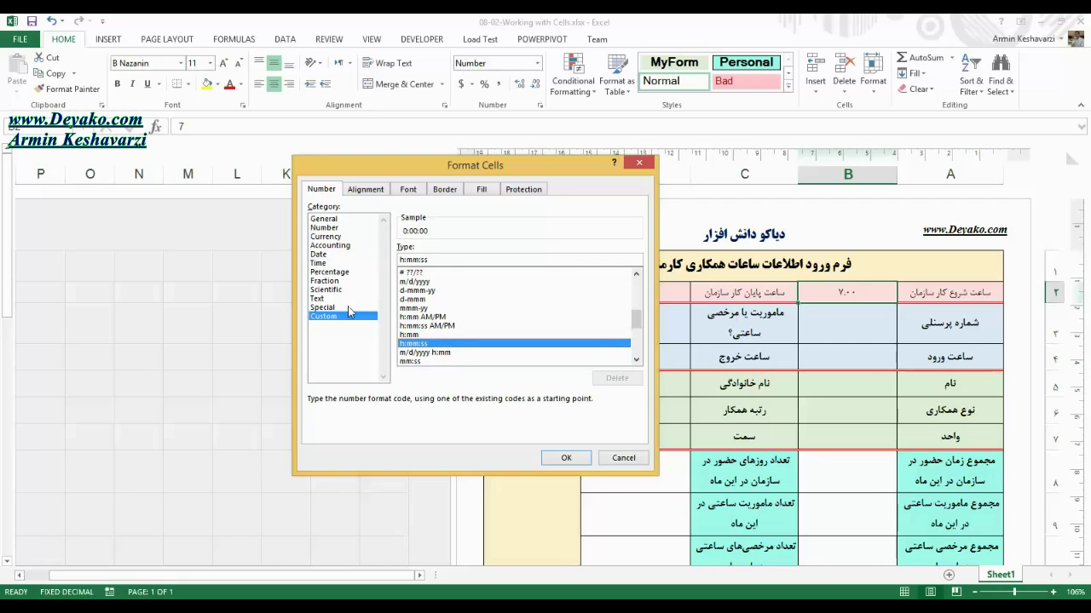
click(329, 265)
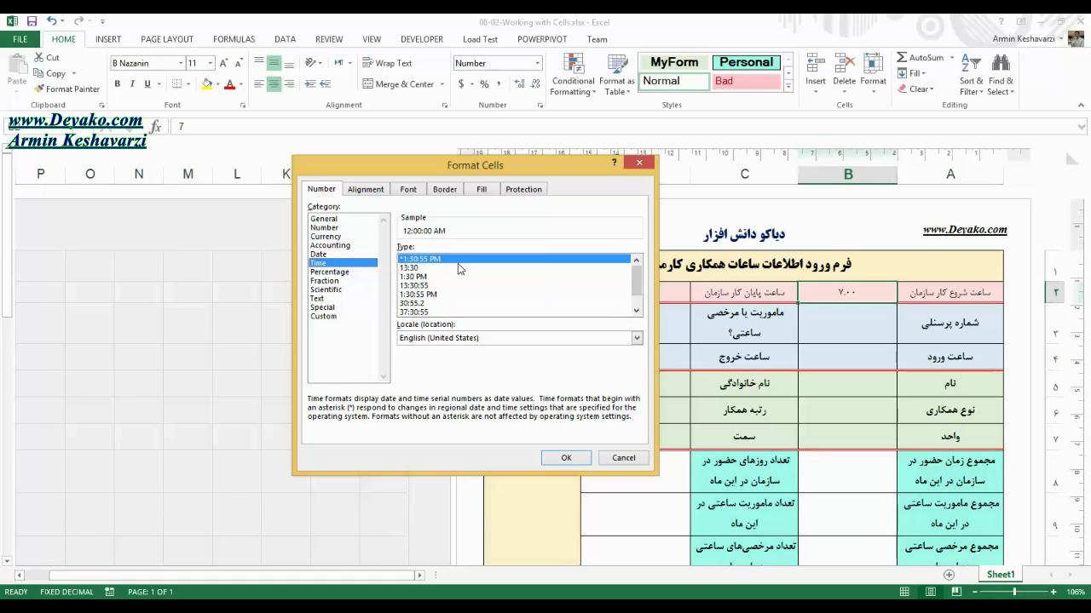
Preview the Time formats 13:30, 1:30 PM, 13:30:55 and 30:55.2, settling on 13:30:55
click(413, 268)
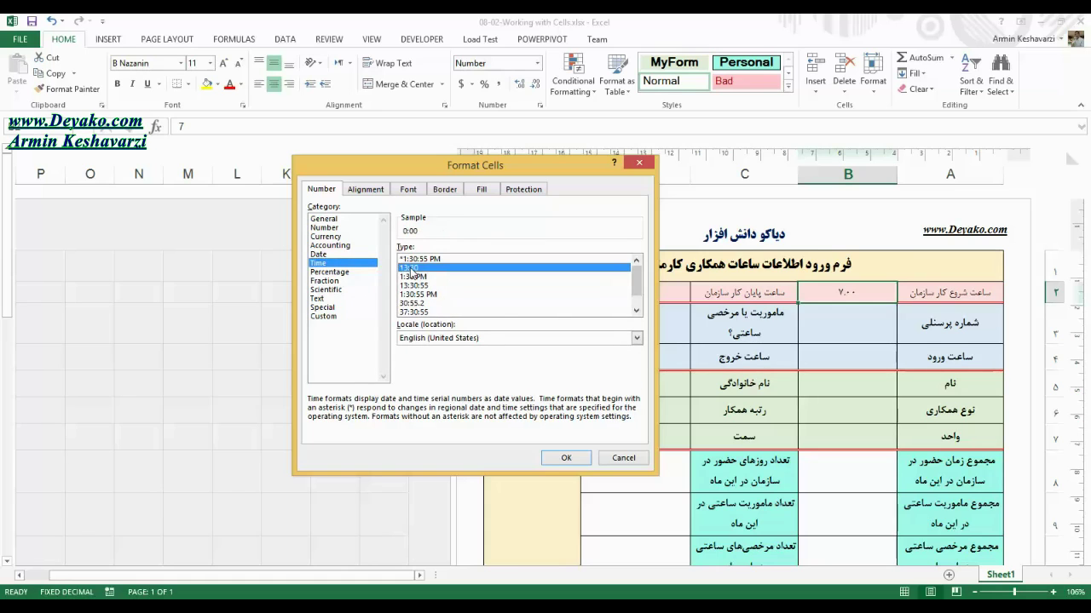
click(415, 277)
click(416, 287)
click(418, 303)
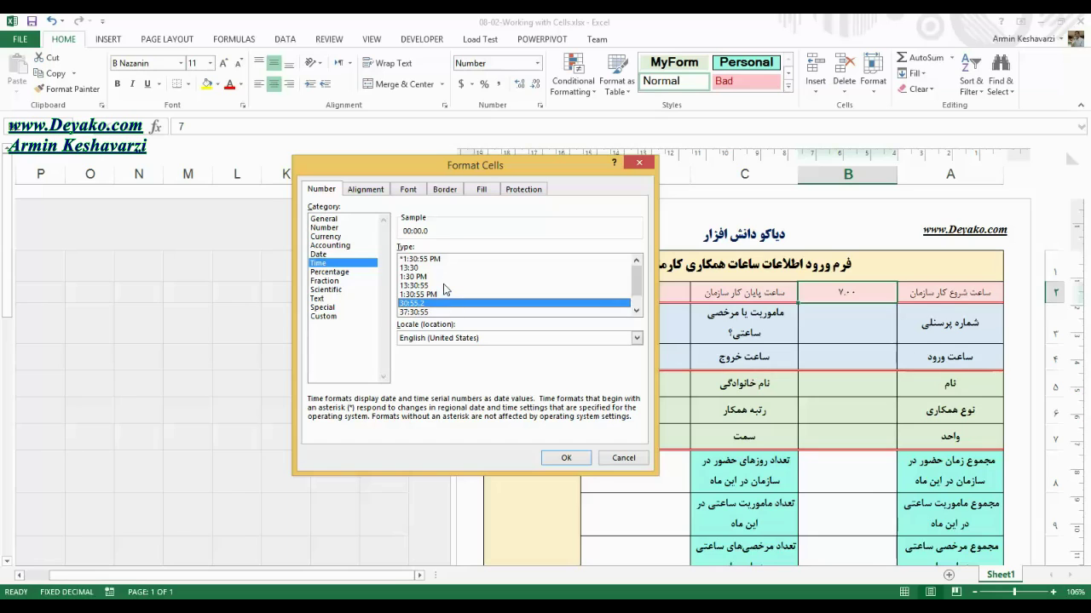
click(423, 287)
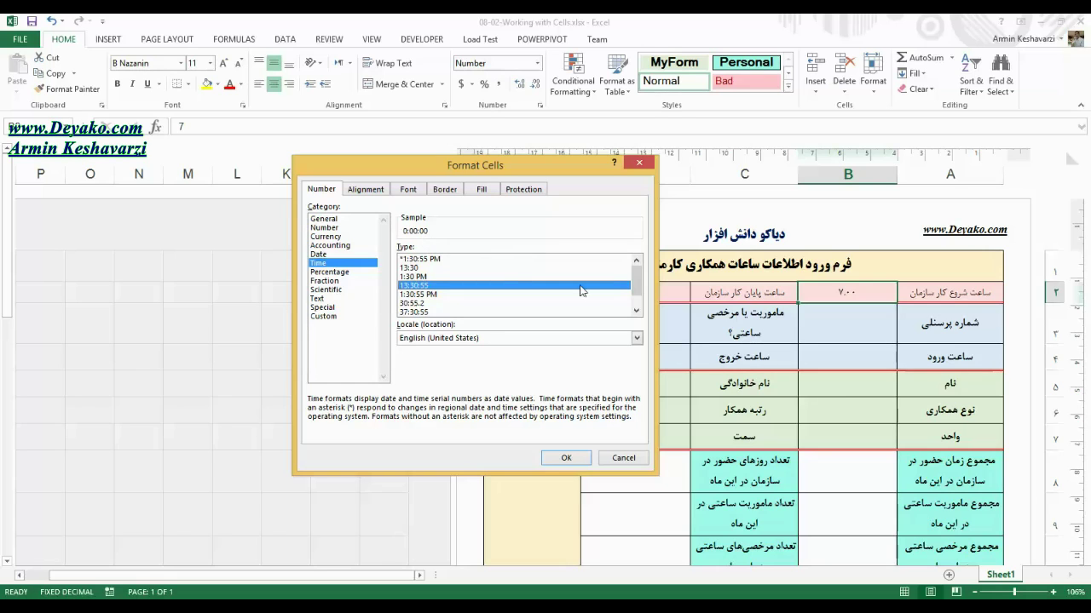
Select the h:mm:ss custom format, then bring up Chrome's search results
double_click(637, 311)
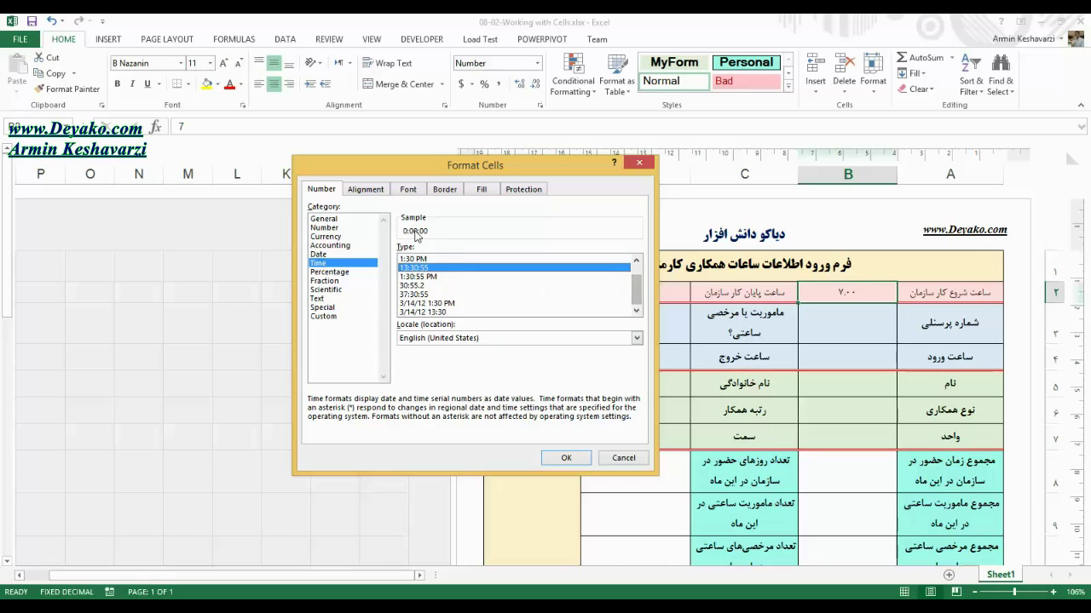
click(322, 317)
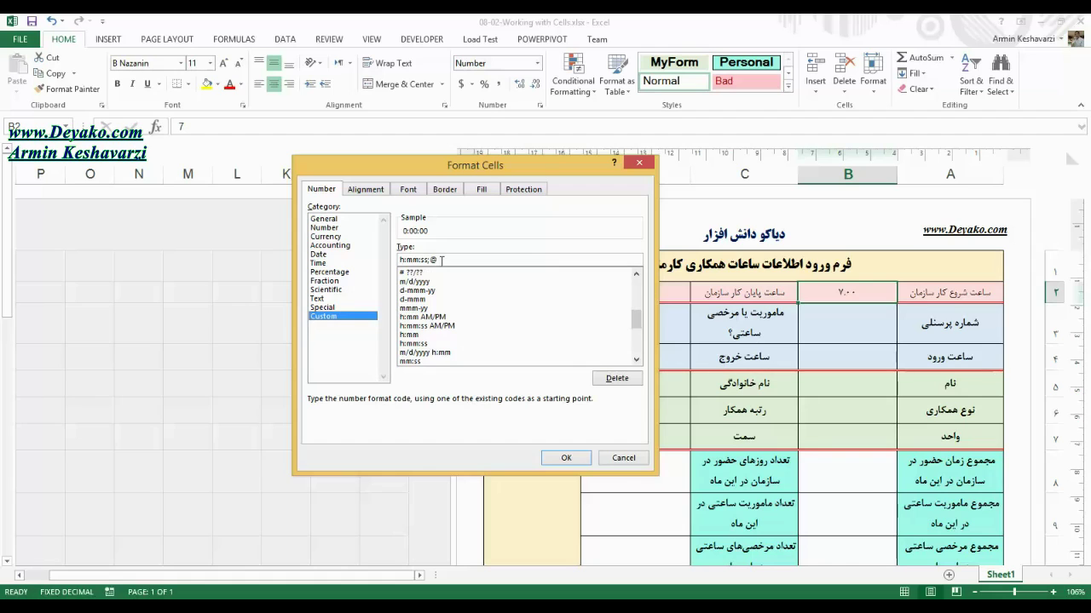
click(418, 343)
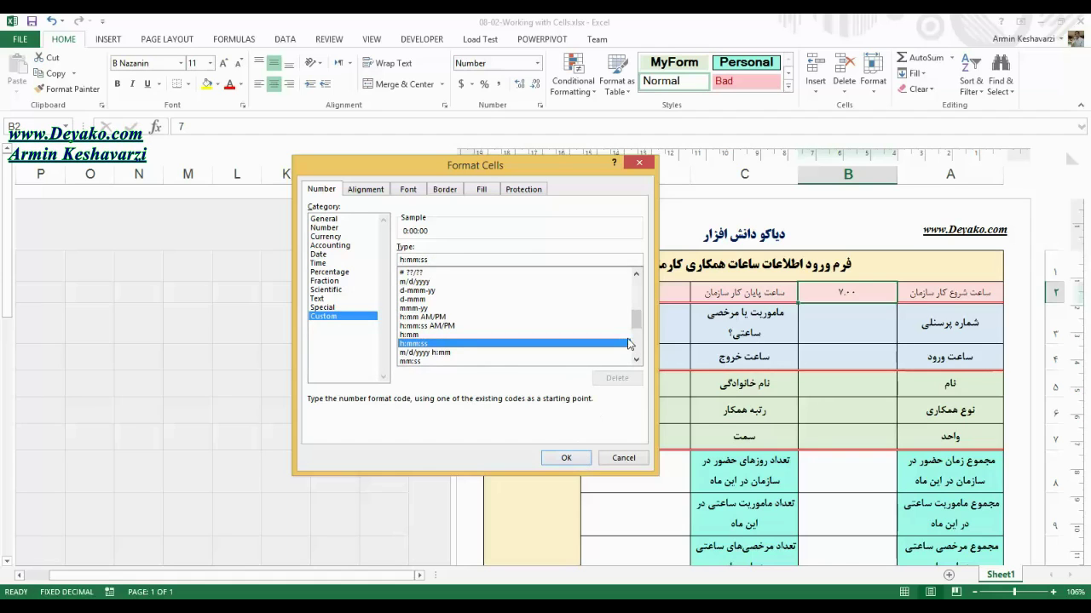
mouse_move(639, 328)
mouse_down()
mouse_move(640, 361)
mouse_move(638, 295)
mouse_up()
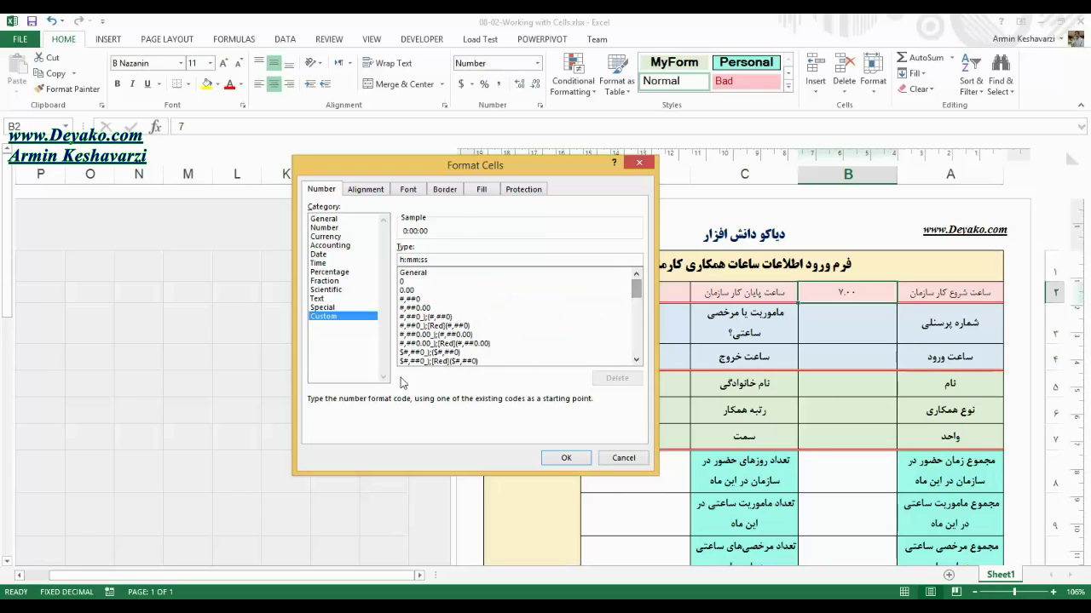
click(181, 609)
Bring forward Chrome's 'costume cells format in excel' search and check the misspelled query
click(245, 545)
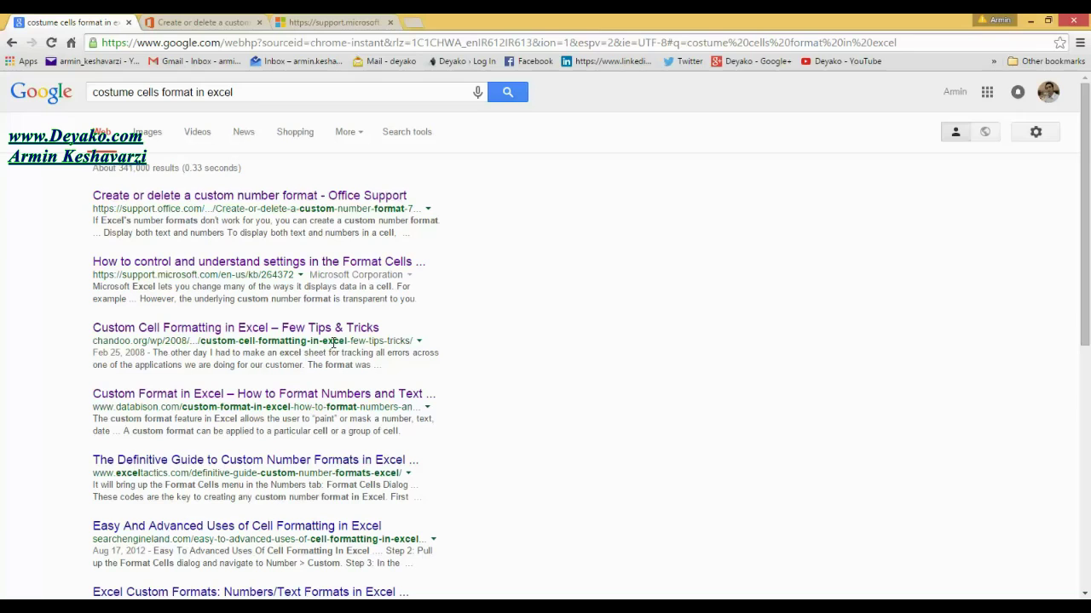
click(105, 92)
double_click(104, 92)
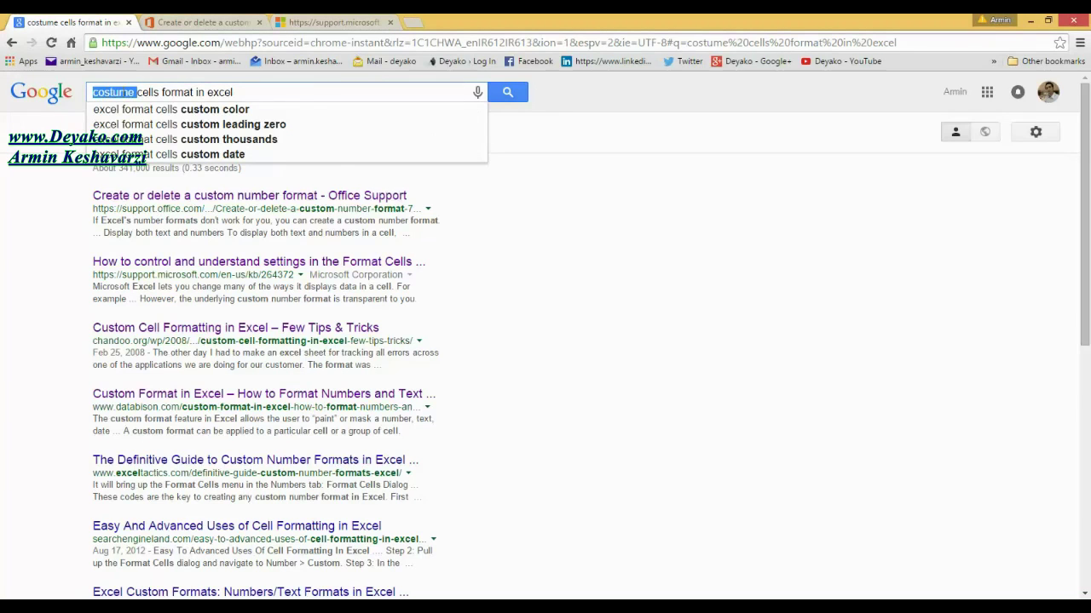
click(253, 89)
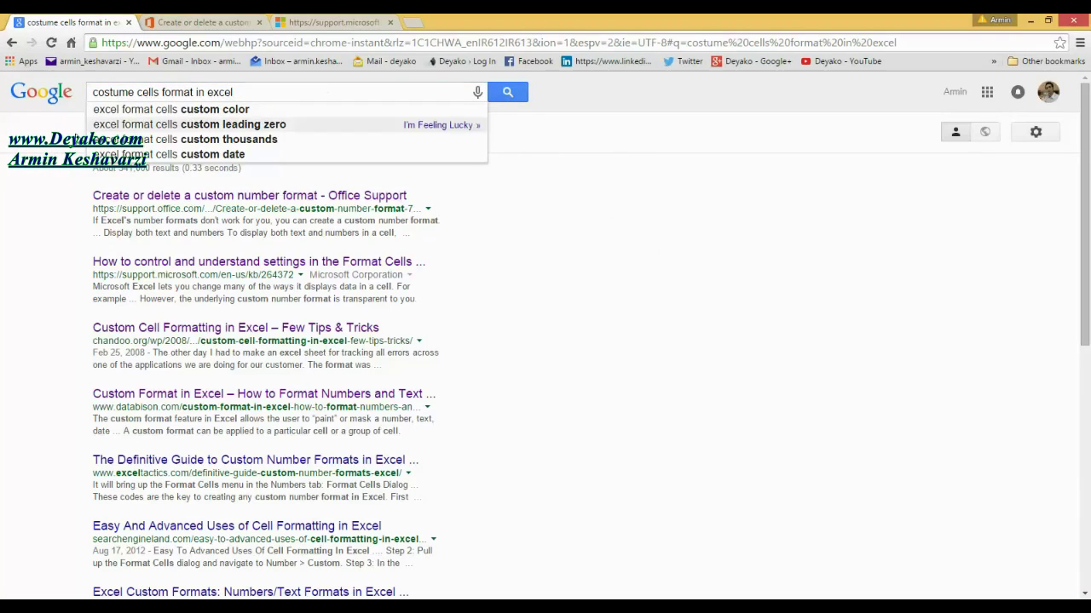
click(508, 92)
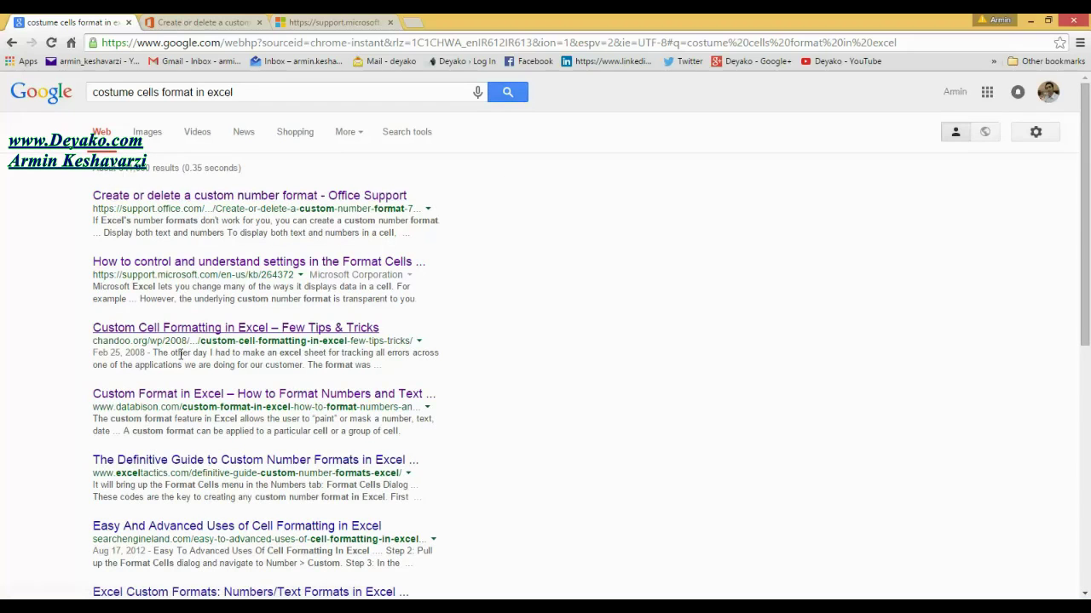
Read the Office Support custom number format article's date codes, then return to Excel
click(204, 22)
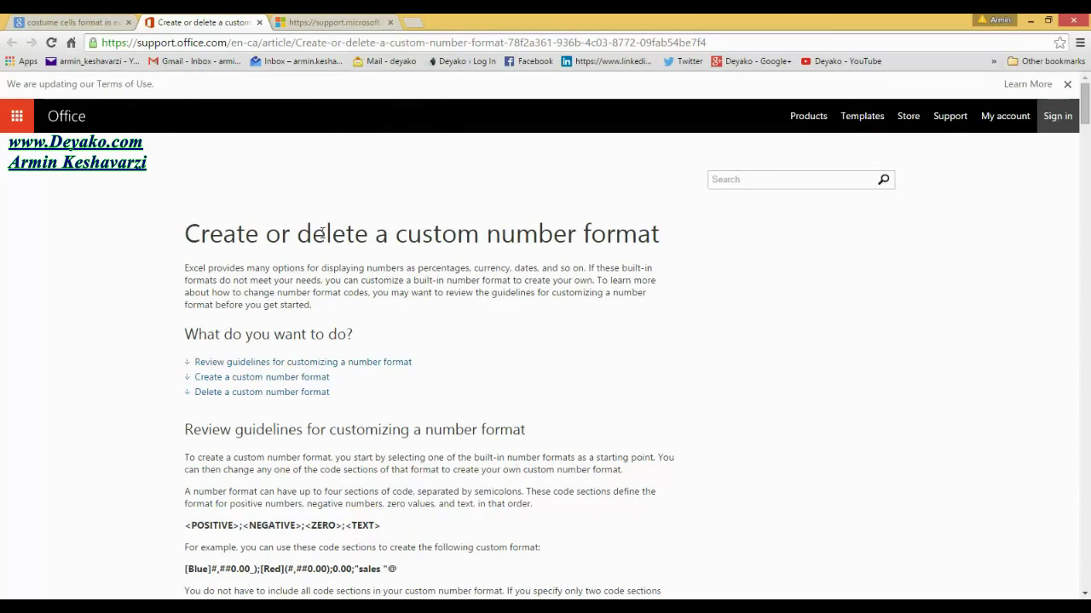
drag(184, 234, 655, 235)
drag(1085, 101, 1087, 375)
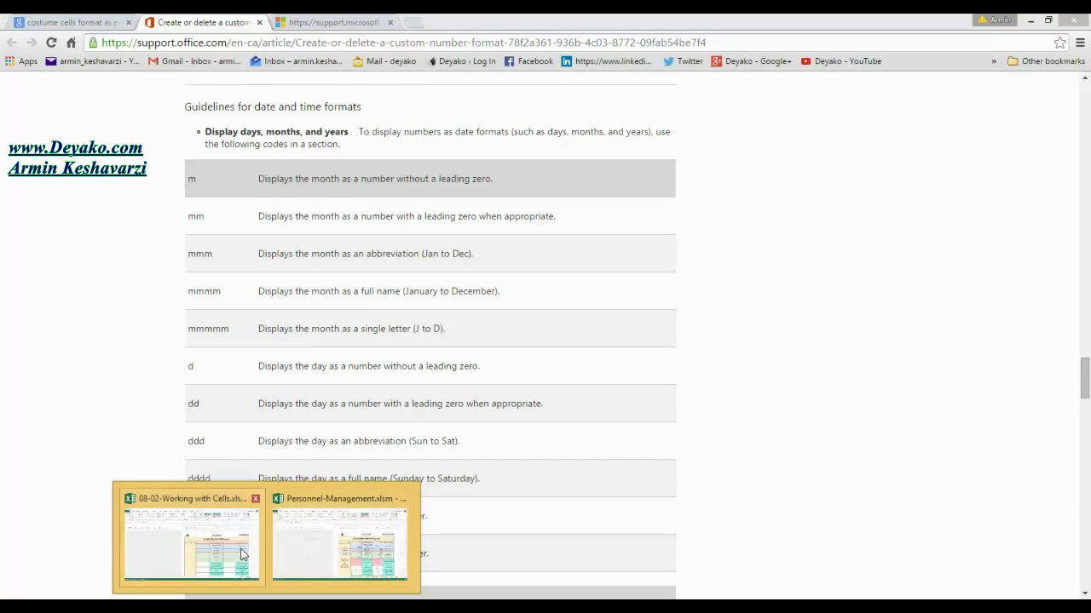
click(196, 537)
Try custom codes m and mm:dd on B2, cancel them, and return to the article
double_click(439, 259)
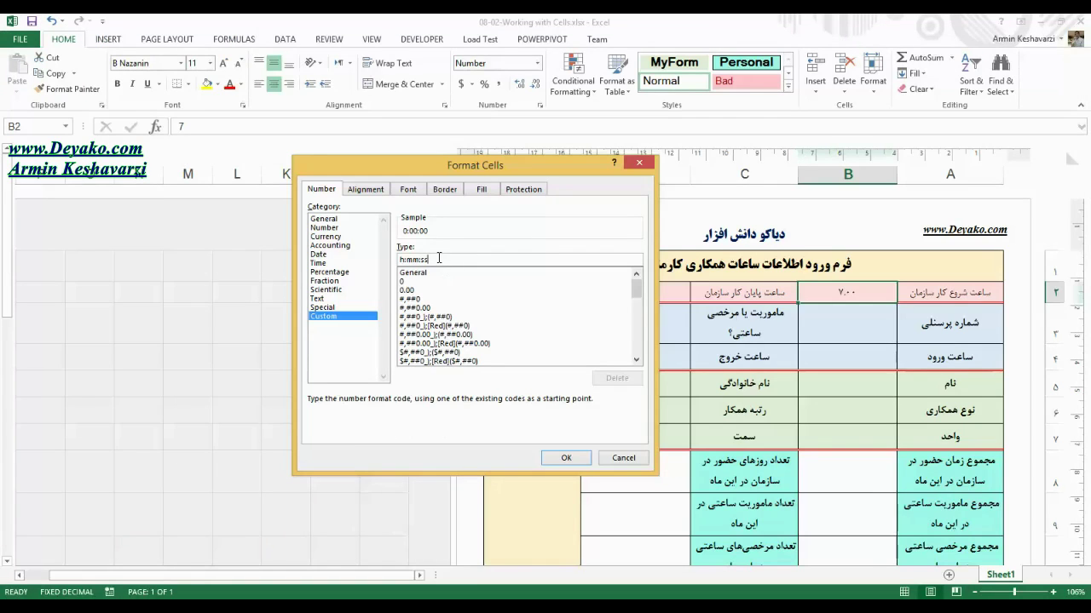
text(m)
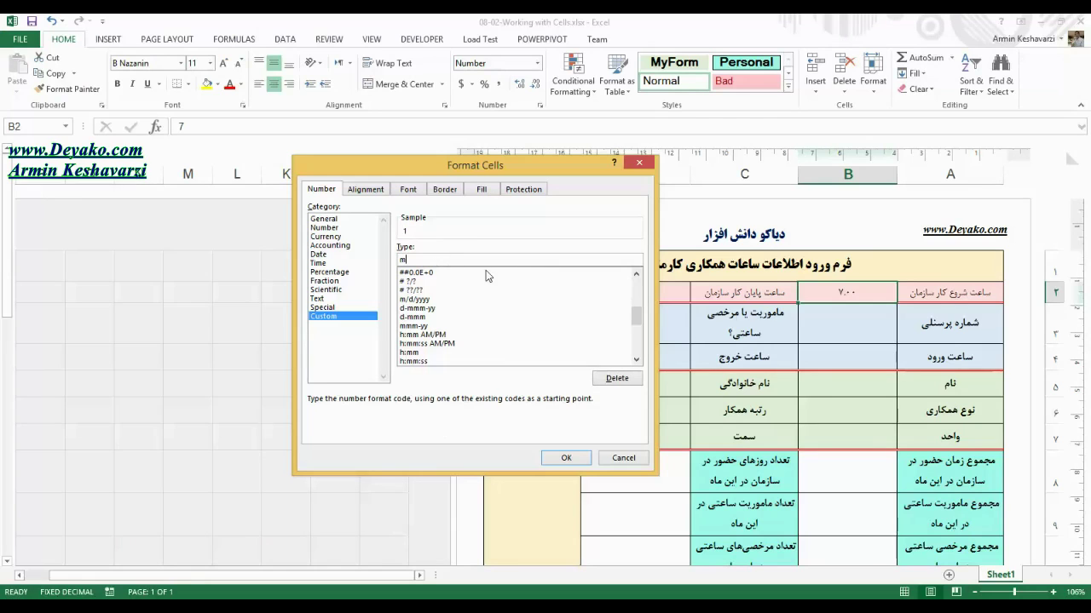
drag(641, 319, 634, 353)
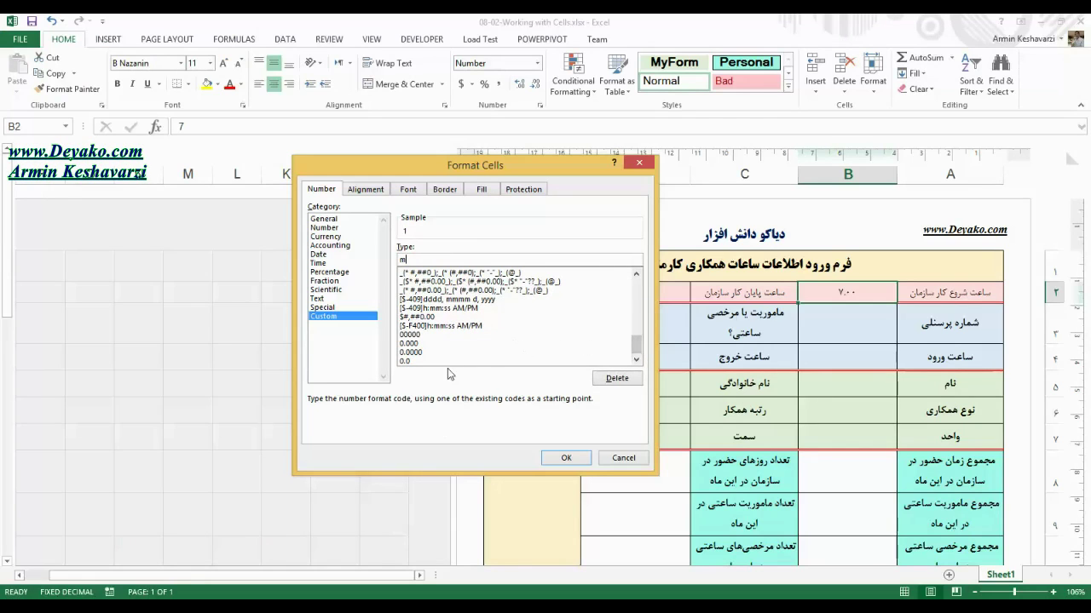
mouse_move(273, 607)
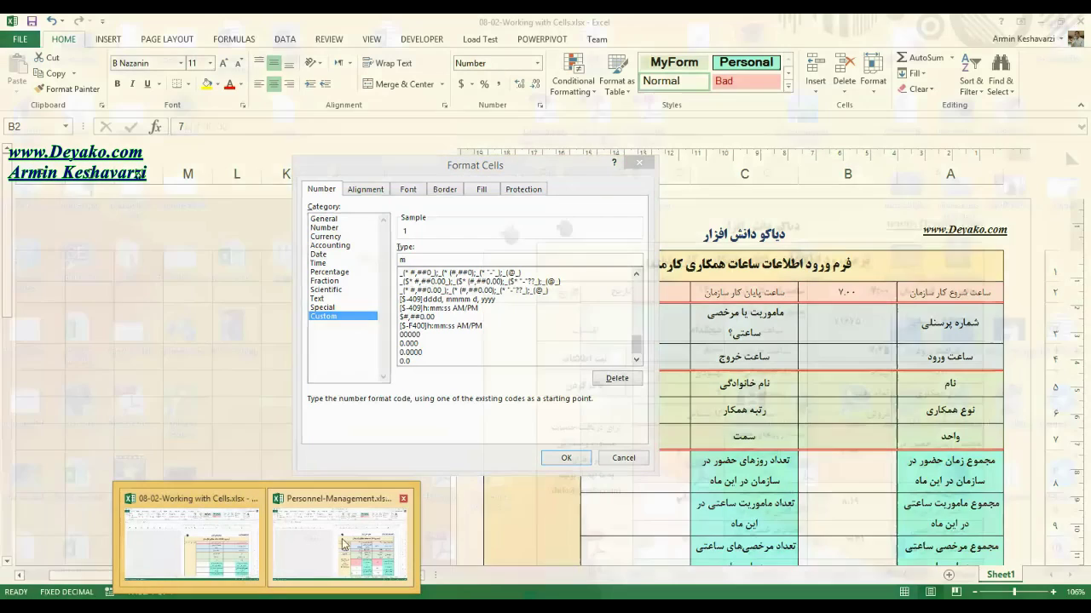
click(389, 503)
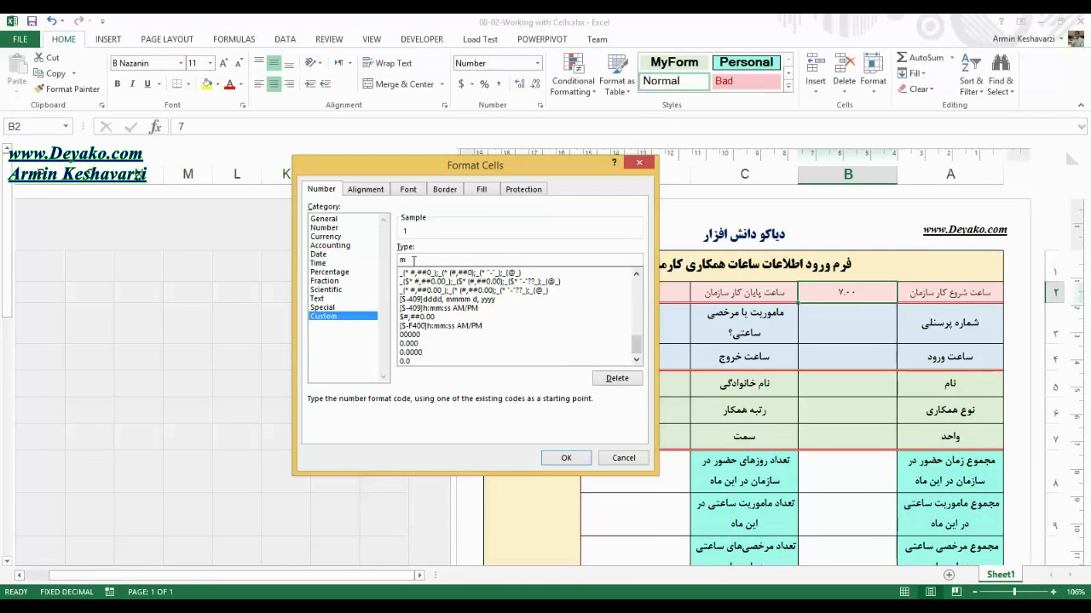
text(m:dd)
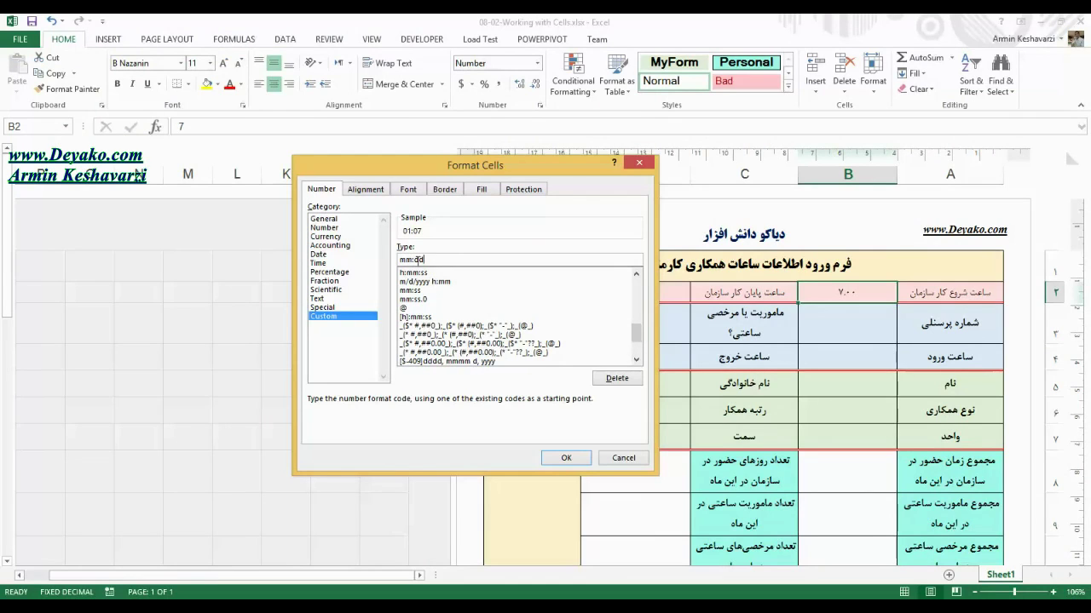
click(623, 458)
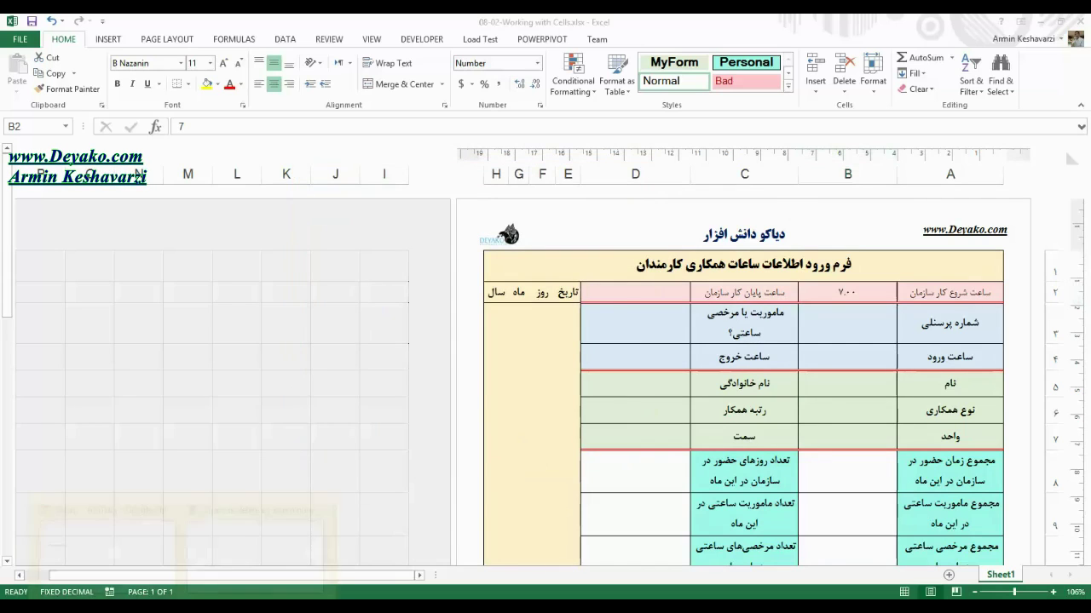
click(250, 556)
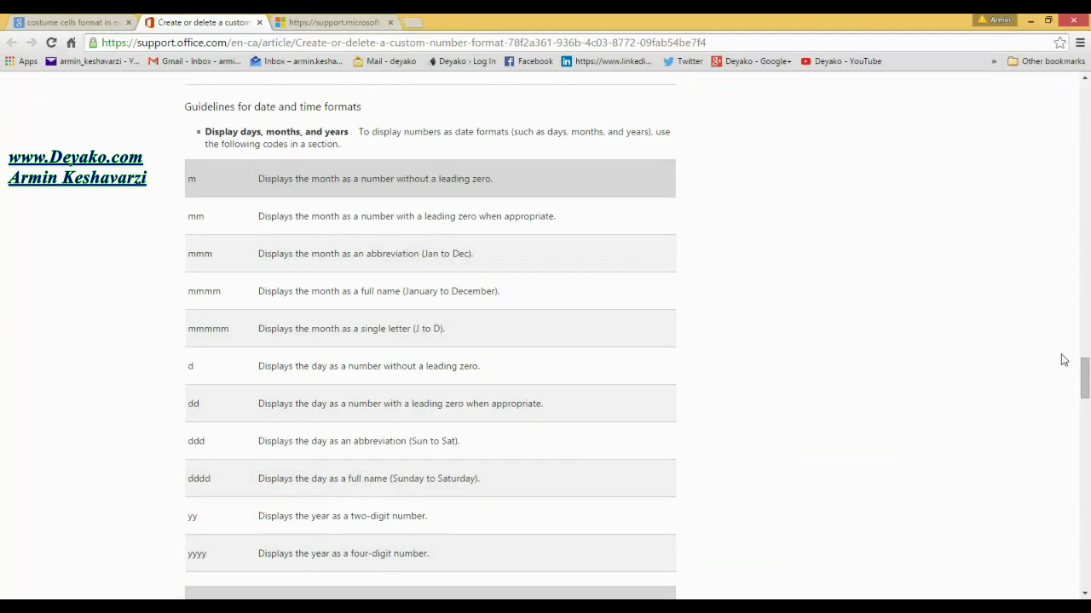
Review the article's hours, minutes and seconds codes, then switch to the Personnel-Management workbook
drag(1085, 375, 1085, 389)
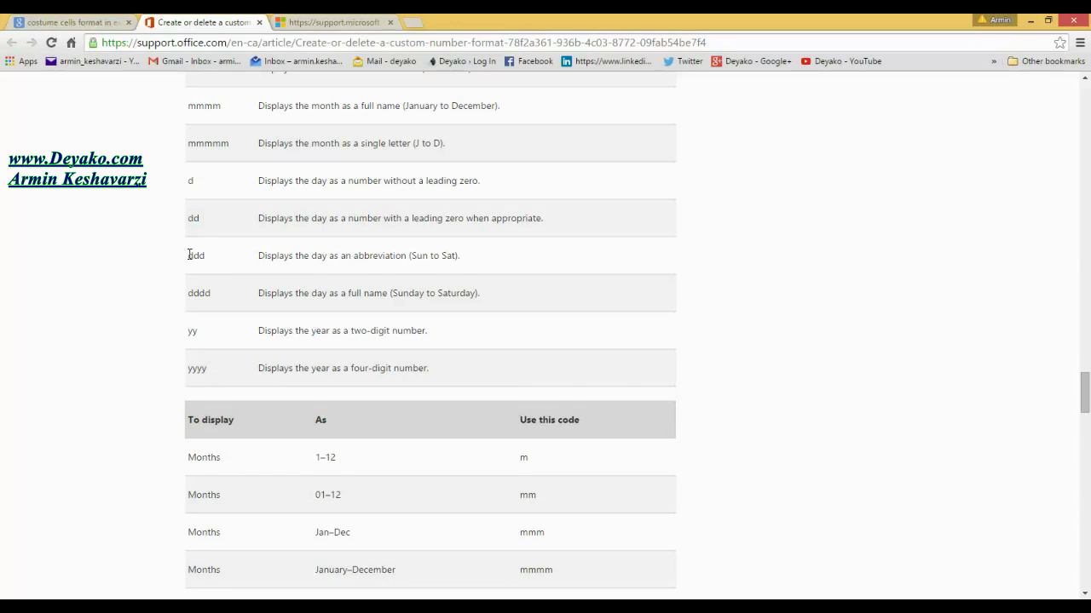
drag(1088, 401, 1088, 503)
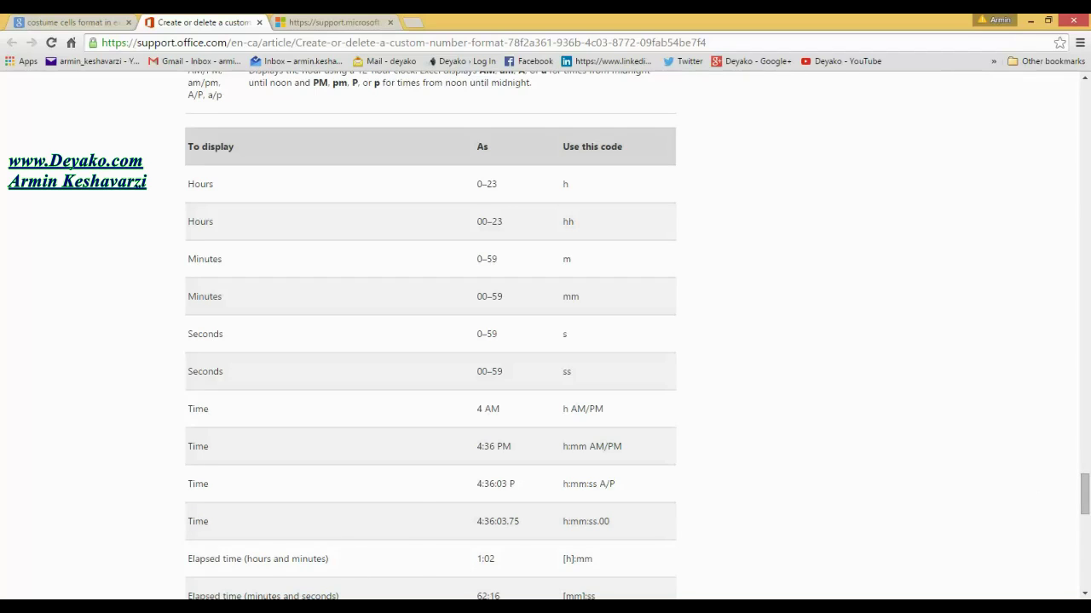
click(334, 537)
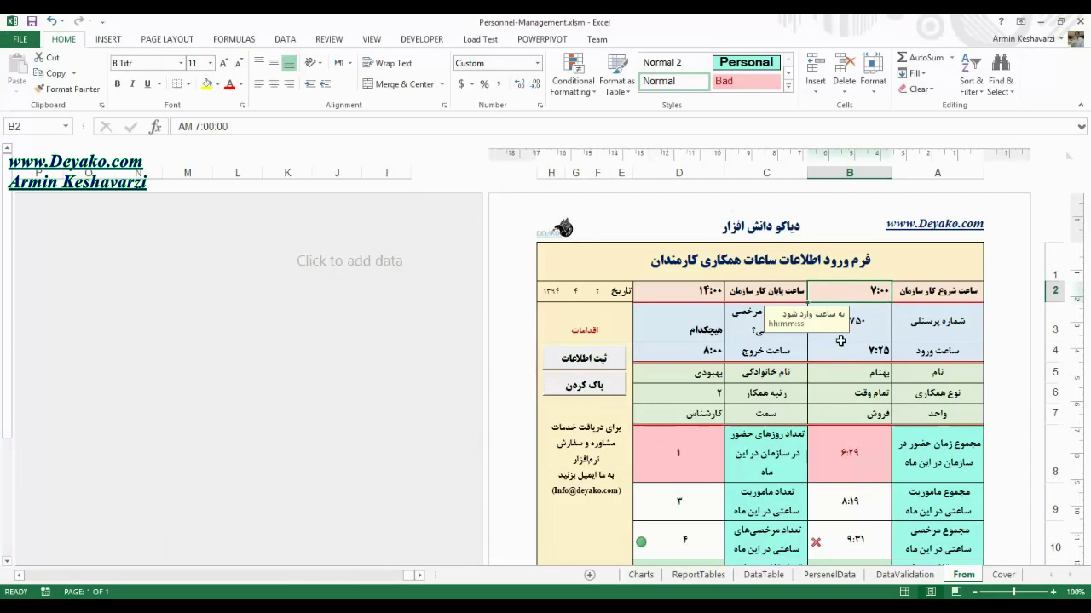
Confirm Personnel-Management's B2 uses custom h:mm, then return to 08-02-Working with Cells
click(537, 62)
click(520, 409)
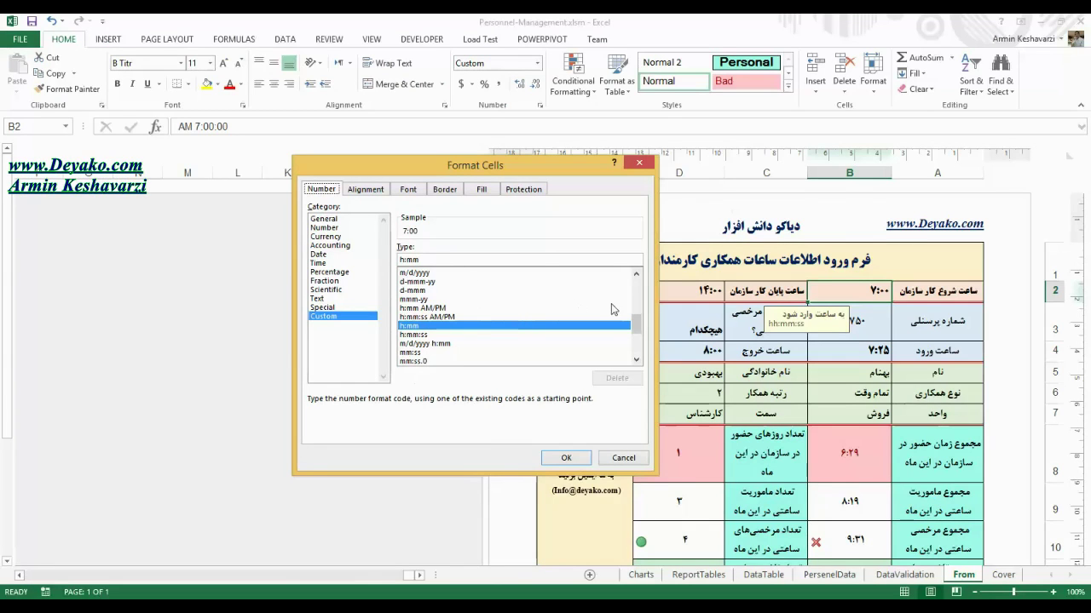
drag(635, 326, 644, 361)
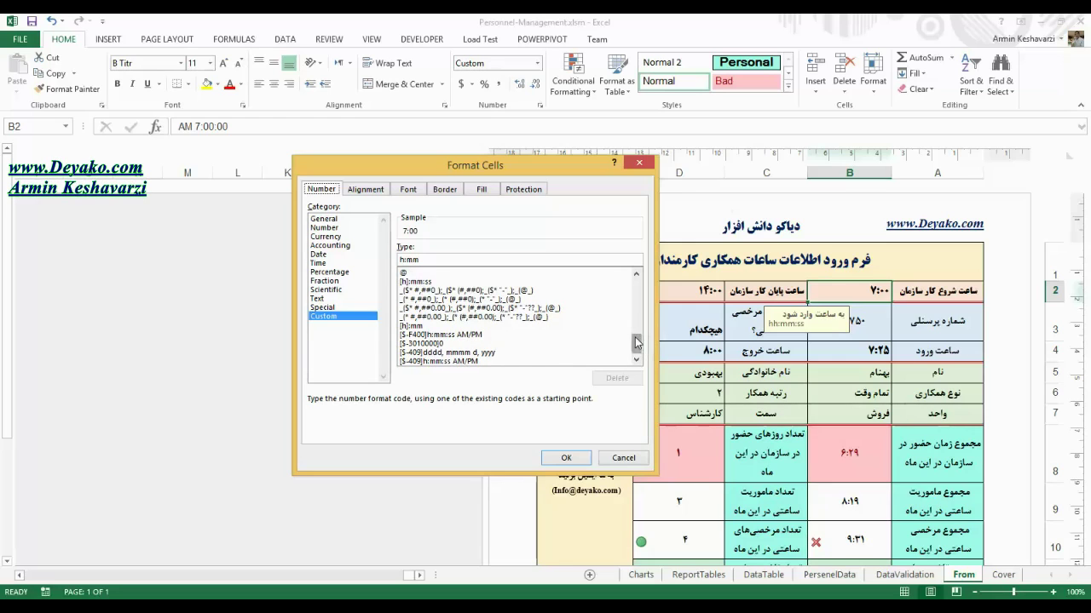
drag(635, 336, 603, 329)
click(564, 458)
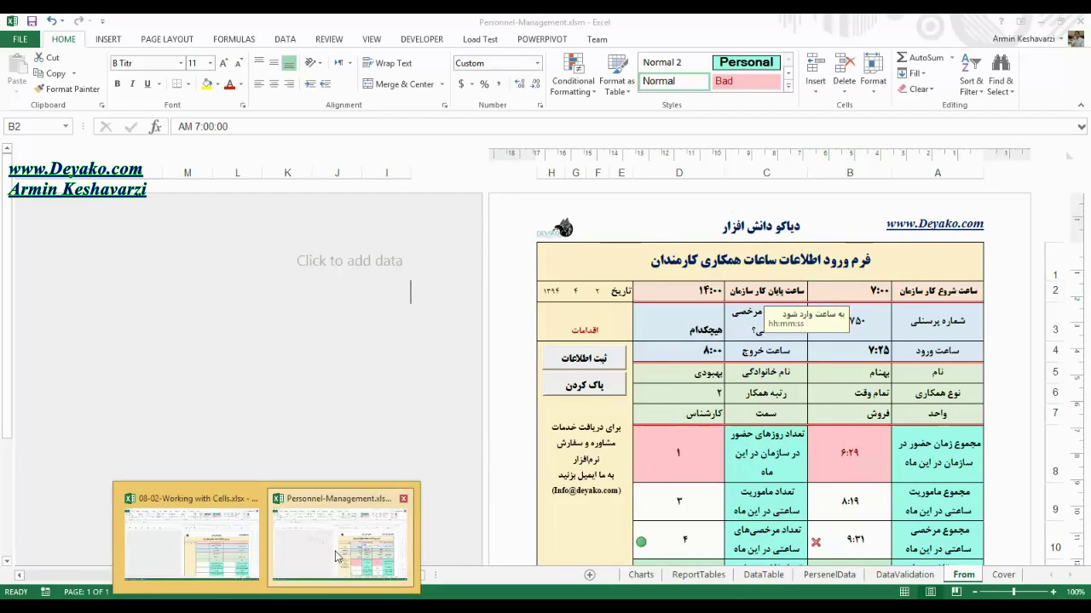
click(205, 579)
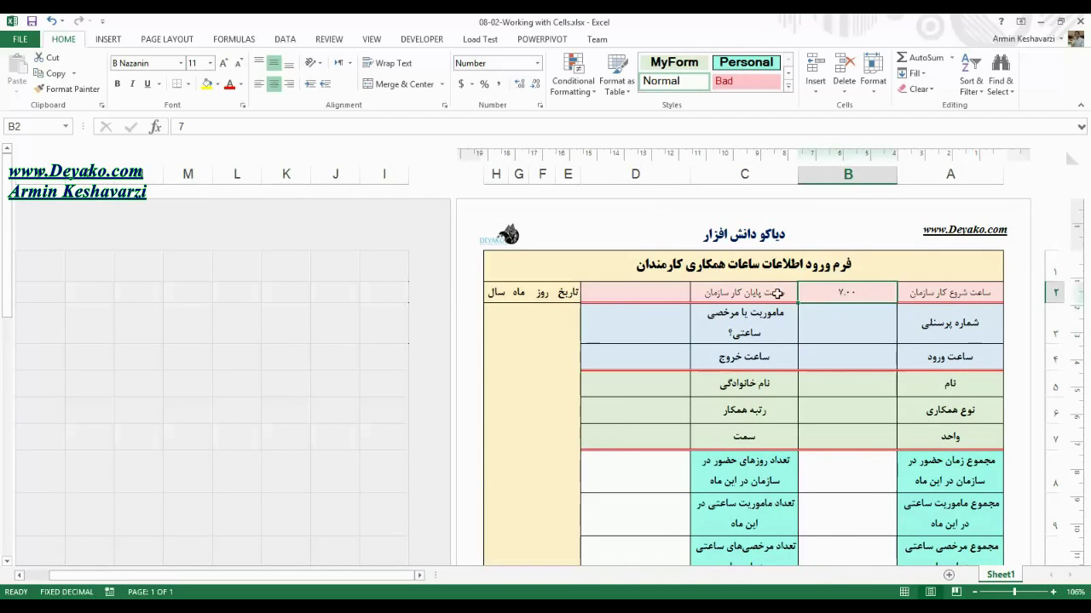
click(622, 294)
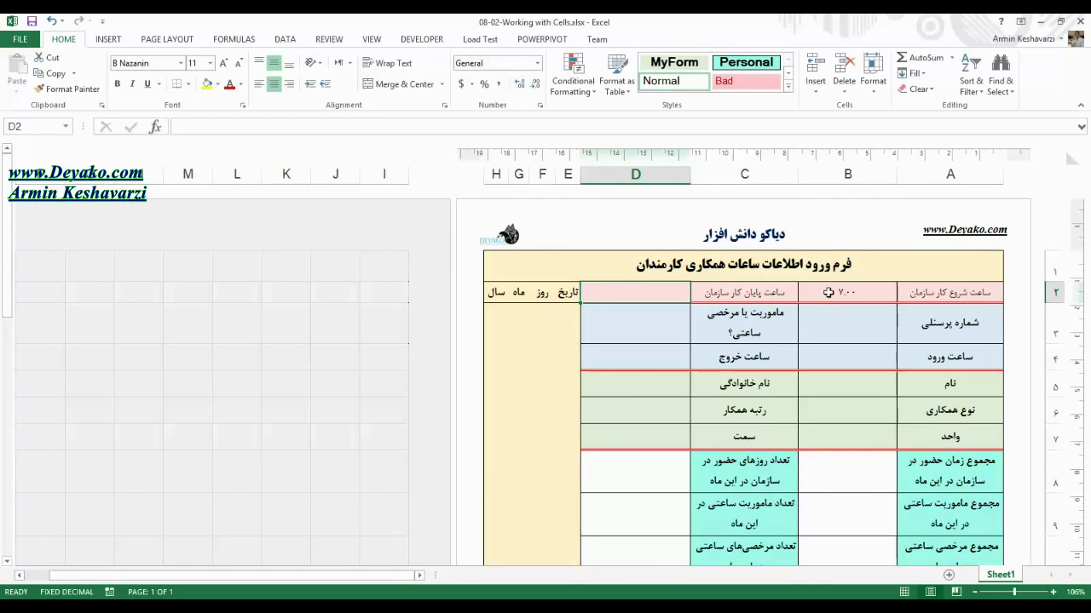
click(820, 295)
click(634, 293)
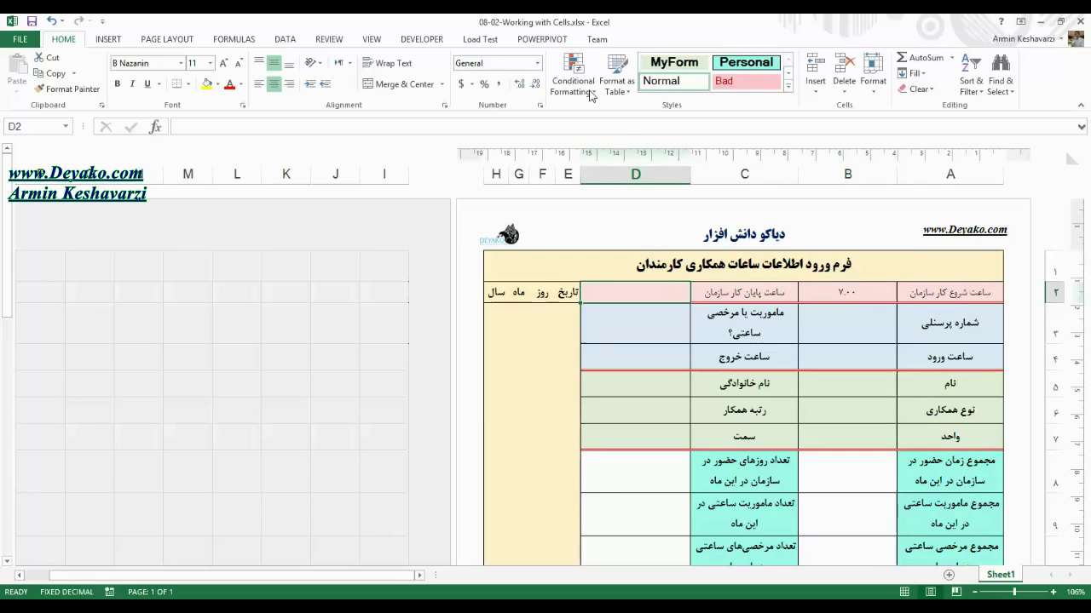
Give D2 the custom h:mm:ss format, then pick up B2's formatting with Format Painter
click(537, 63)
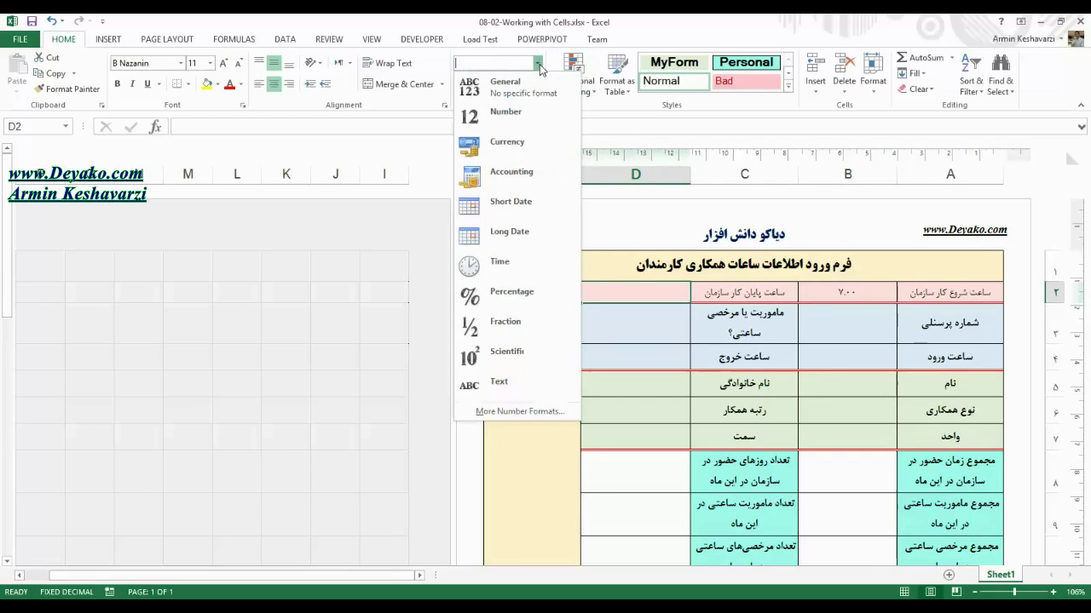
click(519, 412)
click(337, 316)
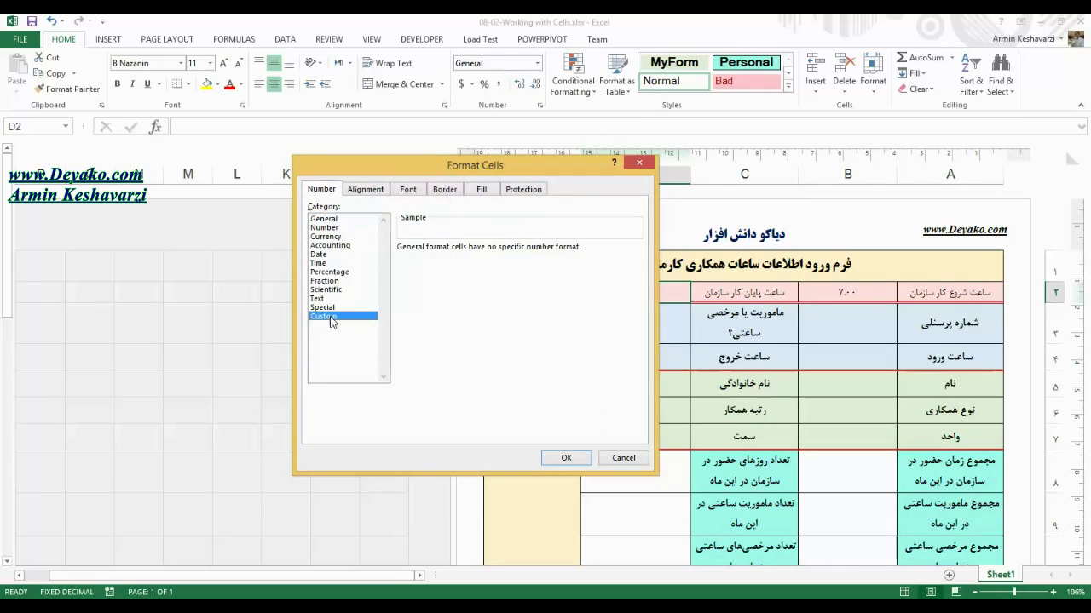
drag(634, 292, 643, 323)
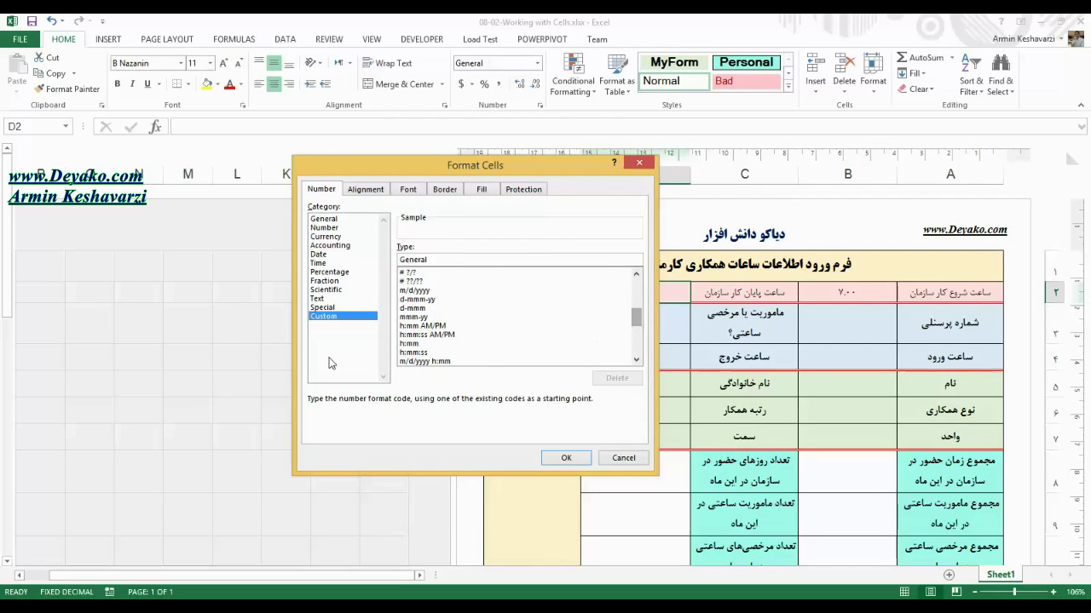
click(425, 353)
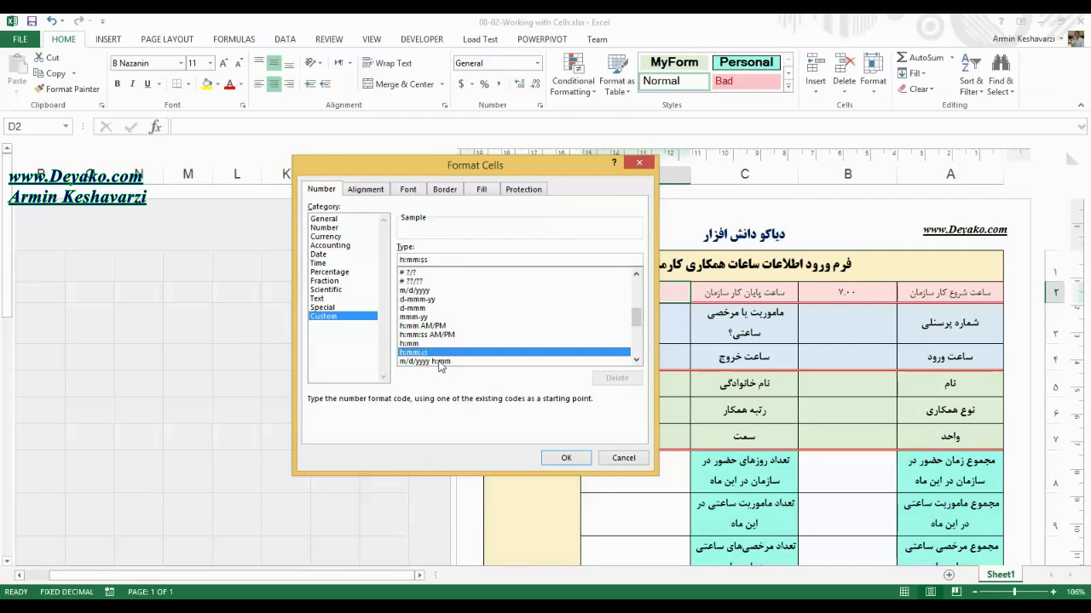
click(566, 459)
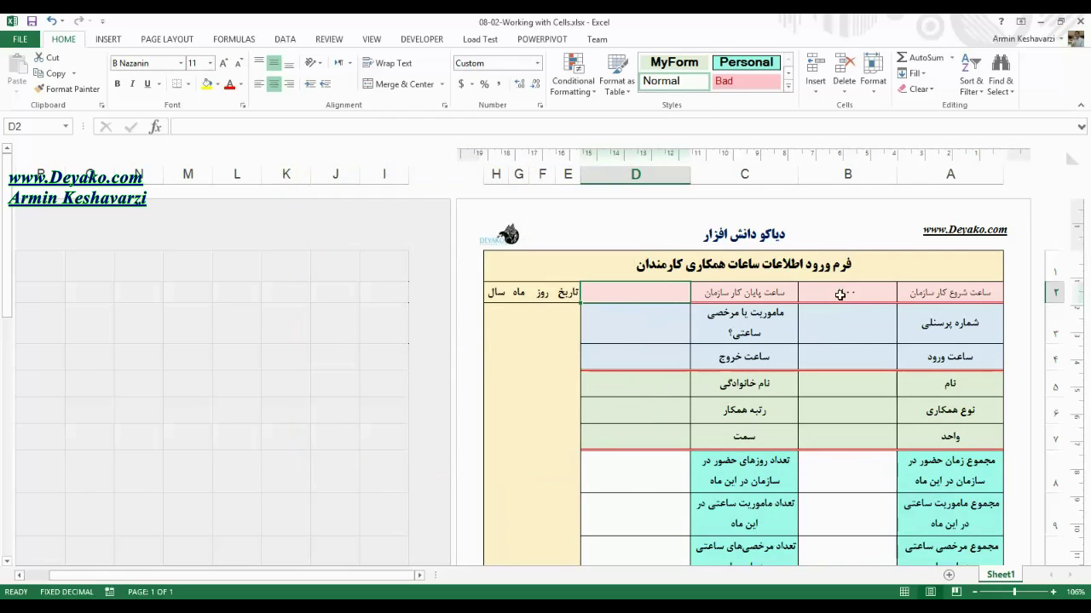
click(838, 293)
click(68, 89)
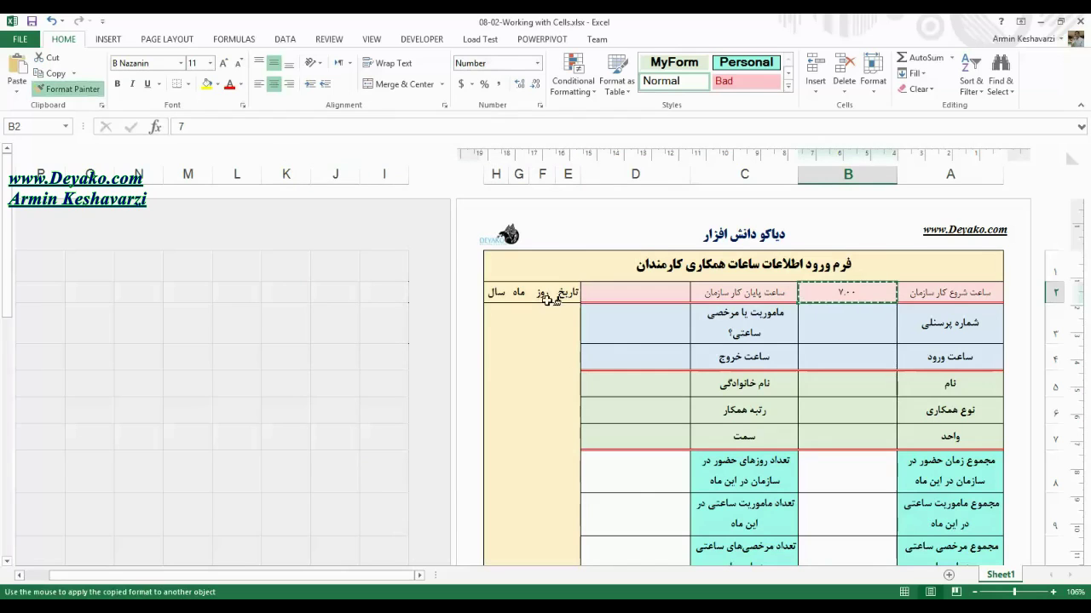
Paint B2's formatting onto B4 and inspect its custom format without changes
click(817, 355)
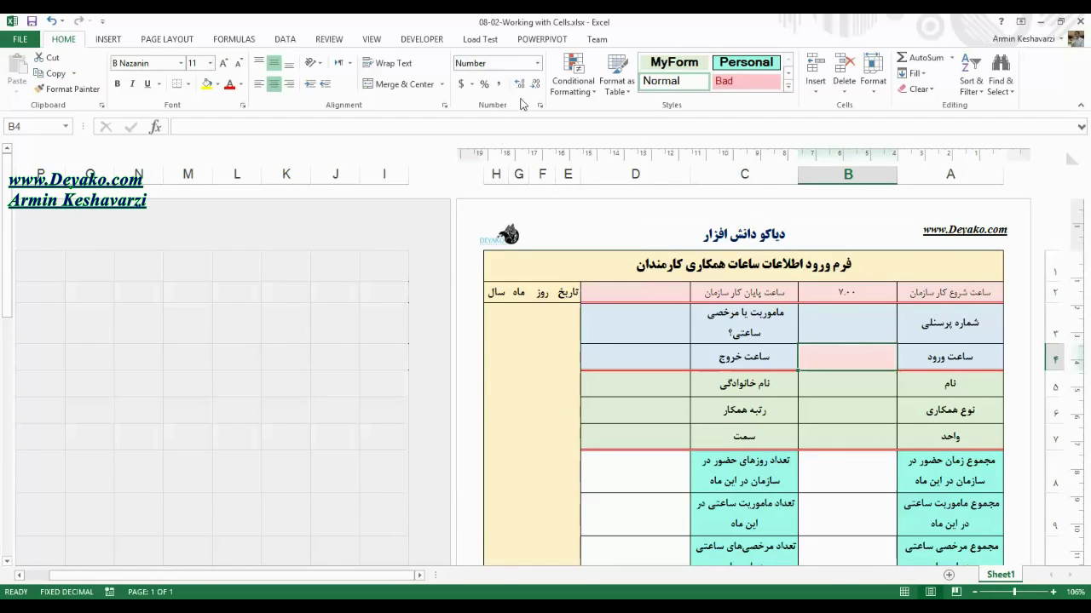
click(540, 65)
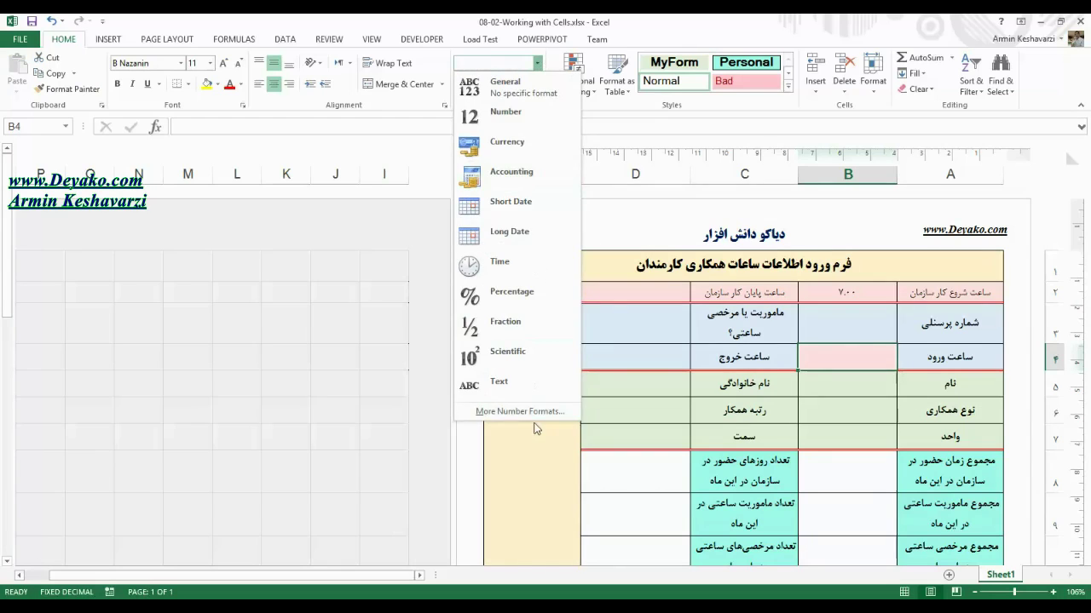
click(535, 412)
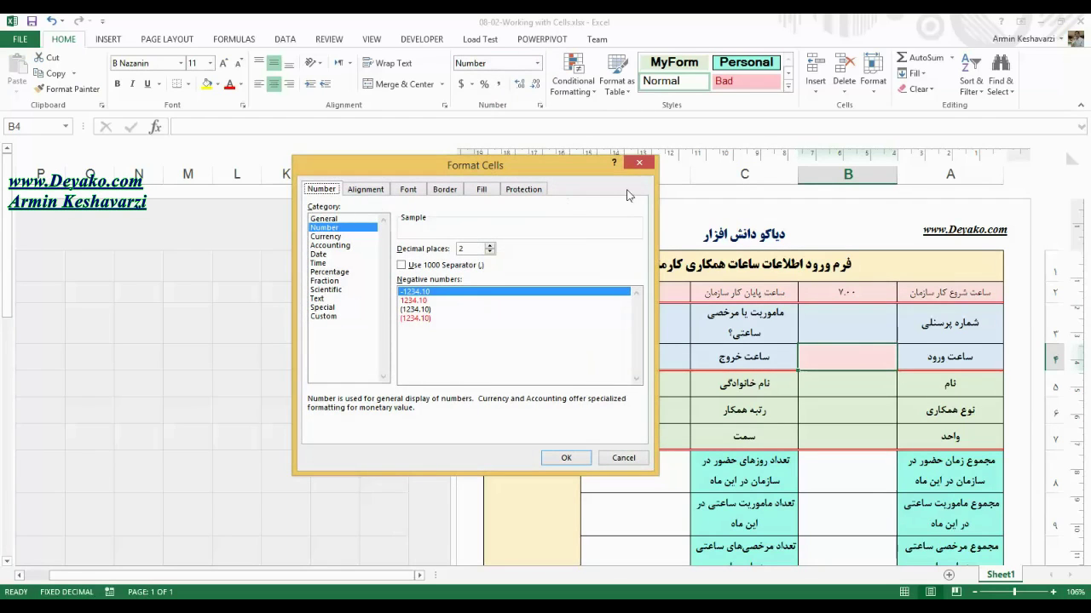
click(325, 316)
click(622, 457)
Enter 700 in B4 so it holds 7.00 like B2
click(848, 316)
click(843, 290)
click(850, 358)
text(700)
key(Return)
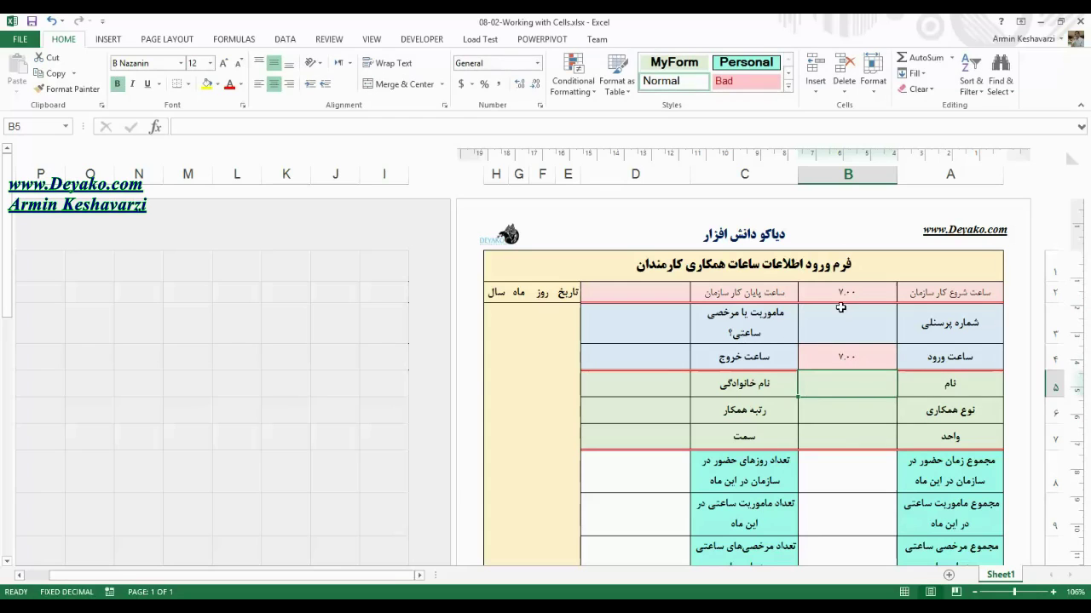
Apply the custom h:mm:ss time format to start-time cell B2
click(829, 288)
click(537, 63)
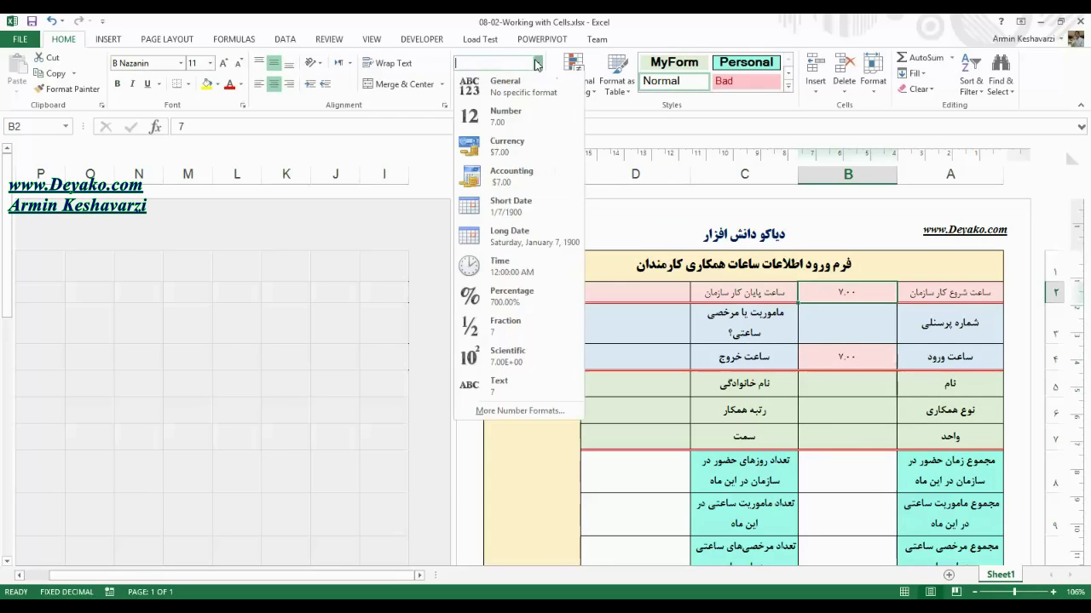
click(503, 411)
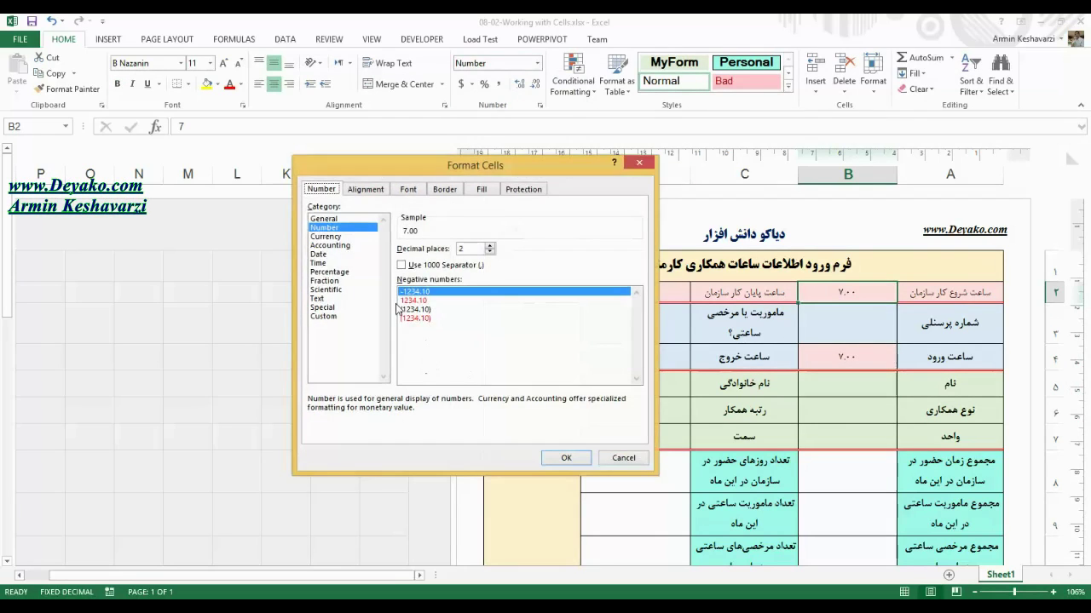
click(324, 317)
drag(634, 281, 642, 318)
click(416, 335)
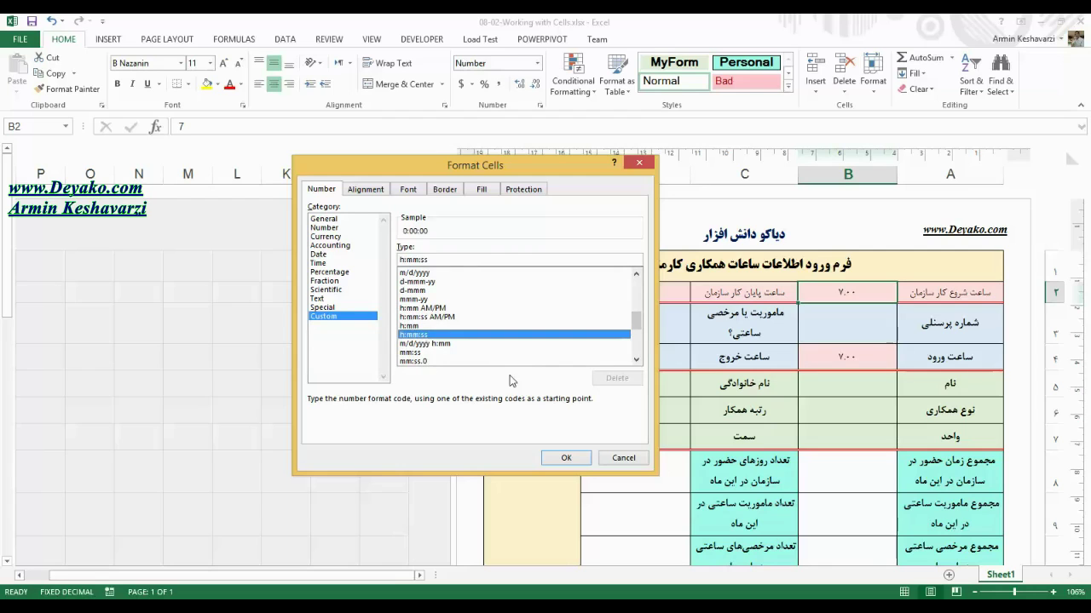
click(564, 459)
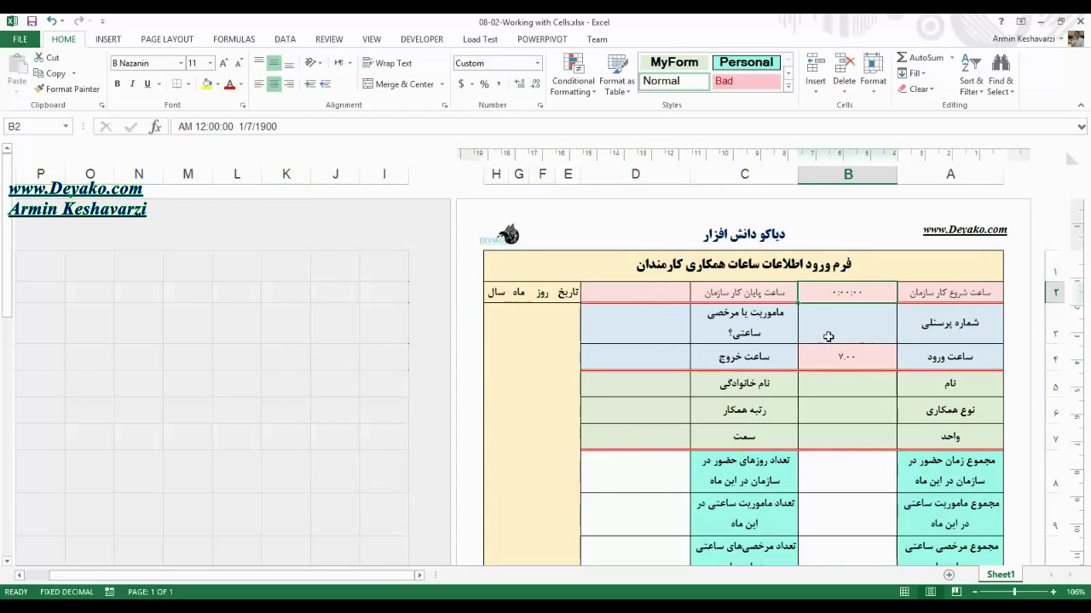
click(848, 292)
Enter the start time 7:00 in B2, then change it to 13:00
text(7:00)
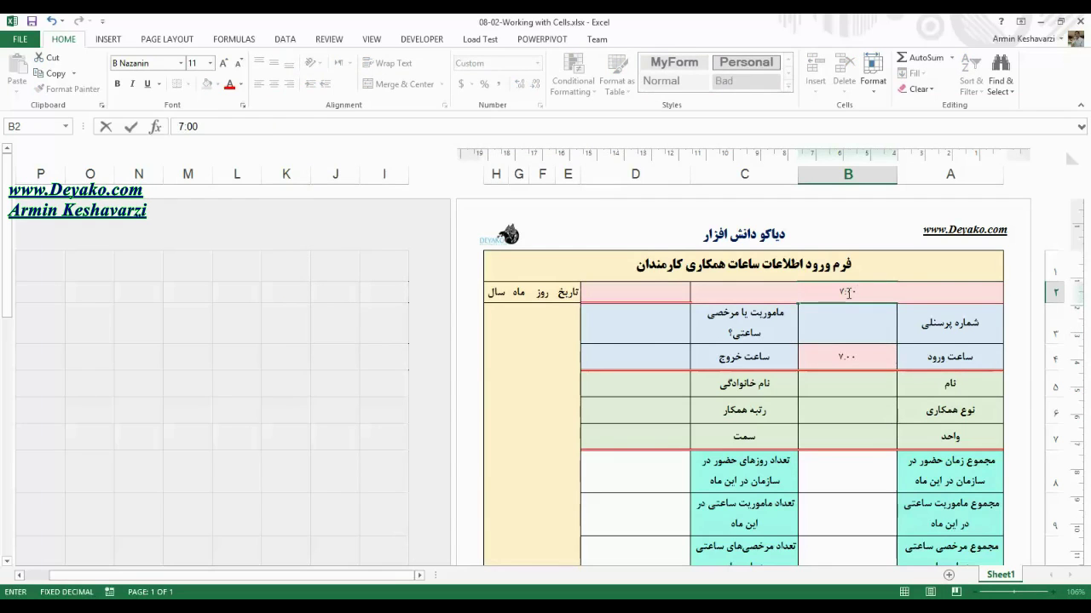
key(Return)
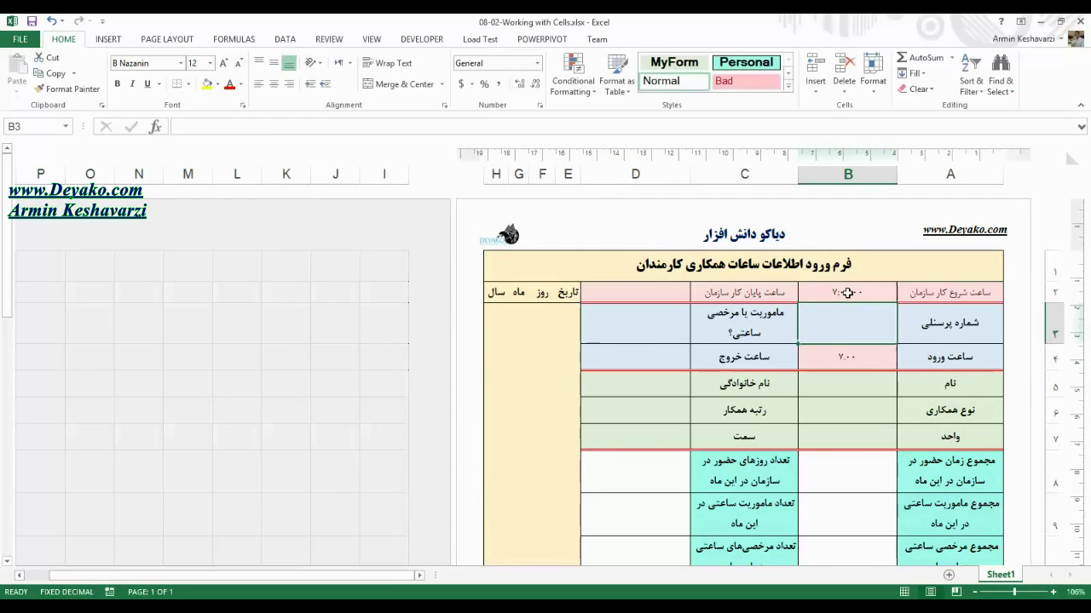
click(847, 292)
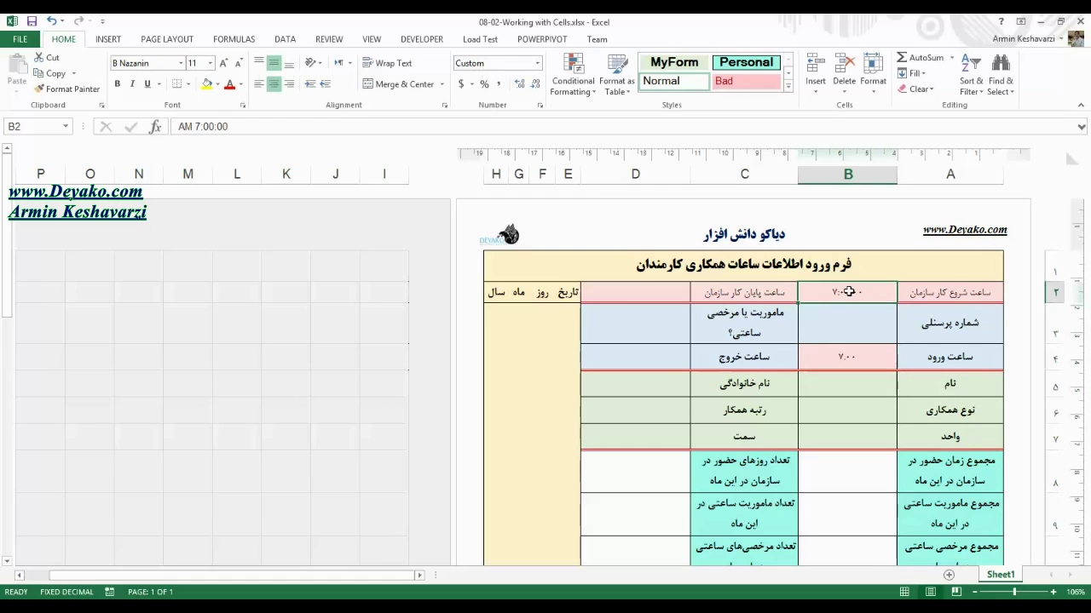
text(13:00)
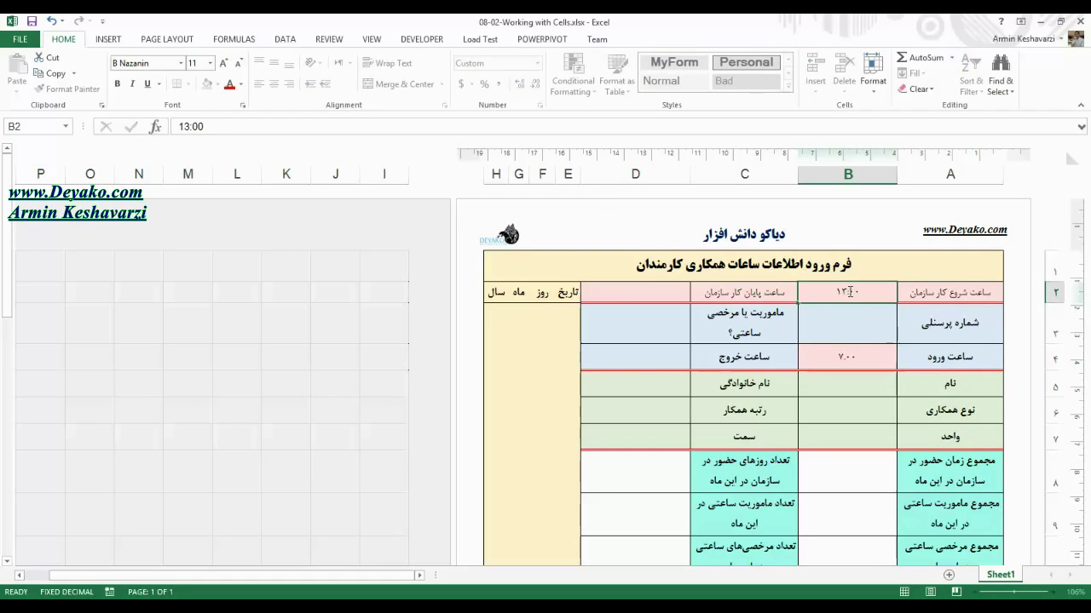
key(Return)
Copy B2's h:mm:ss time format onto B4 with Format Painter
click(848, 292)
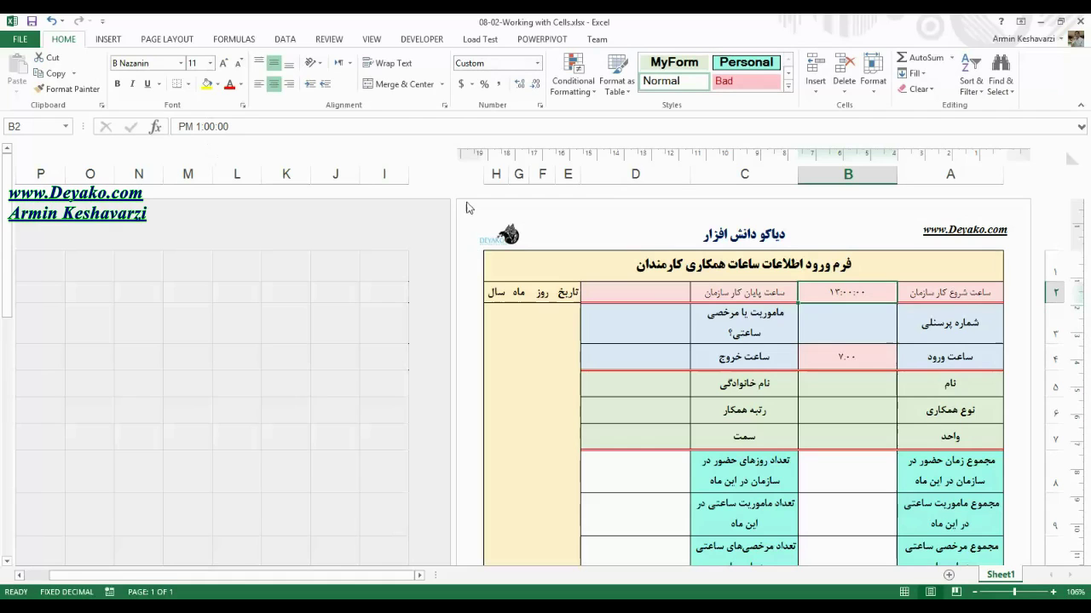
click(68, 89)
click(838, 353)
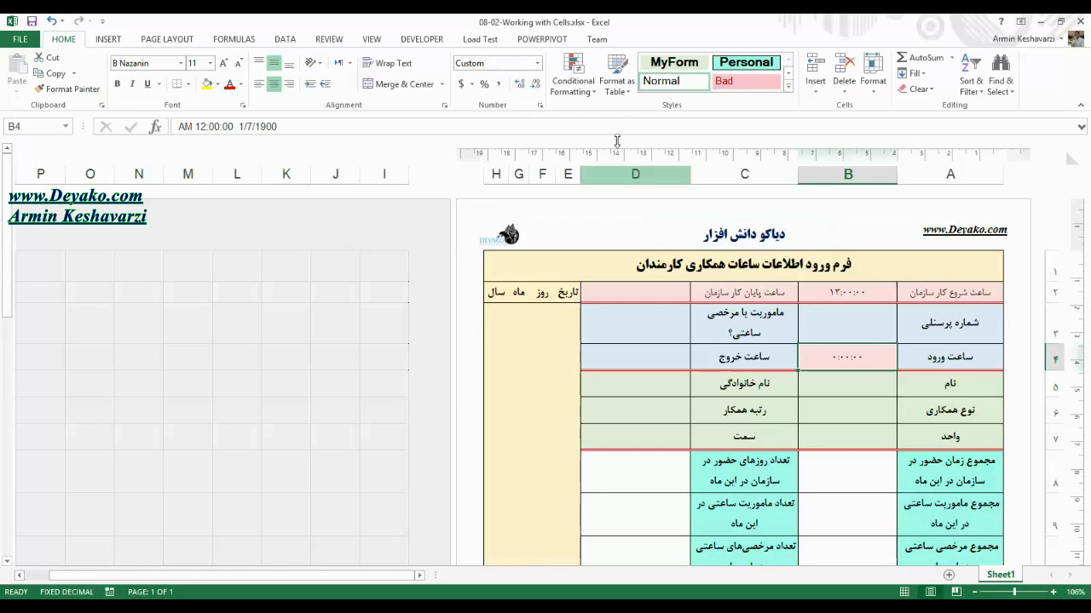
click(539, 105)
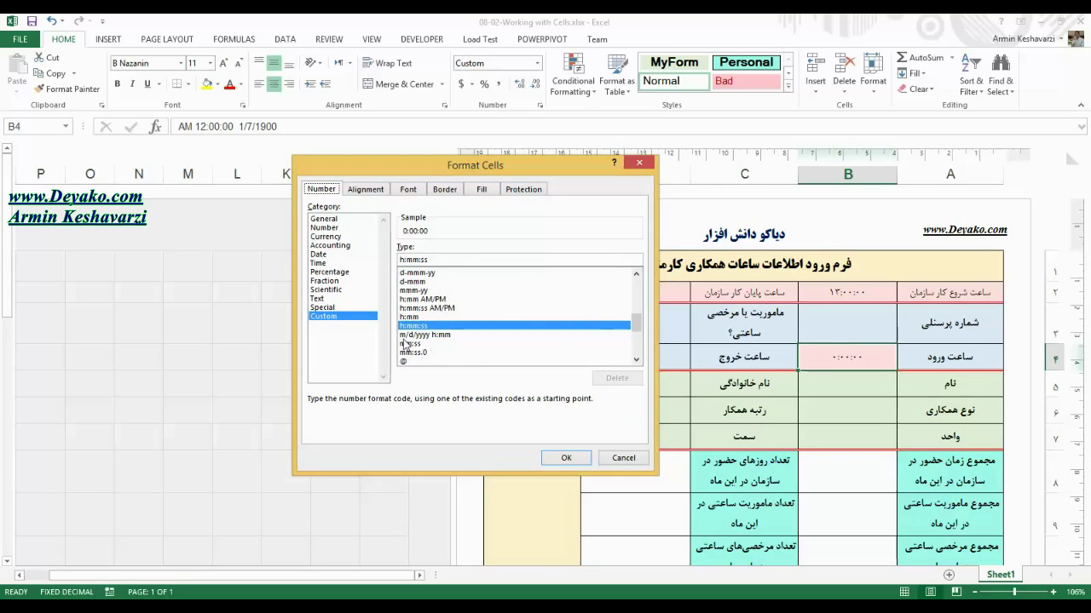
click(565, 458)
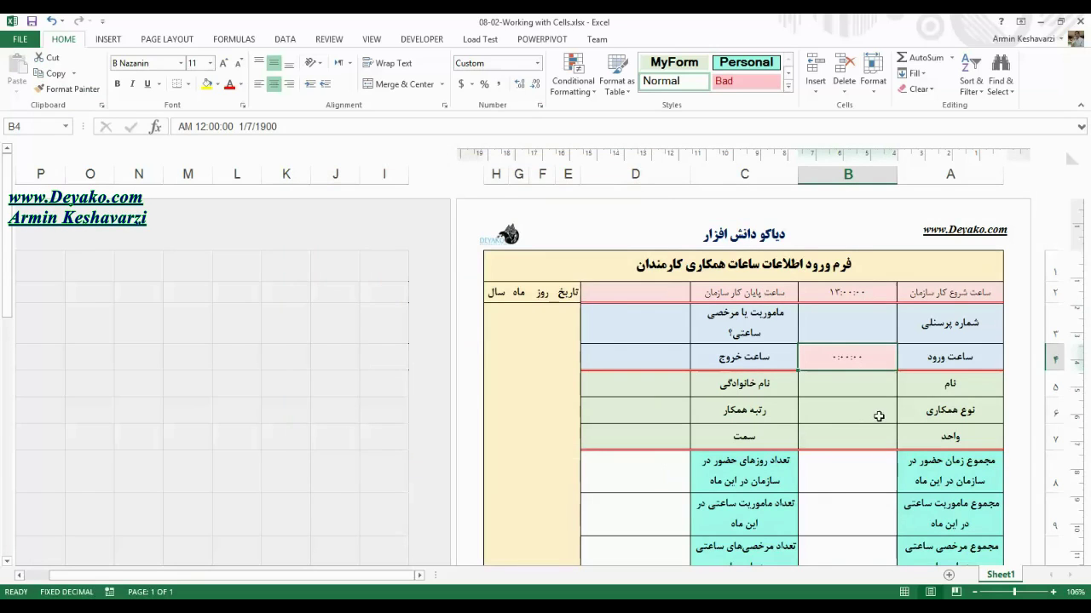
click(848, 432)
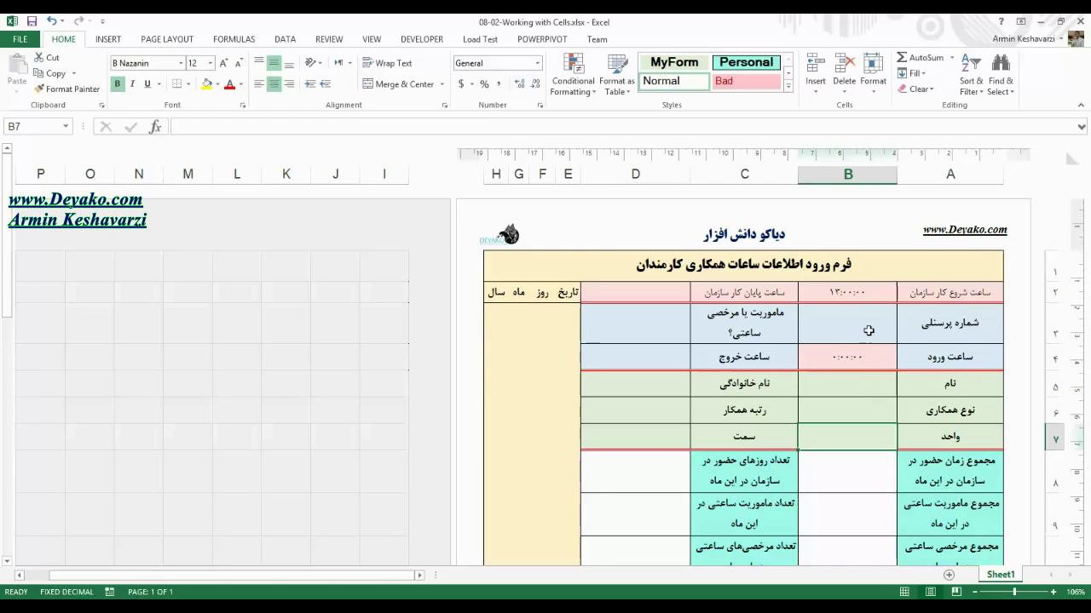
click(868, 331)
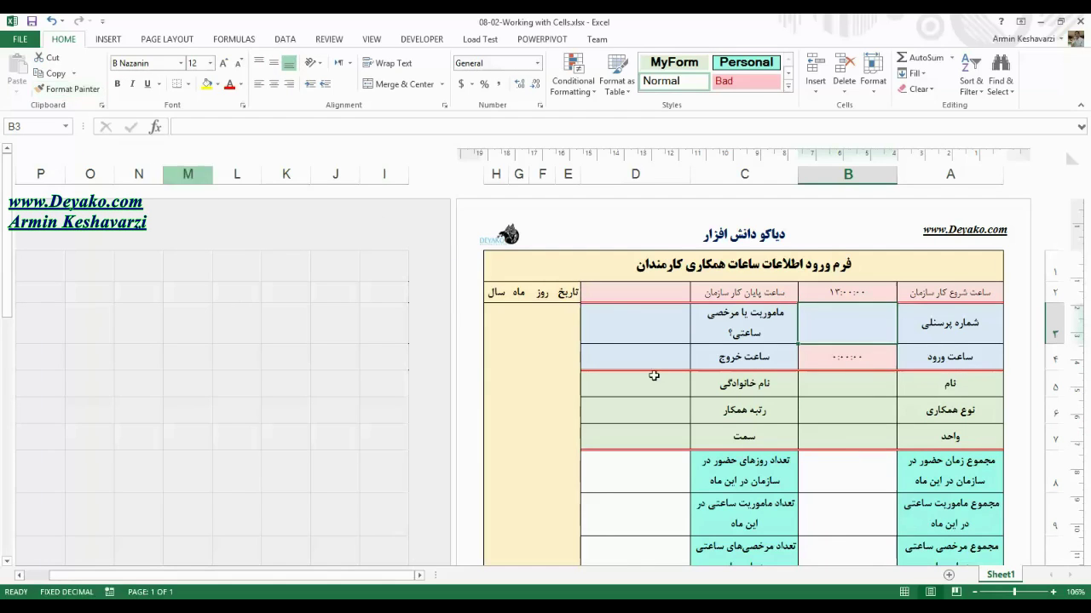
Undo the recent edits so B4 is empty and B2 holds 7:00 again
key(Up)
key(ctrl+c)
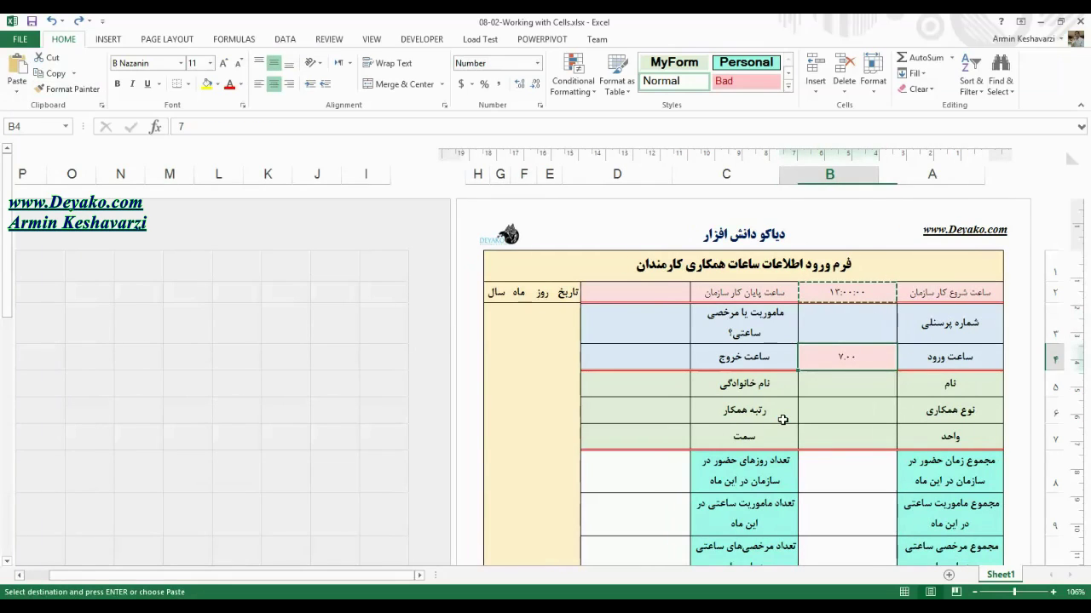
key(ctrl+z)
key(ctrl+z)
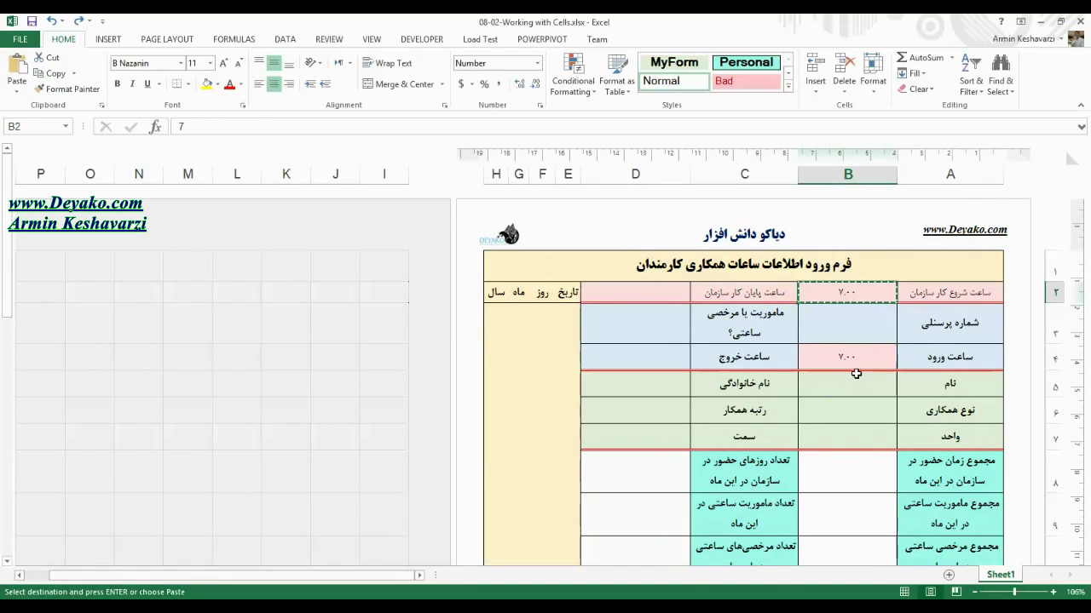
key(ctrl+z)
key(ctrl+z)
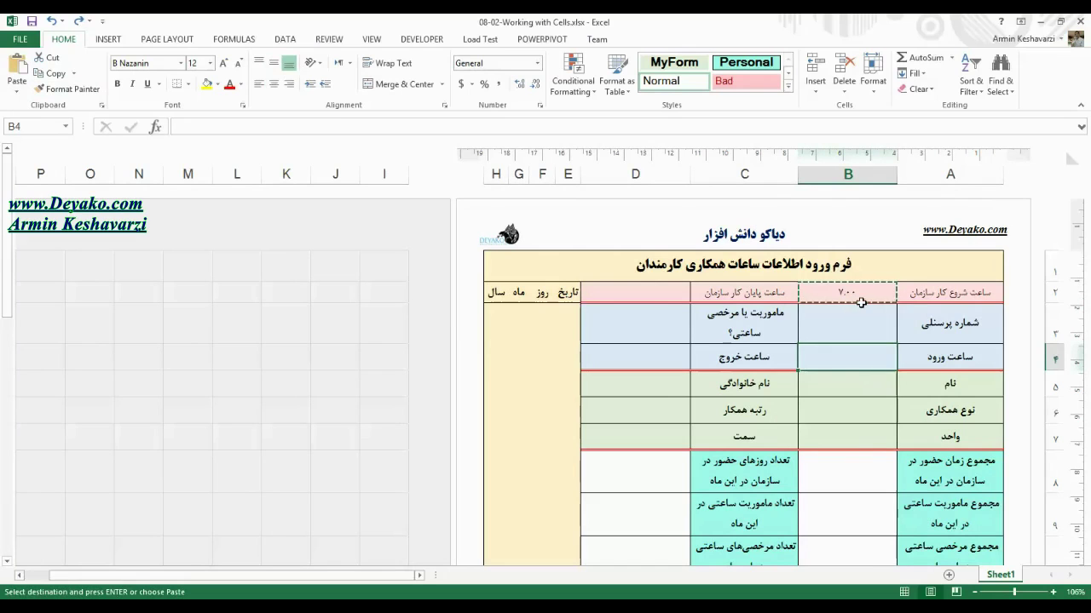
Apply the custom h:mm:ss number format to B2 so it shows 7:00:00
click(537, 63)
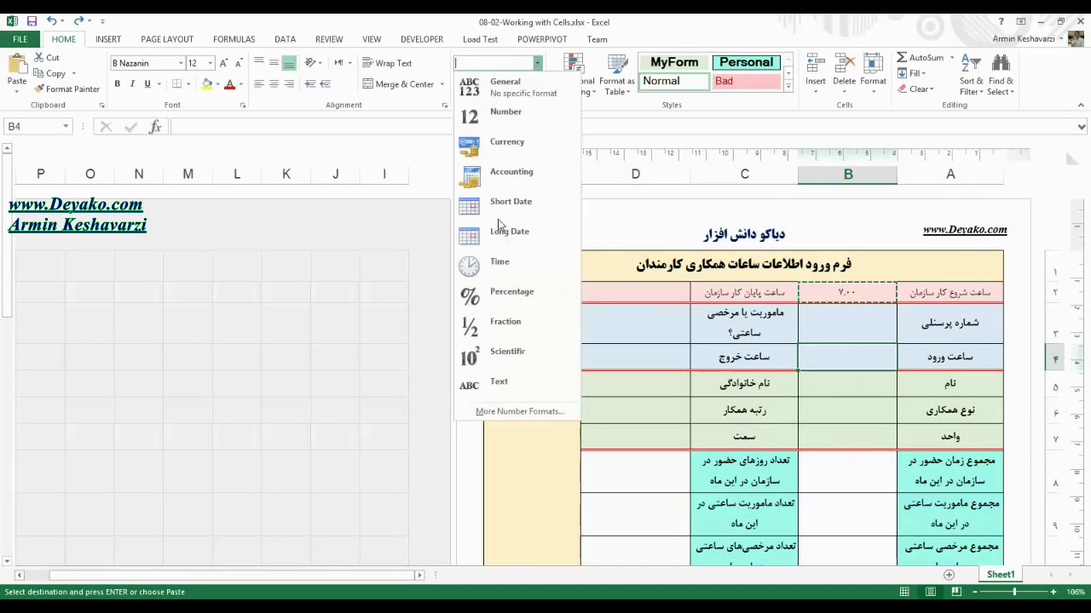
click(502, 412)
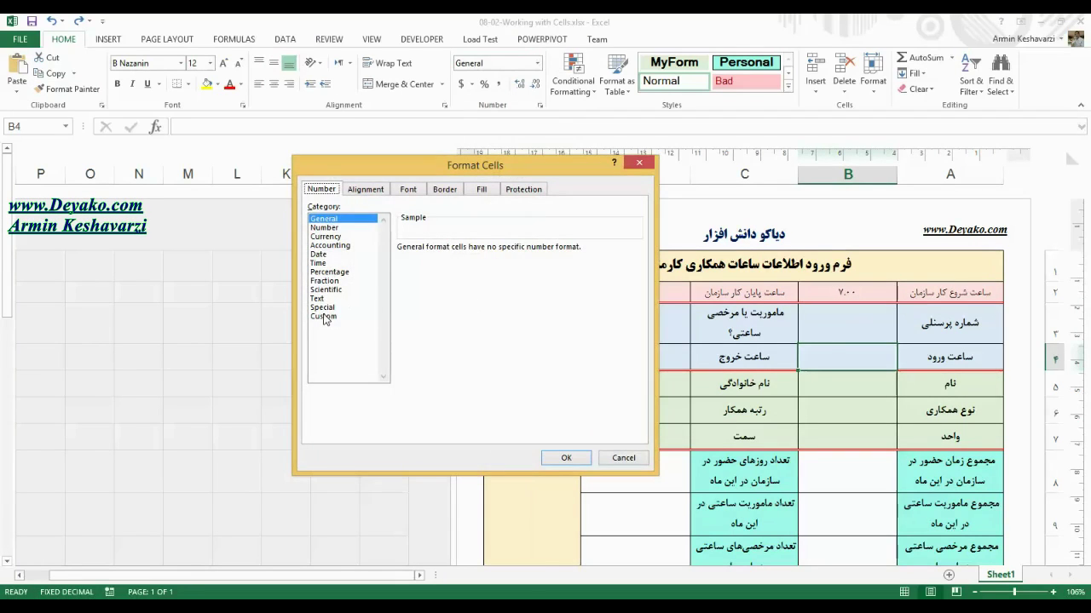
drag(636, 288, 636, 313)
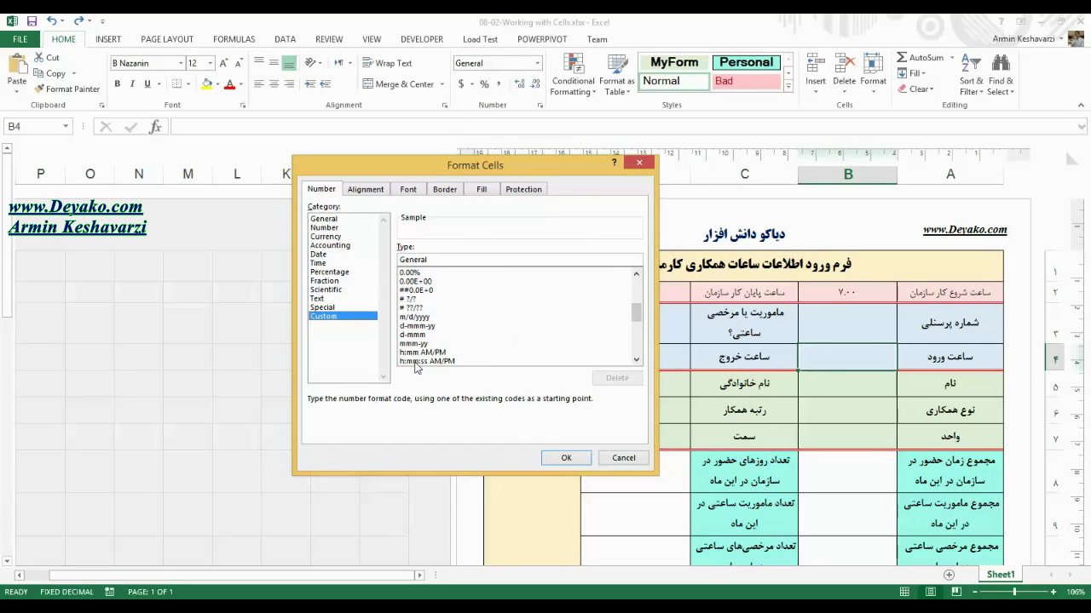
click(636, 364)
click(635, 364)
click(636, 363)
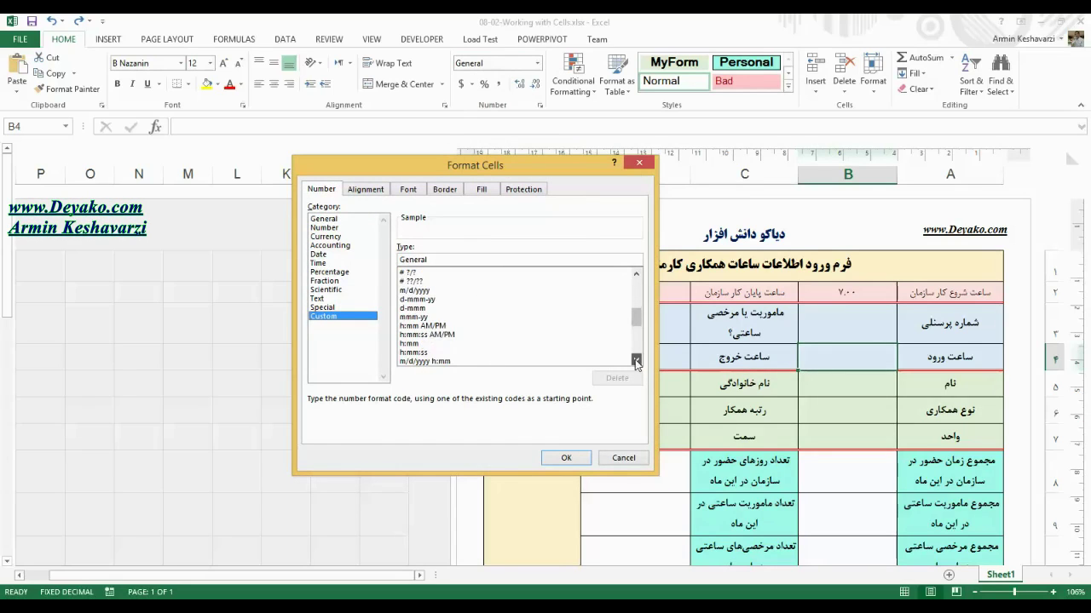
double_click(412, 352)
key(Up)
key(Up)
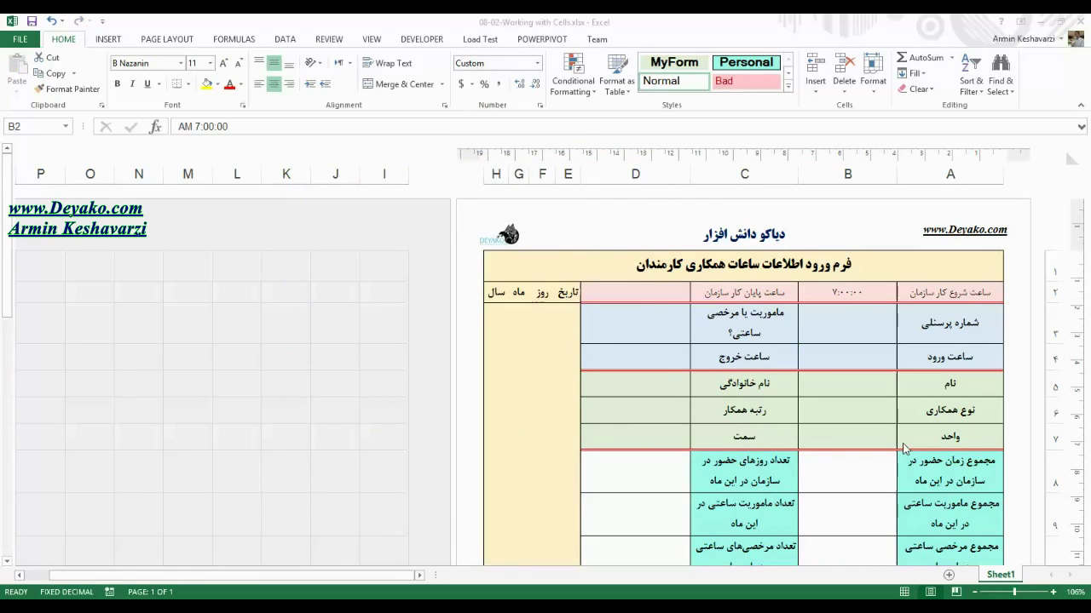
Copy the 7:00:00 time from B2 and select B4 as the paste destination
click(869, 293)
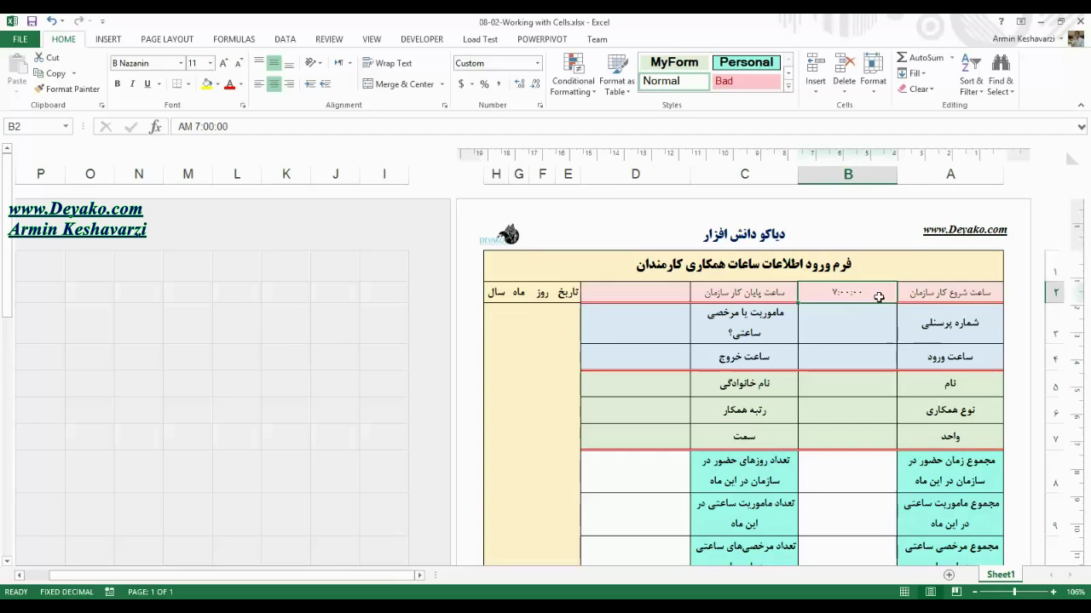
click(867, 359)
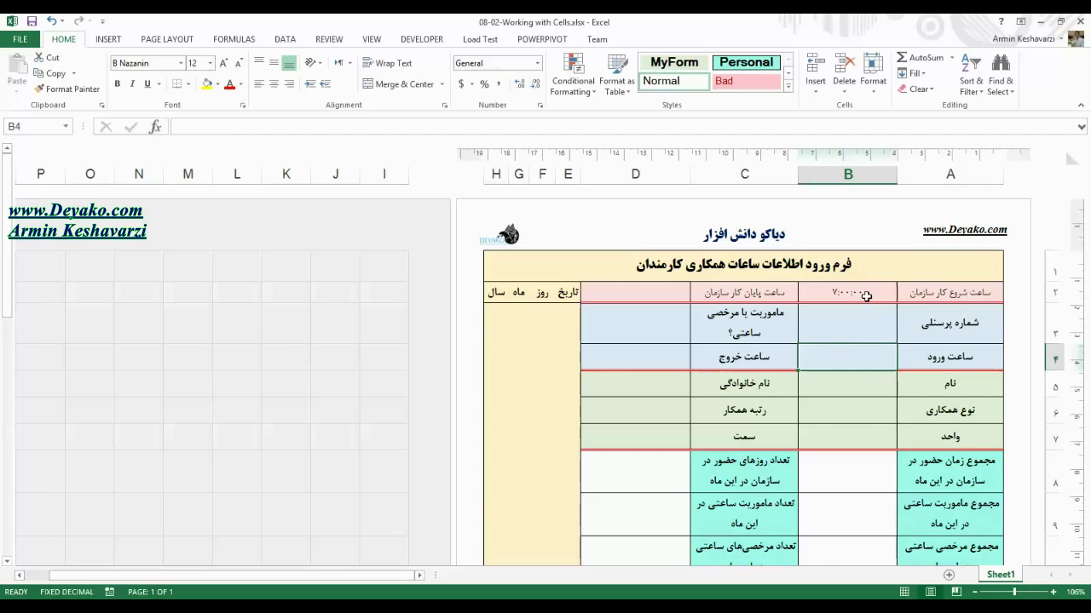
drag(866, 296, 864, 353)
click(862, 357)
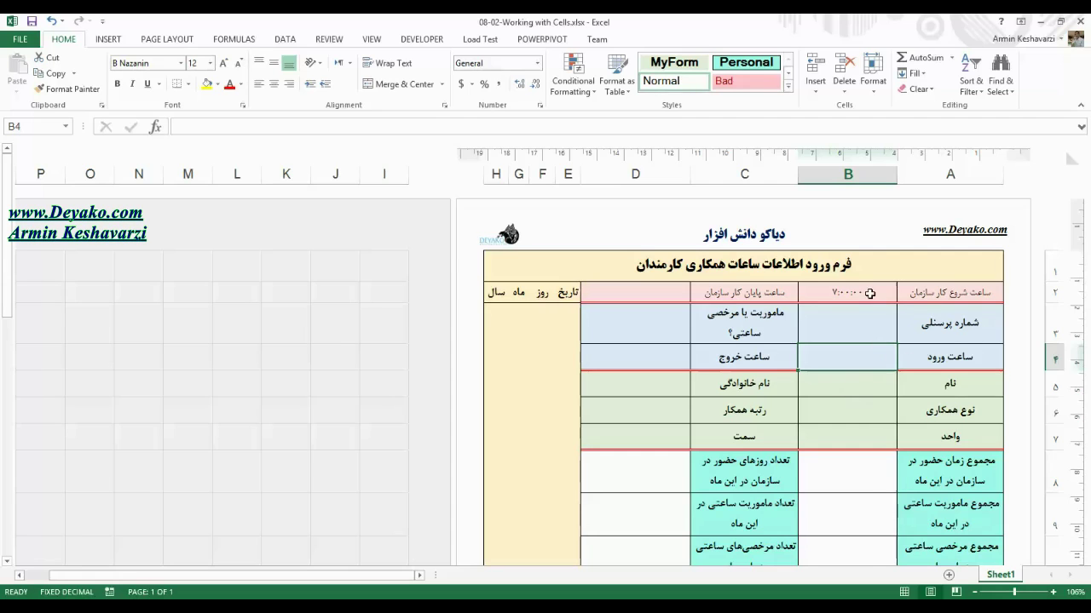
drag(869, 293, 847, 358)
click(852, 358)
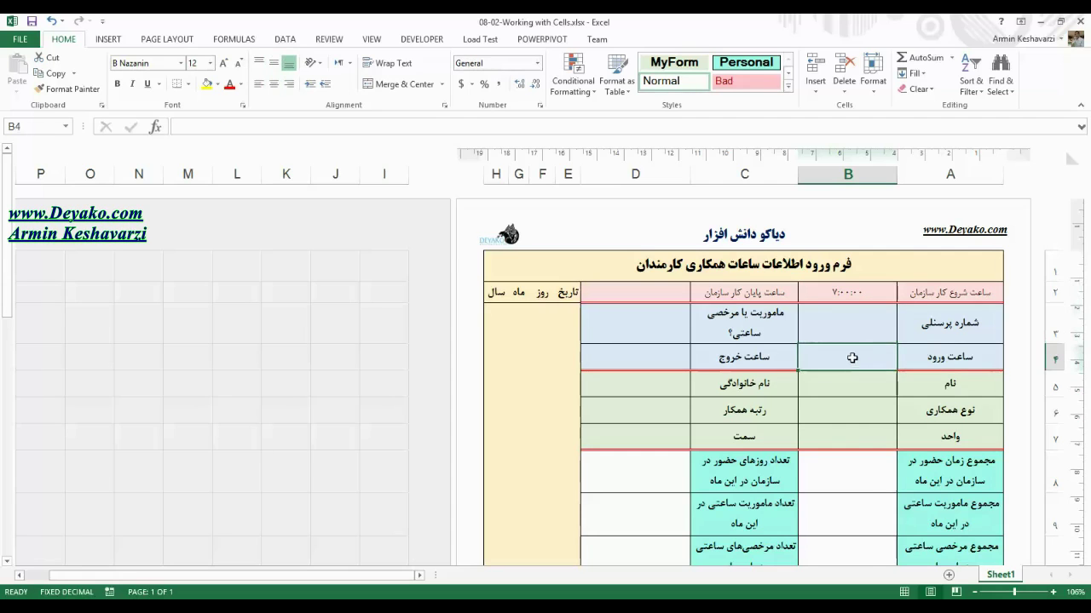
click(842, 292)
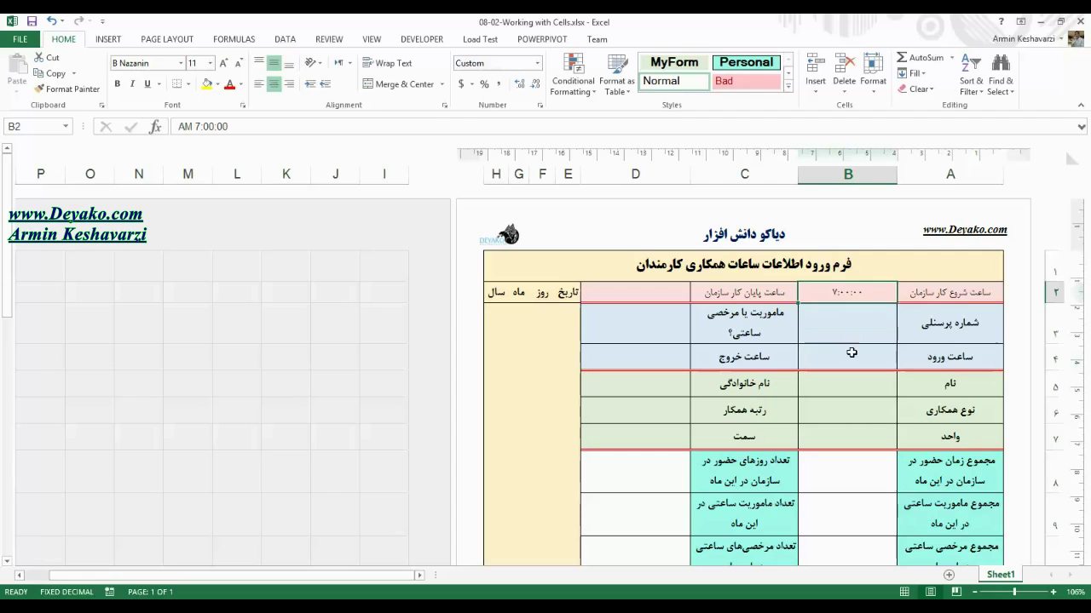
key(ctrl+c)
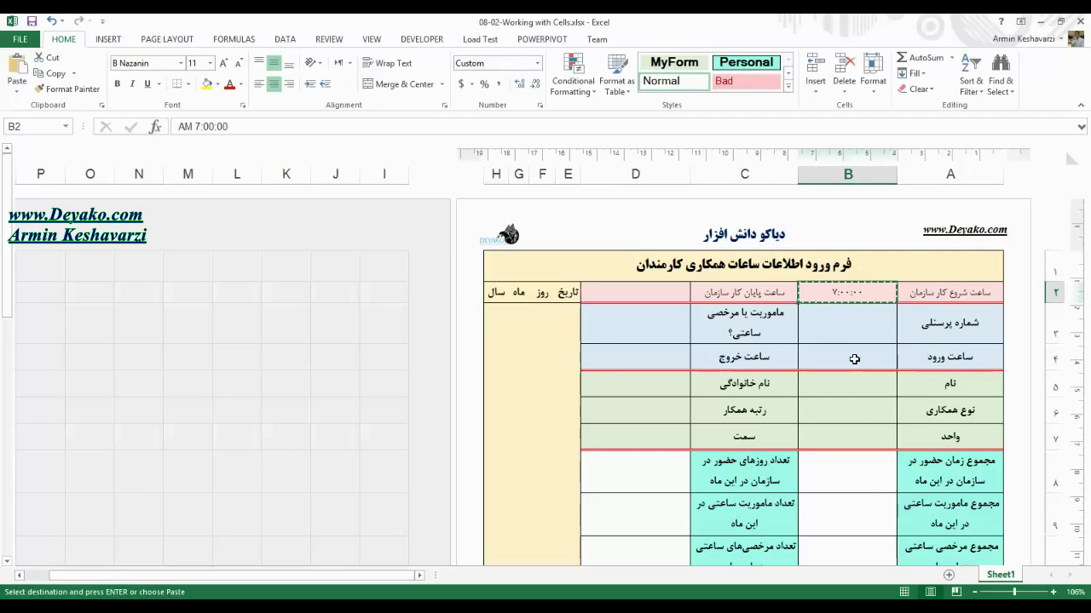
click(854, 359)
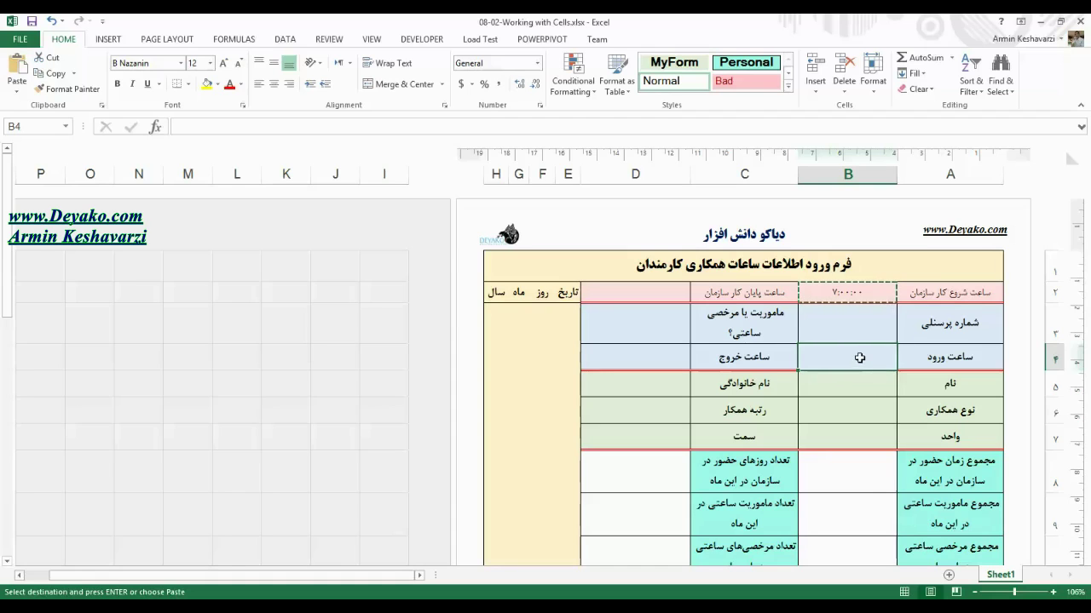
Paste Special B2's time into B4 using Values and number formats
click(17, 89)
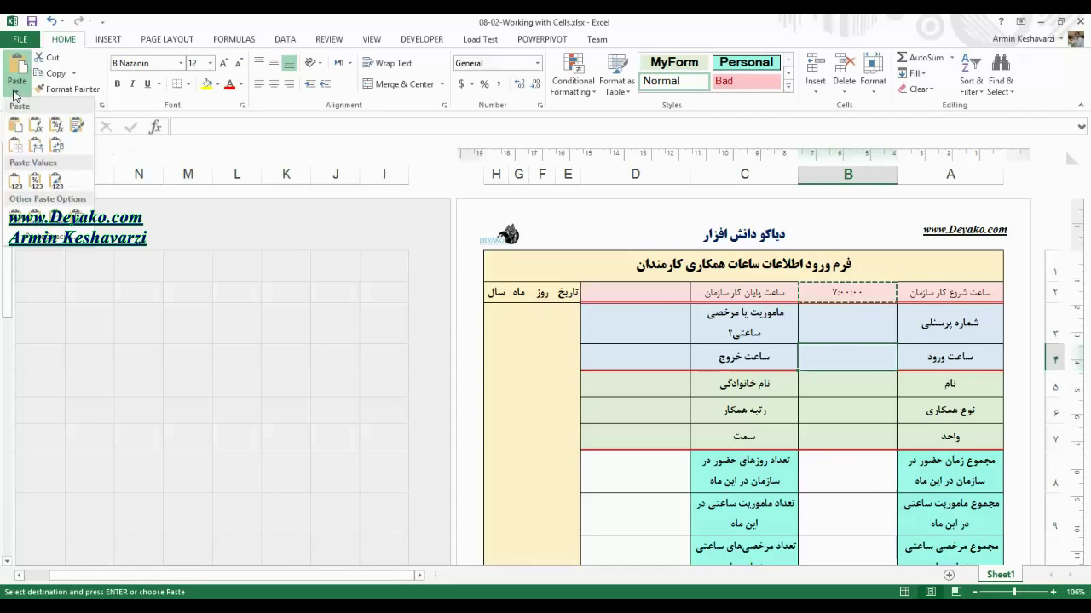
click(47, 252)
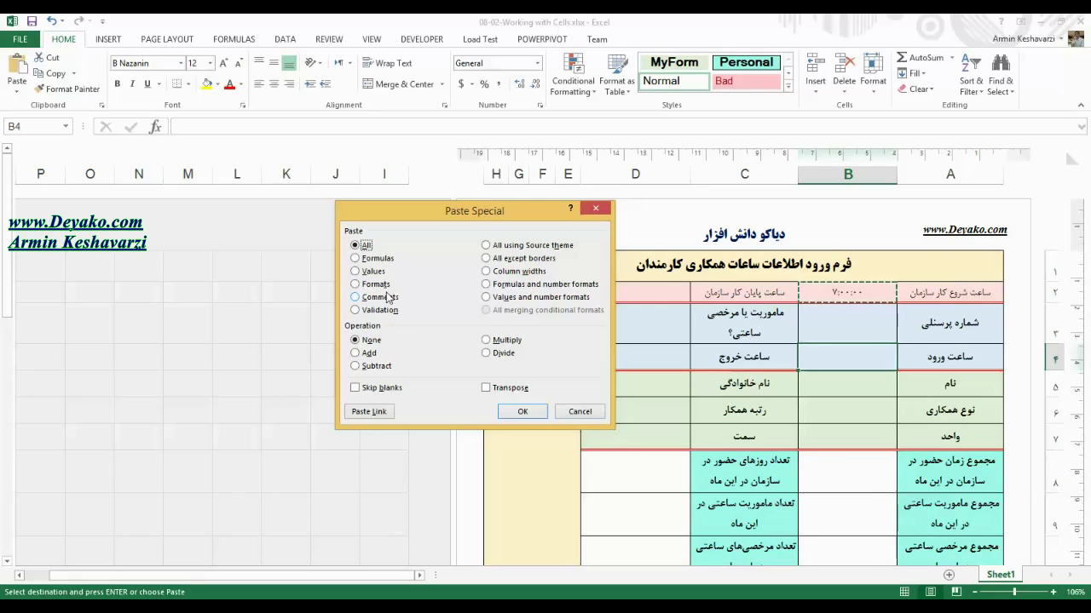
click(380, 285)
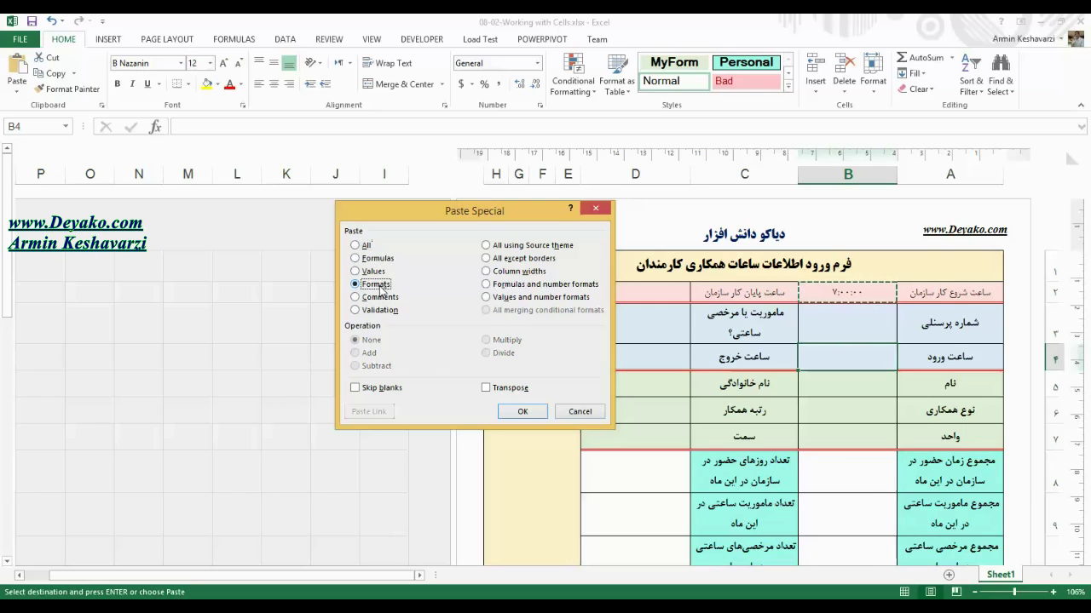
click(386, 300)
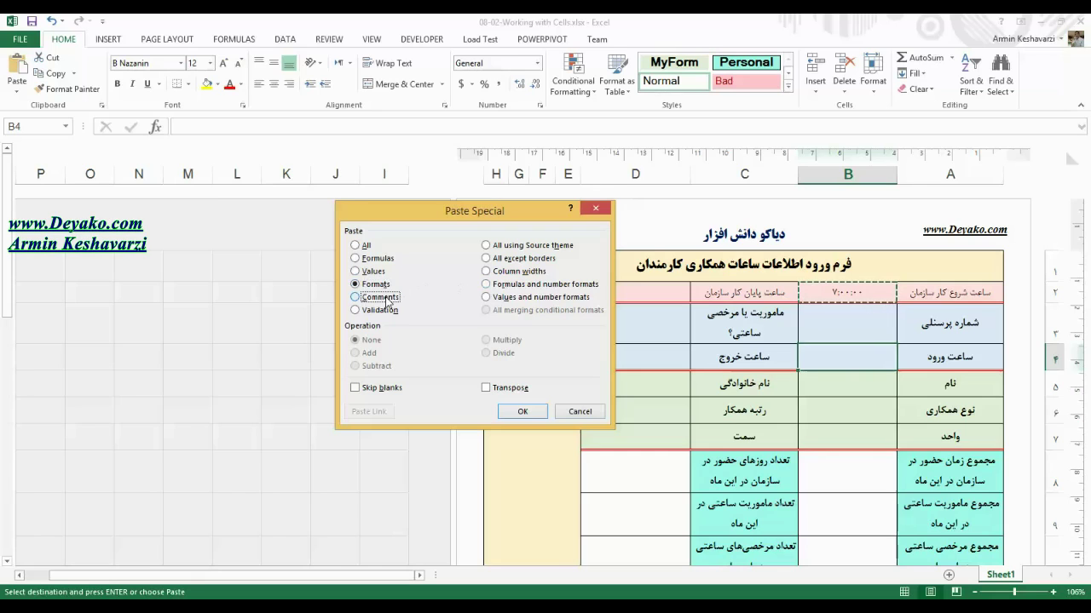
click(381, 311)
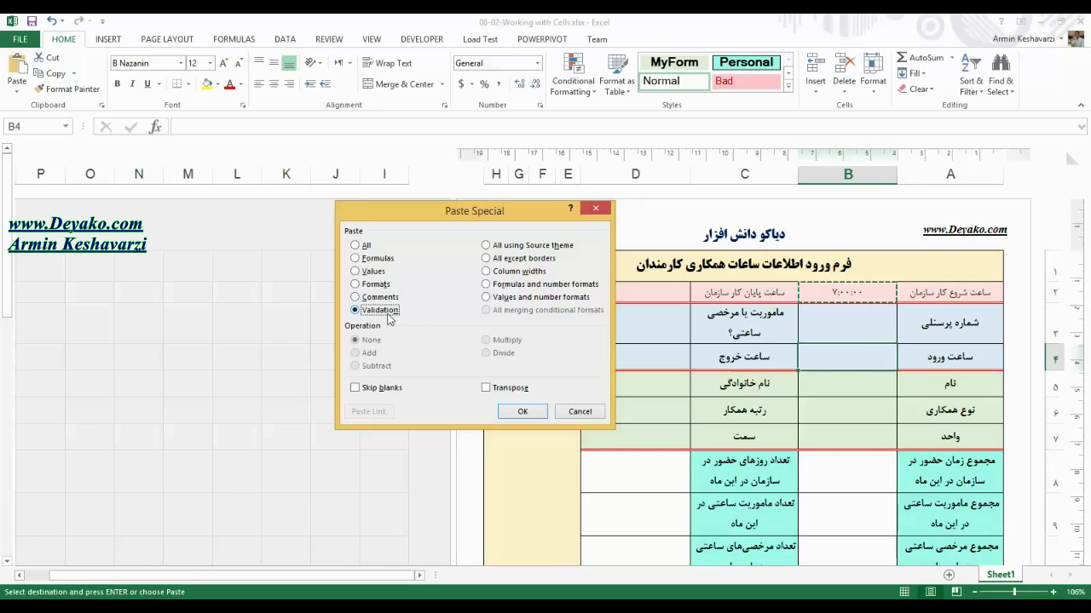
click(505, 248)
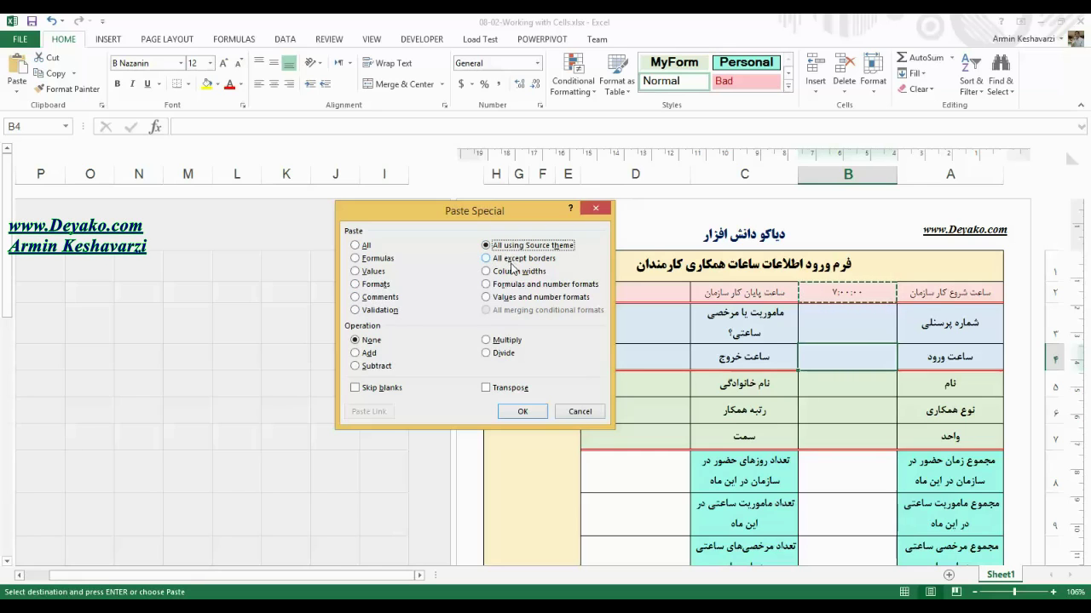
click(529, 287)
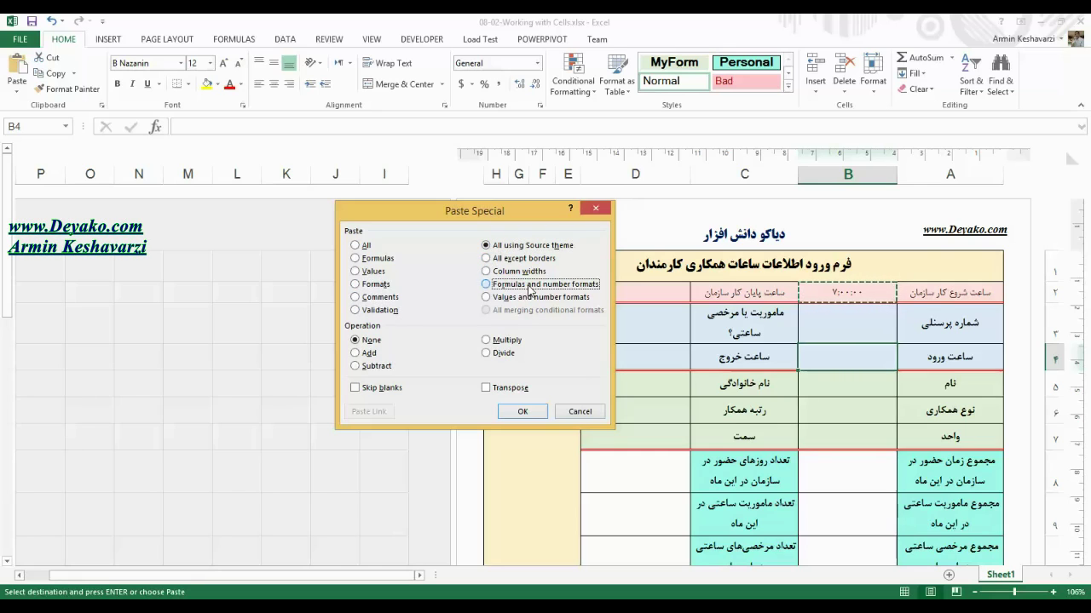
click(540, 298)
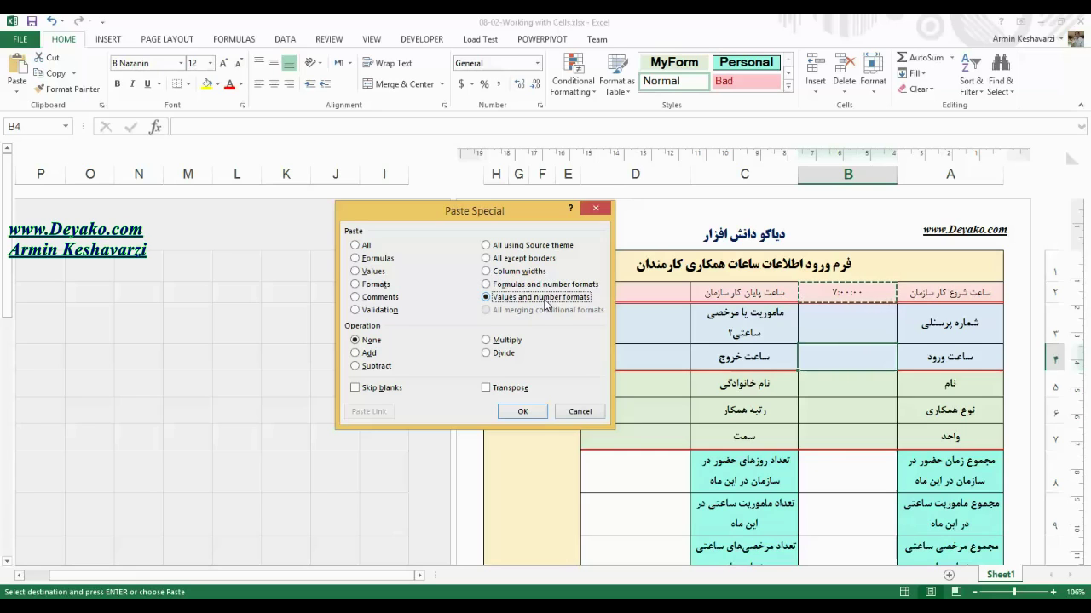
click(524, 409)
click(876, 375)
click(868, 355)
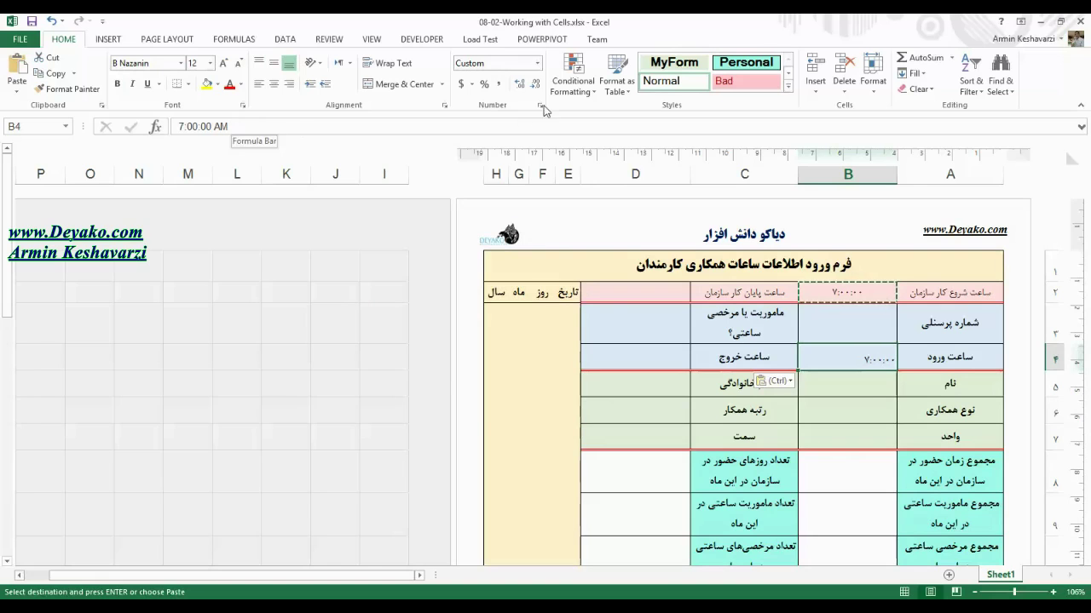
Give B4 the custom h:mm:ss format and centre its 7:00:00 time
click(537, 63)
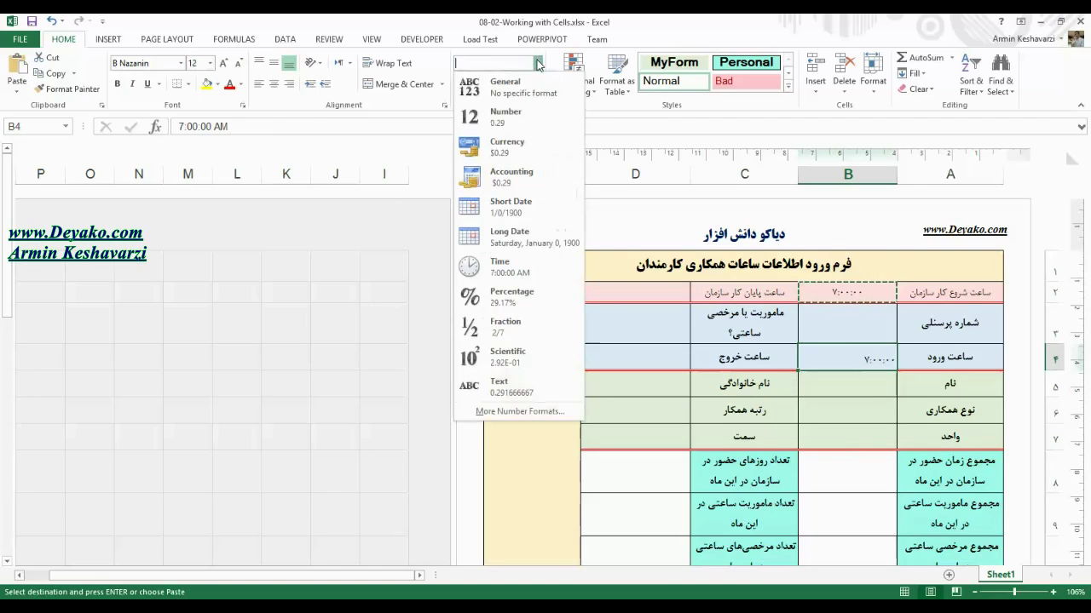
click(520, 412)
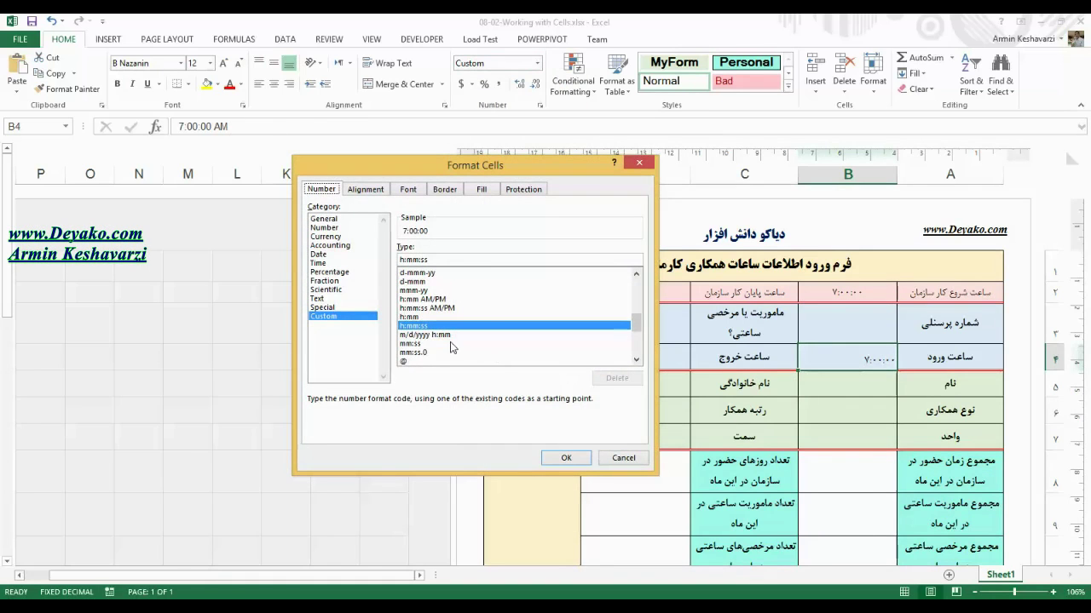
click(566, 458)
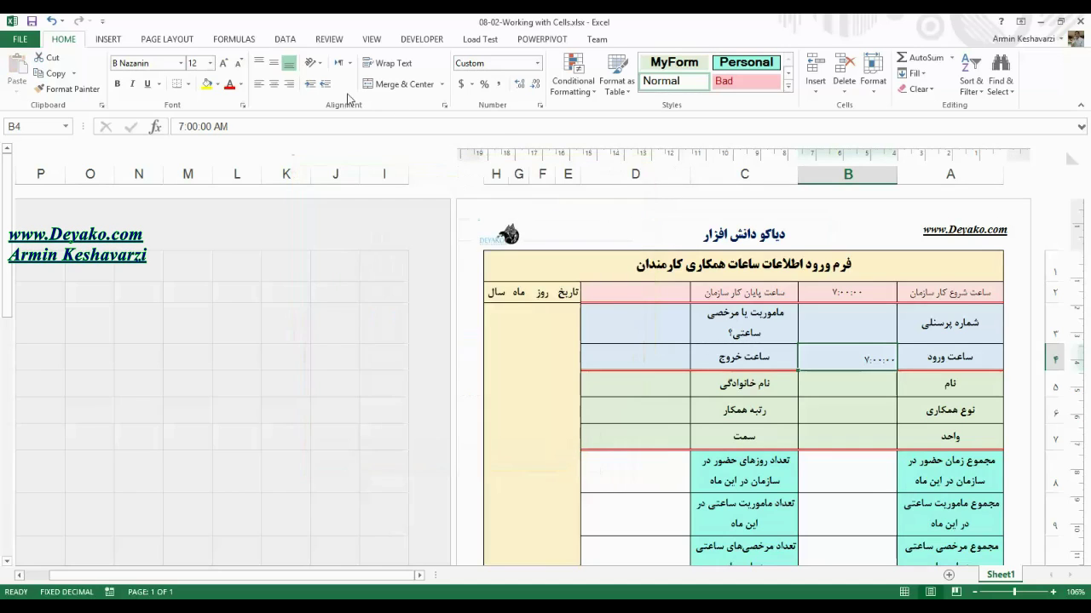
click(273, 84)
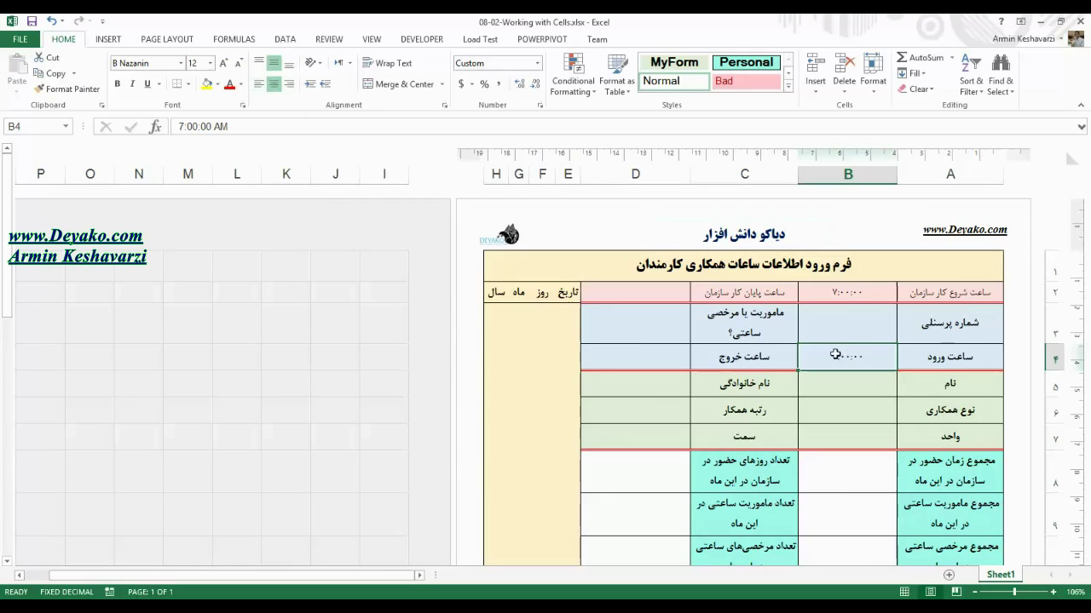
click(662, 356)
click(843, 356)
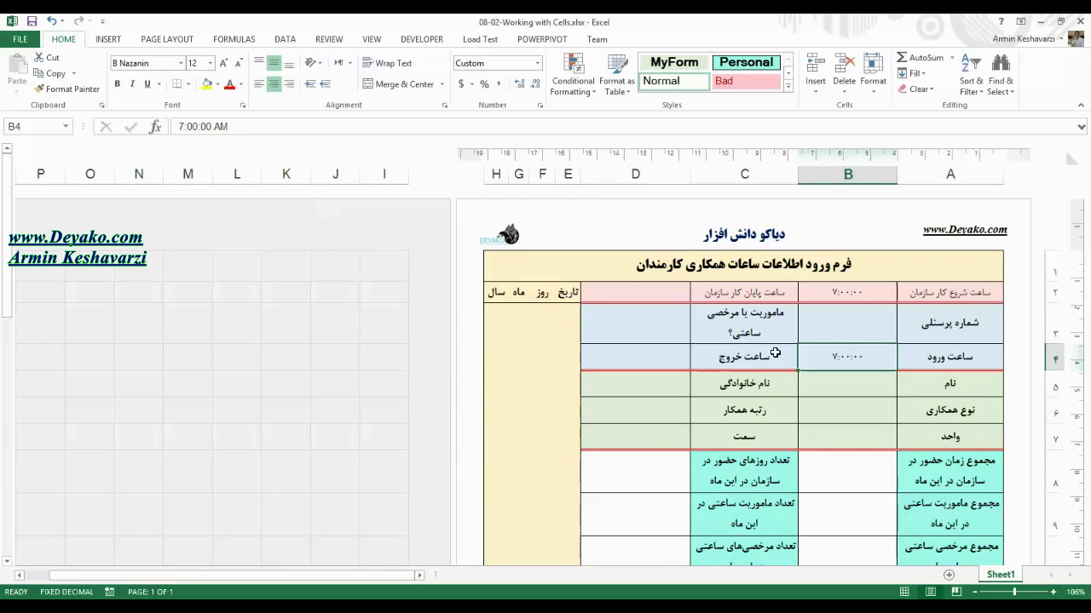
Copy B4 and Paste Special it into D4 as Values and number formats
key(ctrl+c)
click(635, 356)
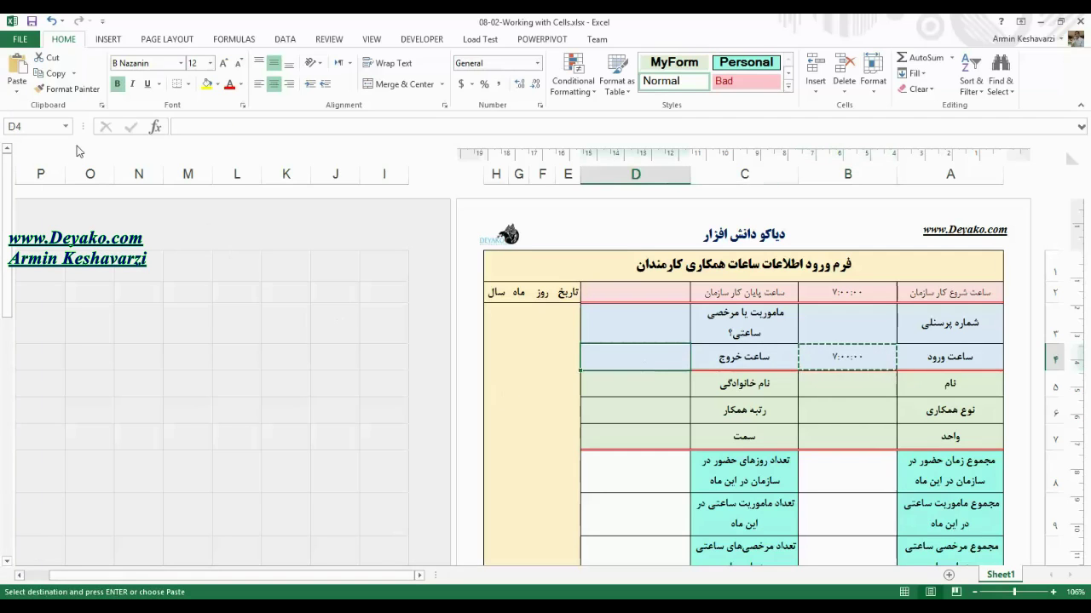
click(16, 92)
click(38, 209)
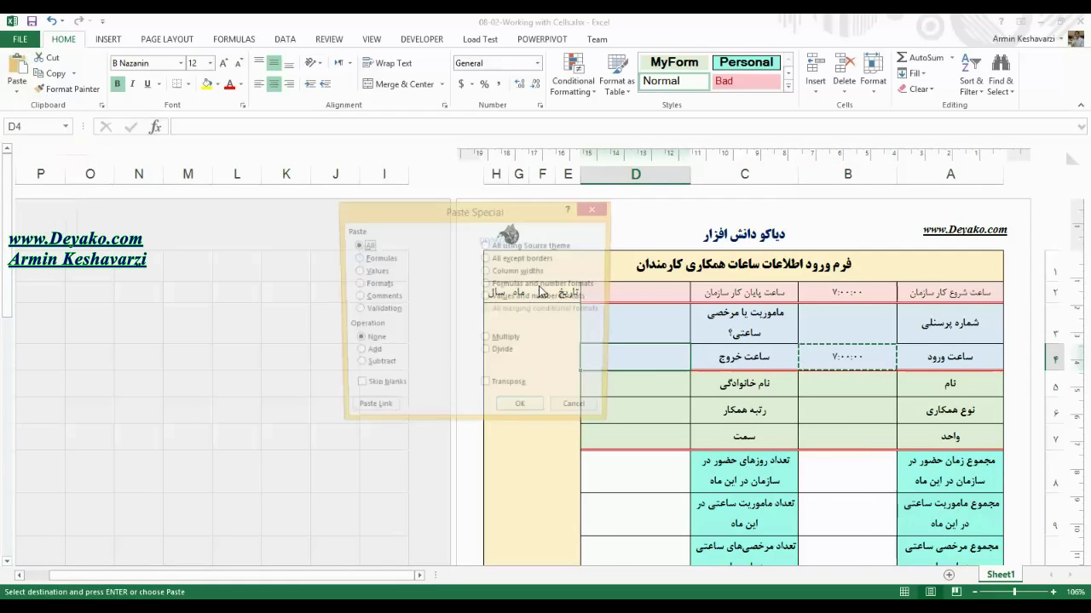
click(545, 297)
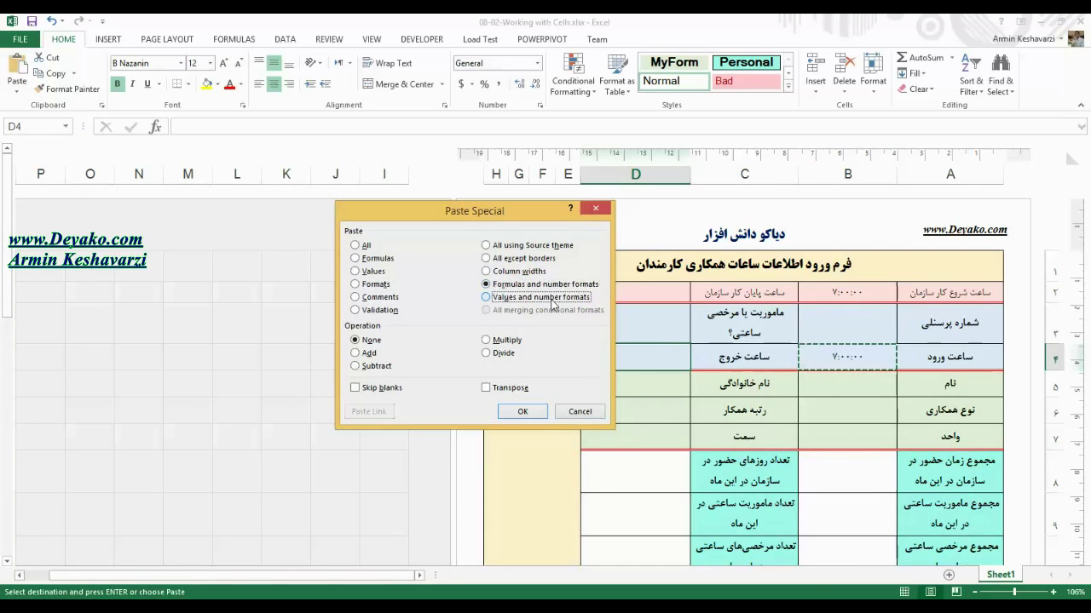
click(523, 412)
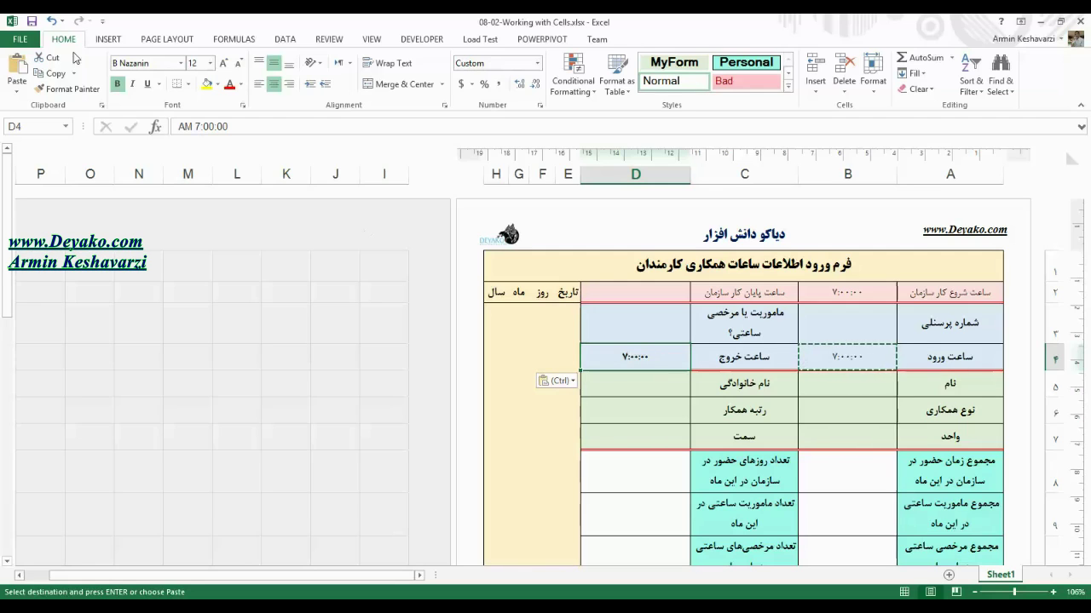
click(841, 365)
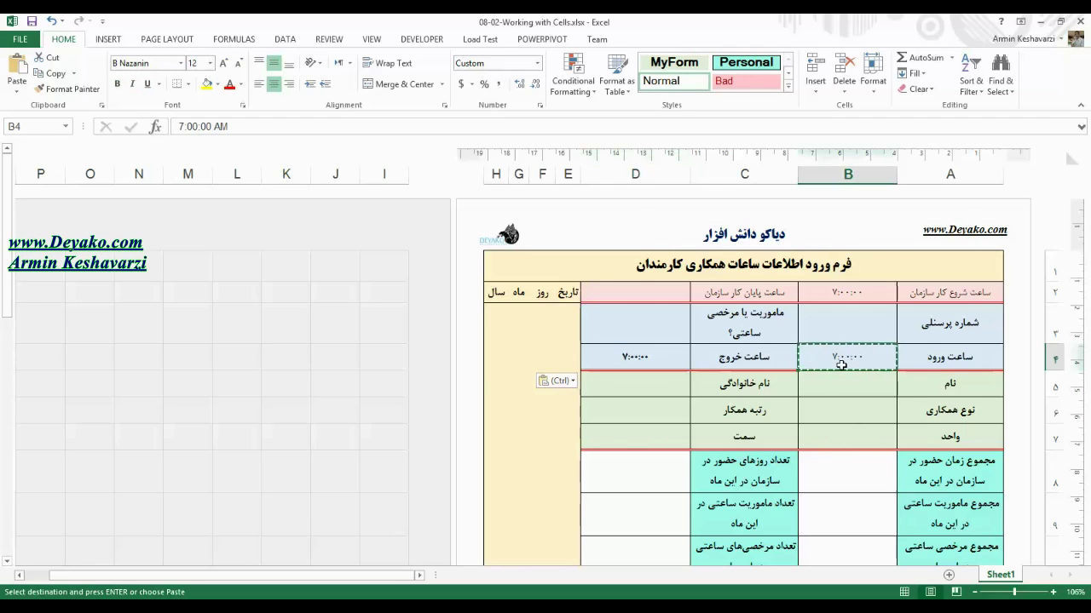
click(649, 353)
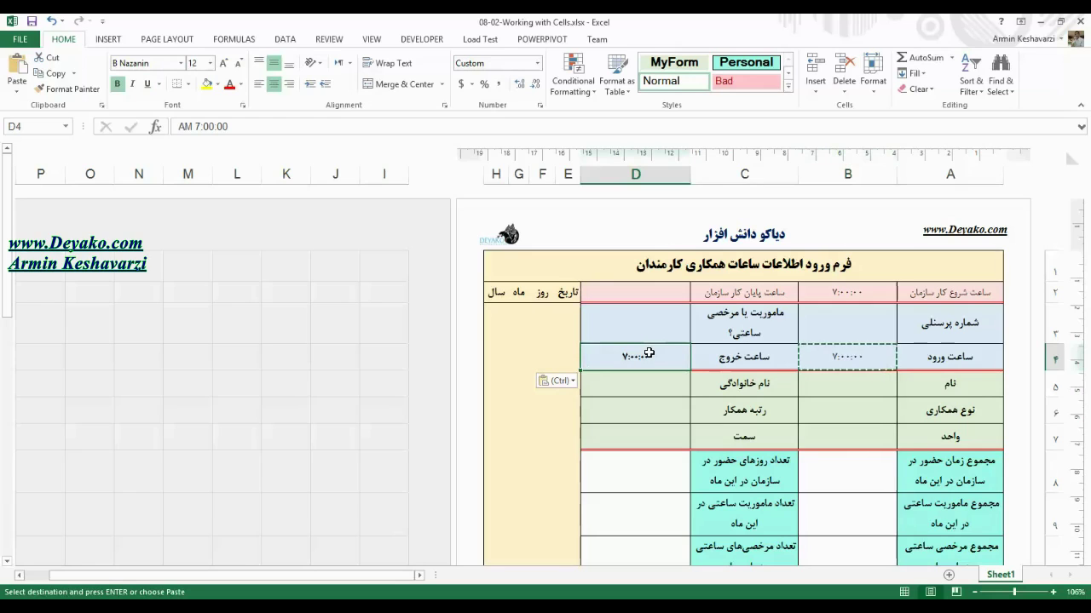
click(881, 350)
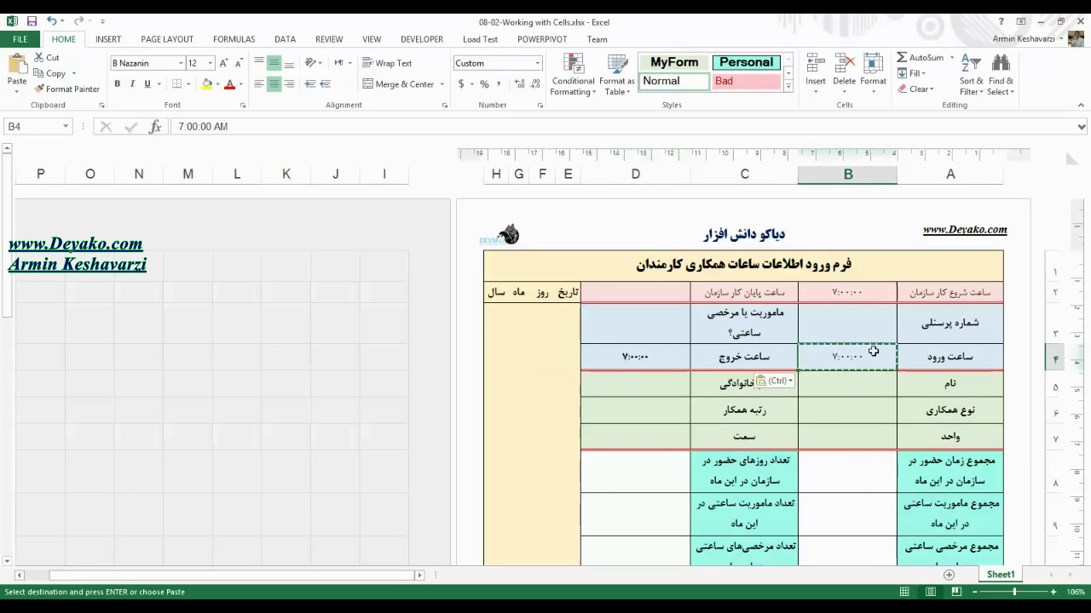
Cancel the pending copy and make B2's 7:00:00 bold
key(Escape)
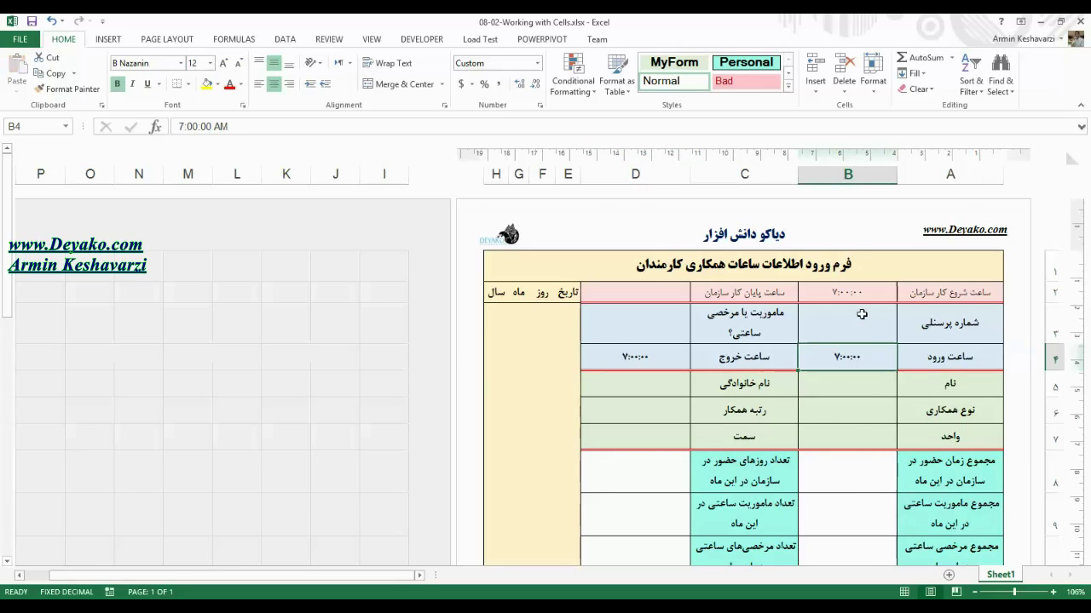
click(854, 292)
key(ctrl+b)
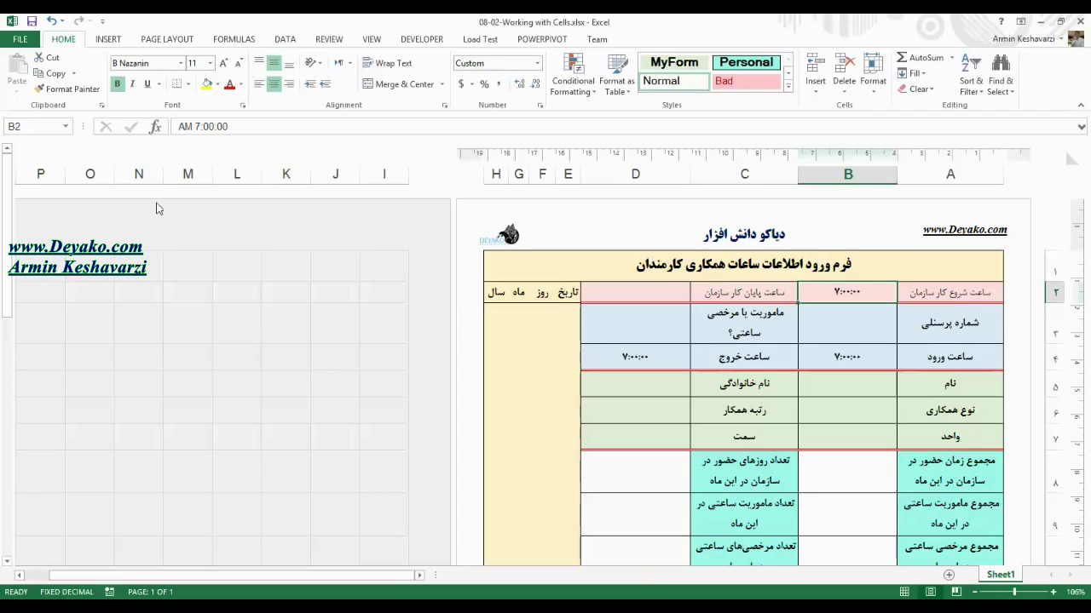
key(ctrl+c)
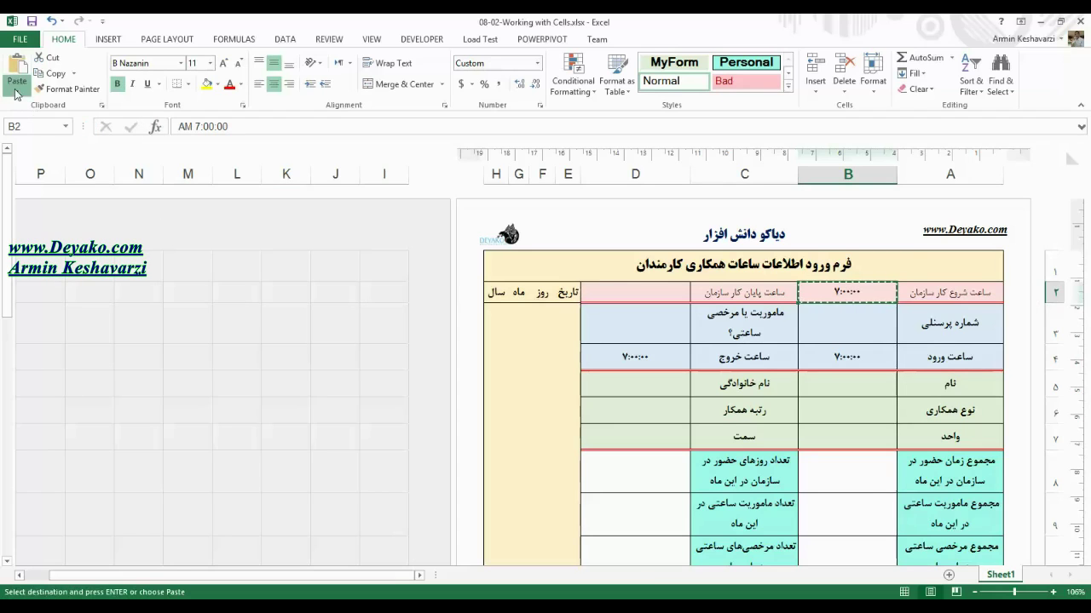
click(17, 90)
click(40, 240)
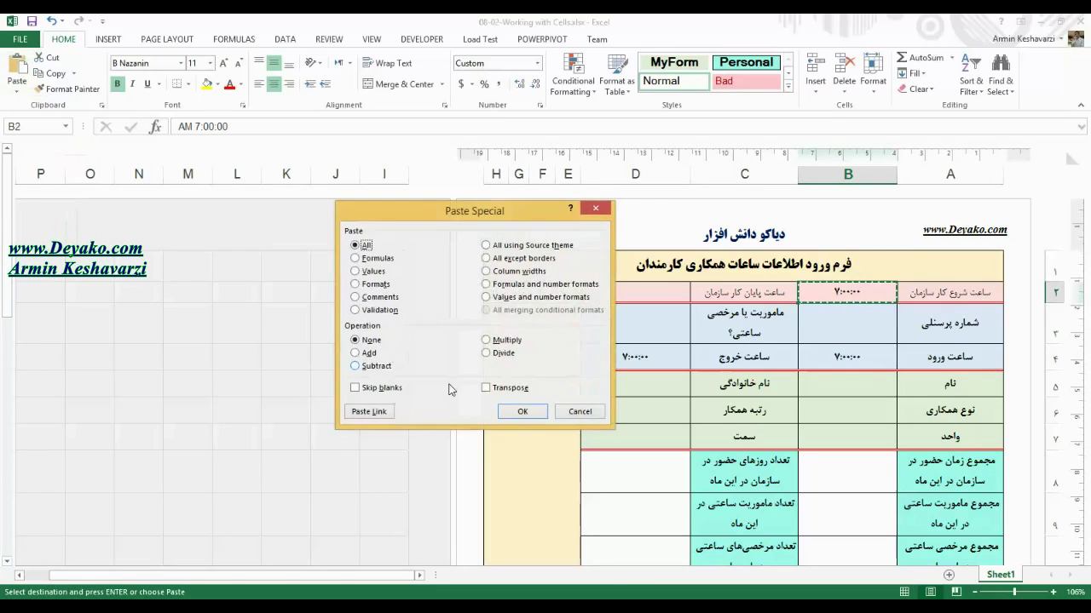
click(581, 416)
click(630, 292)
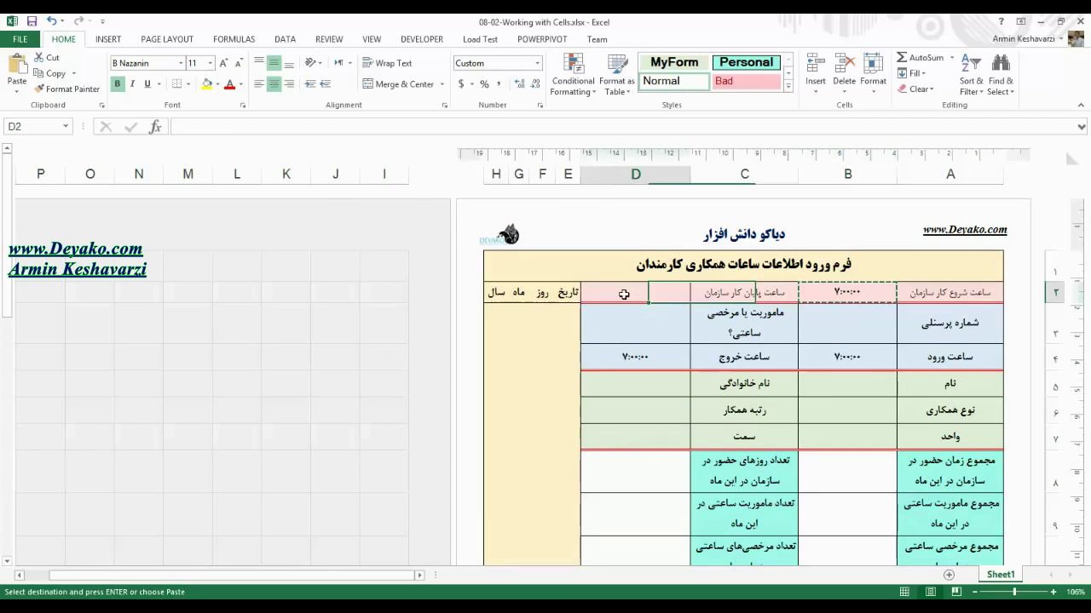
click(17, 85)
click(73, 238)
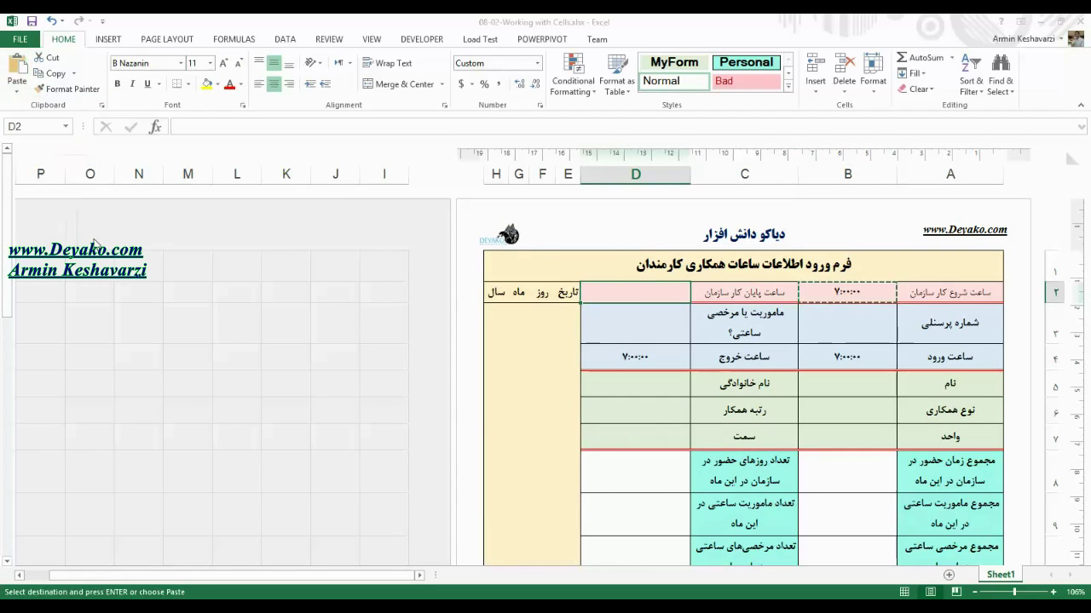
click(524, 287)
click(522, 297)
click(522, 412)
click(791, 381)
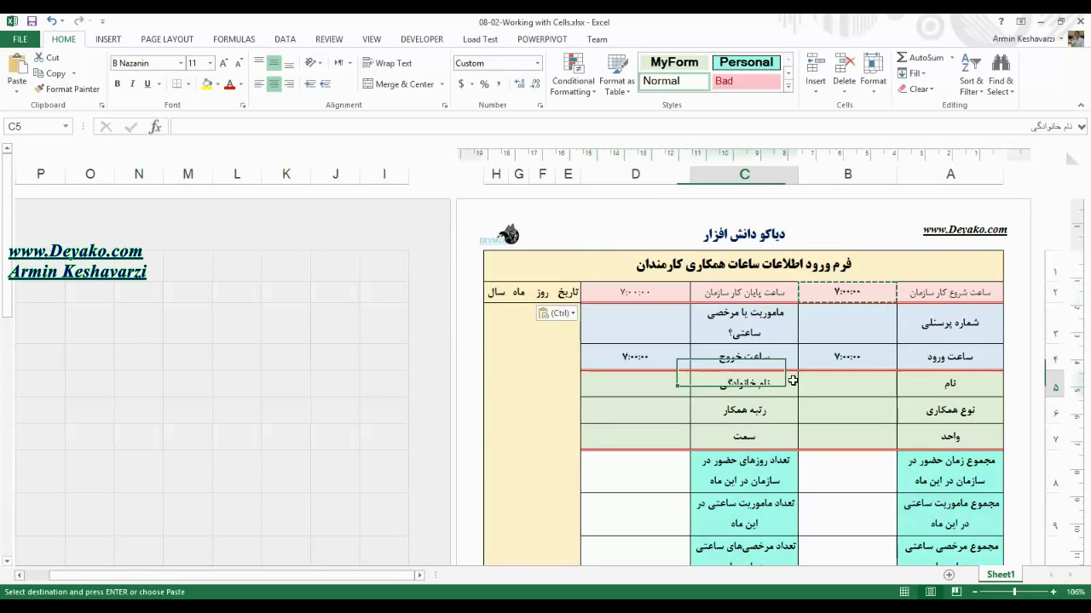
click(861, 327)
click(852, 346)
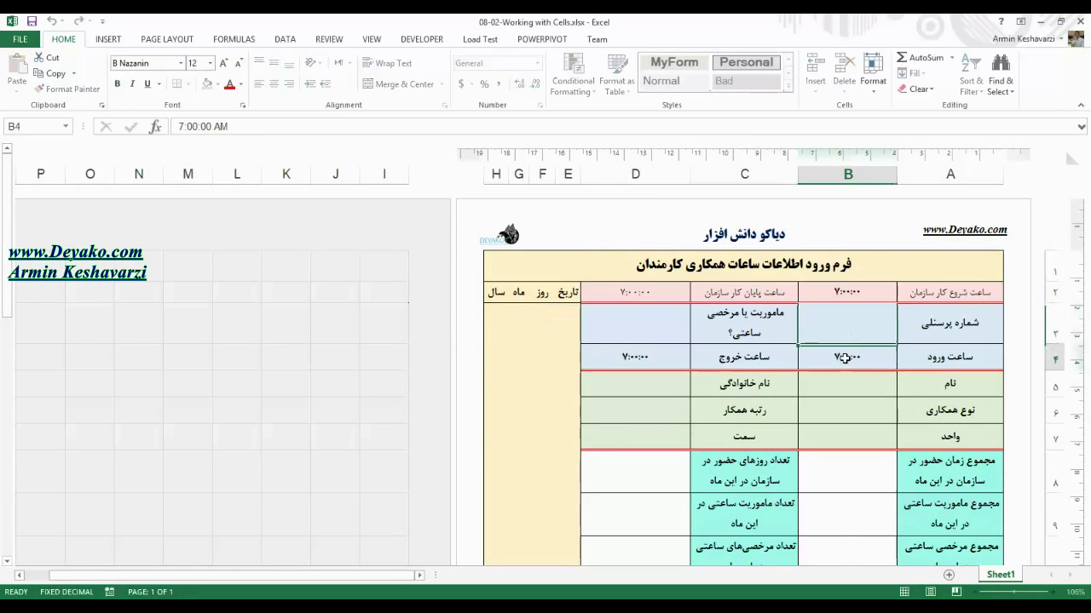
click(841, 298)
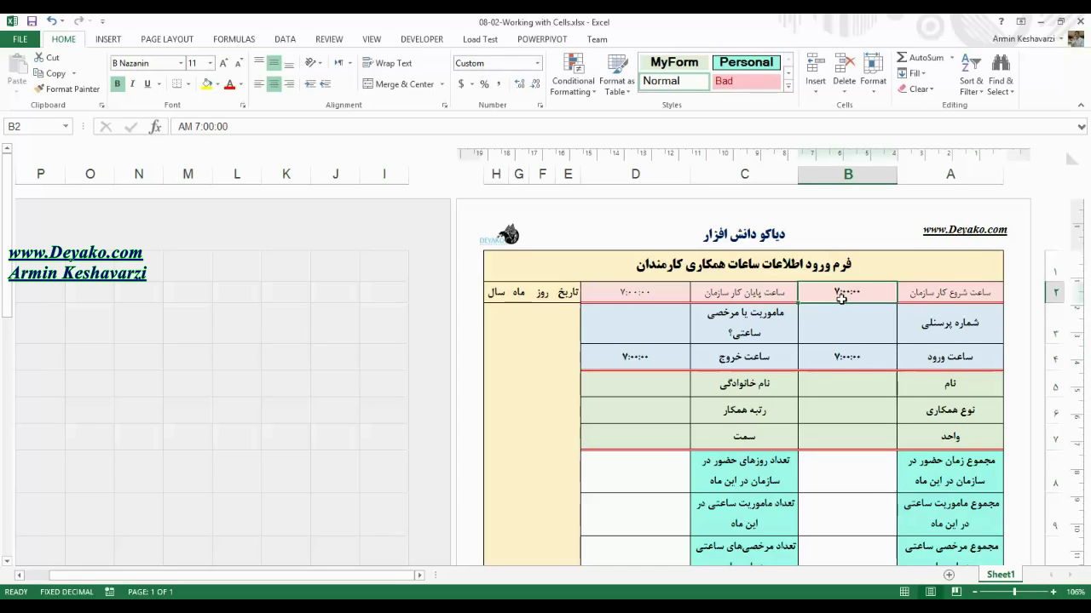
text(a)
key(Return)
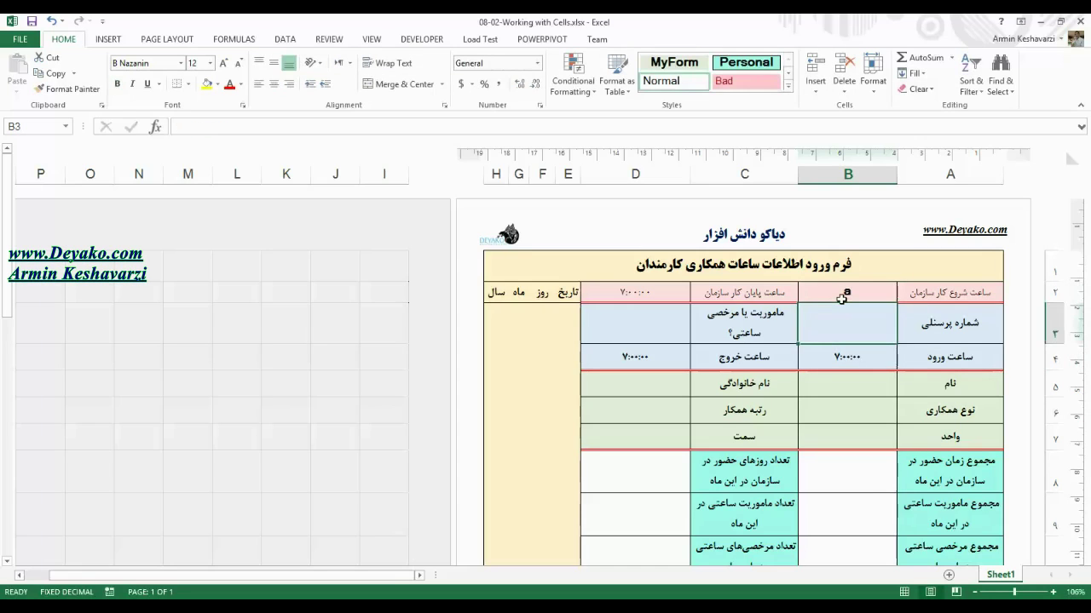
click(735, 319)
click(612, 333)
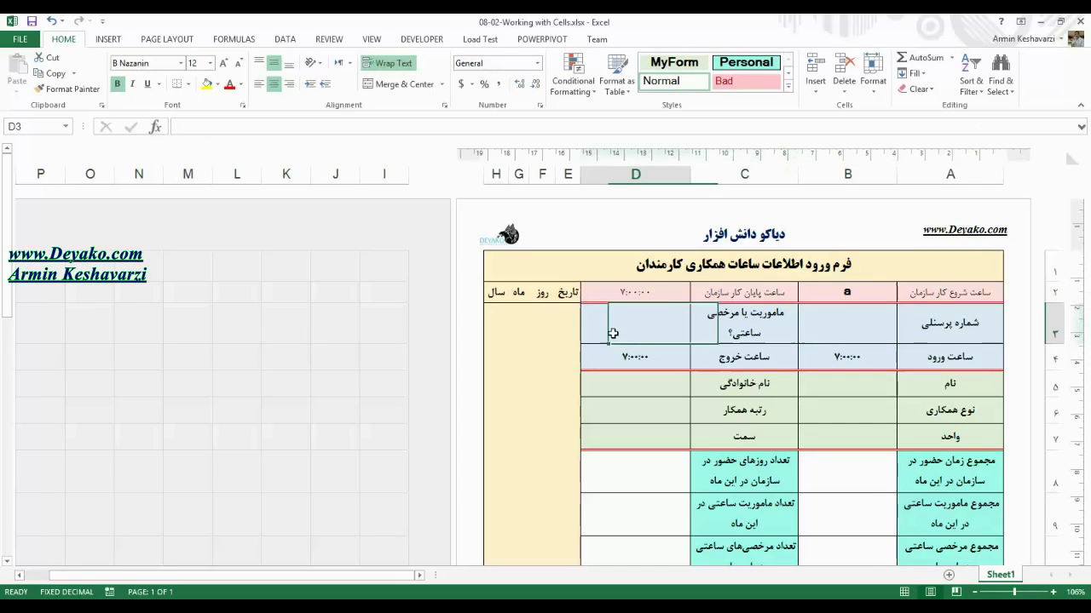
click(842, 289)
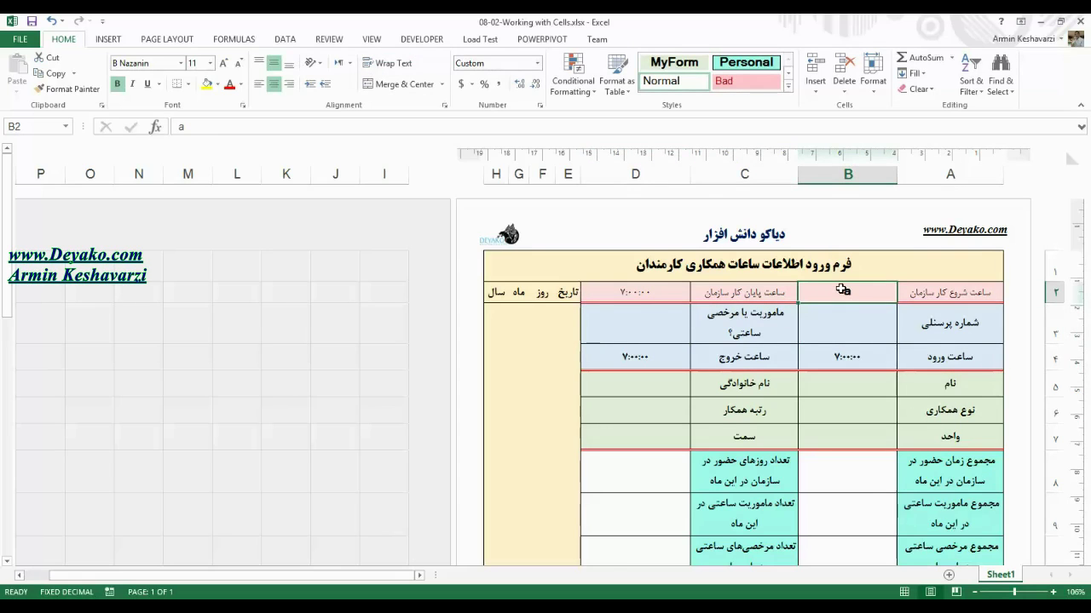
key(ctrl+z)
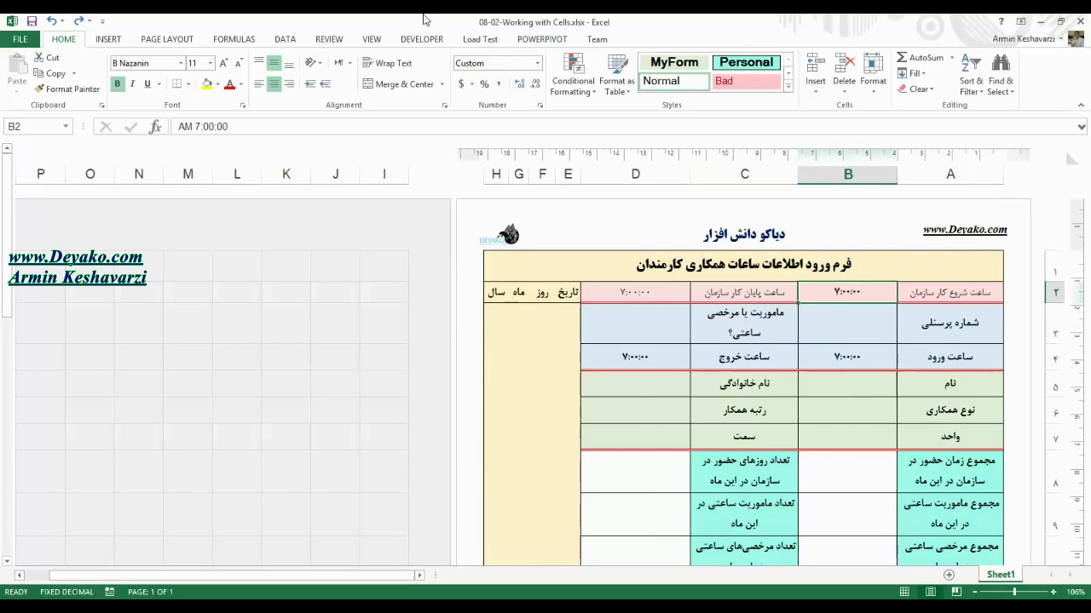
click(284, 39)
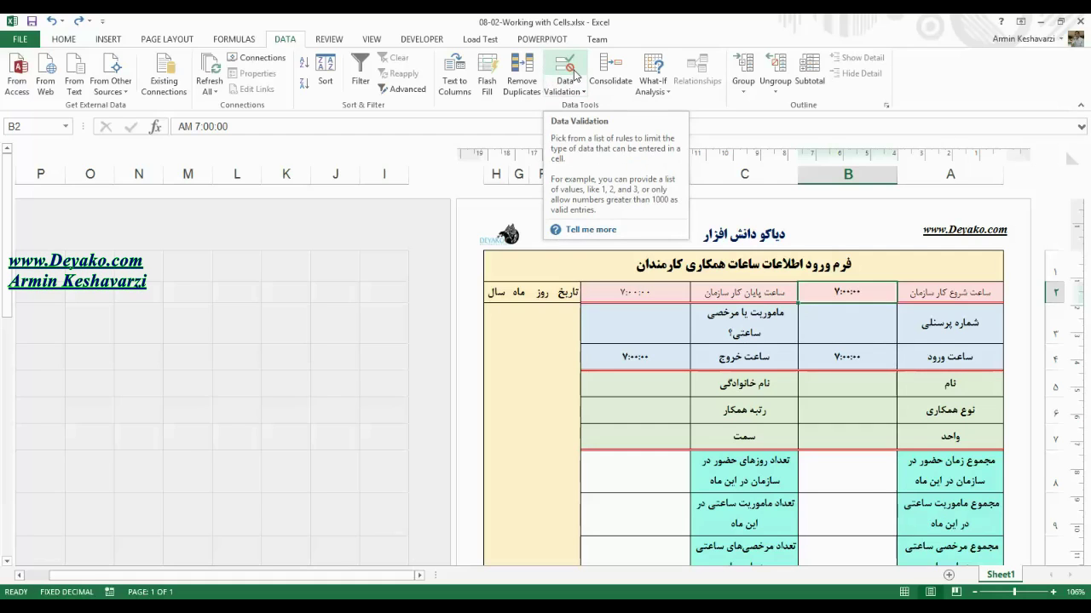
Open the Data Validation dialog, reposition it, and cancel without changes
click(574, 75)
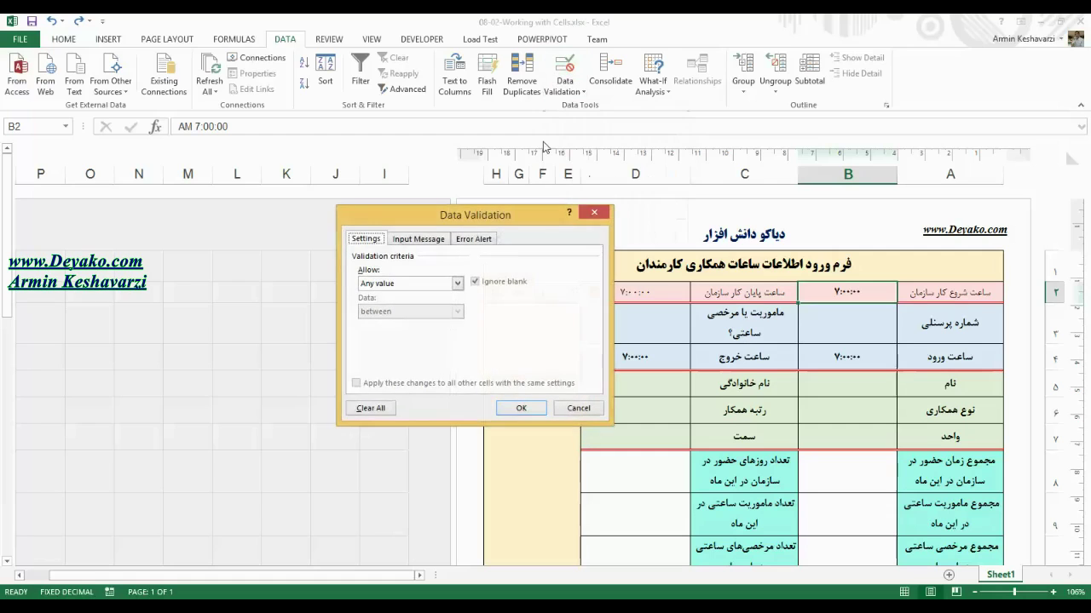
drag(460, 206, 526, 197)
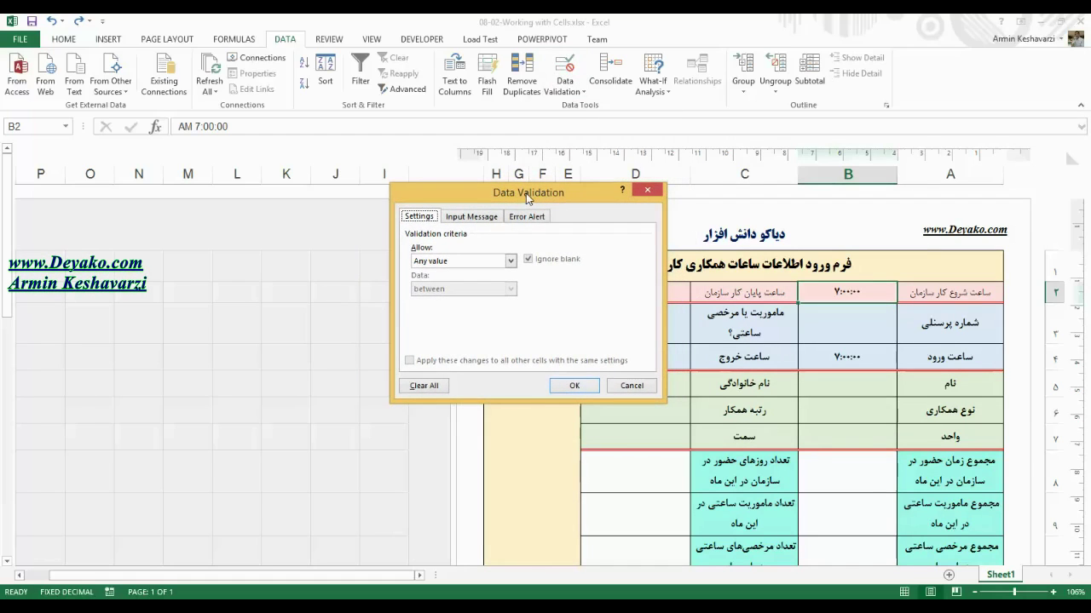
click(632, 385)
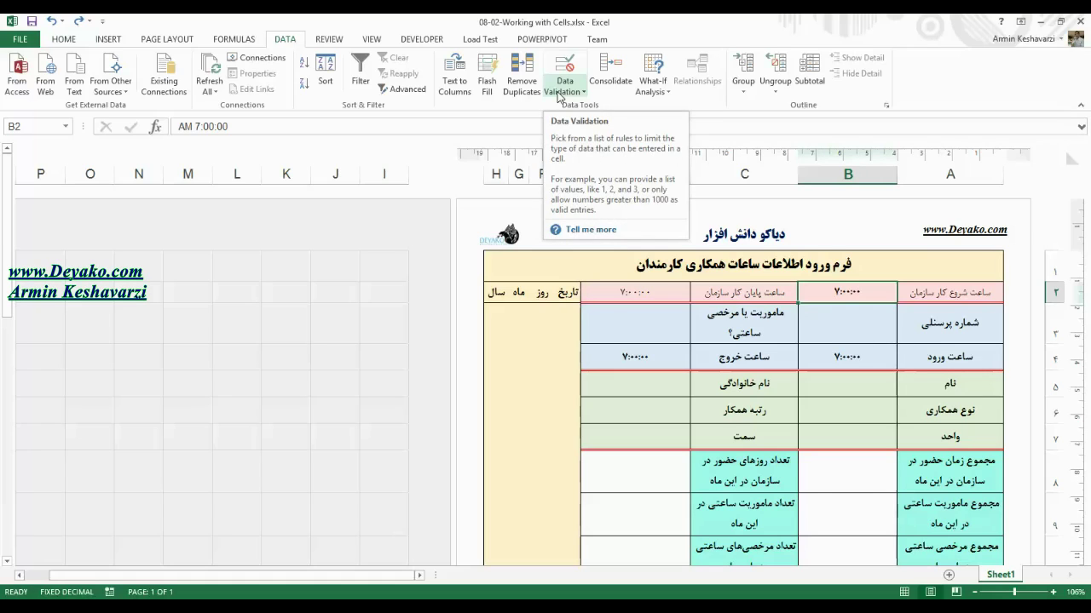
Set B2's data validation to allow Time values with the between comparison
click(562, 91)
click(562, 90)
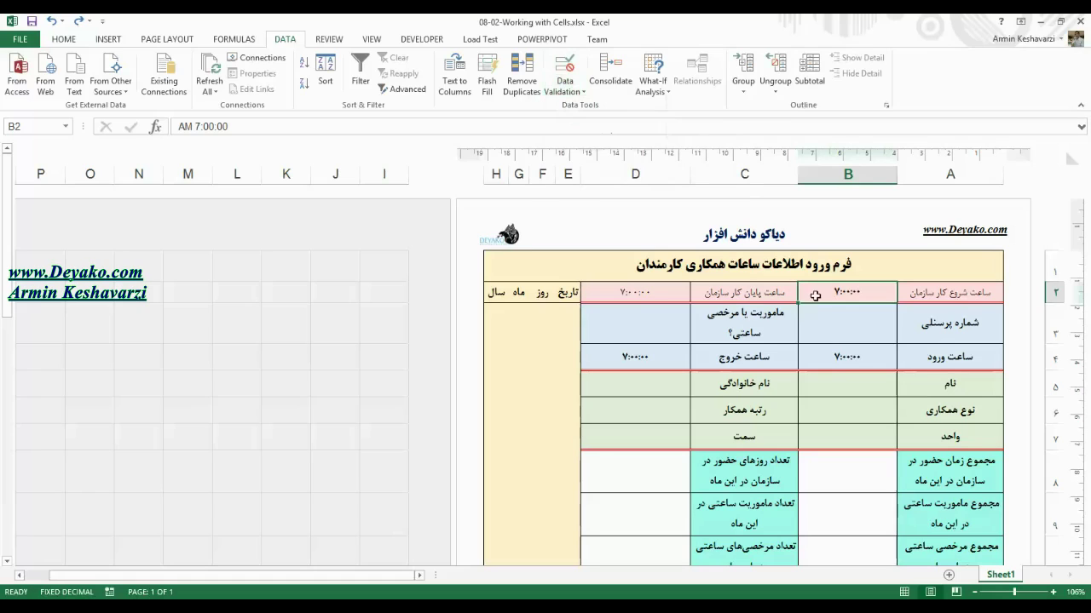
click(829, 323)
click(842, 292)
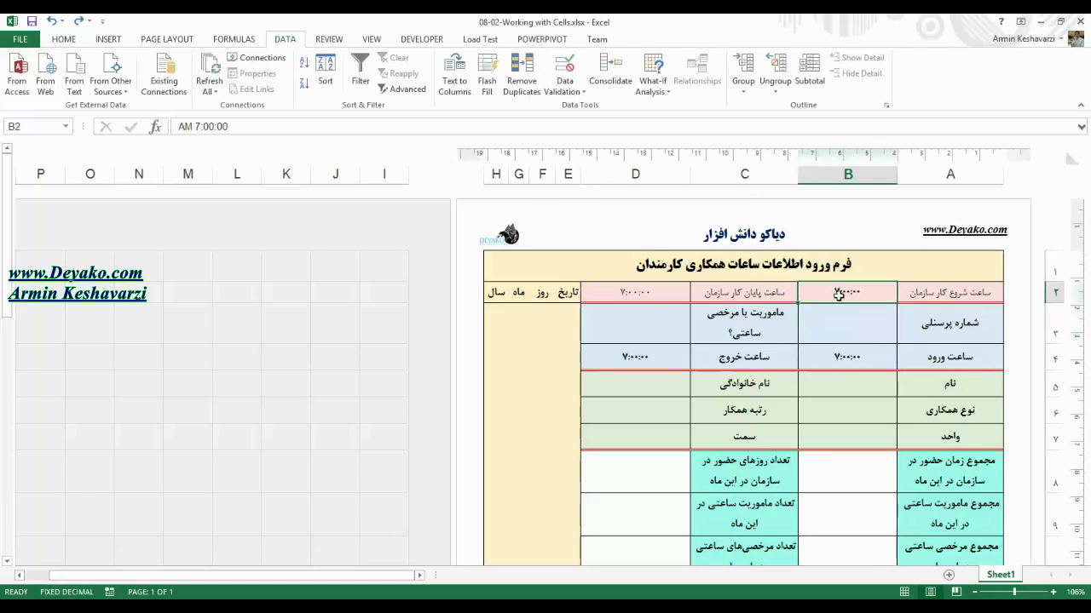
click(567, 68)
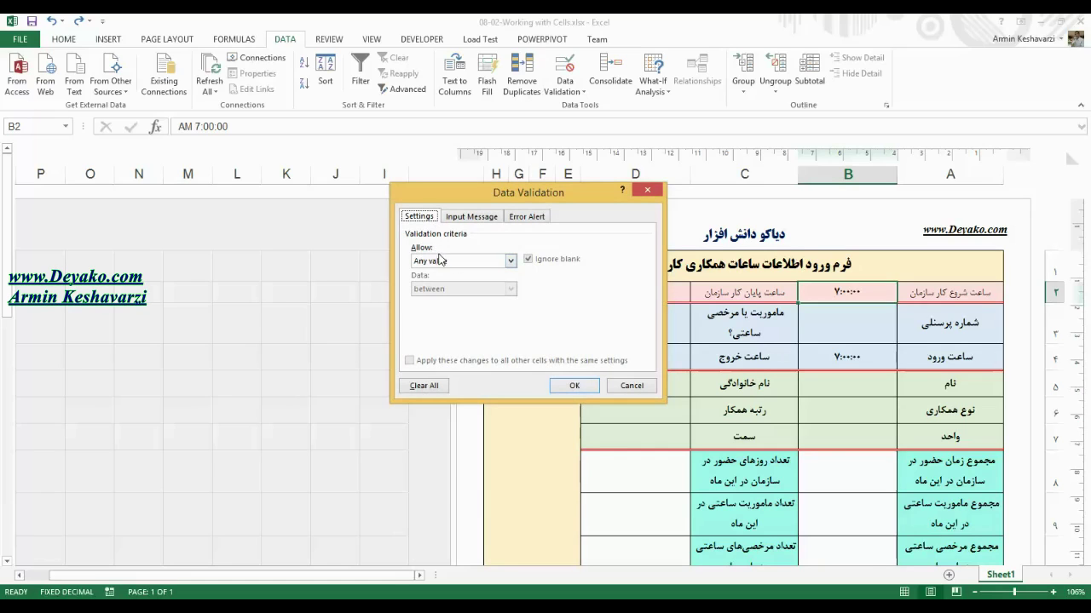
click(510, 262)
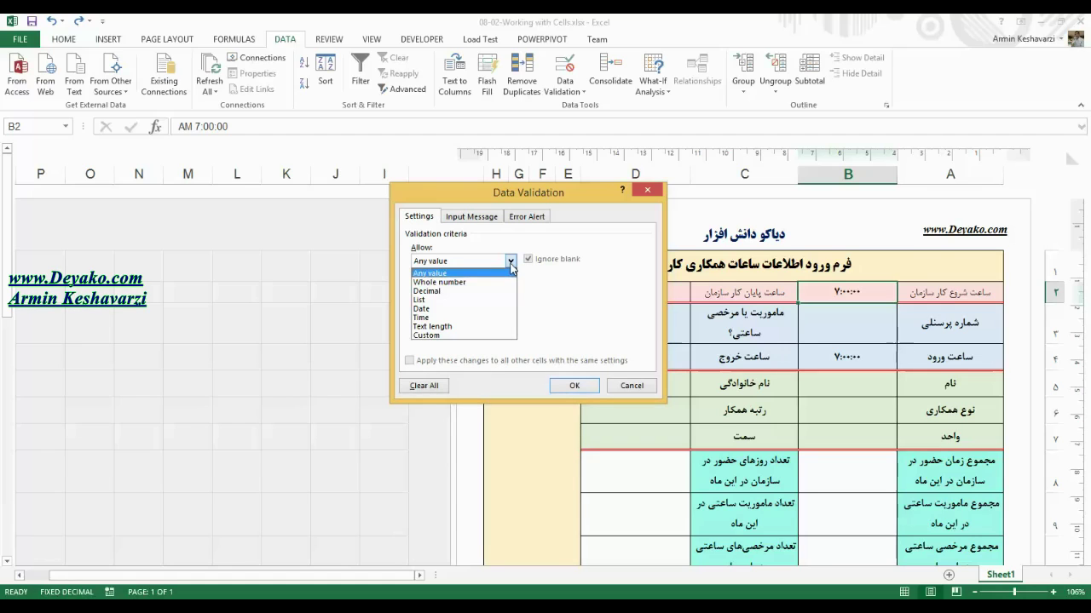
click(476, 318)
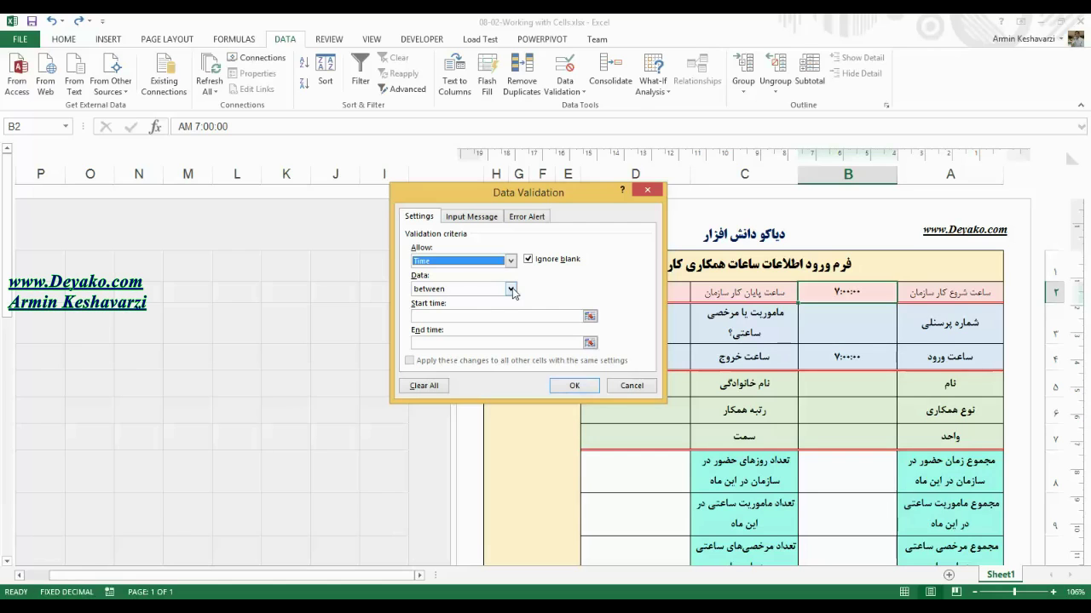
click(511, 289)
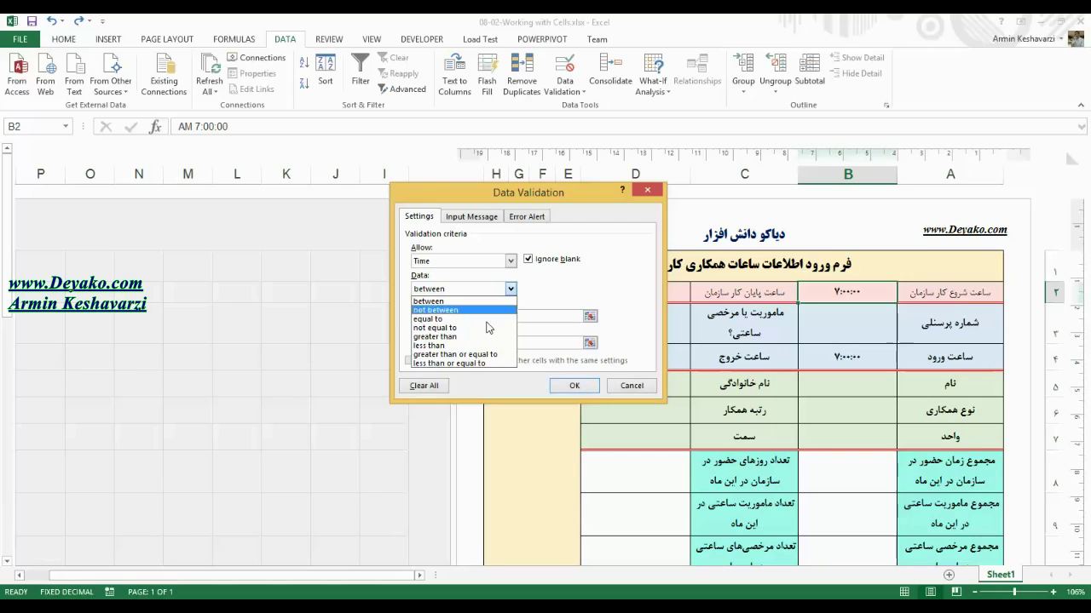
click(481, 301)
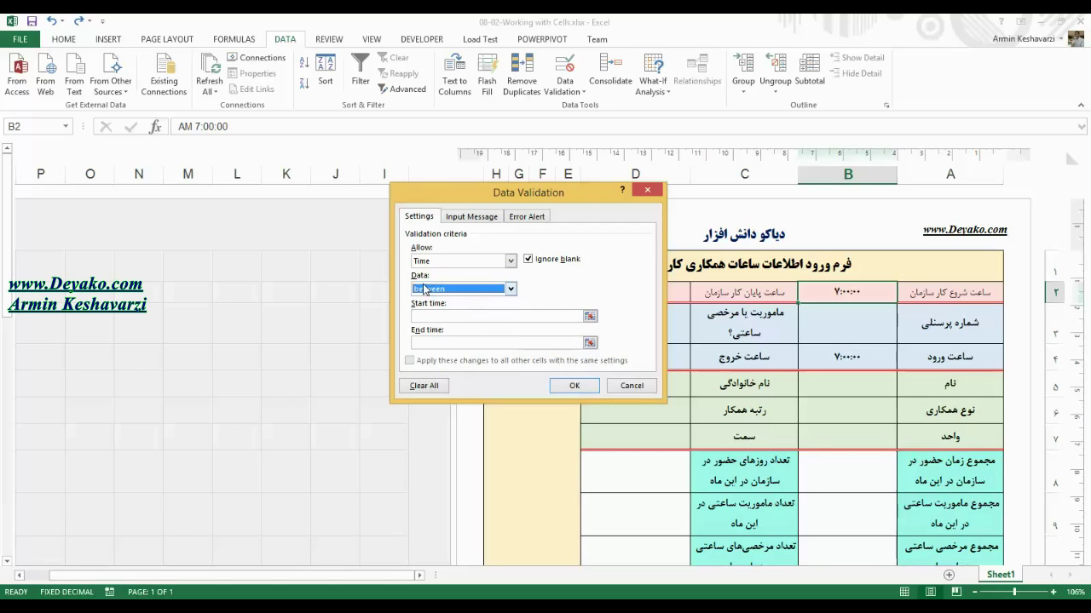
Enter 00:00 as the validation start time and 23:59 as the end time
click(438, 315)
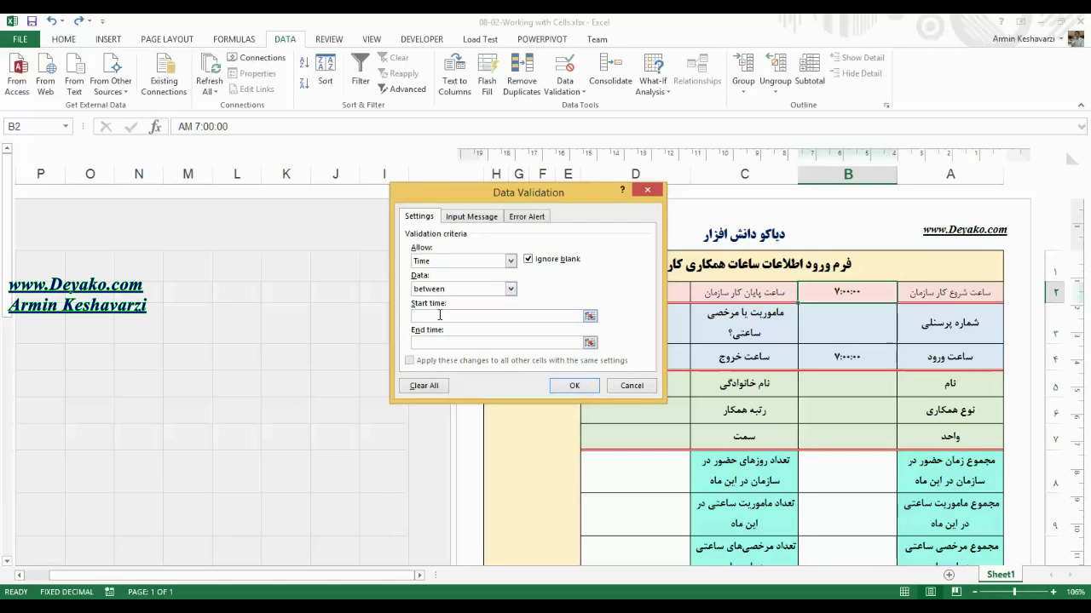
click(450, 340)
text(12:)
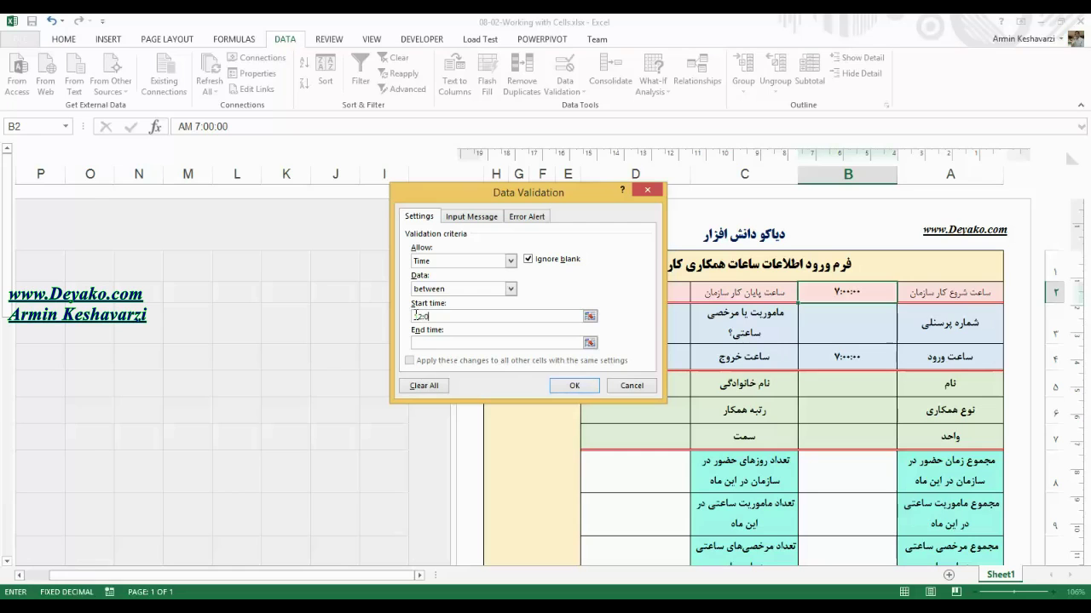
text(00)
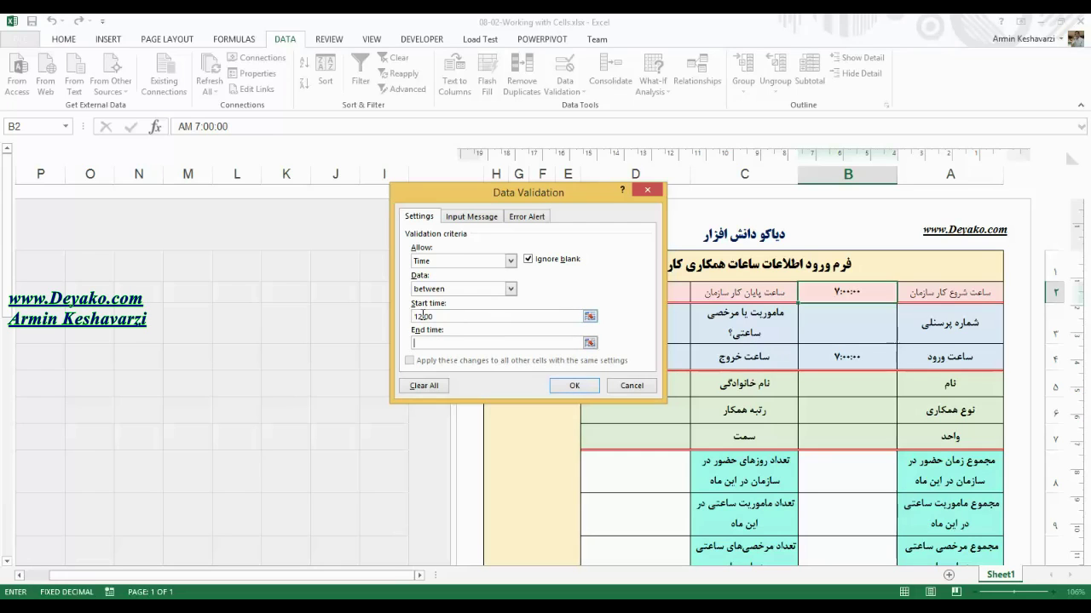
drag(424, 316, 408, 315)
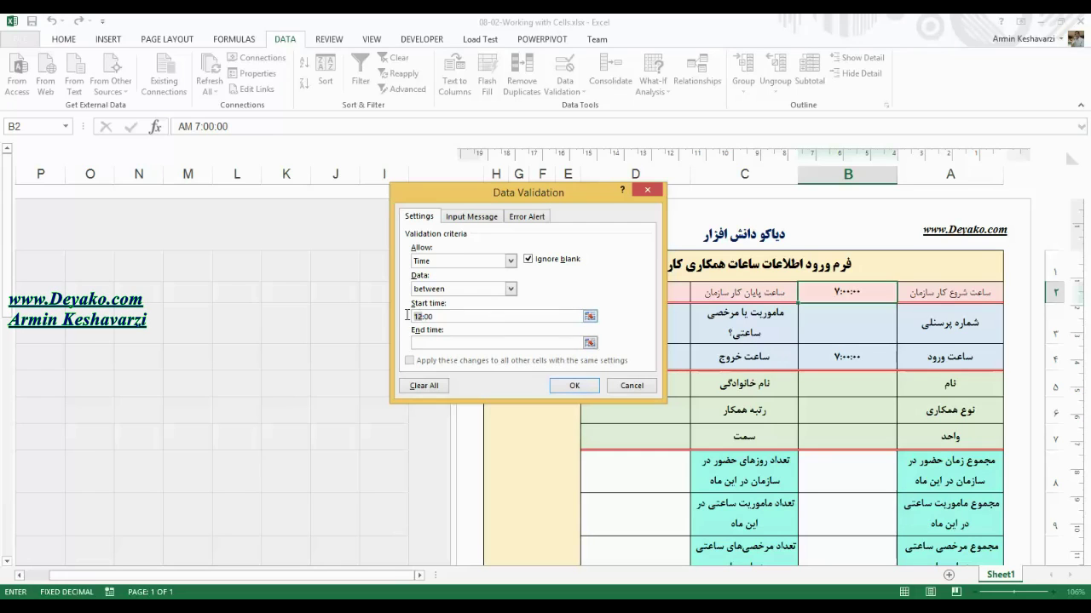
text(00)
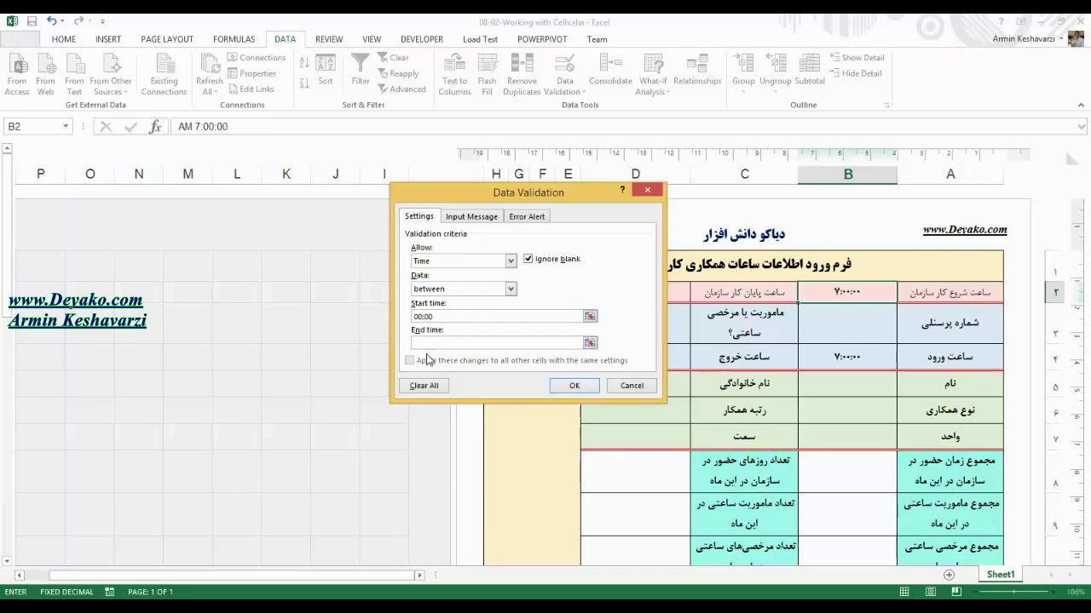
click(446, 343)
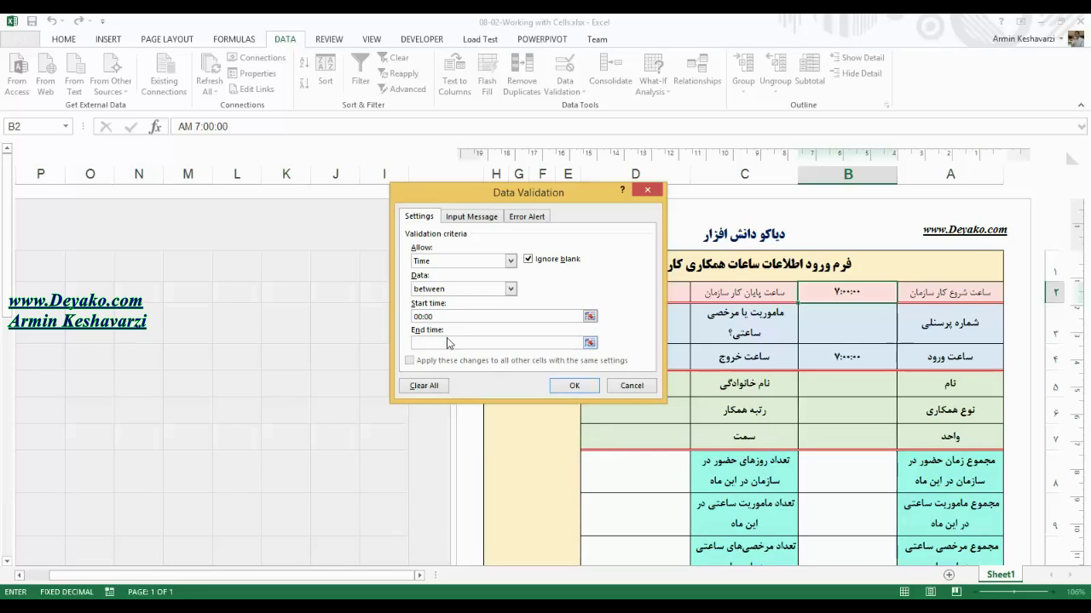
text(23:59)
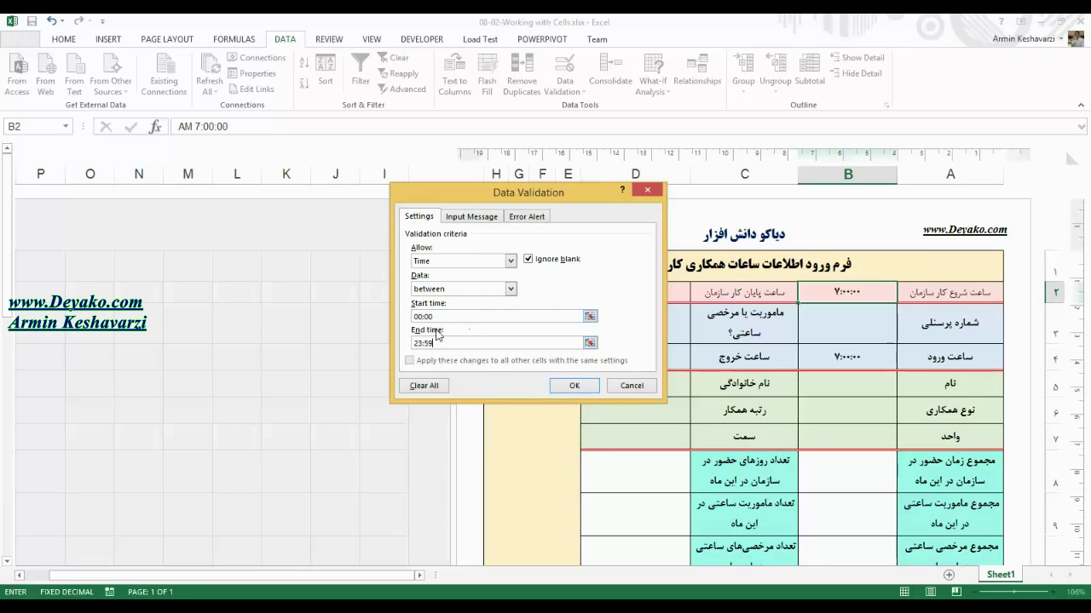
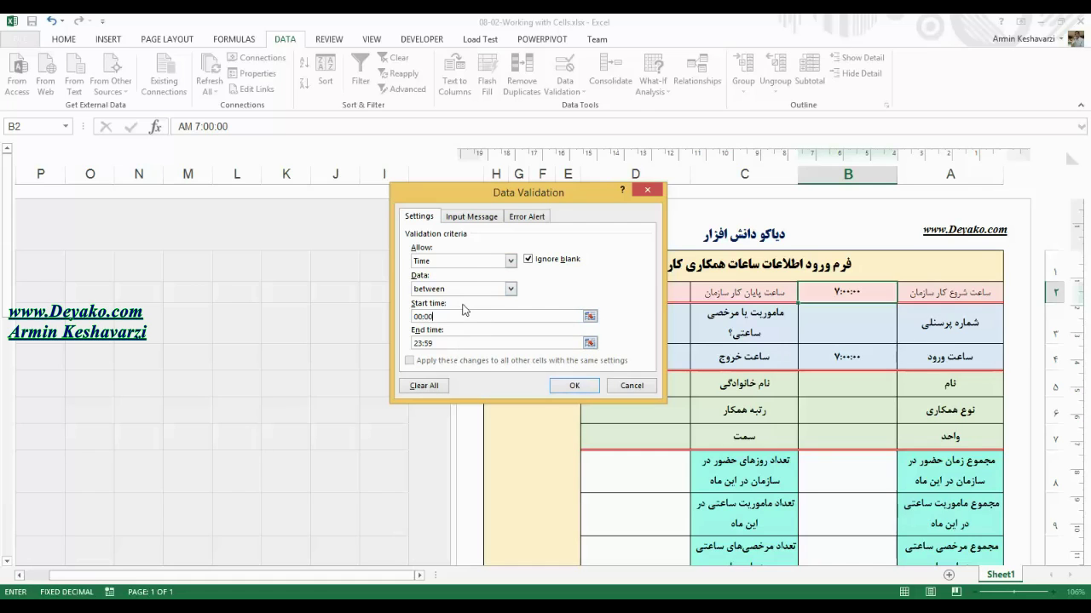
Apply B2's 00:00–23:59 time rule and test it with 'a', which is rejected
click(564, 388)
key(Return)
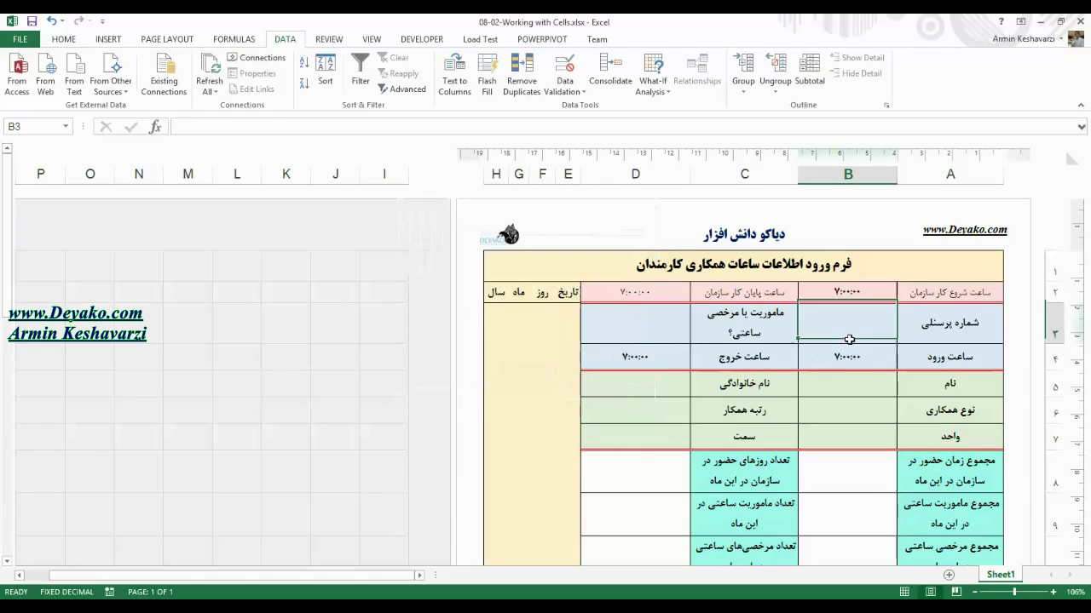
click(855, 291)
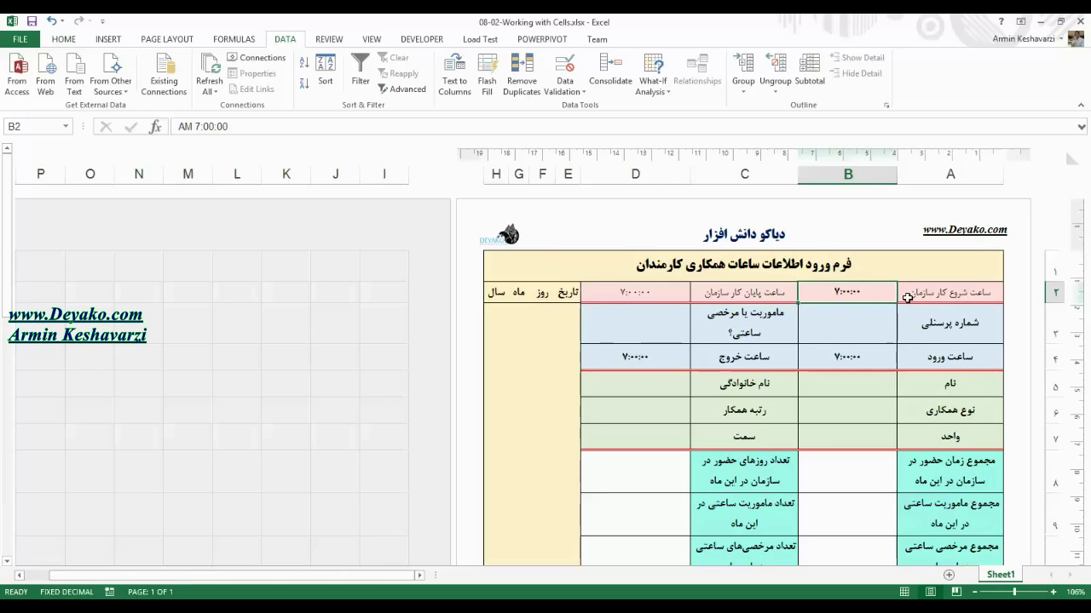
text(a)
key(Return)
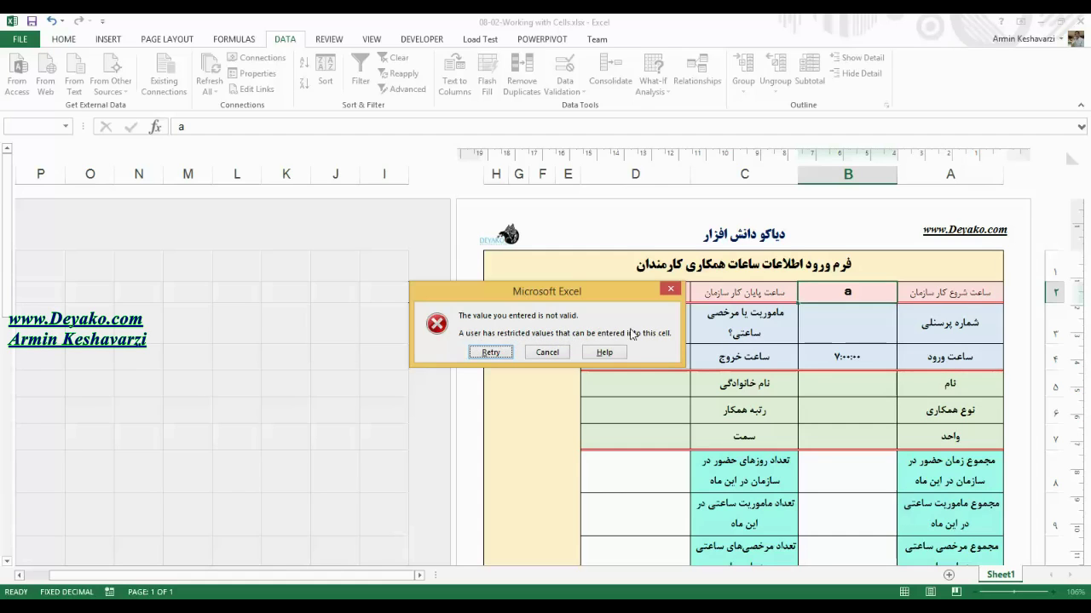
Retry B2 with 5, which is also rejected, and cancel so B2 keeps 7:00:00
click(485, 352)
text(a)
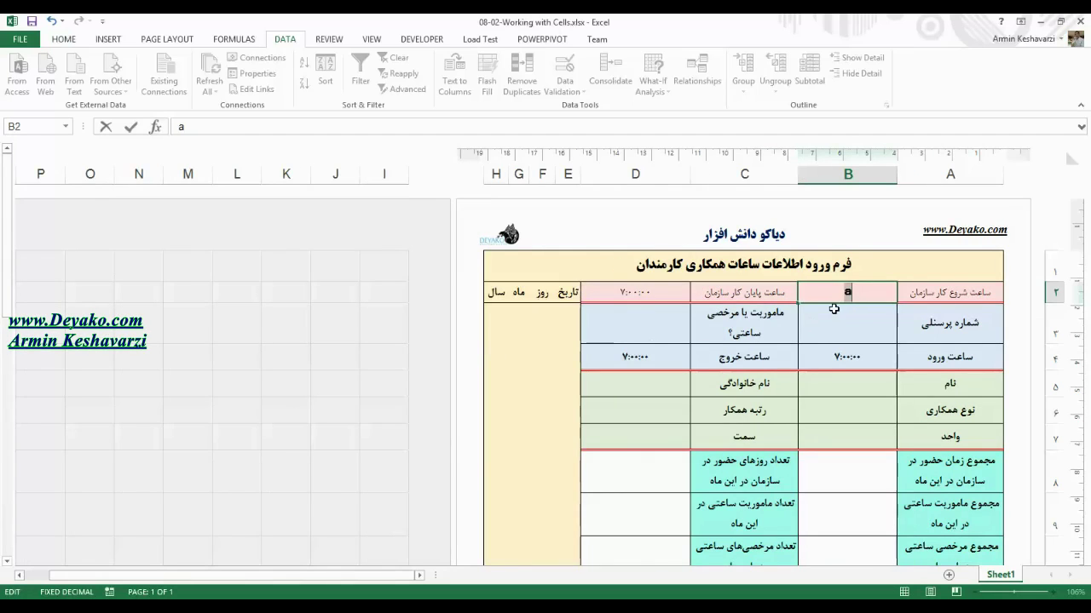
key(BackSpace)
text(5)
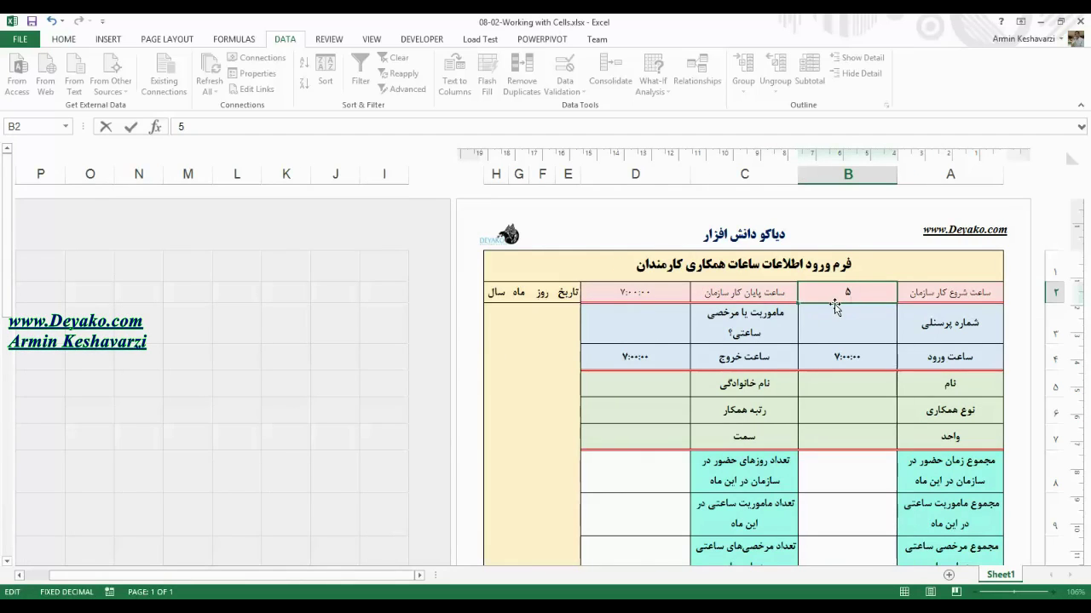
key(Return)
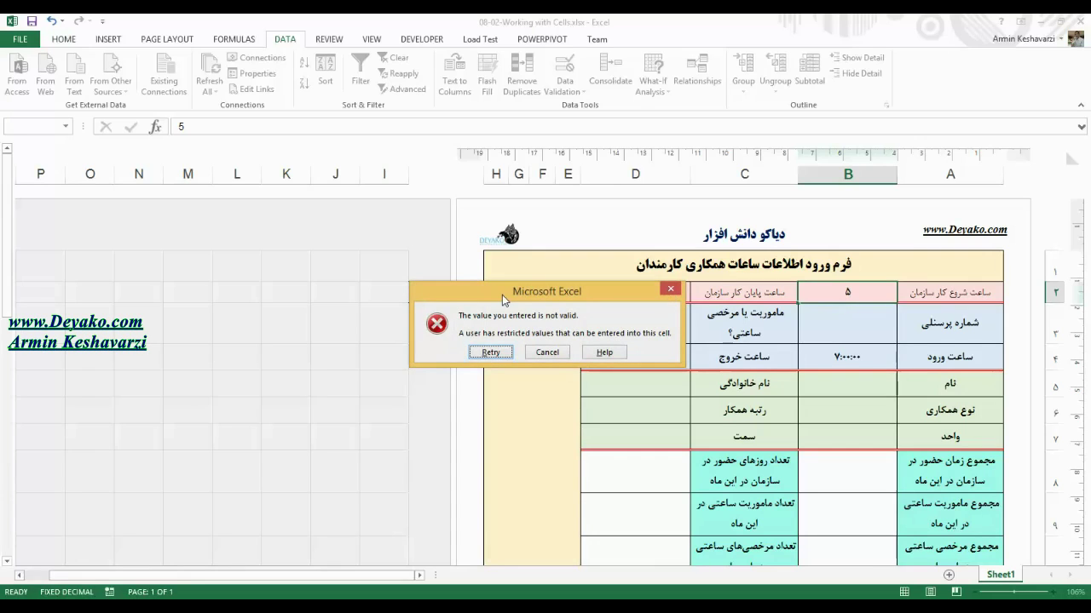
click(551, 354)
key(Return)
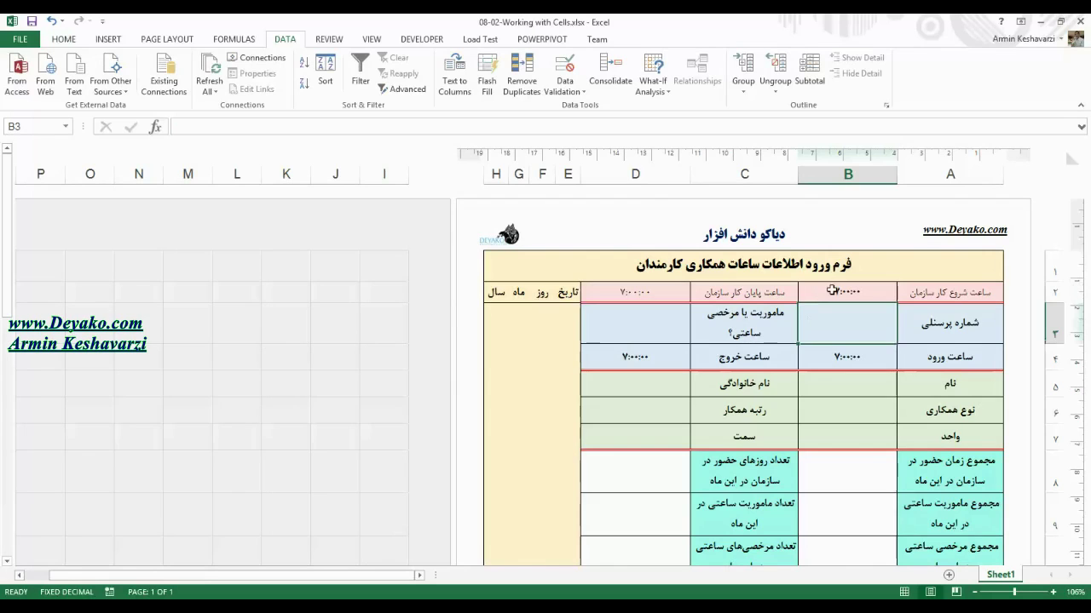
click(832, 291)
In B2's validation Error Alert settings, enter the Persian title خطا
click(578, 85)
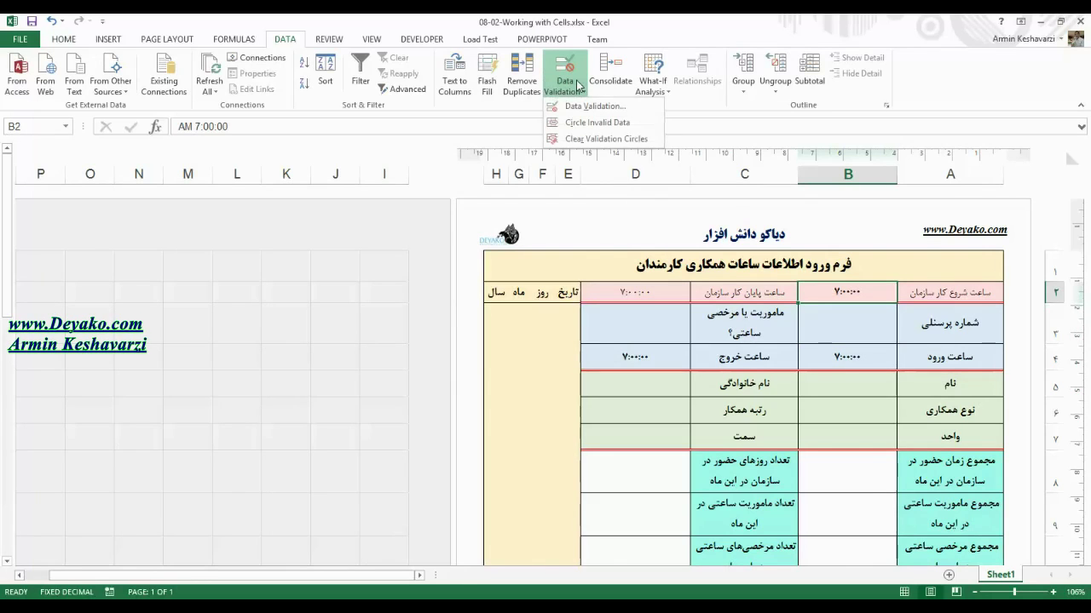
click(574, 72)
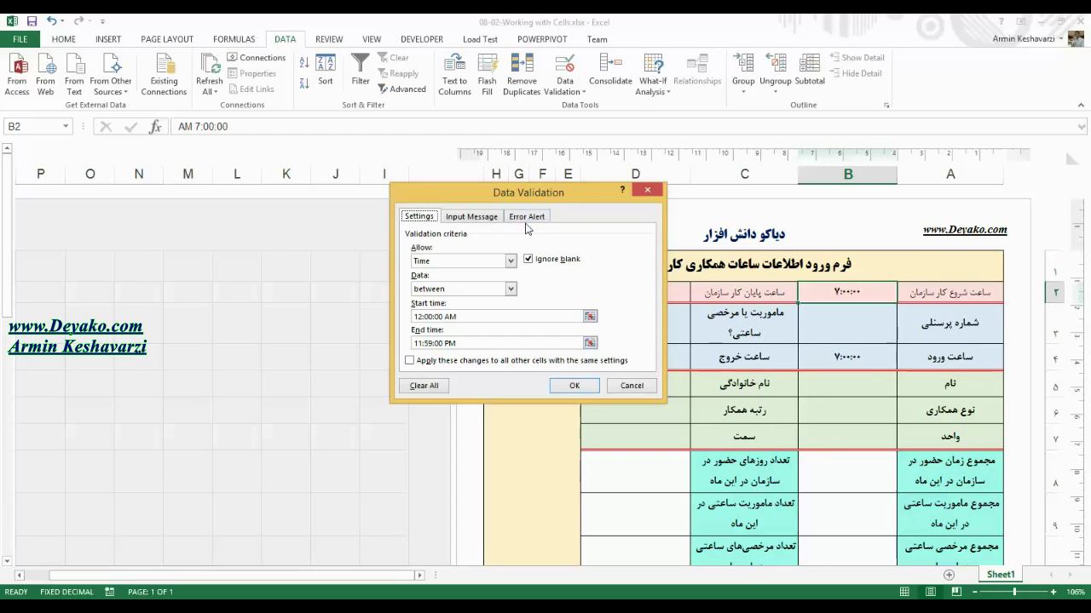
click(534, 220)
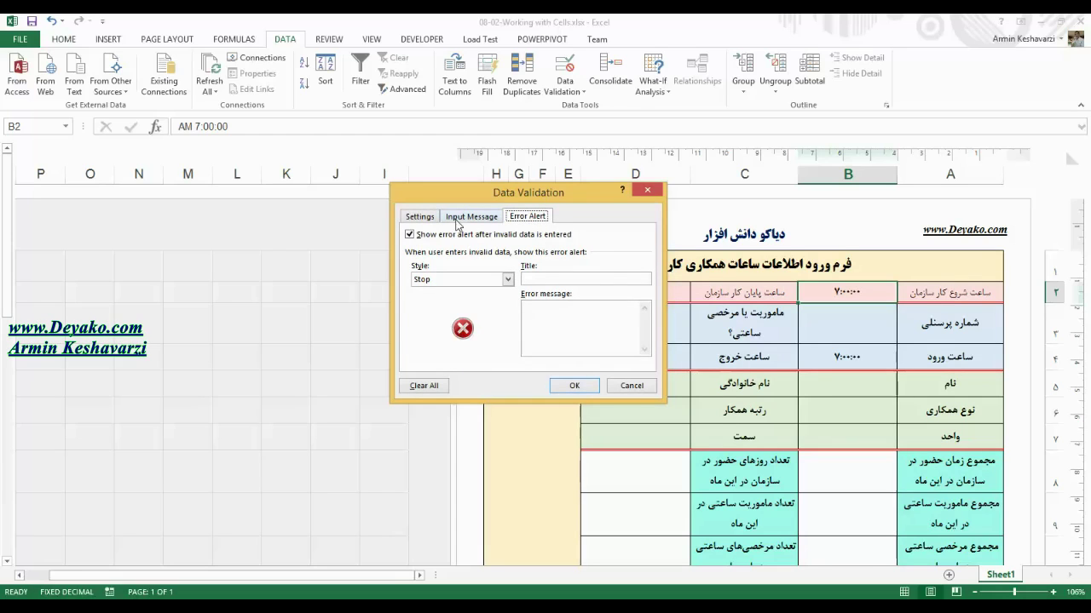
click(429, 219)
click(528, 218)
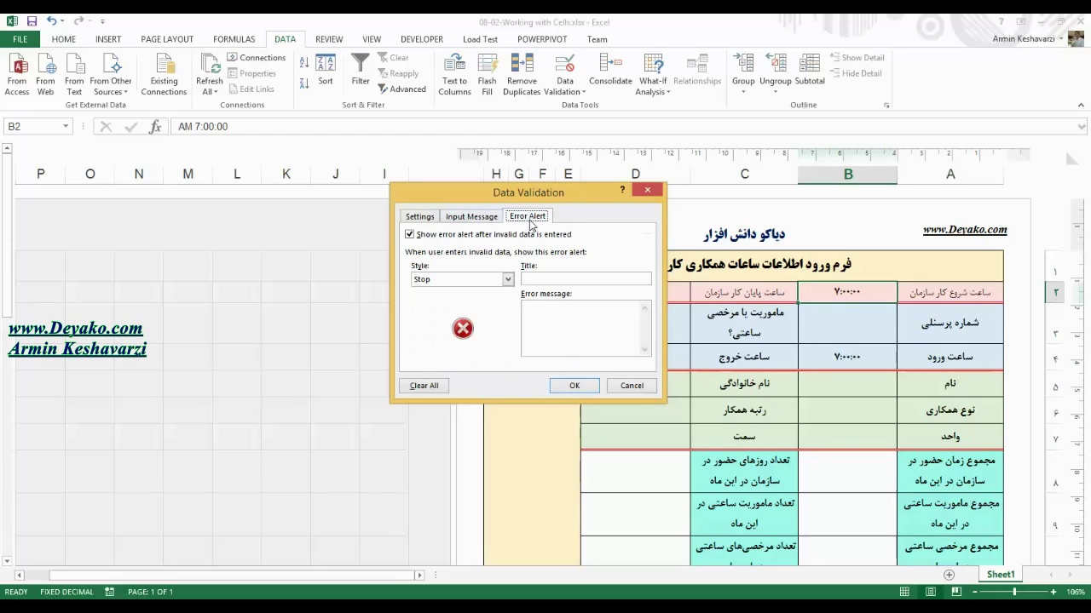
click(539, 276)
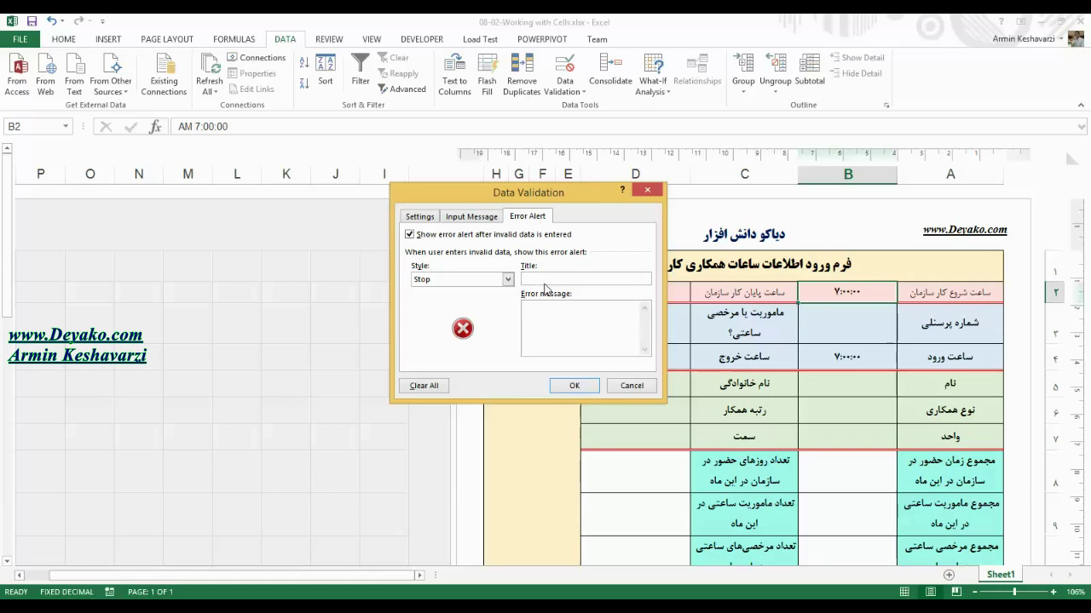
text(ou)
key(ctrl+shift)
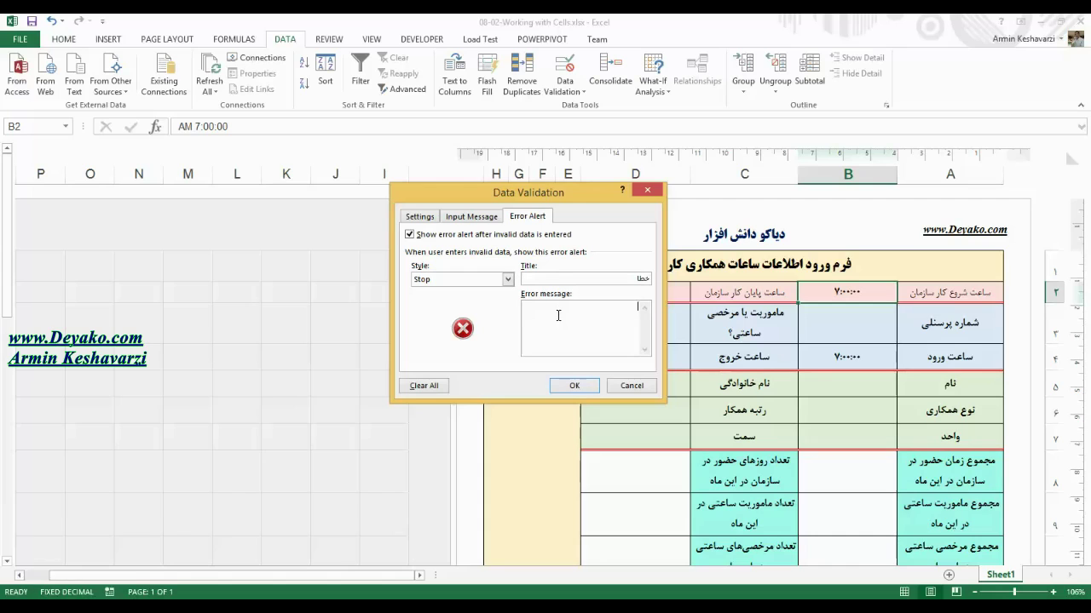
Type the Persian error message asking for times in hh:mm:ss format
text(س)
key(BackSpace)
key(BackSpace)
text(ه ص )
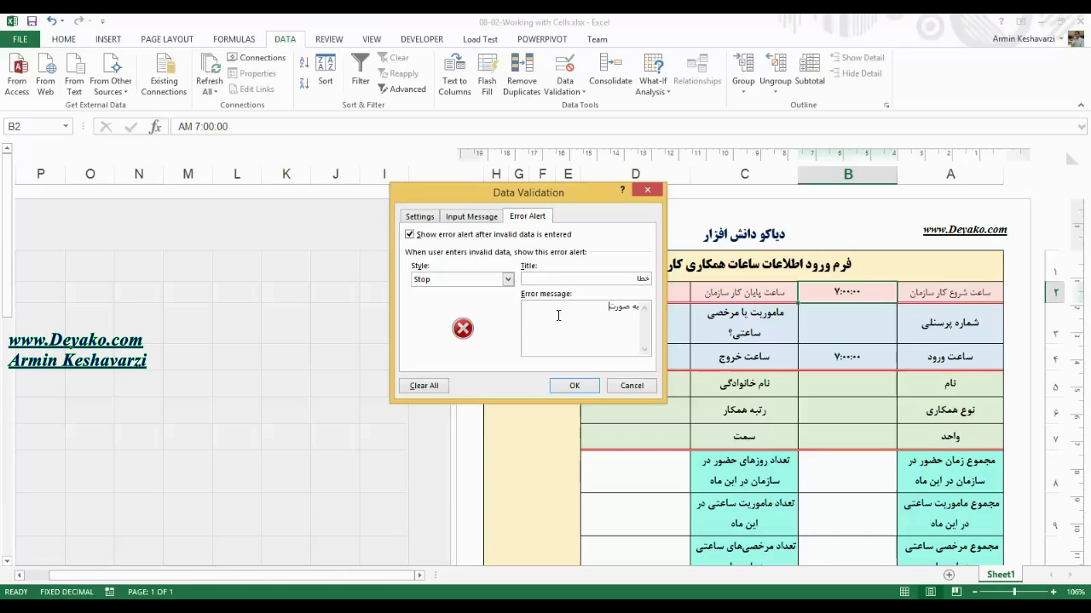
text(  ش)
text(د شود:)
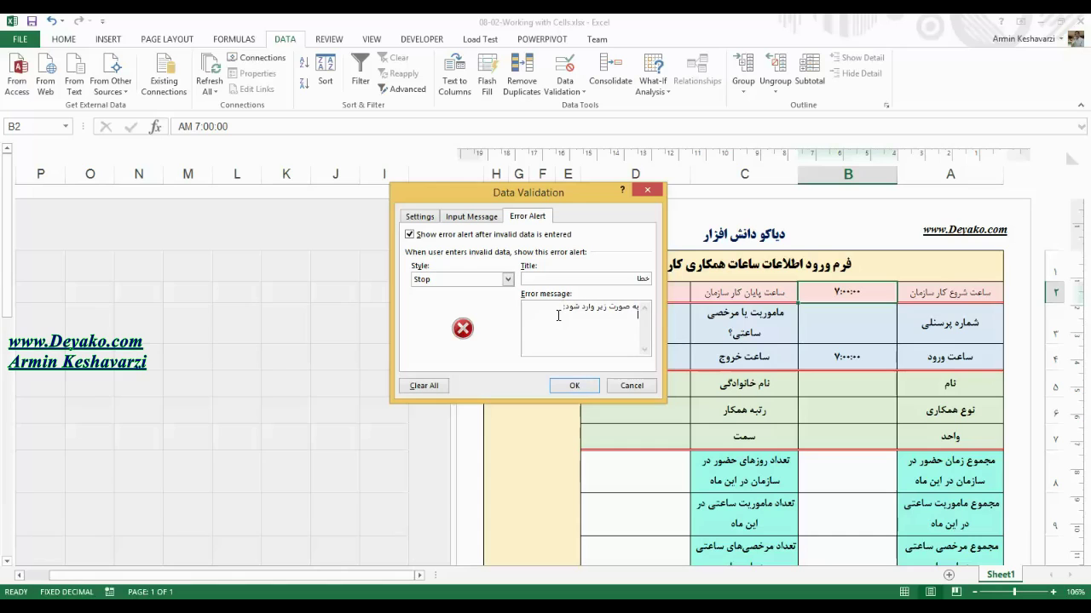
text(۱)
text(:m)
text(.)
text(s)
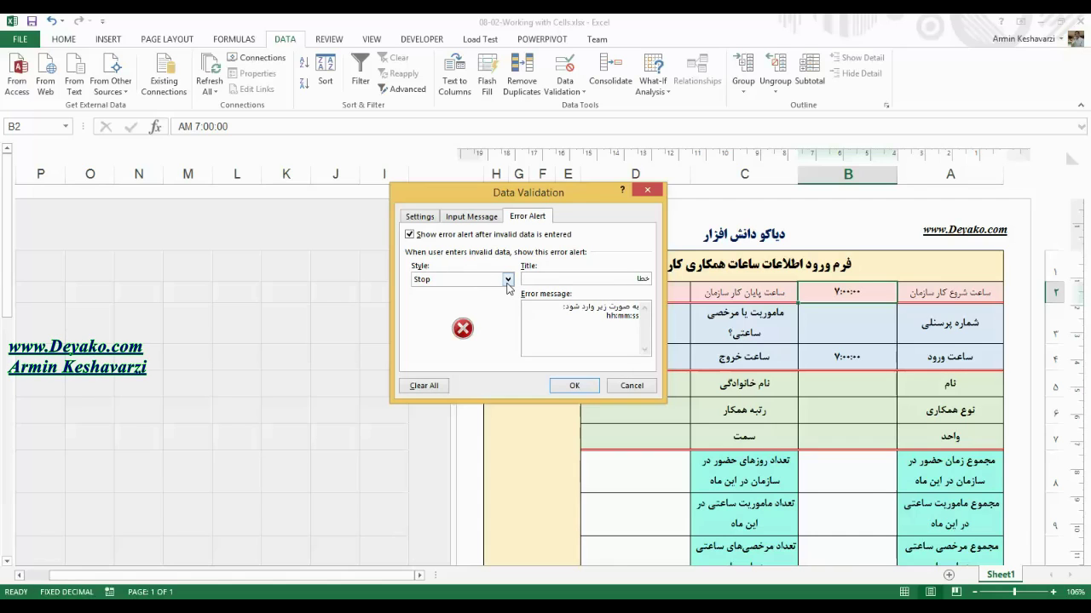
Try the Information and Warning alert styles, then return to Stop and save the alert
click(507, 279)
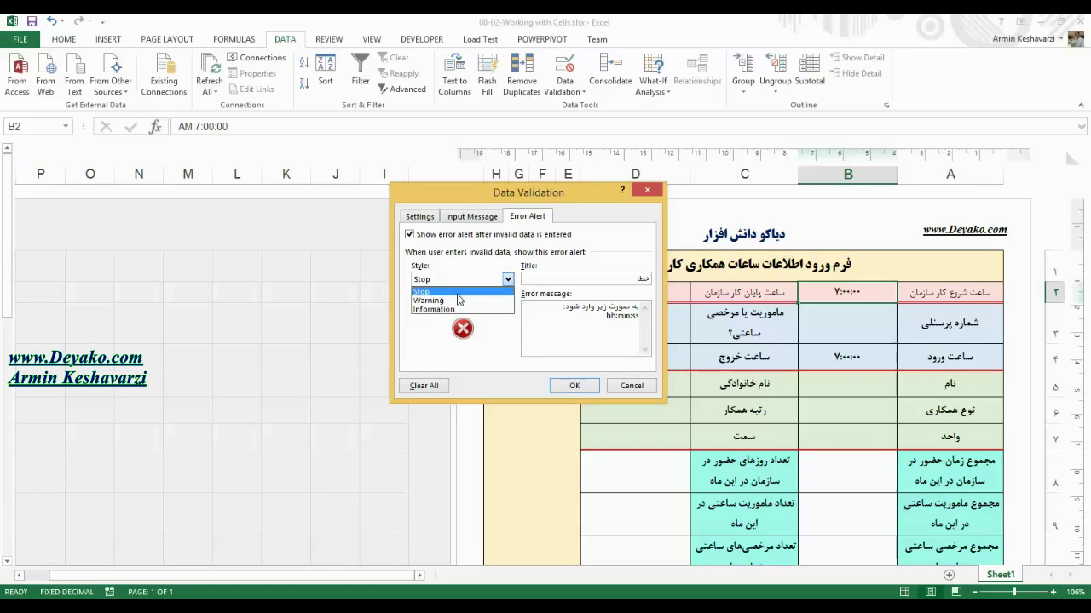
click(491, 279)
click(495, 278)
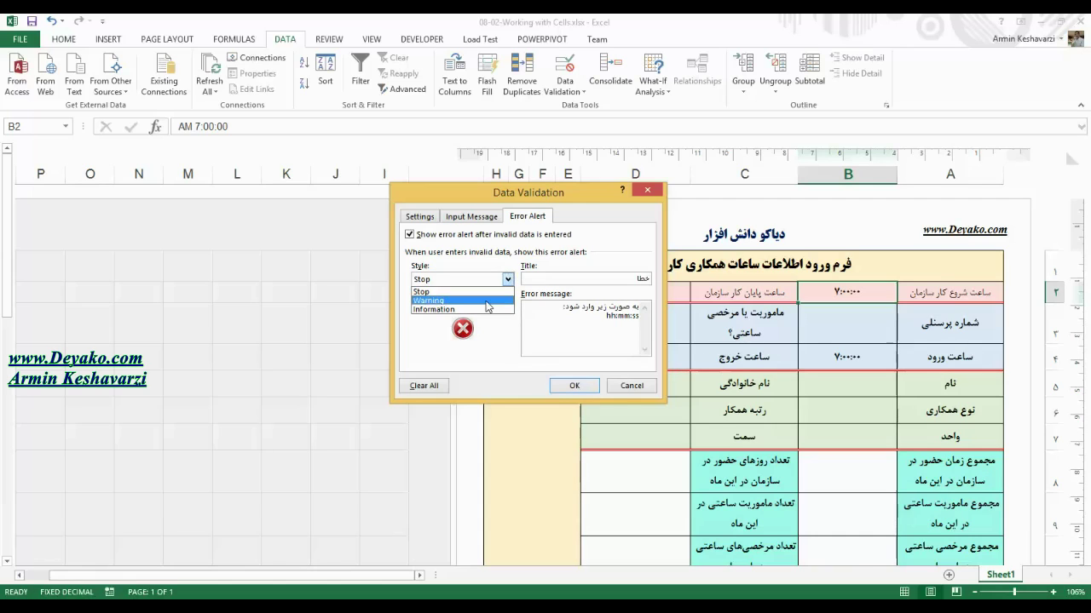
click(471, 310)
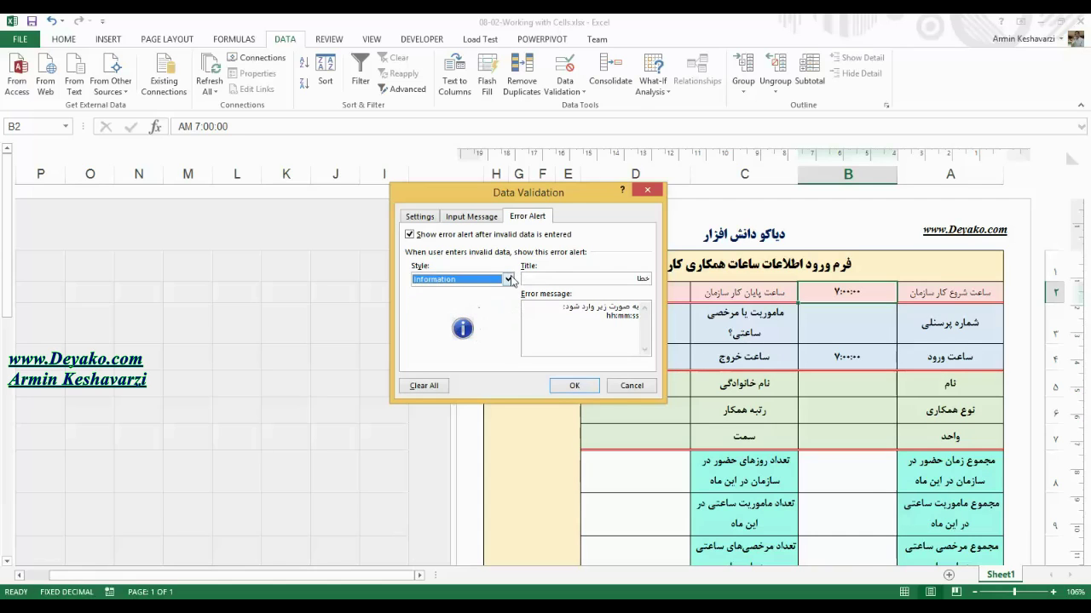
click(508, 279)
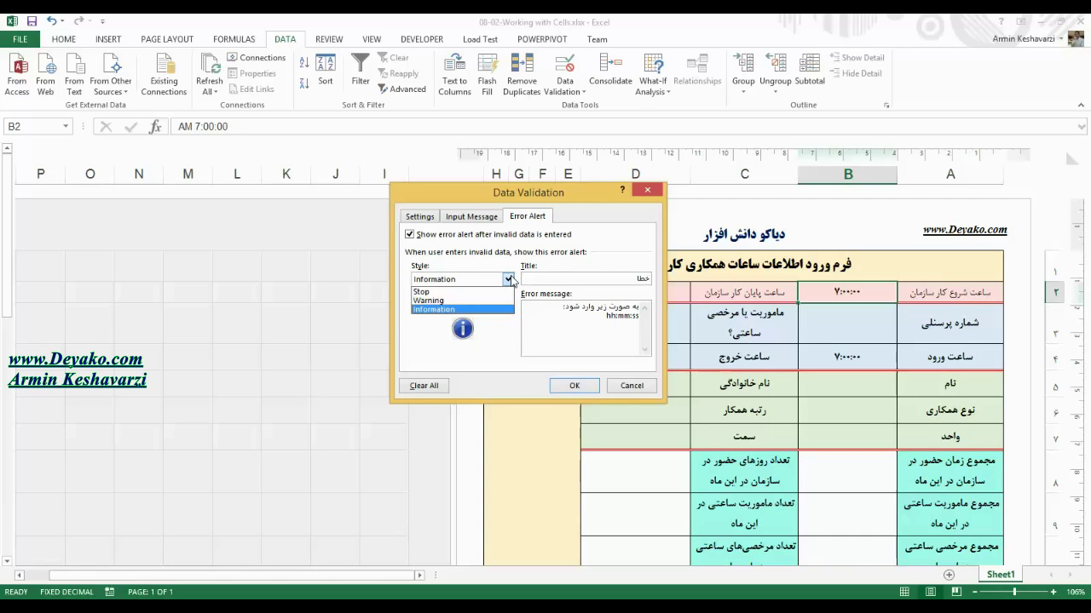
click(464, 300)
click(490, 279)
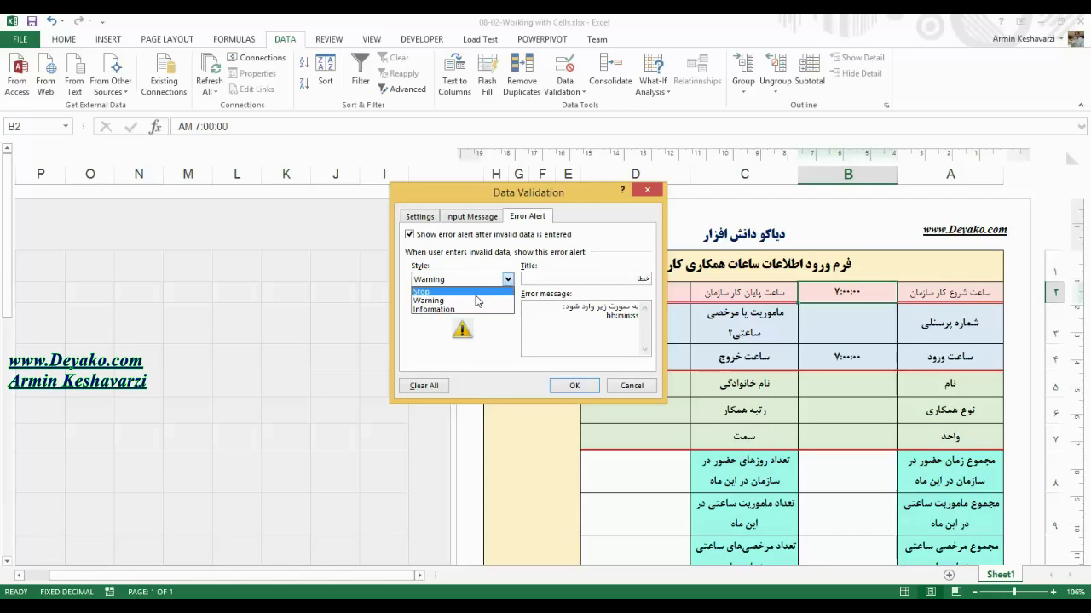
click(486, 290)
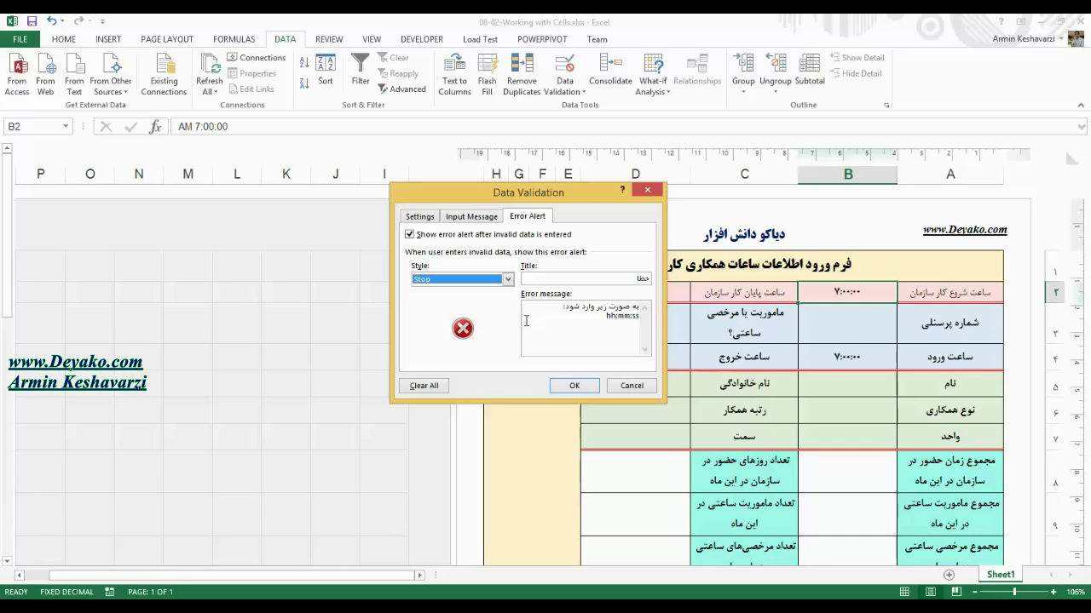
click(574, 385)
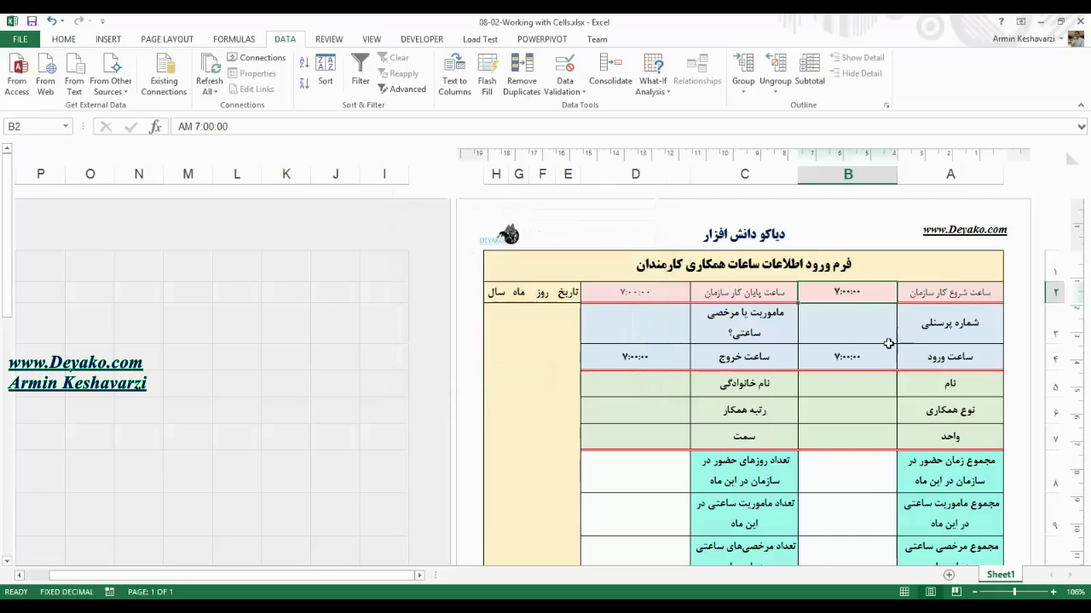
Enter 4 in B2, cancel the خطا alert that rejects it, and reselect B2 holding 7:00:00
text(4)
key(Return)
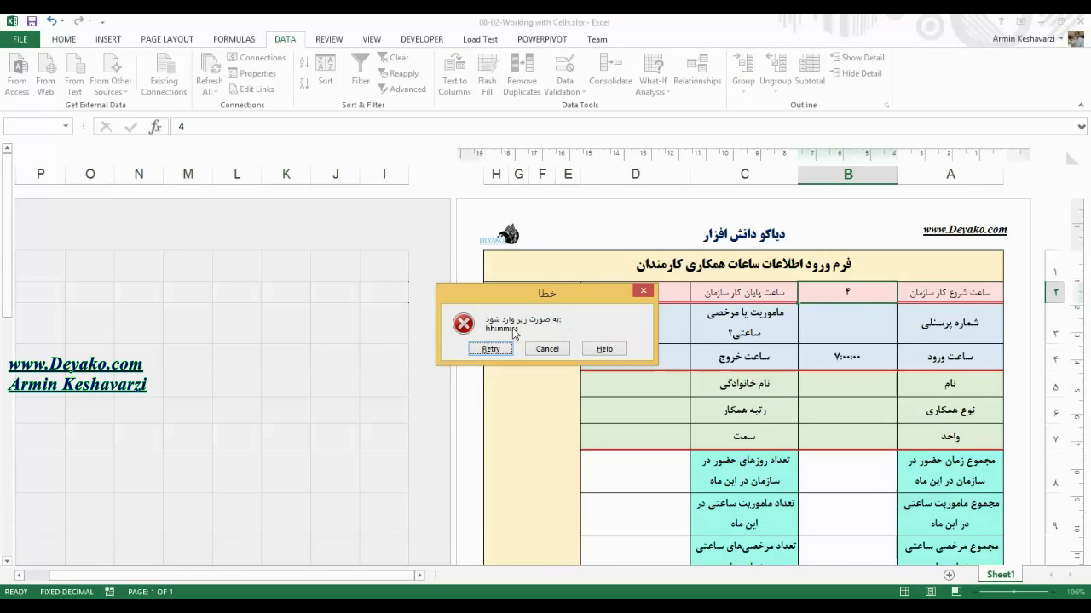
click(555, 352)
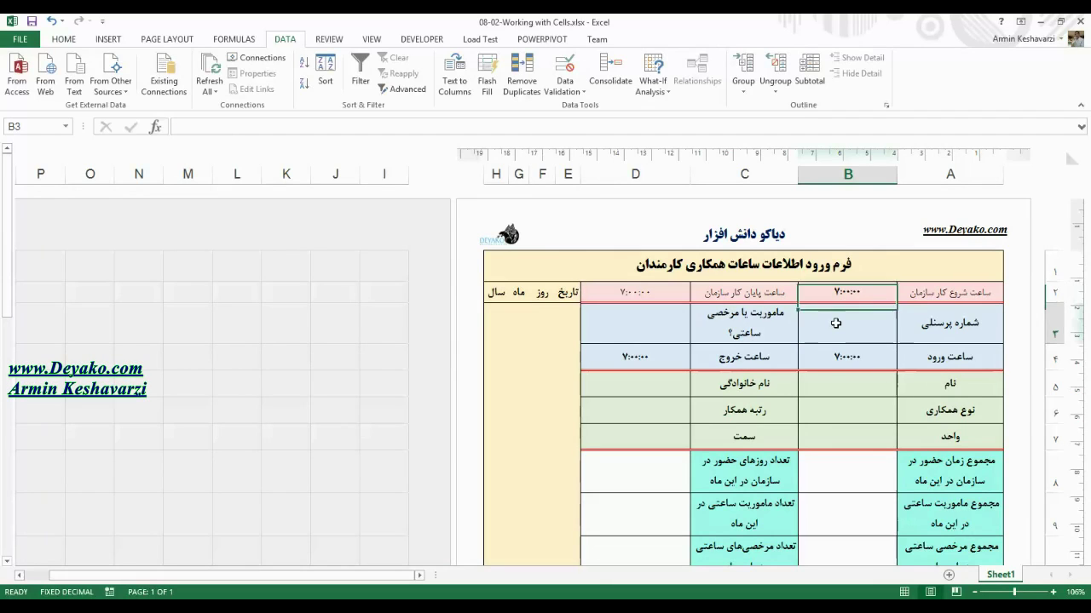
click(663, 292)
click(814, 300)
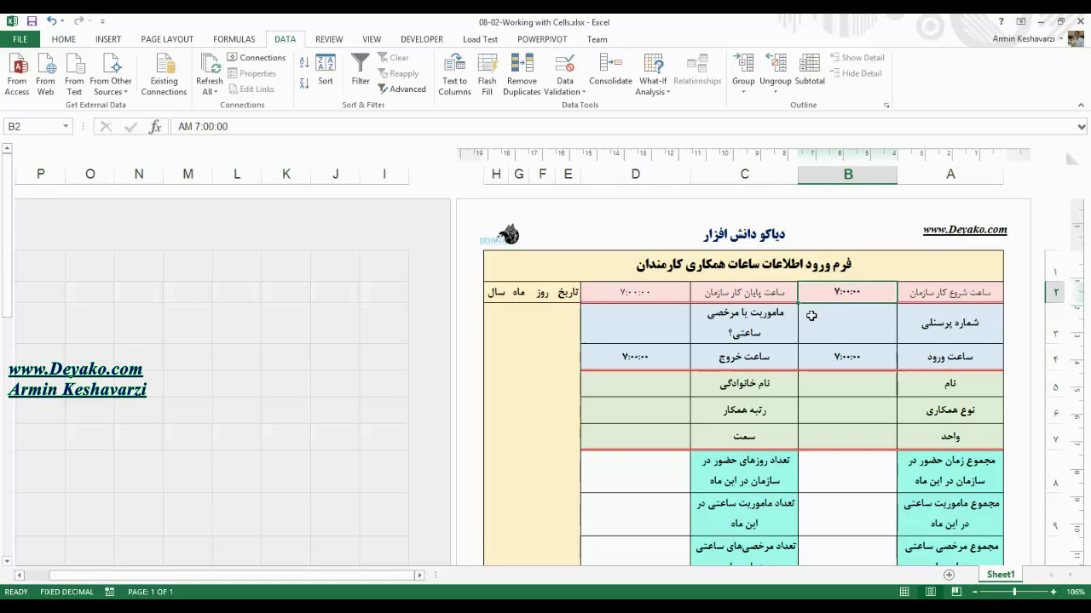
key(Return)
click(848, 296)
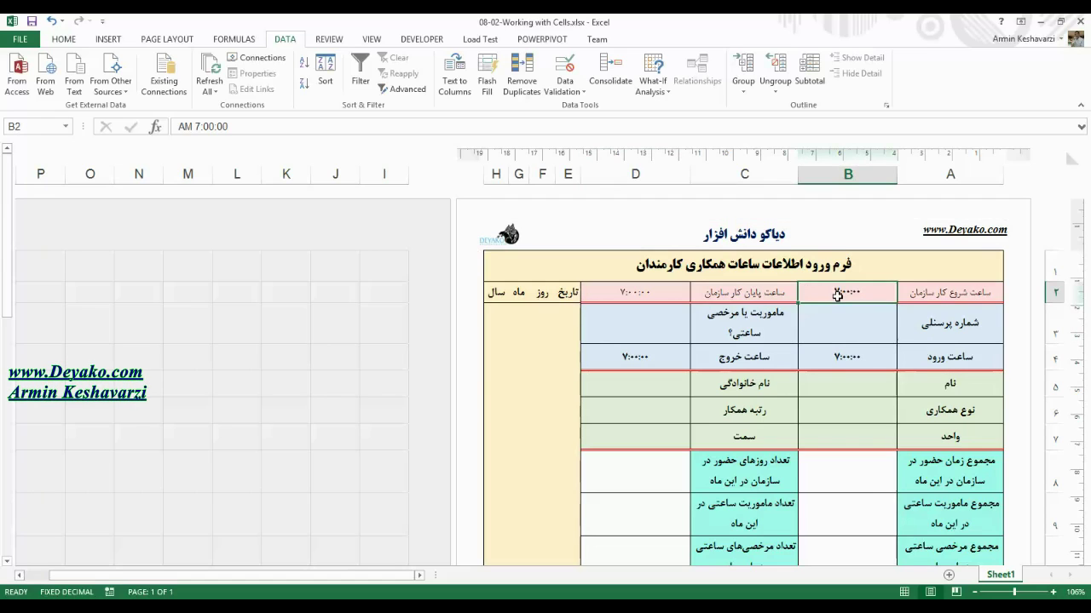
Enable an input message for B2 titled شکل صحیح
click(564, 72)
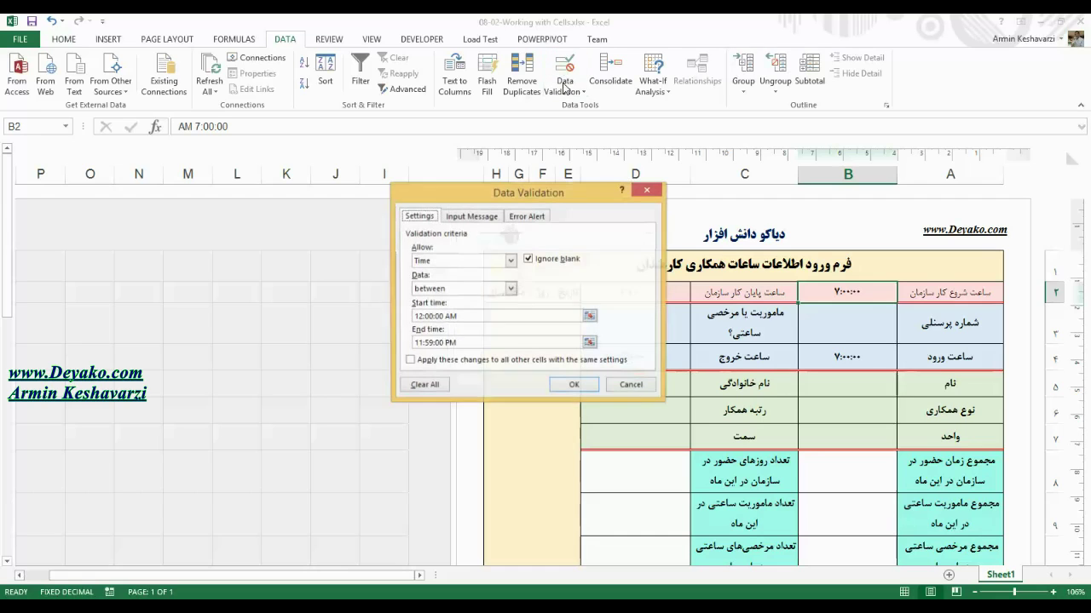
click(456, 218)
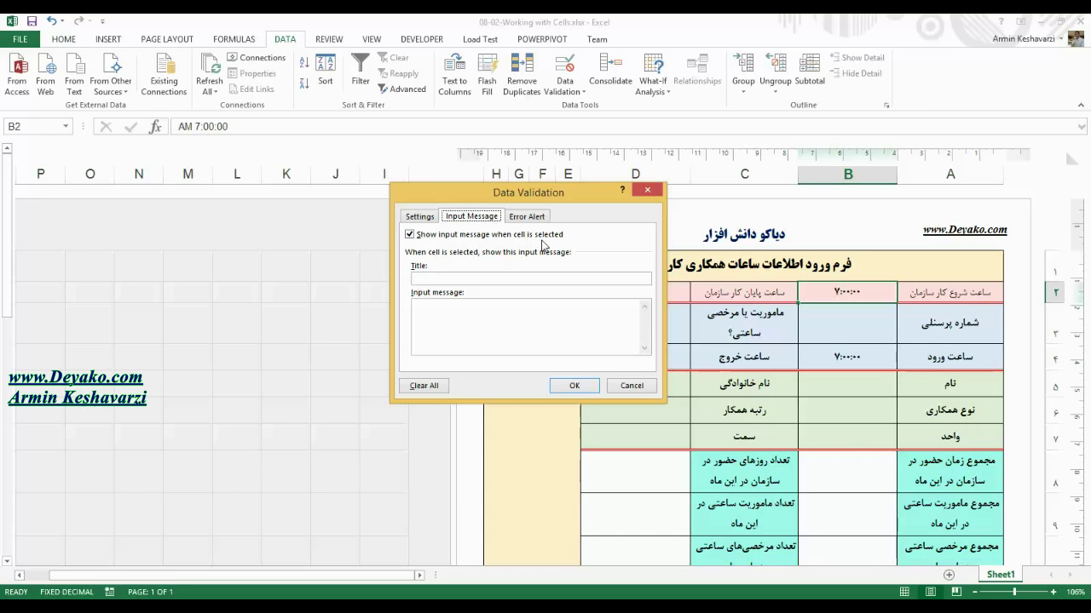
click(417, 236)
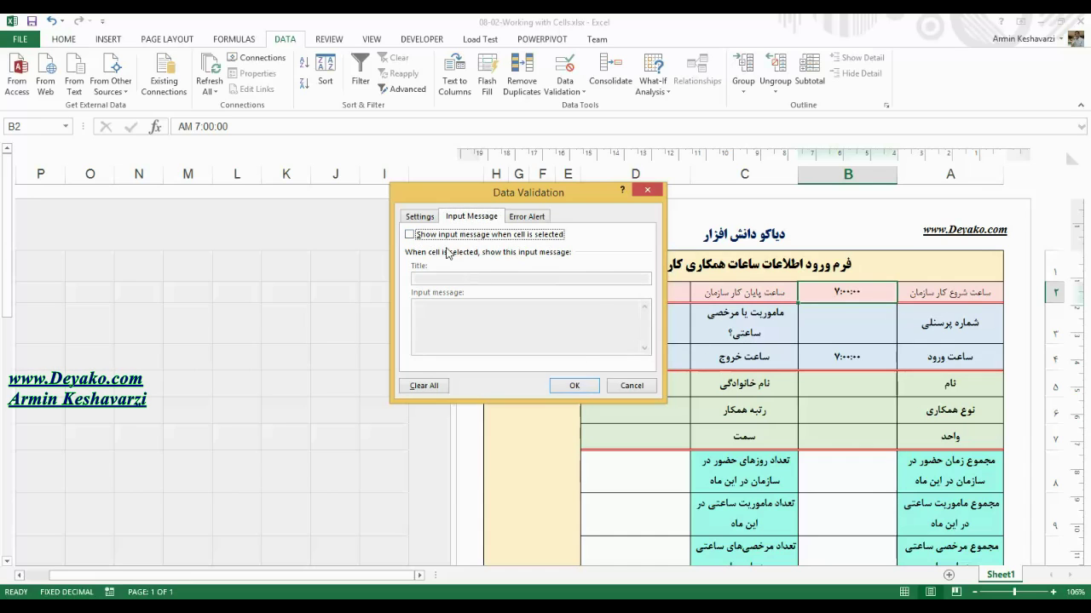
click(438, 235)
click(472, 277)
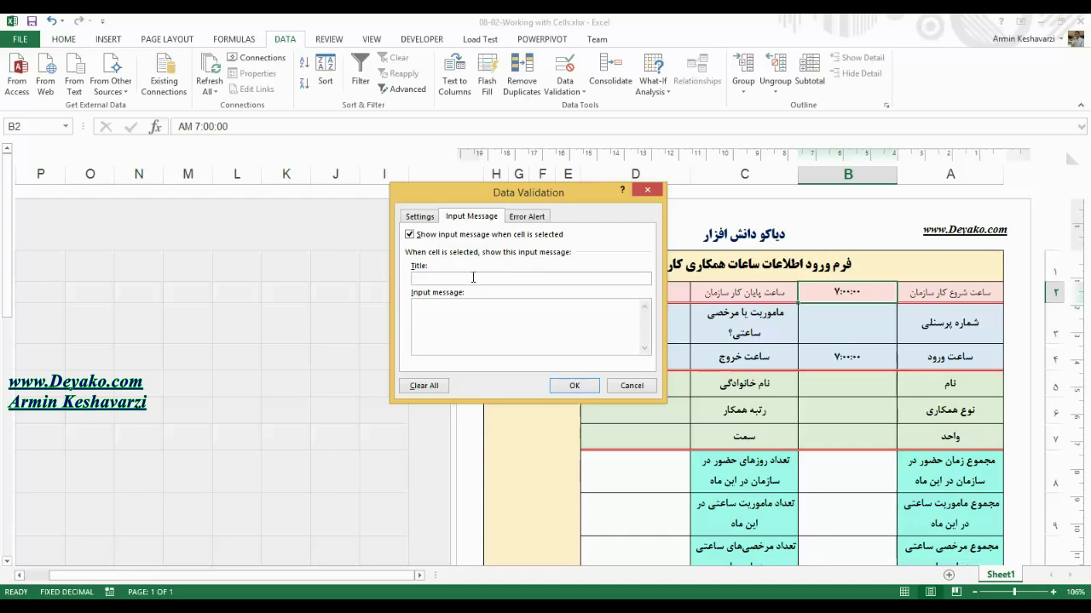
text(شکل صحیح)
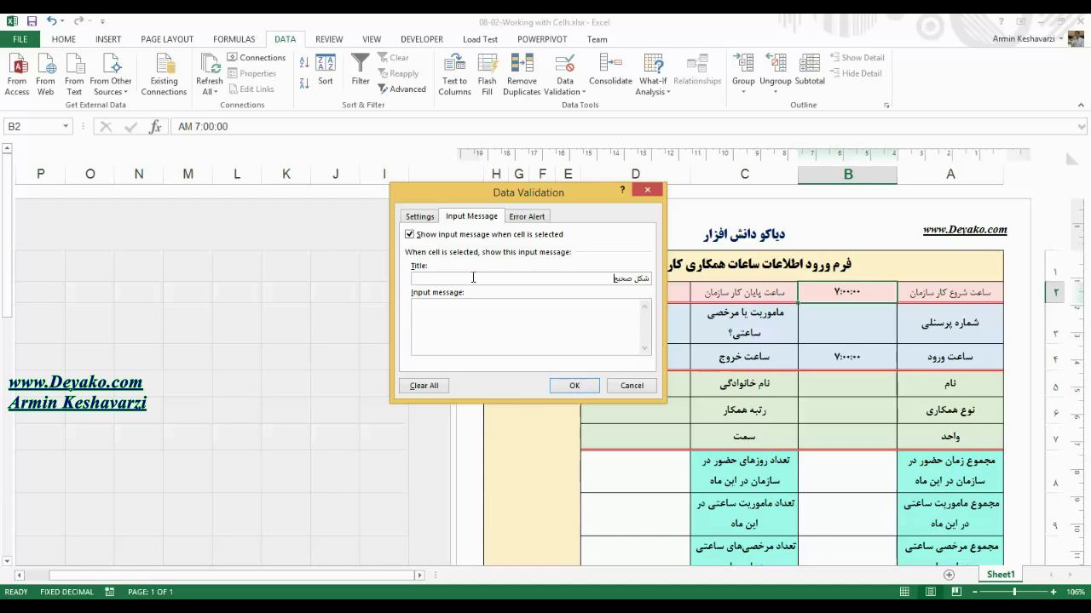
Set the input message text to hh:mm:ss and confirm it
click(501, 312)
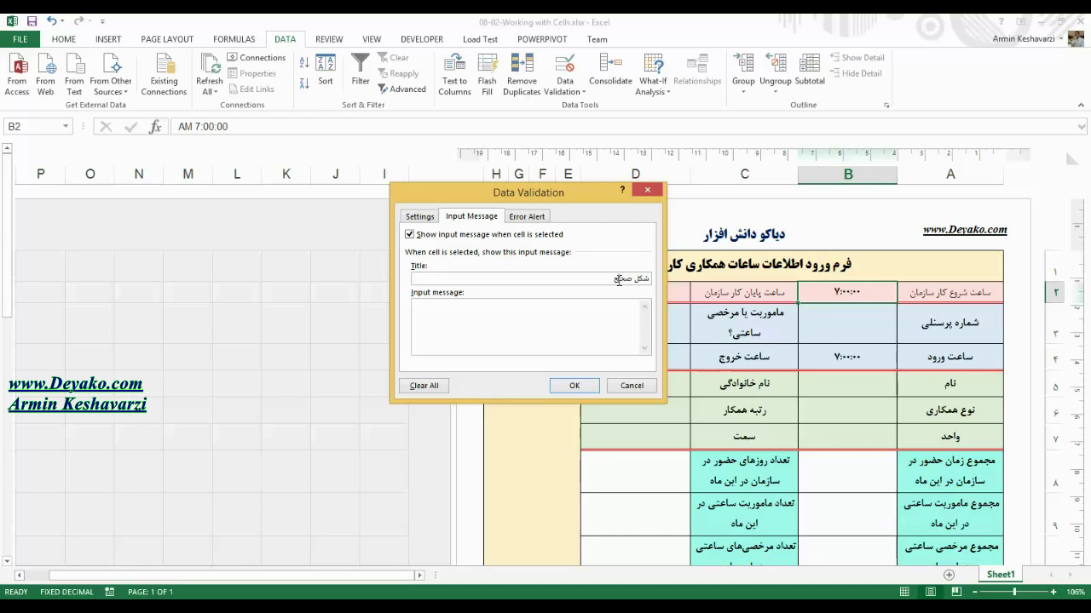
click(628, 321)
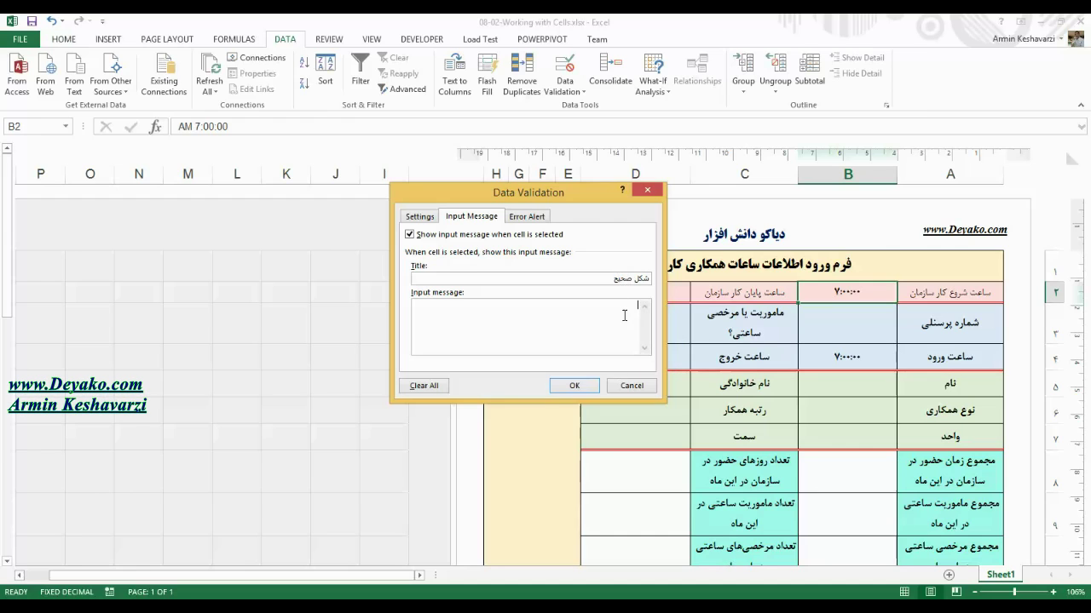
text(h:mm)
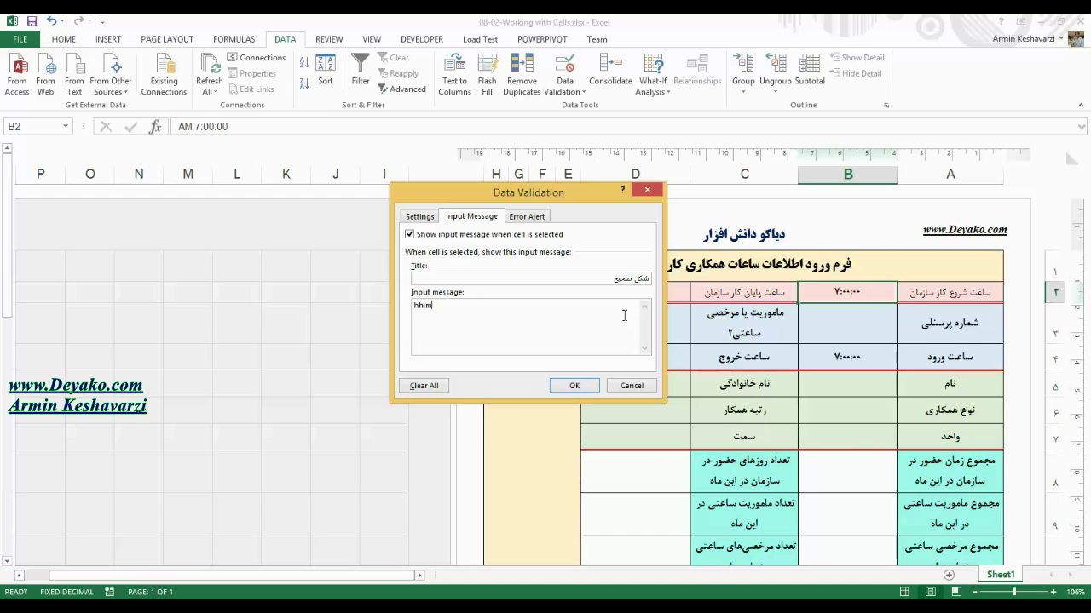
text(:ss)
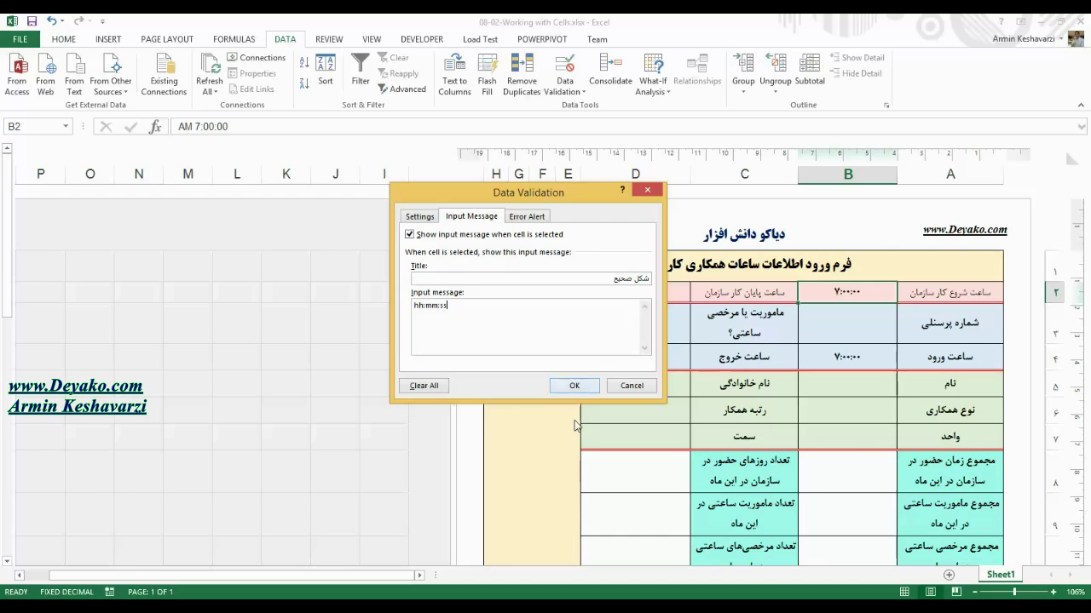
click(575, 386)
Check B2's hh:mm:ss input message, copy B2 with Ctrl+C, and select D2
click(874, 354)
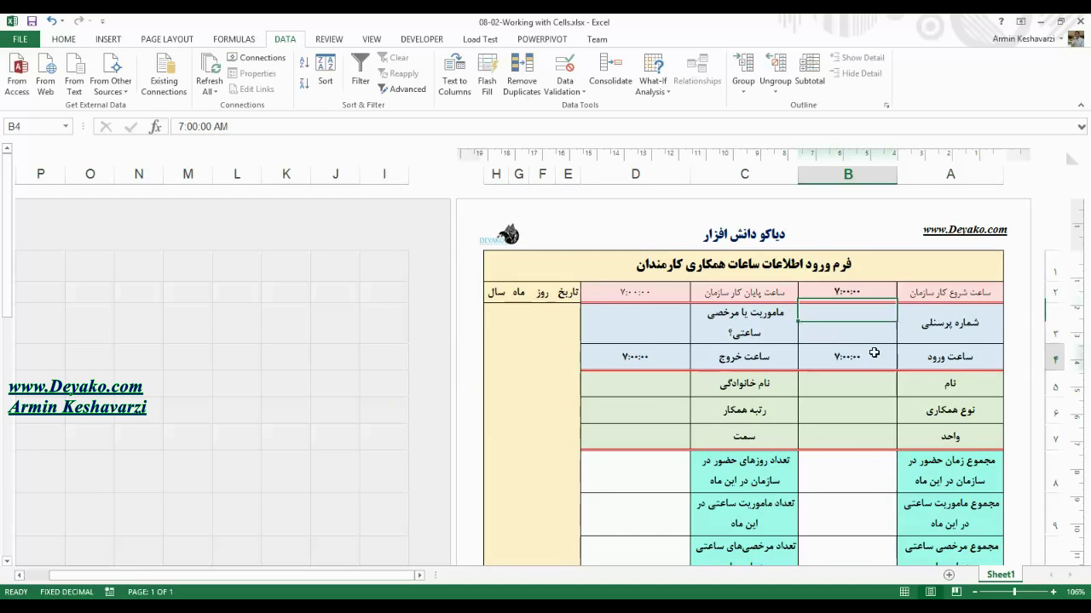
click(882, 292)
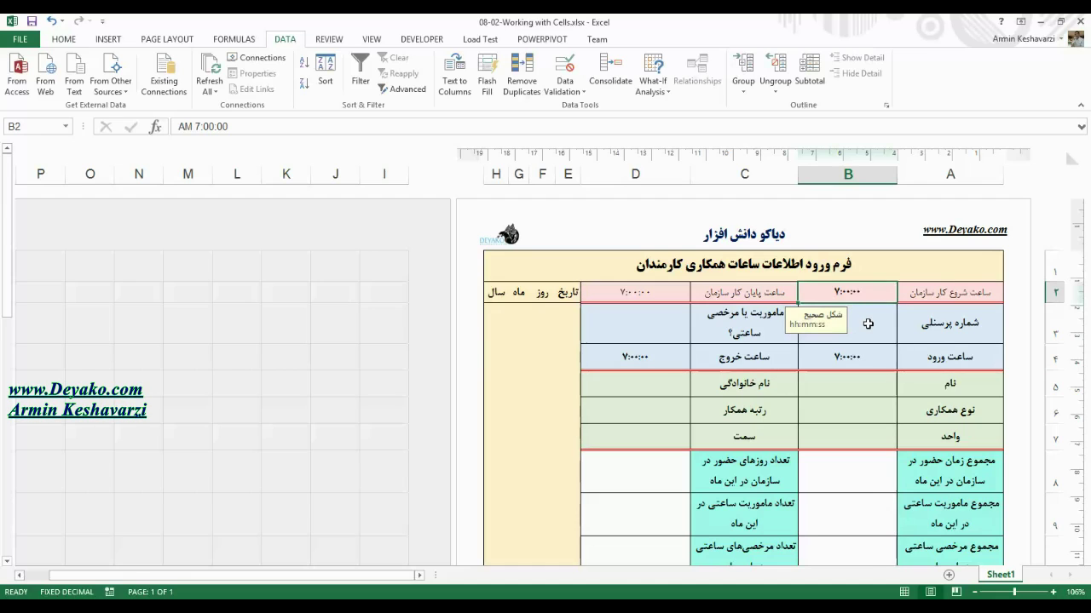
click(867, 323)
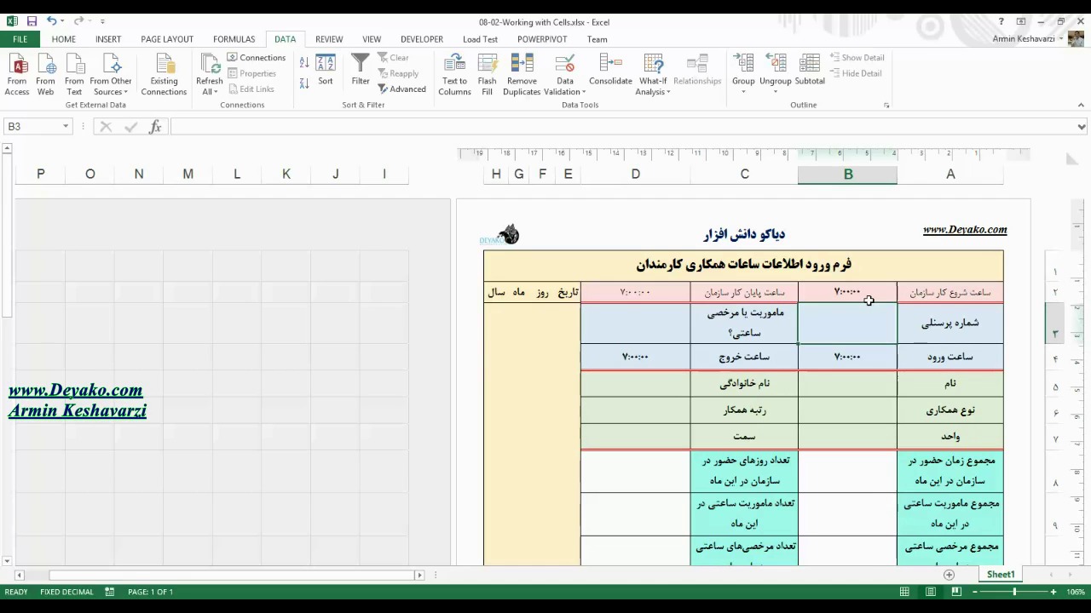
click(860, 296)
click(674, 298)
click(638, 314)
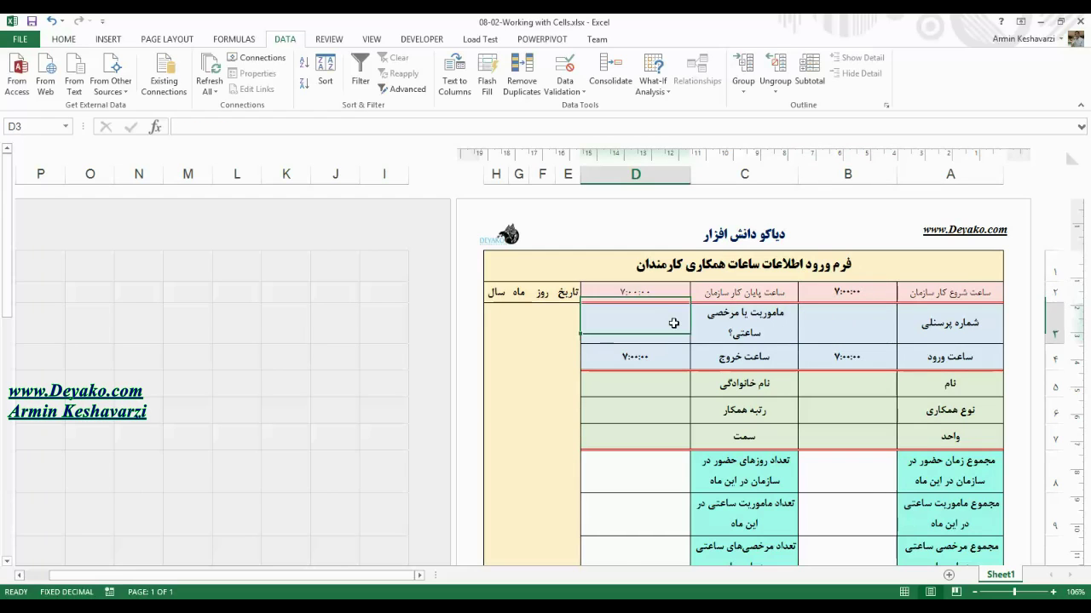
click(827, 298)
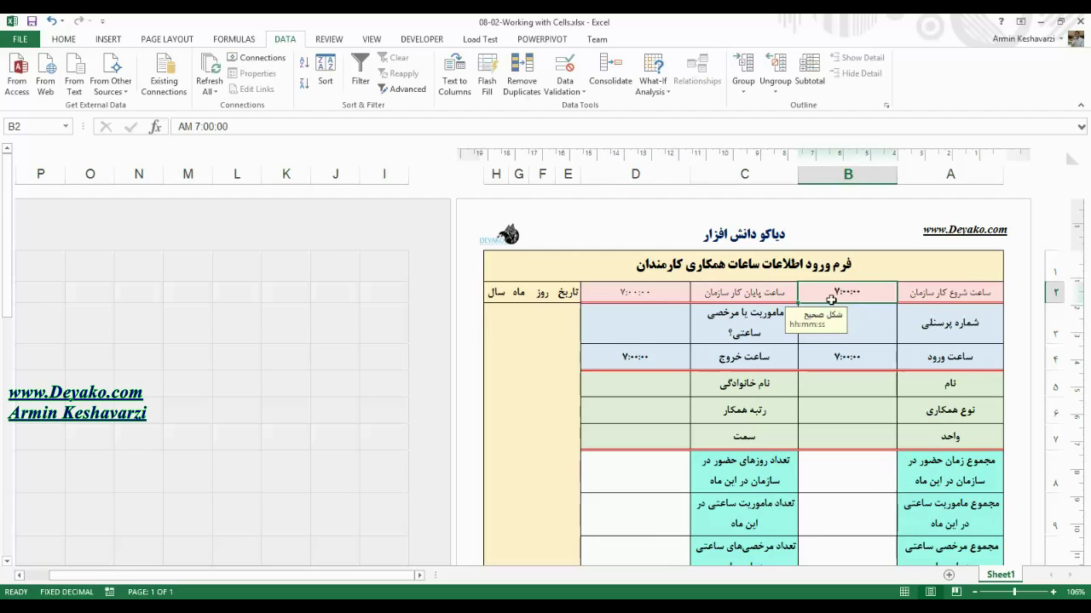
key(ctrl+c)
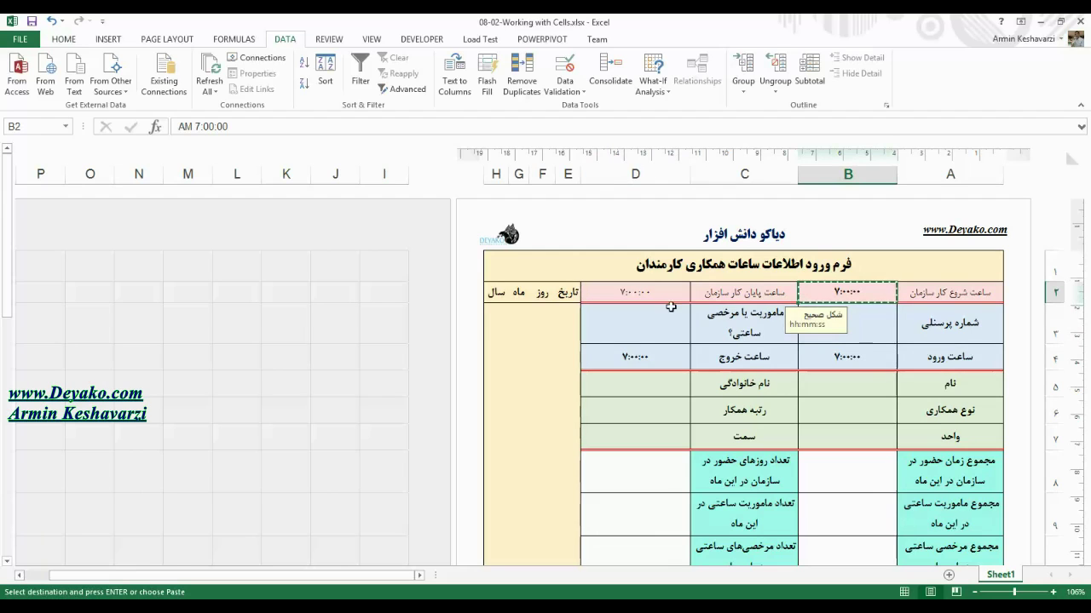
click(660, 291)
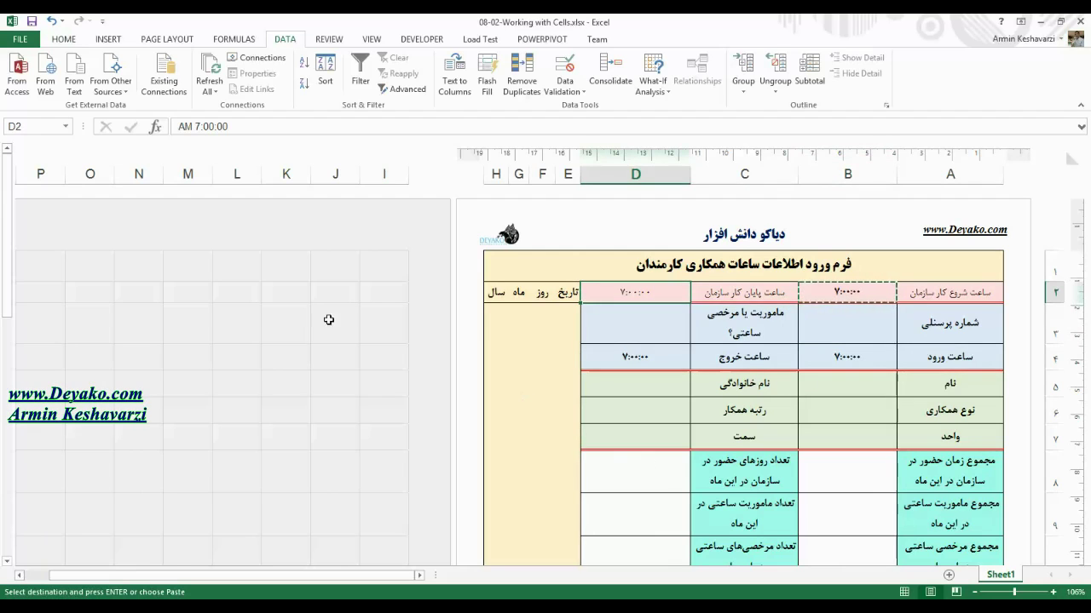
Paste Special only B2's validation rules into D2
click(64, 39)
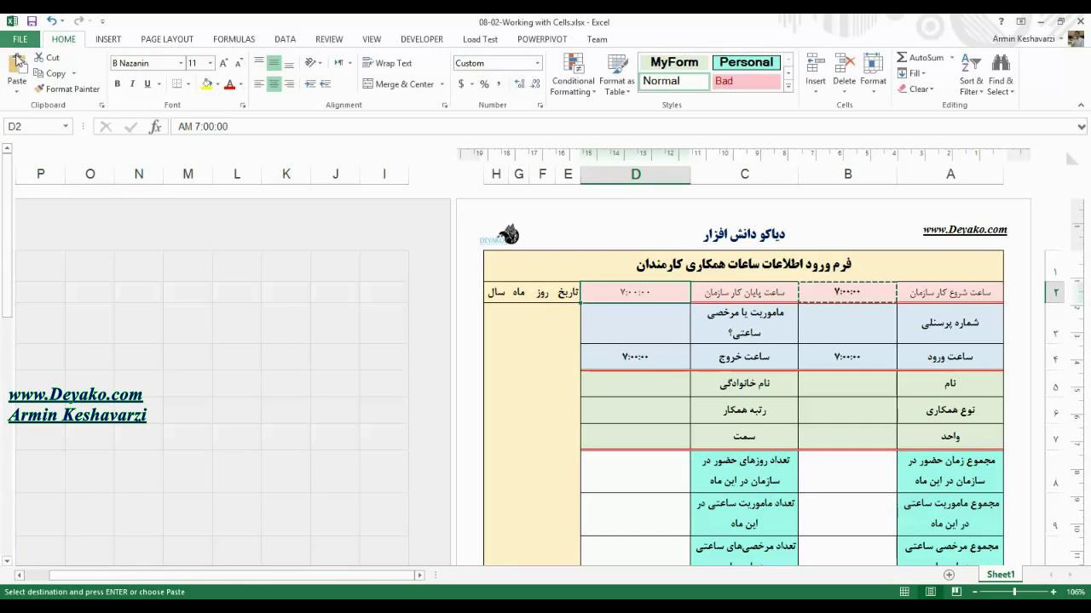
click(17, 89)
click(37, 238)
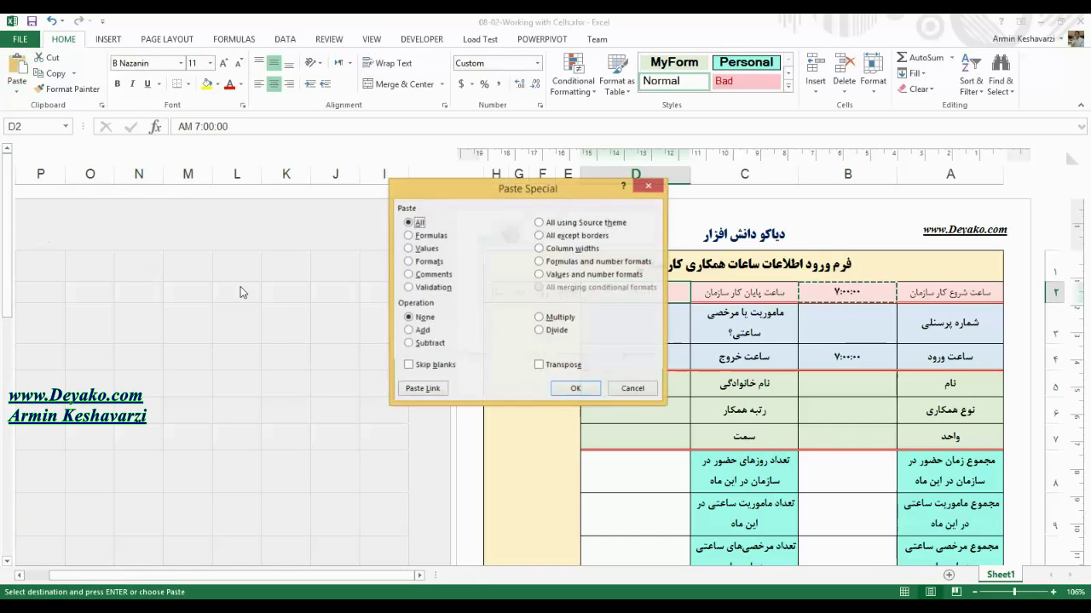
click(433, 288)
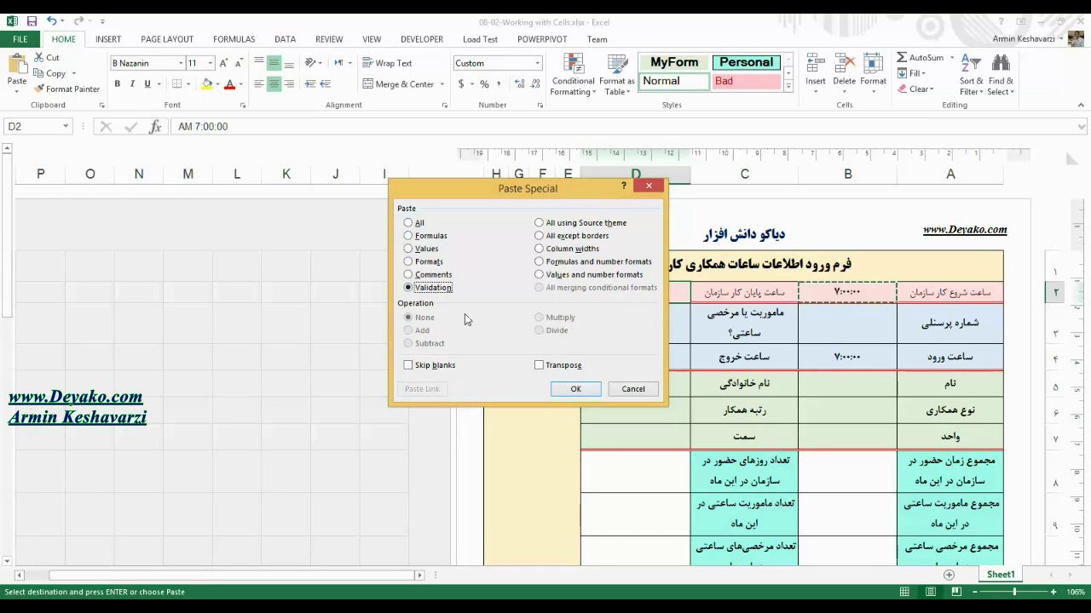
click(573, 389)
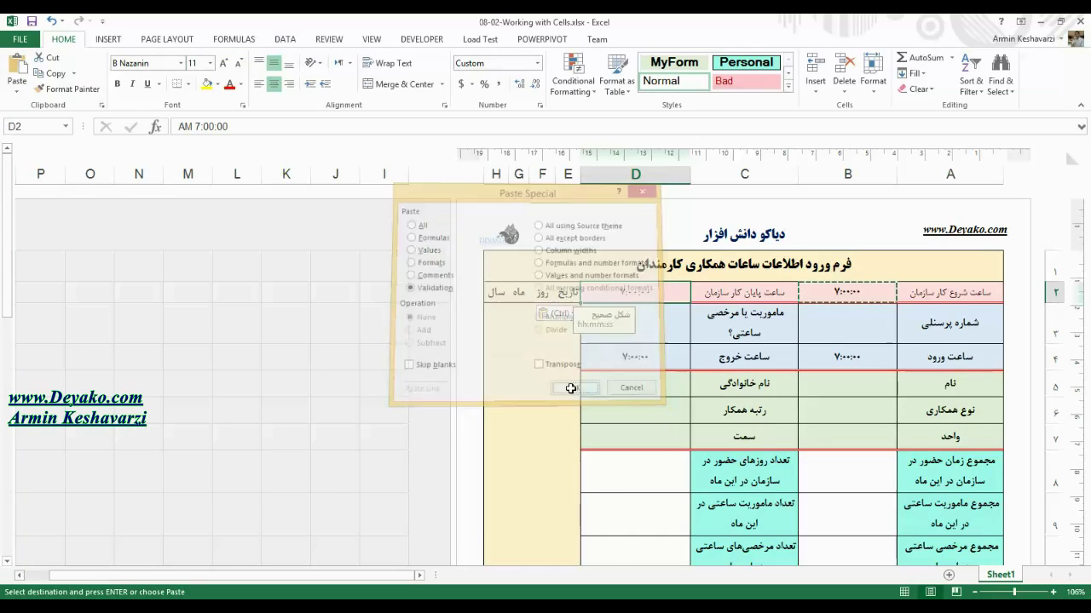
Test D2 with 4, which is rejected, so D2 reverts to 7:00:00
click(654, 294)
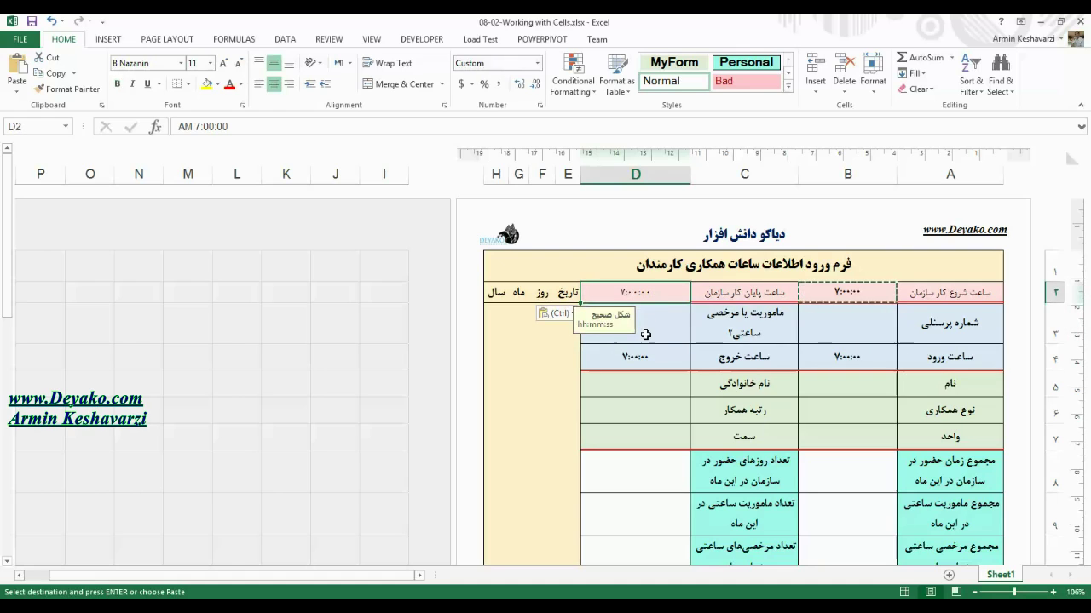
click(652, 332)
key(Up)
double_click(663, 298)
drag(670, 292, 587, 293)
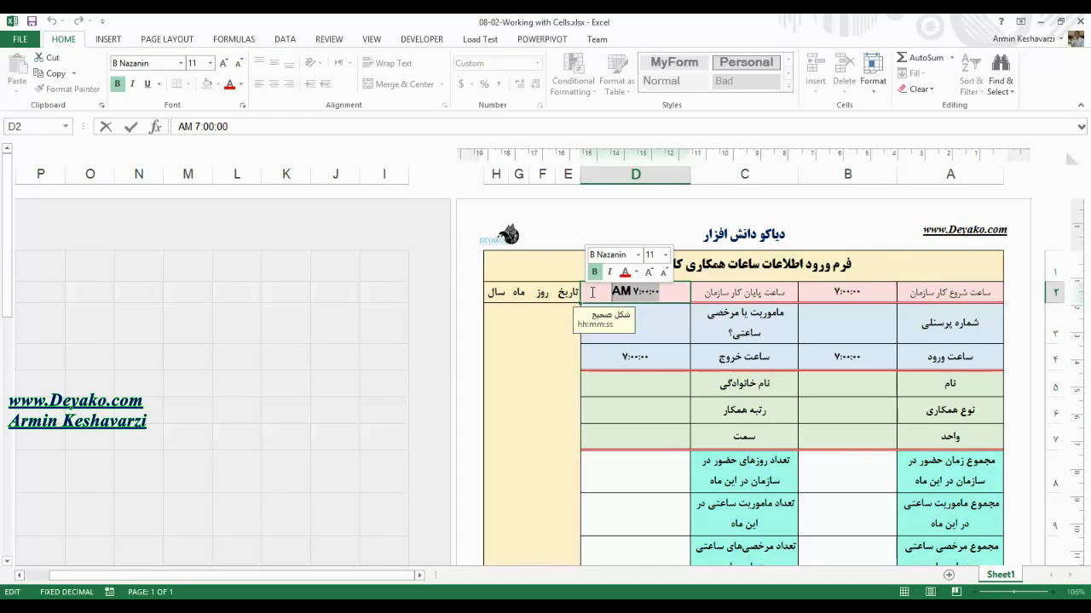
text(4)
key(Return)
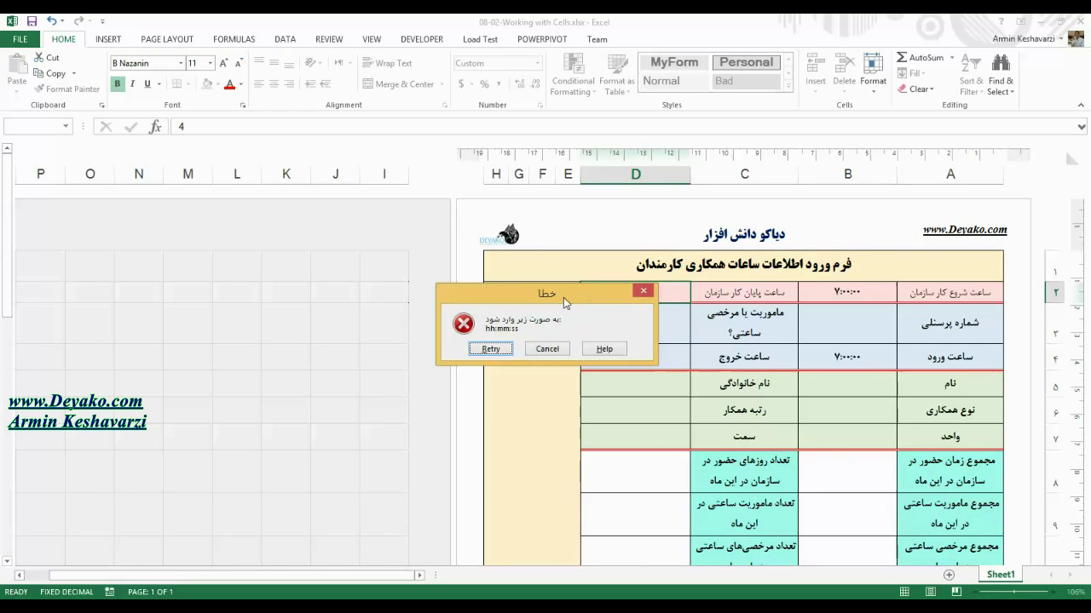
click(547, 350)
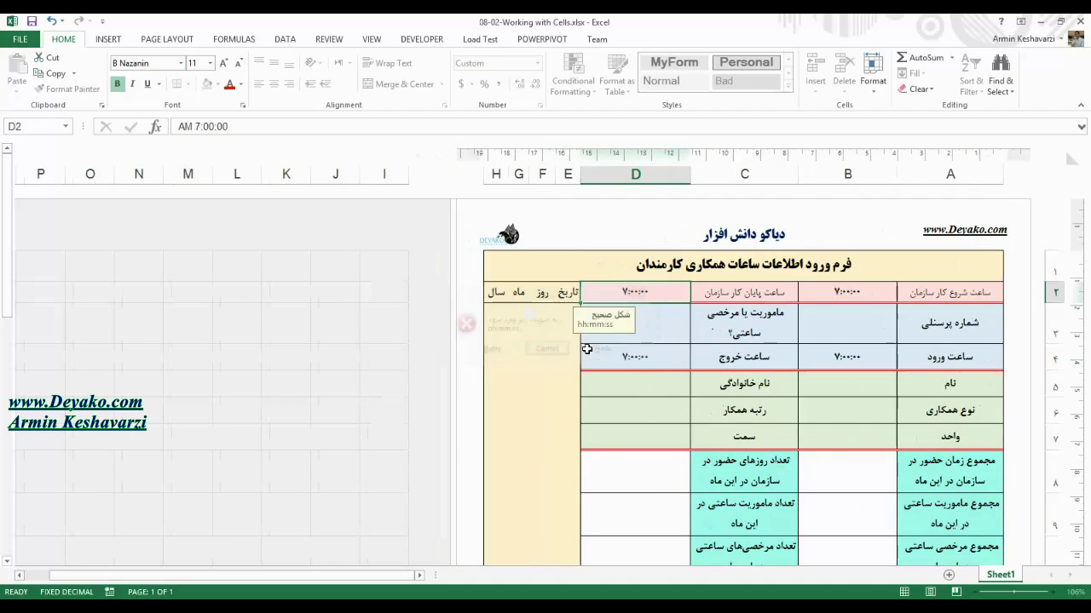
click(843, 324)
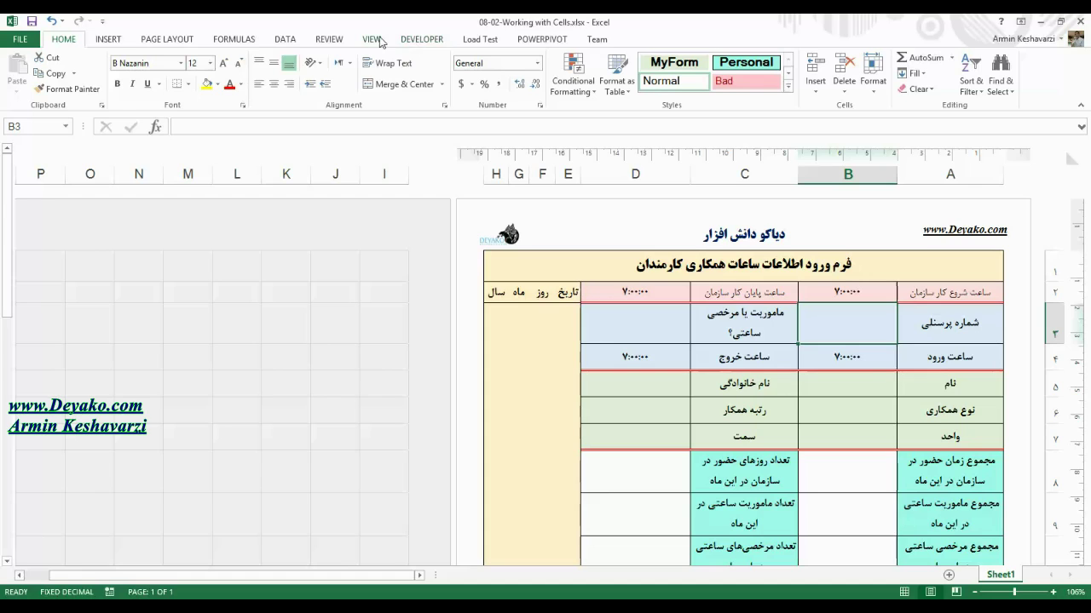
Restrict B3 to whole numbers between 100000 and 999999
click(284, 39)
click(571, 63)
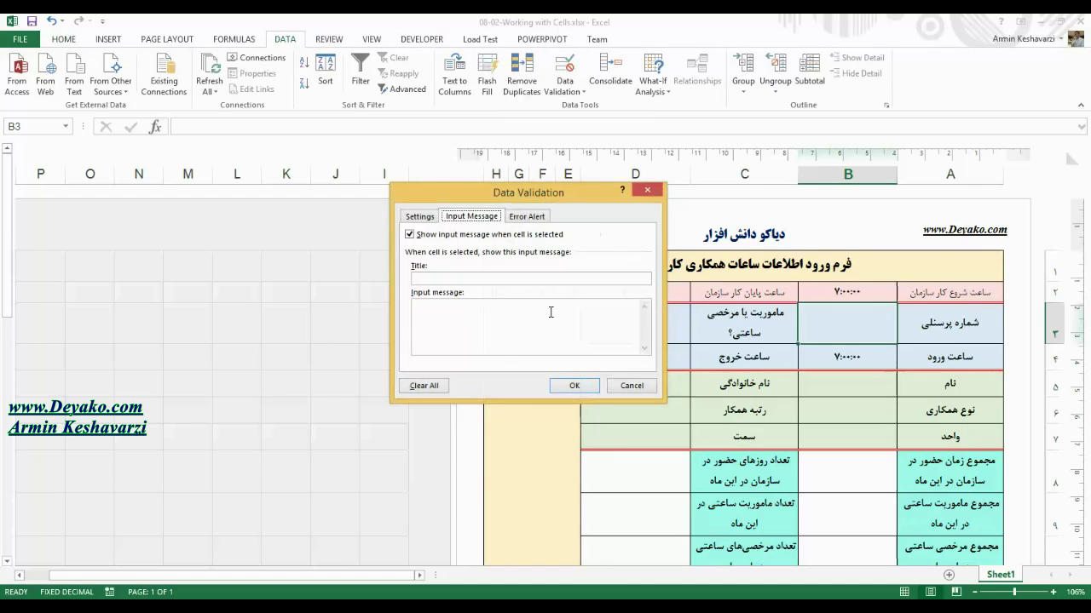
click(431, 218)
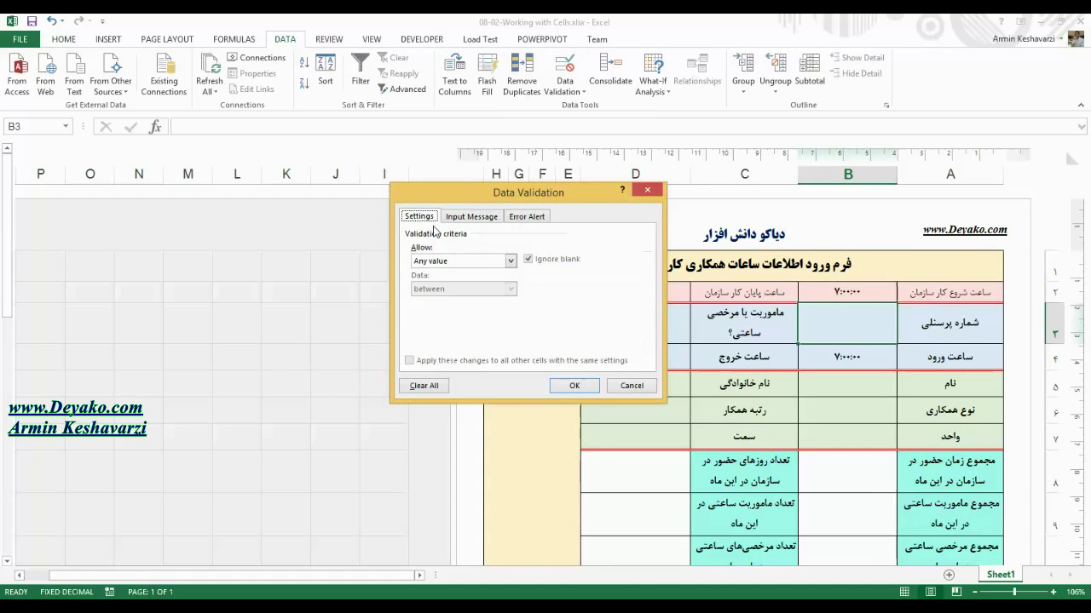
click(510, 261)
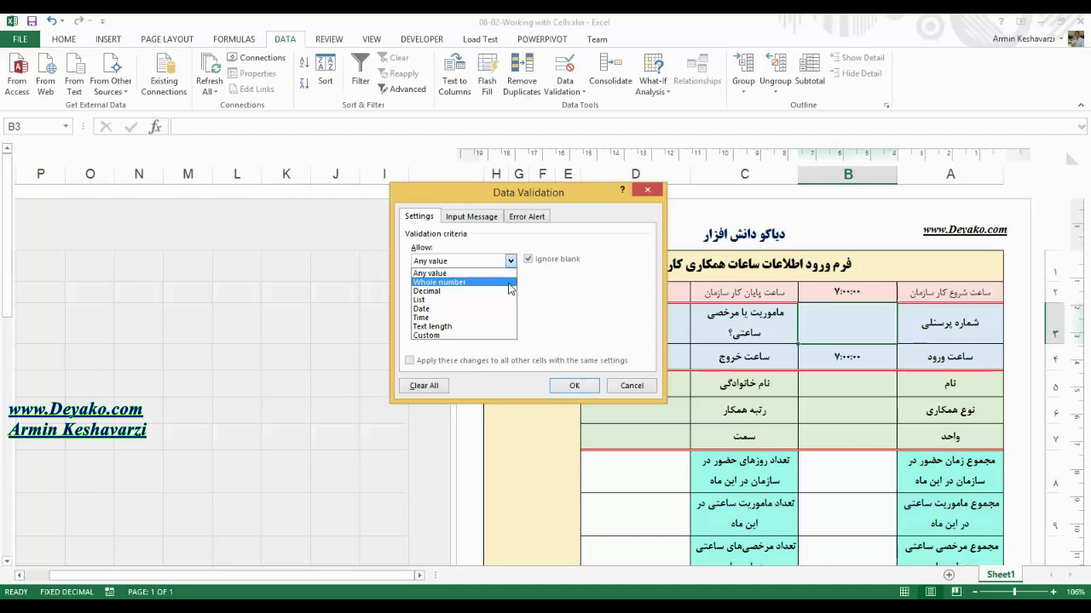
click(509, 284)
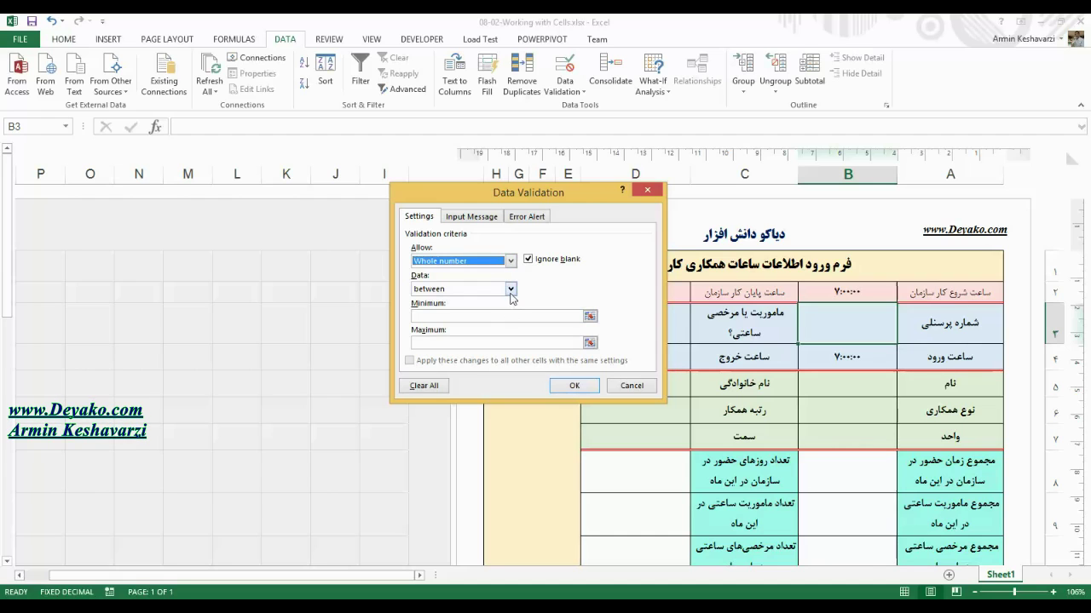
click(496, 317)
text(1000000)
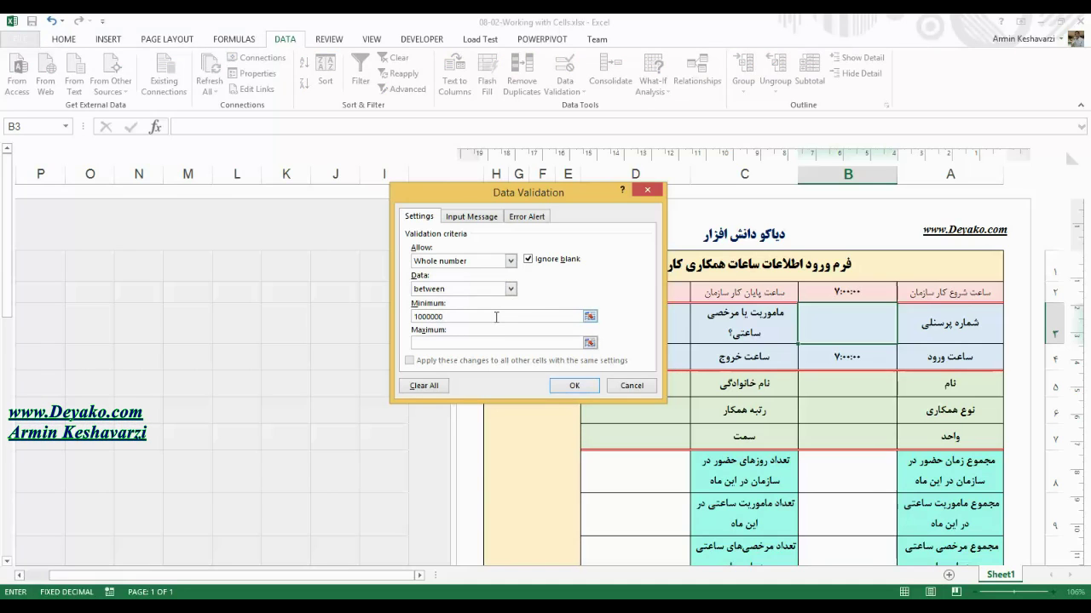
key(BackSpace)
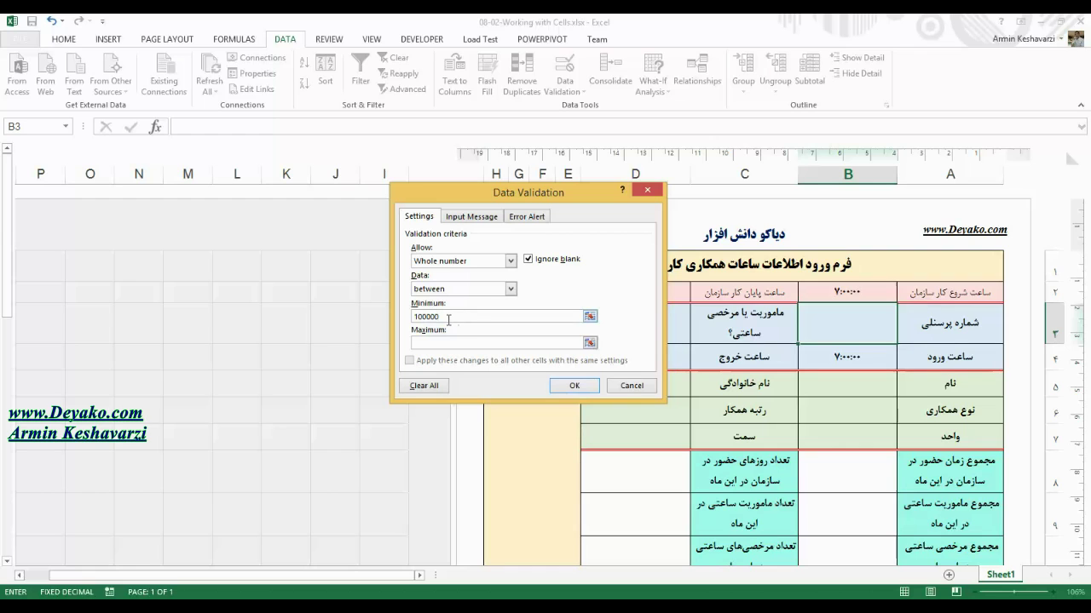
shift+click(426, 318)
text(999999)
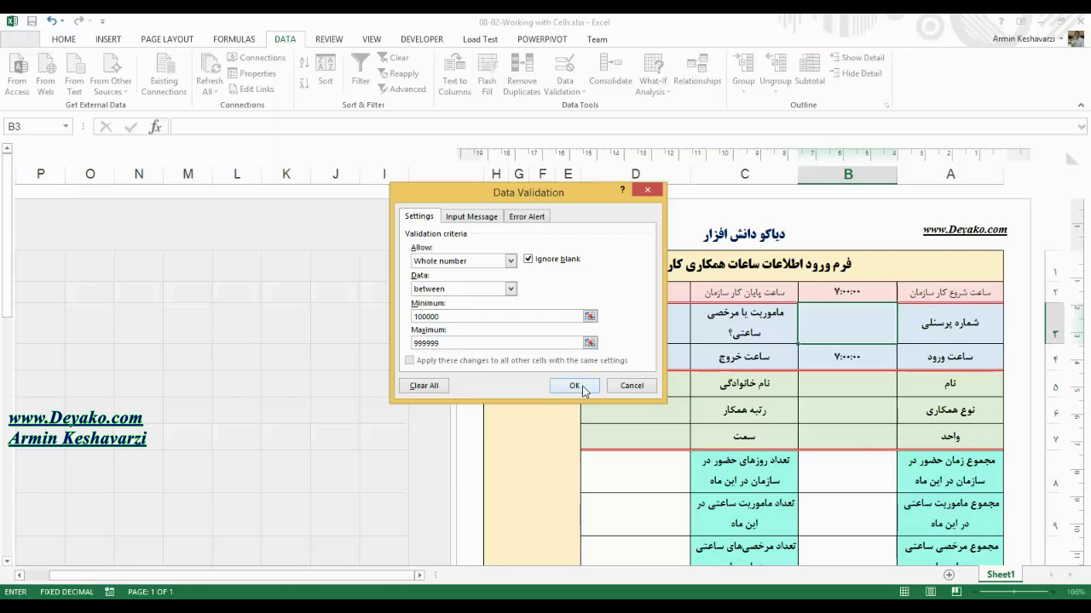
Give B3's Stop error alert the Persian title خطا and a six-digit message
click(518, 218)
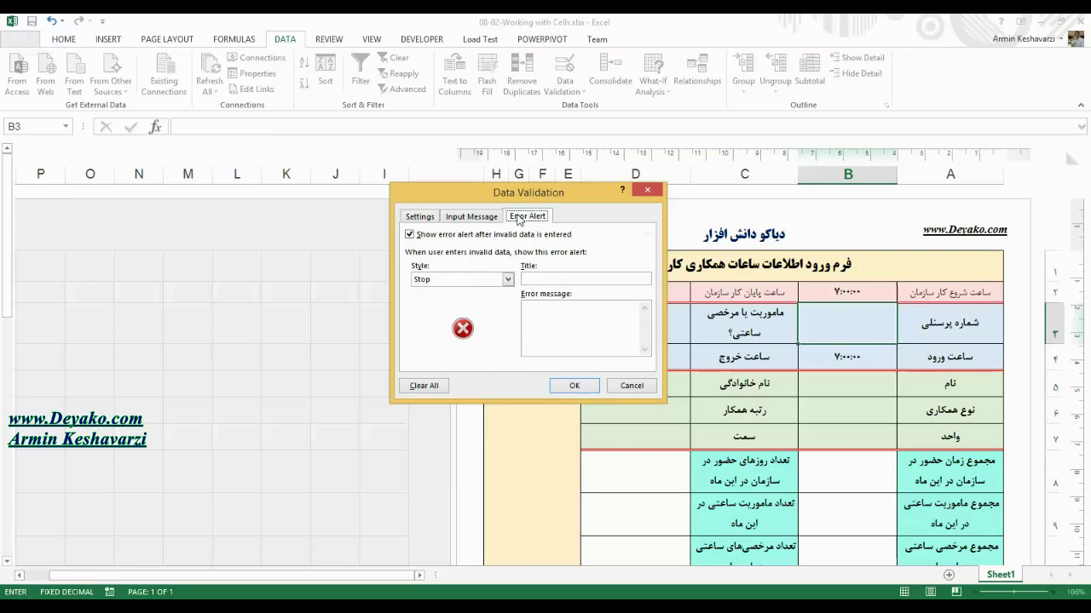
click(555, 279)
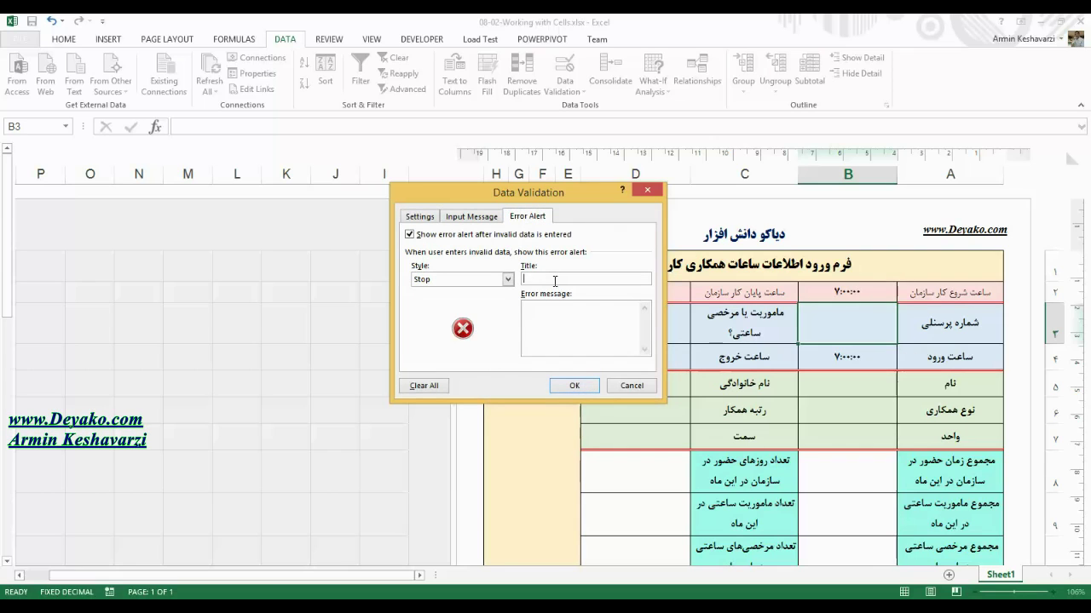
key(ctrl+shift)
text(خ)
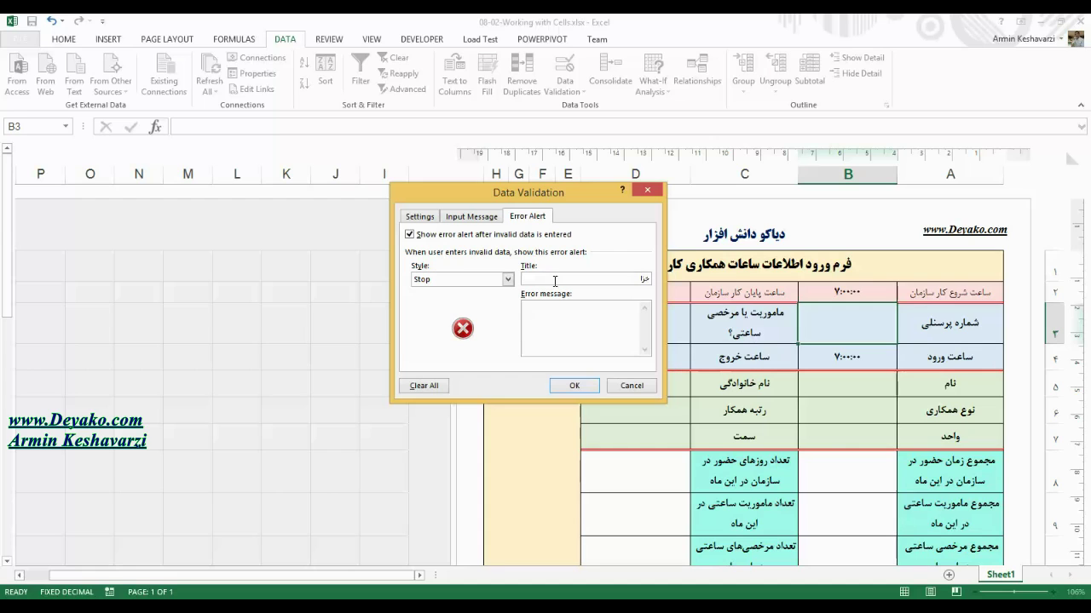
text(ط)
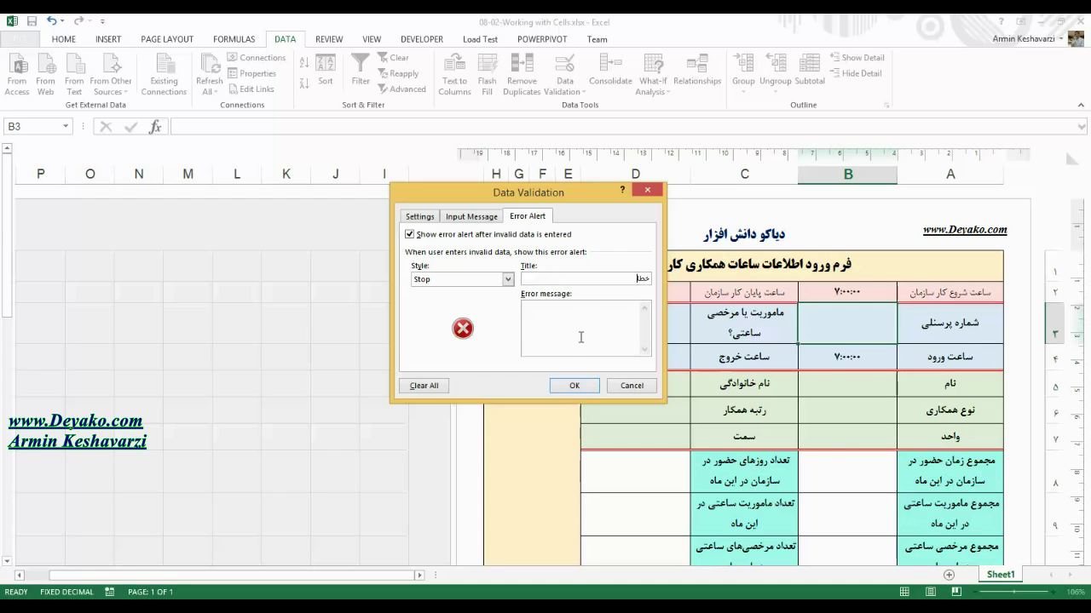
text(ره)
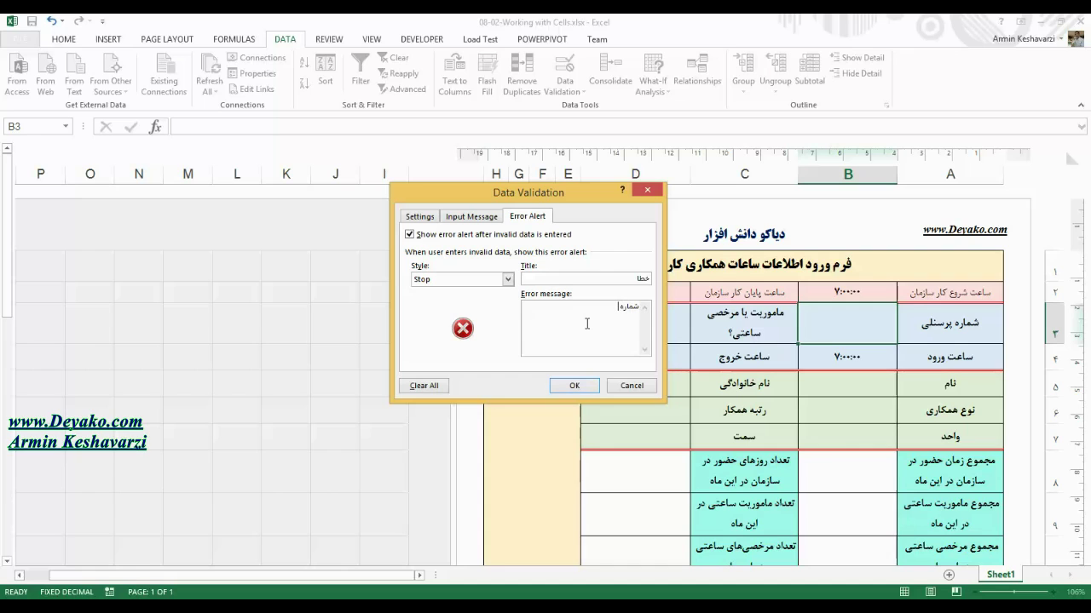
text( رقمی باید باشد)
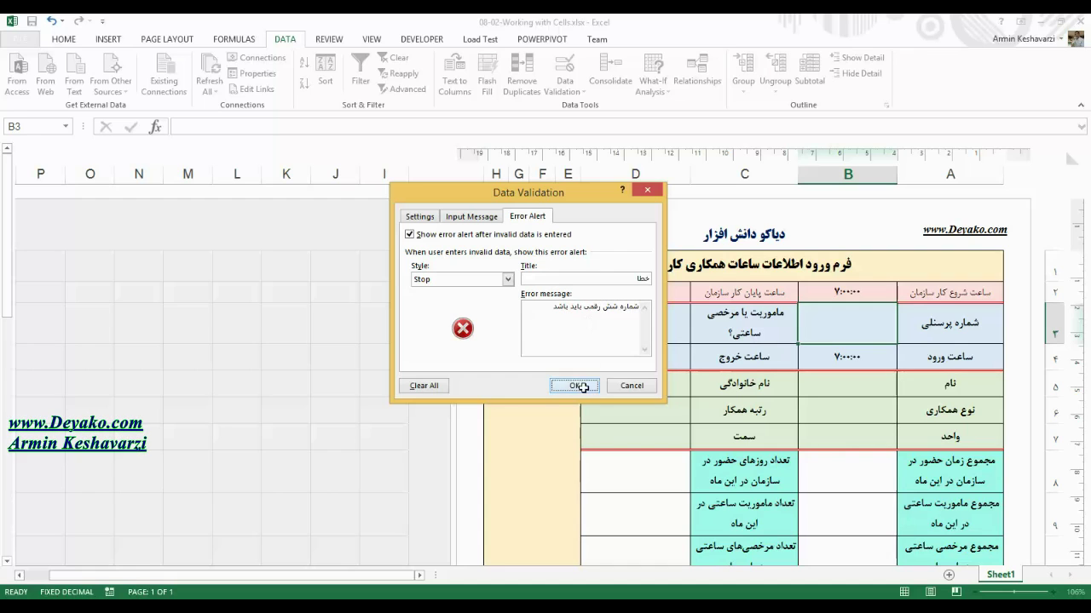
Save B3's alert and test it: 44 is rejected, 444444 is accepted
click(572, 385)
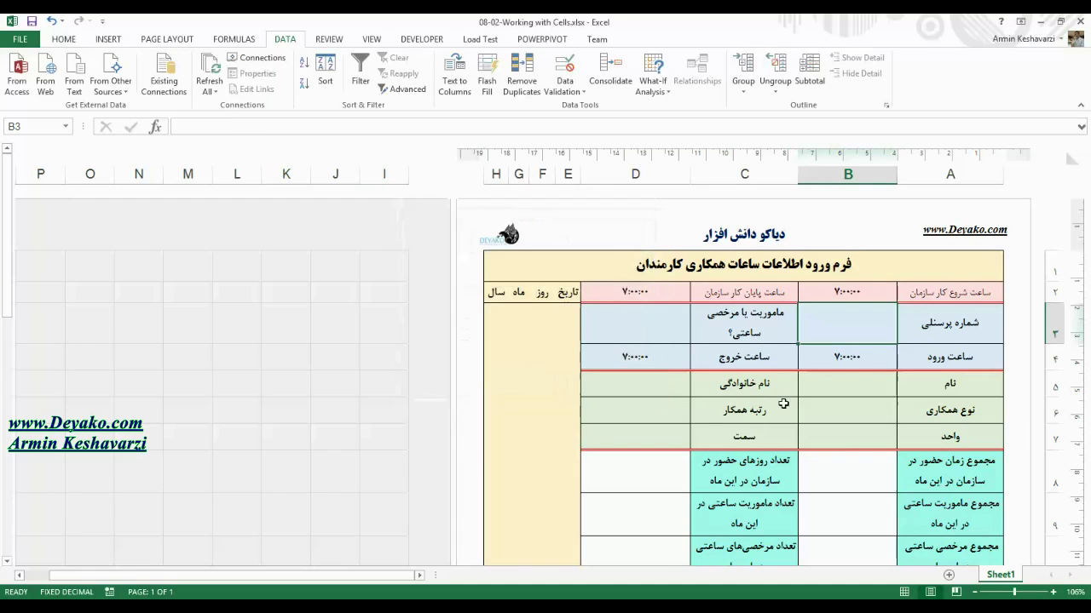
text(44)
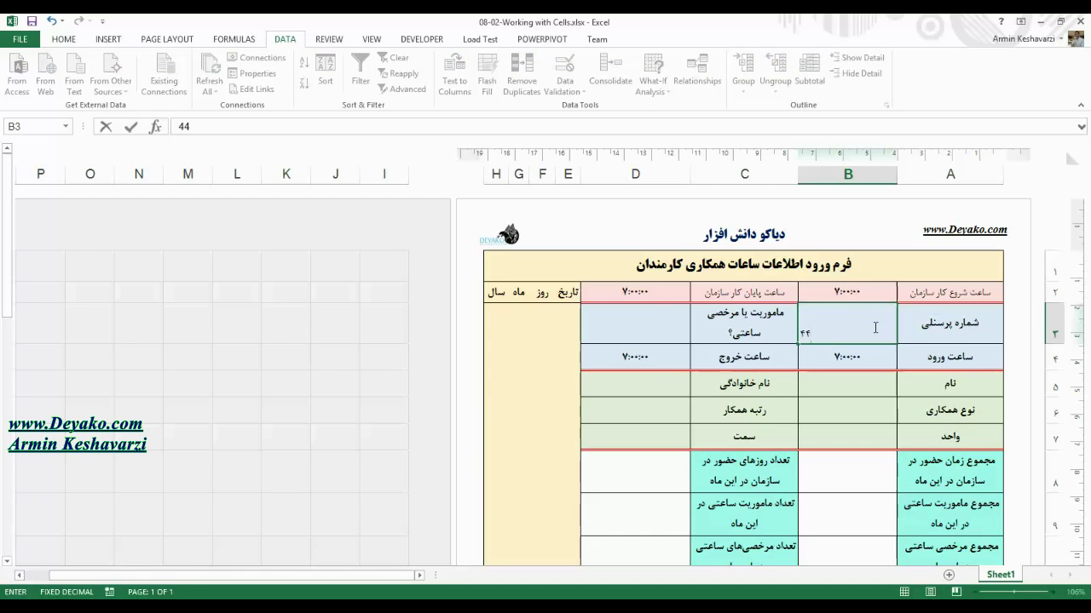
key(Return)
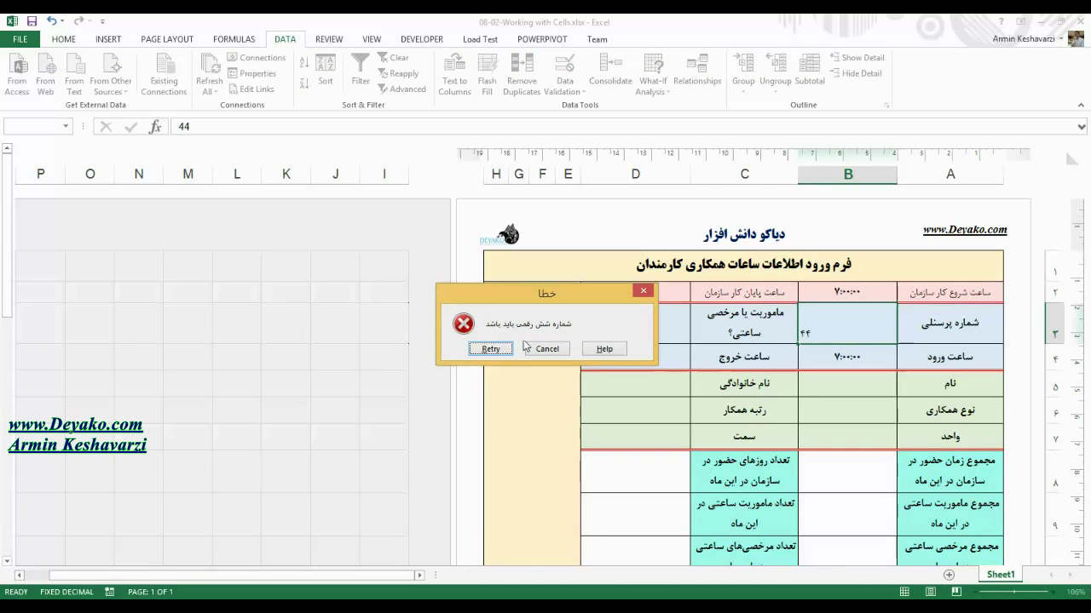
click(490, 348)
text(4444)
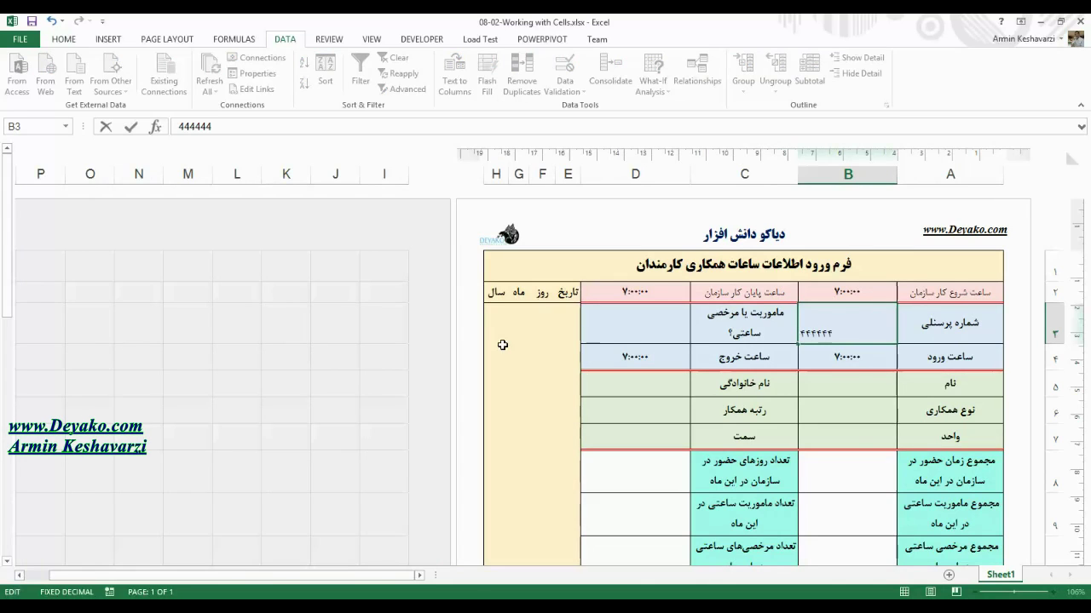
key(Return)
Centre the number in B3
key(Up)
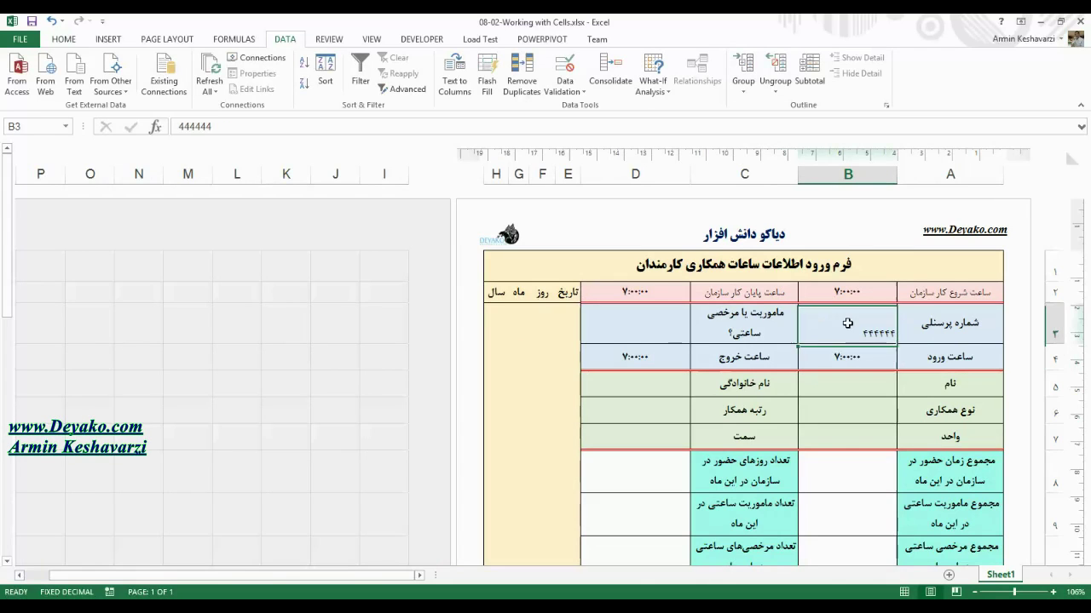
click(64, 38)
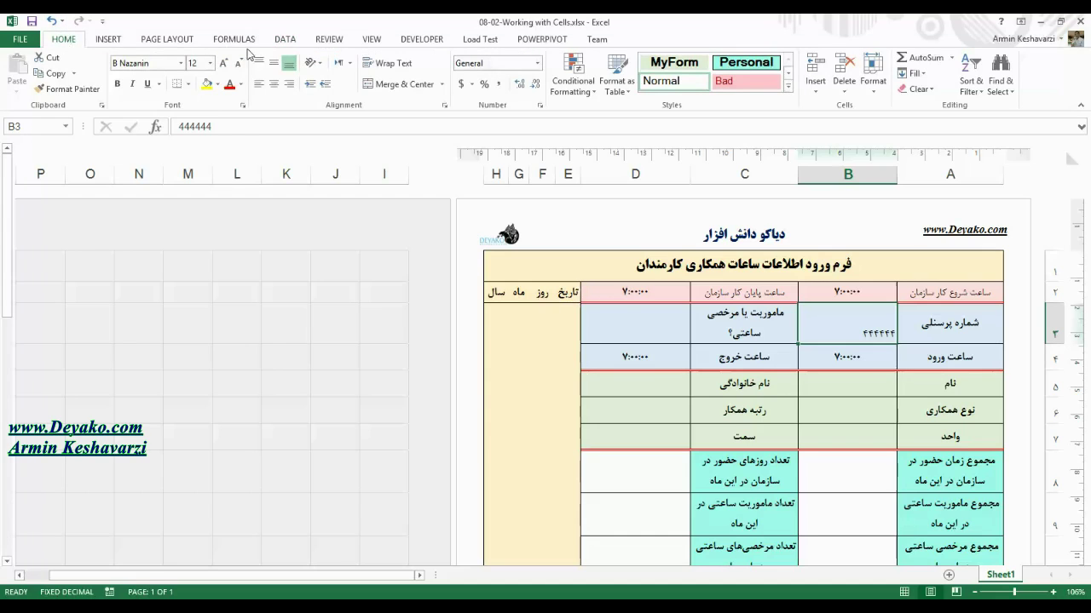
click(273, 84)
Enter هیچکدام in D3
click(611, 304)
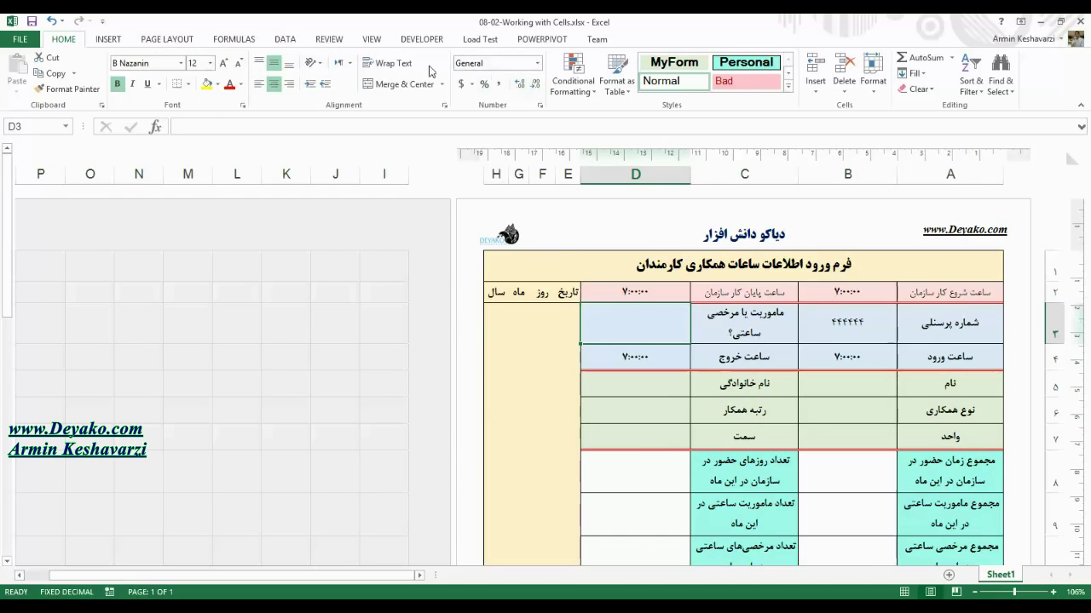
click(748, 313)
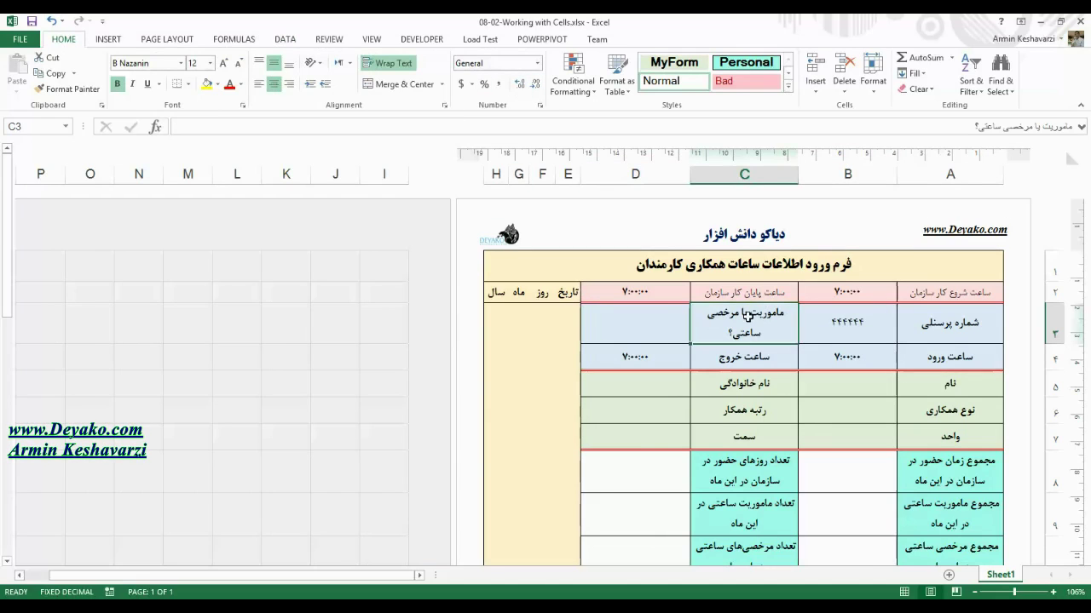
click(657, 320)
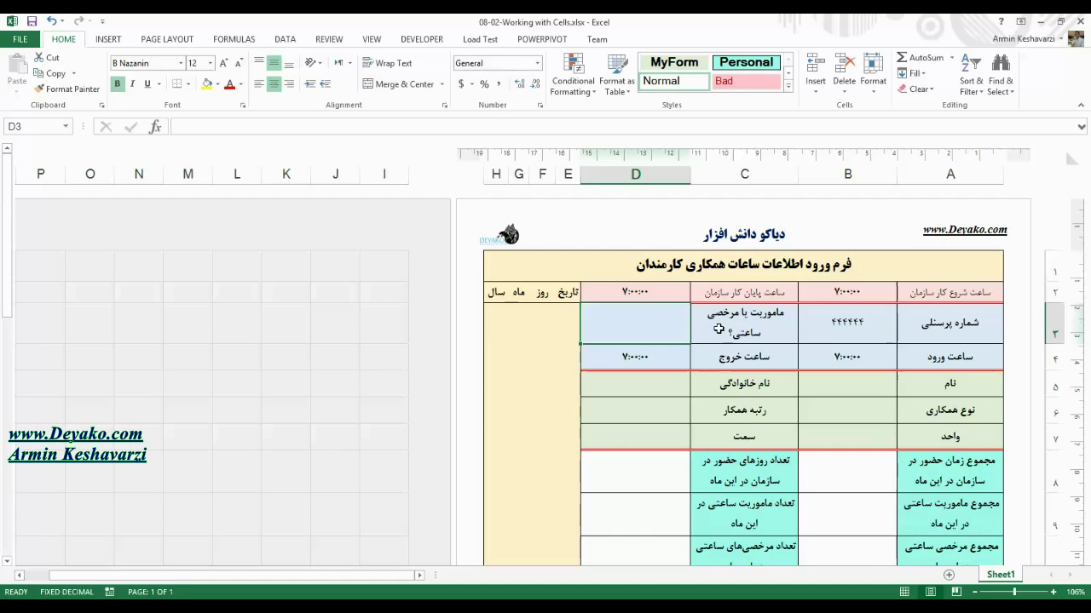
text(م)
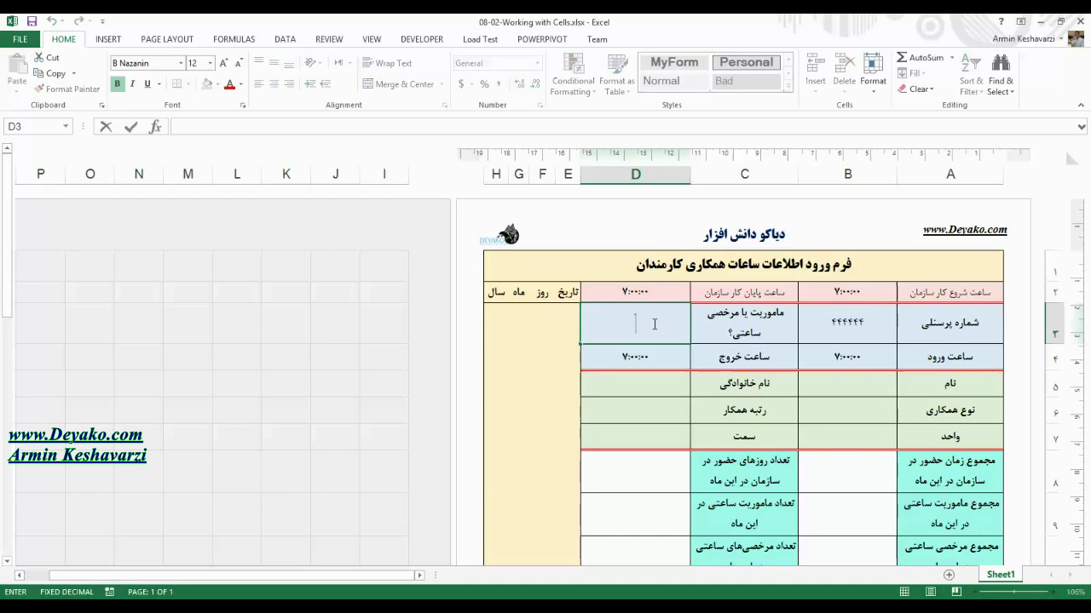
text(یچکا)
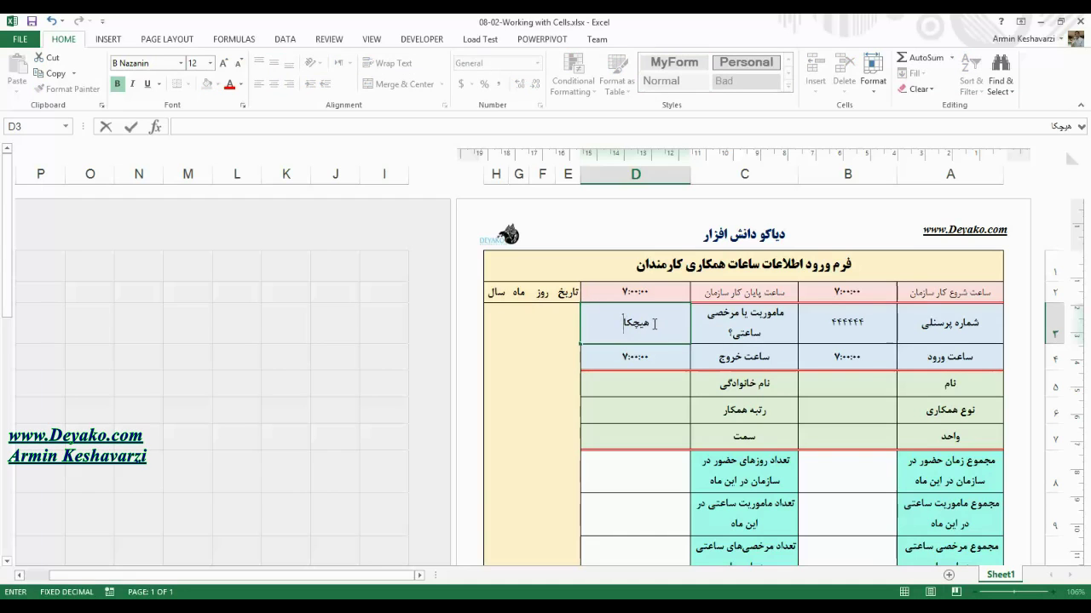
key(BackSpace)
text(دام)
key(Return)
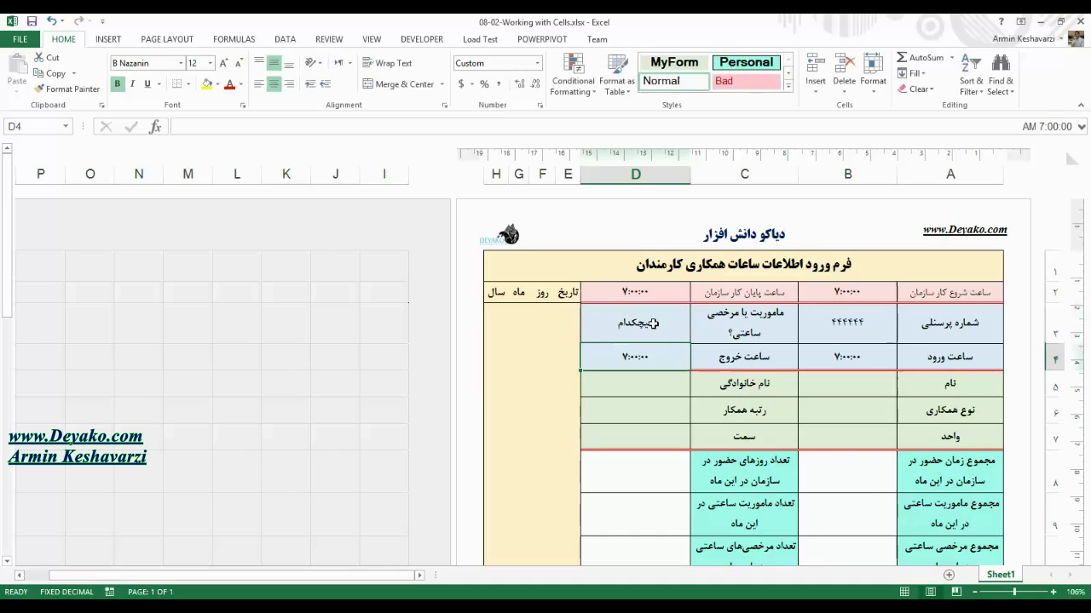
Replace D3's answer with مرخصی ساعتی and recheck B2's input message
click(653, 323)
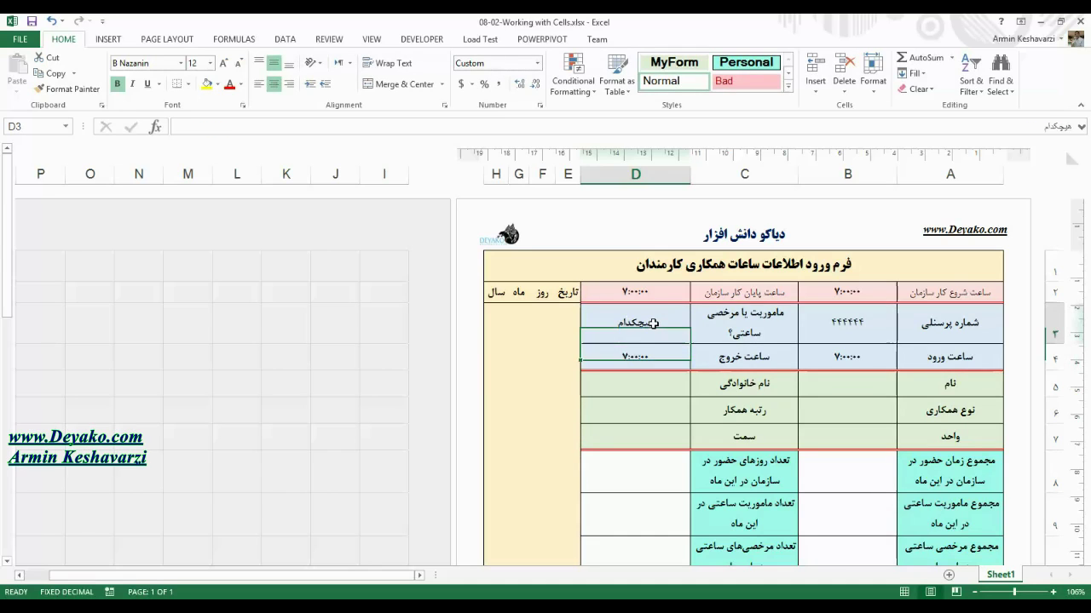
text(مرخصی ساعتی)
key(Return)
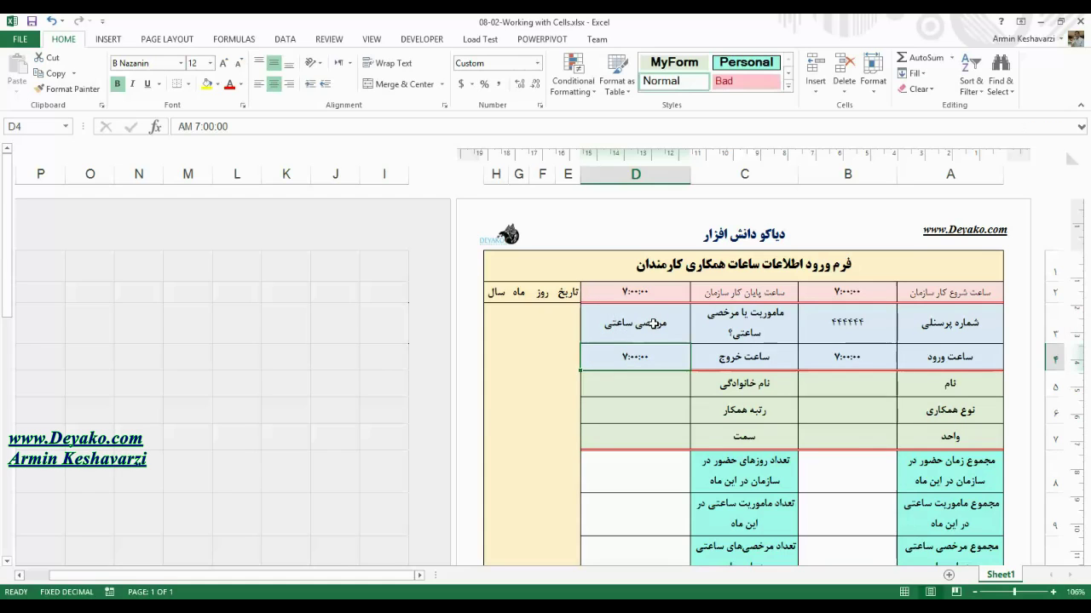
click(653, 323)
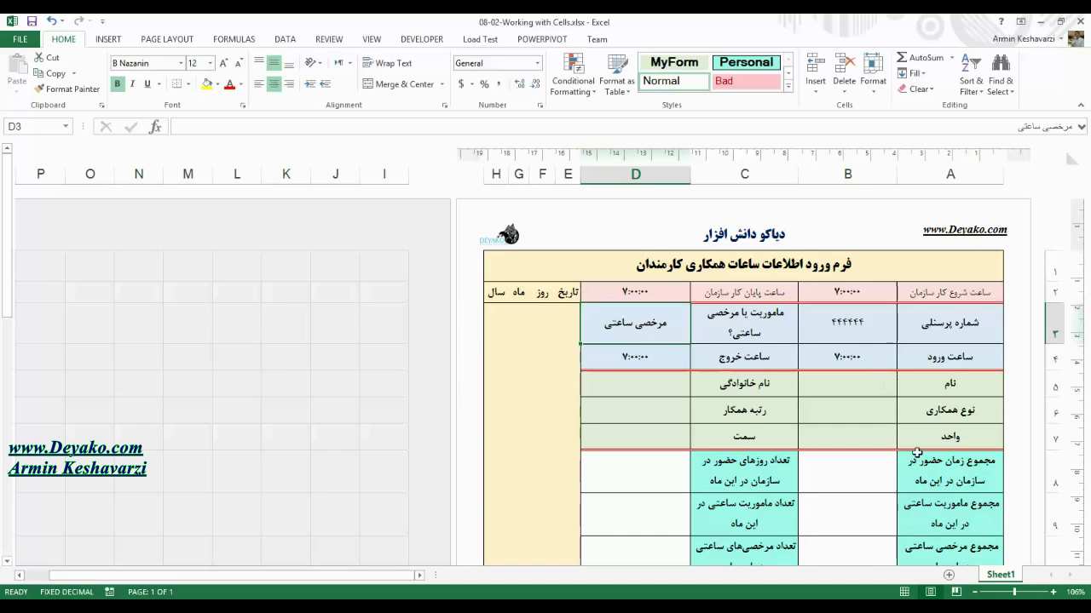
click(863, 299)
click(673, 324)
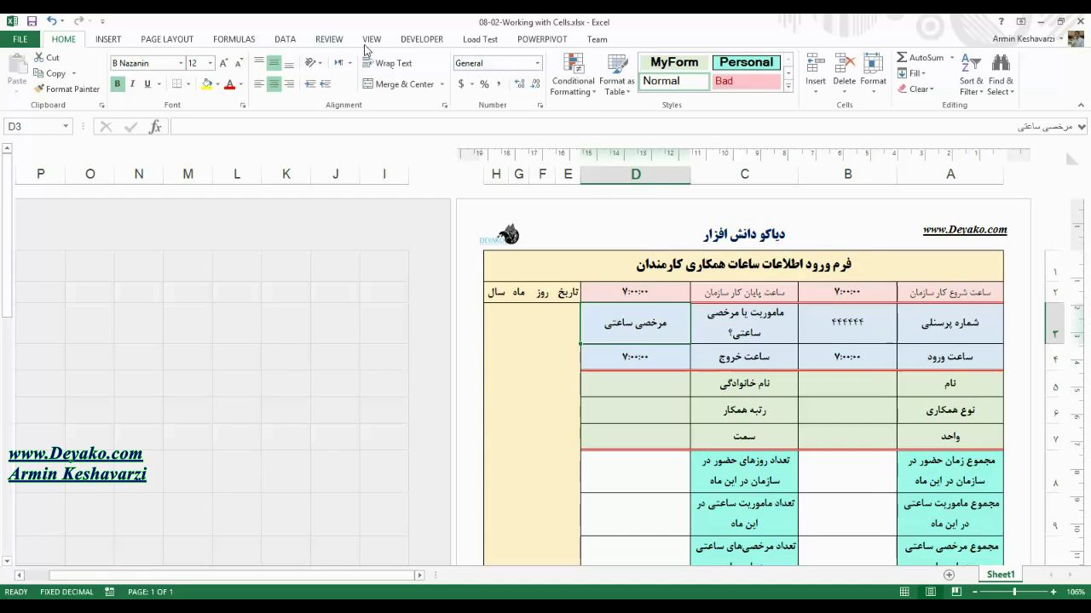
Give D3 a List data validation with هیچکدام as its dropdown source
click(294, 41)
click(565, 61)
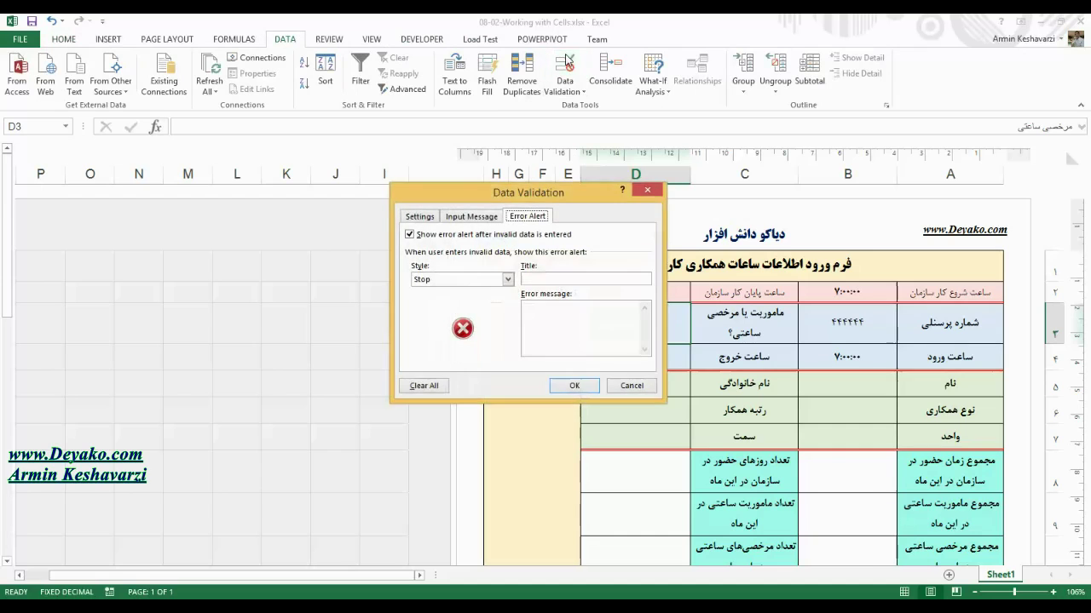
click(426, 217)
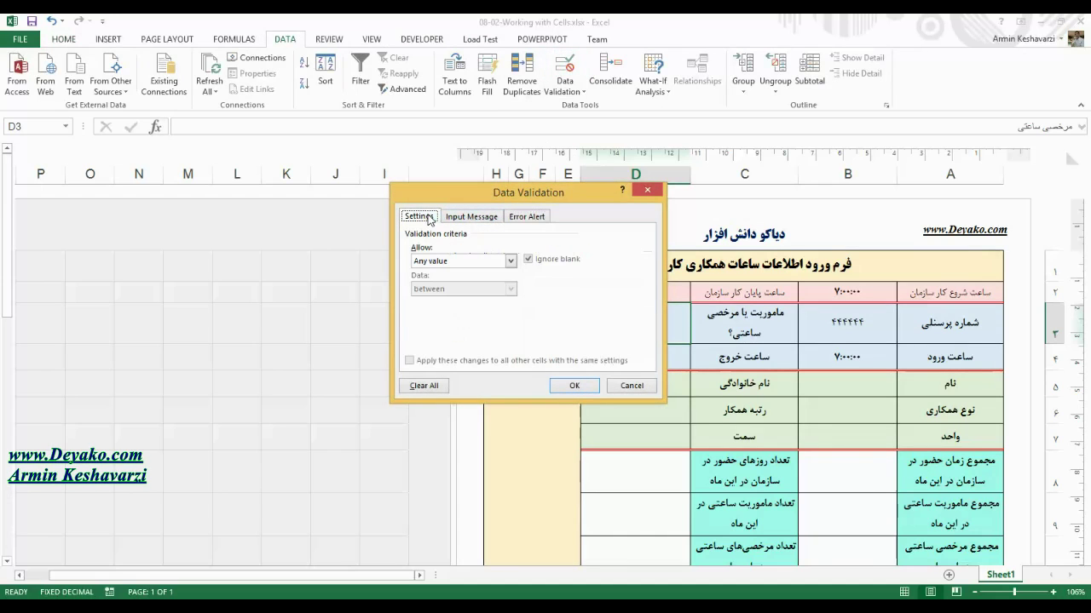
click(511, 262)
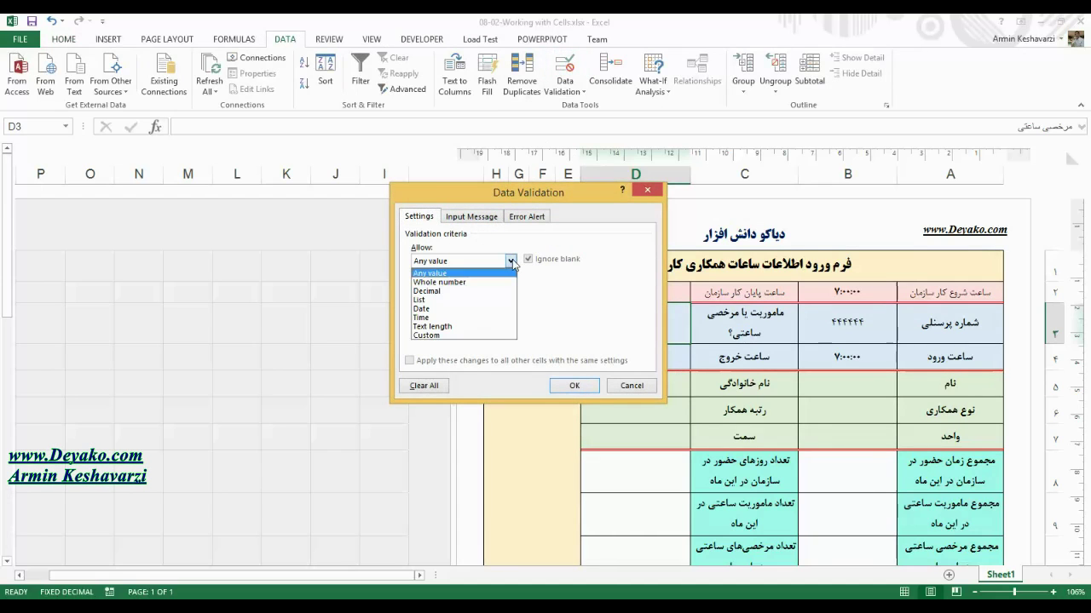
click(454, 302)
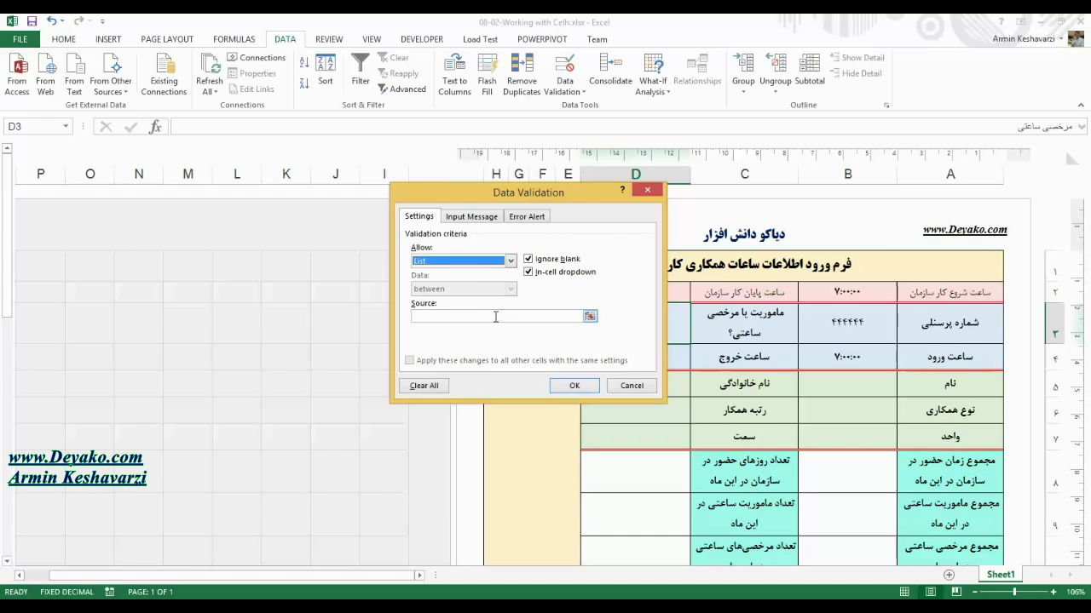
click(495, 316)
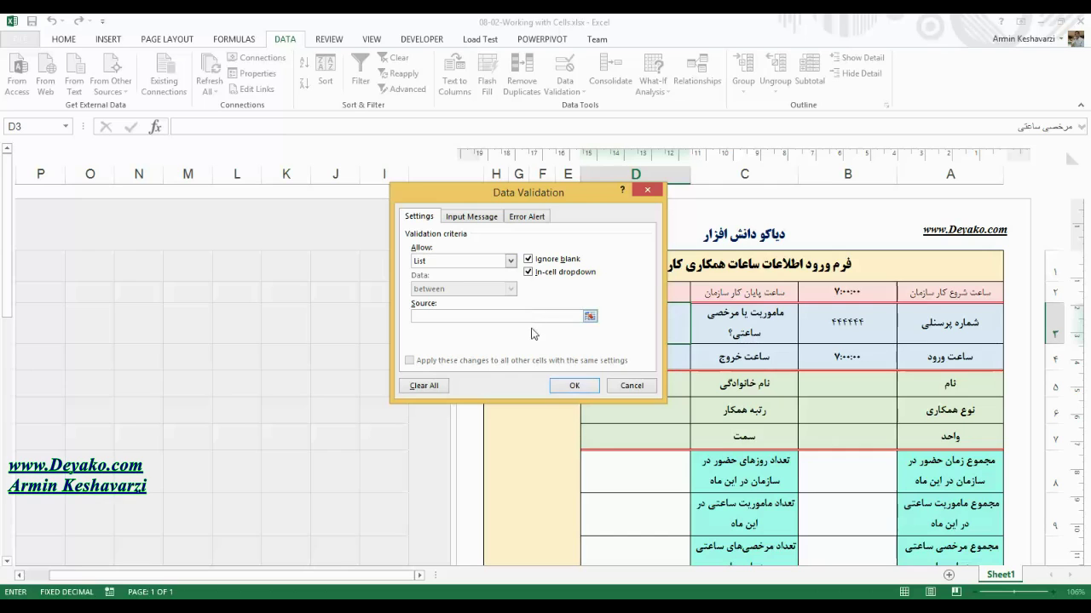
click(570, 385)
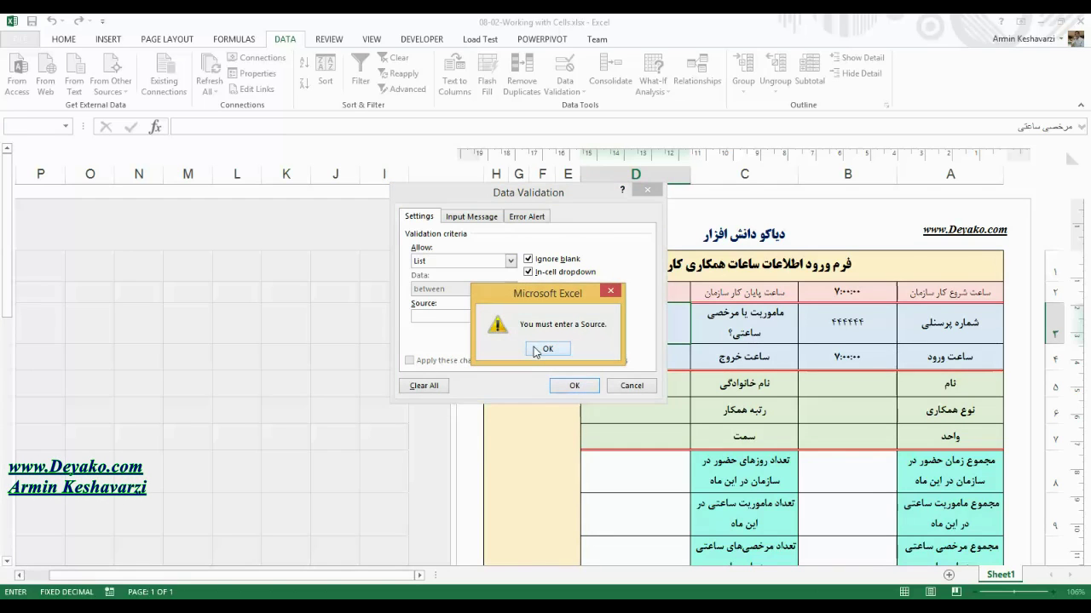
click(548, 349)
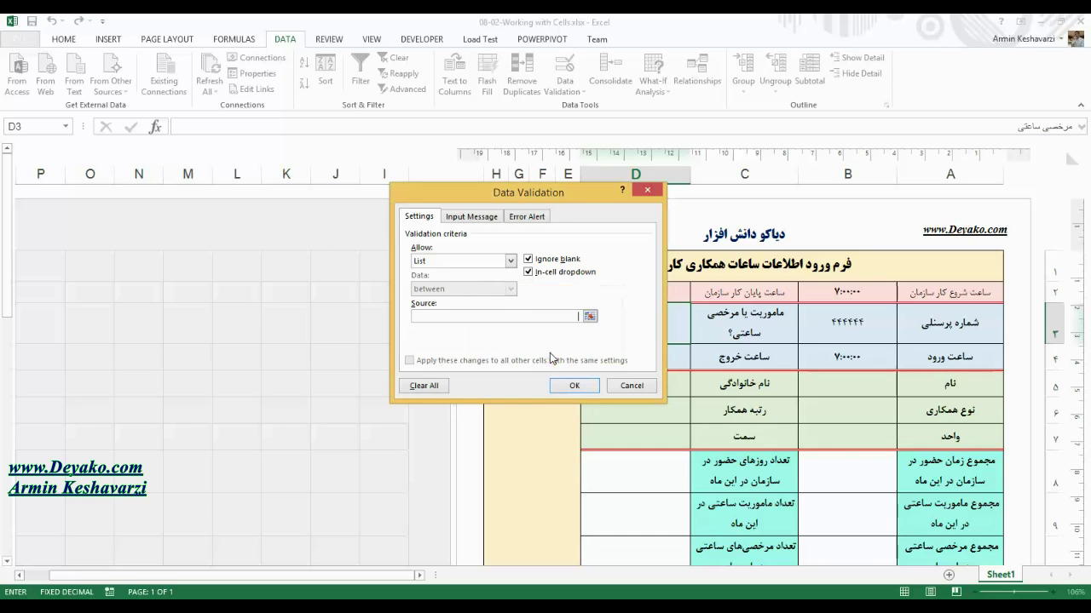
text(ما)
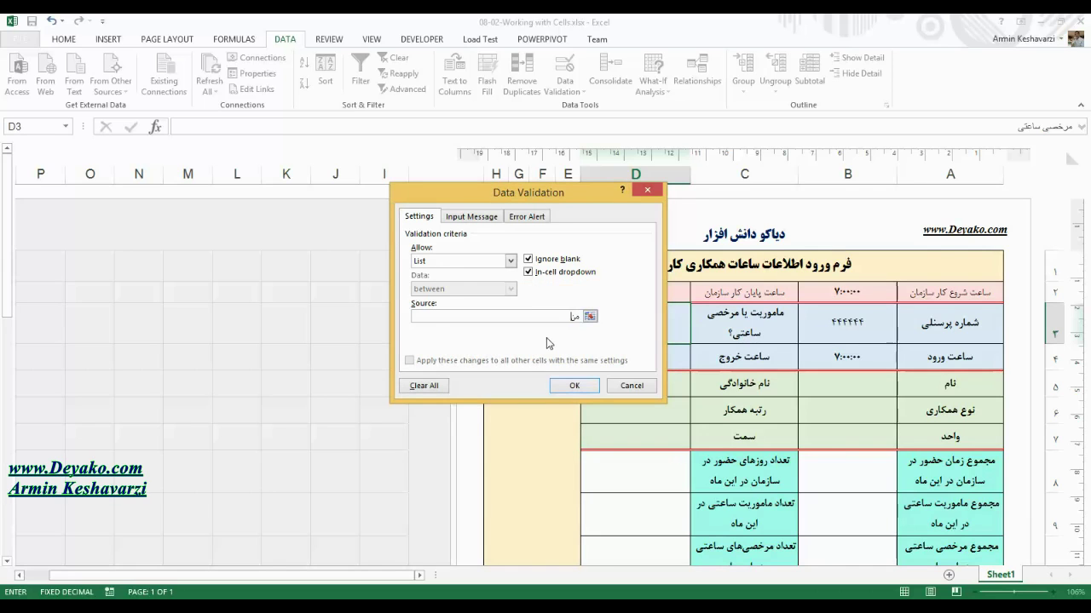
text(یچکدام)
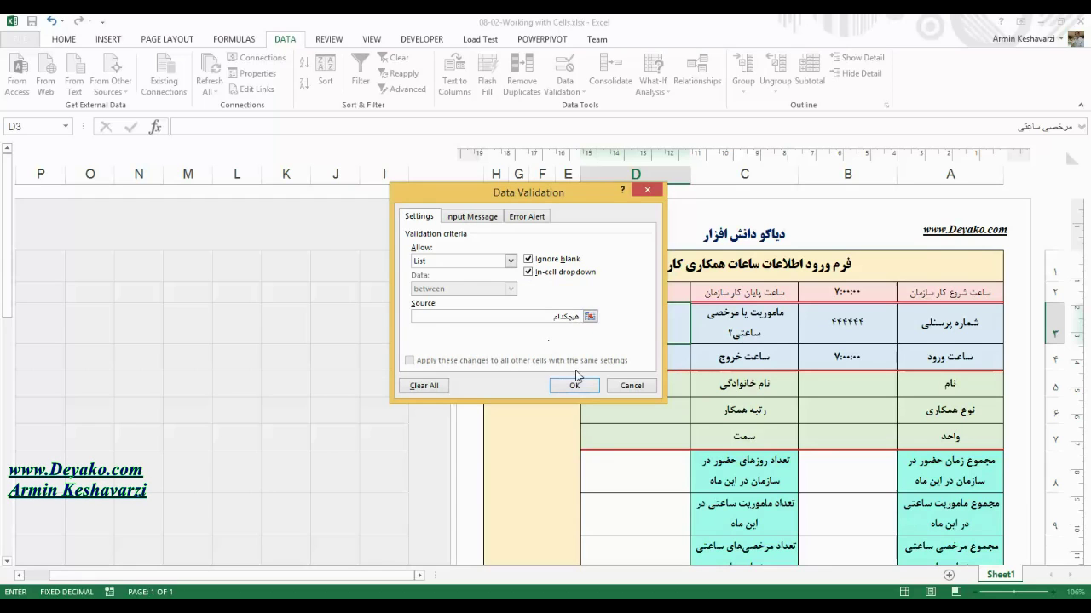
click(575, 385)
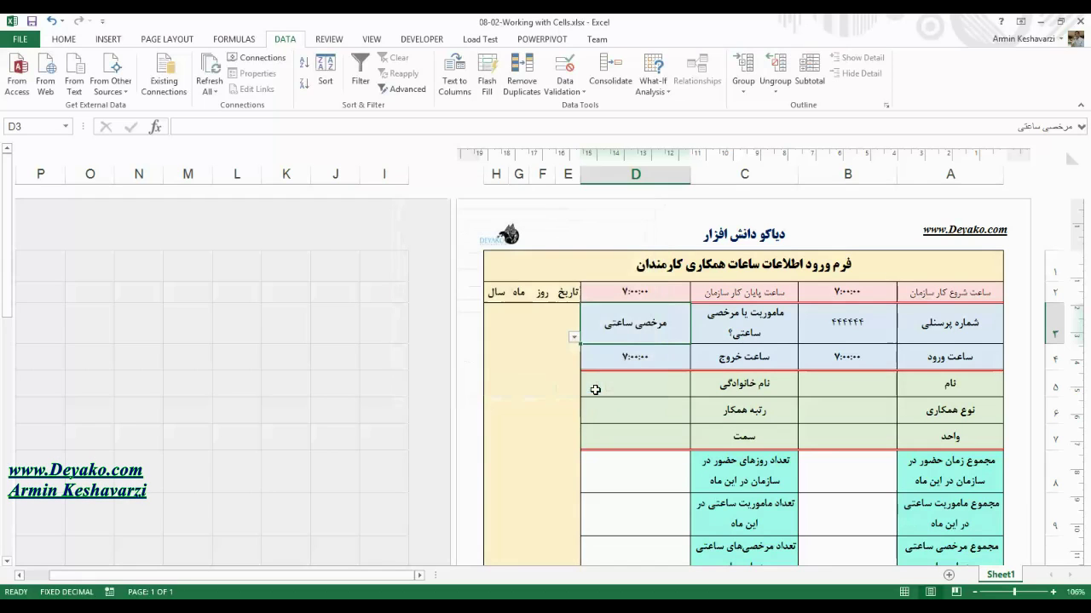
Edit D3's list source to هیچکدام، مرخصی ساعتی، ماموریت ساعتی separated by Persian commas
click(576, 337)
click(606, 321)
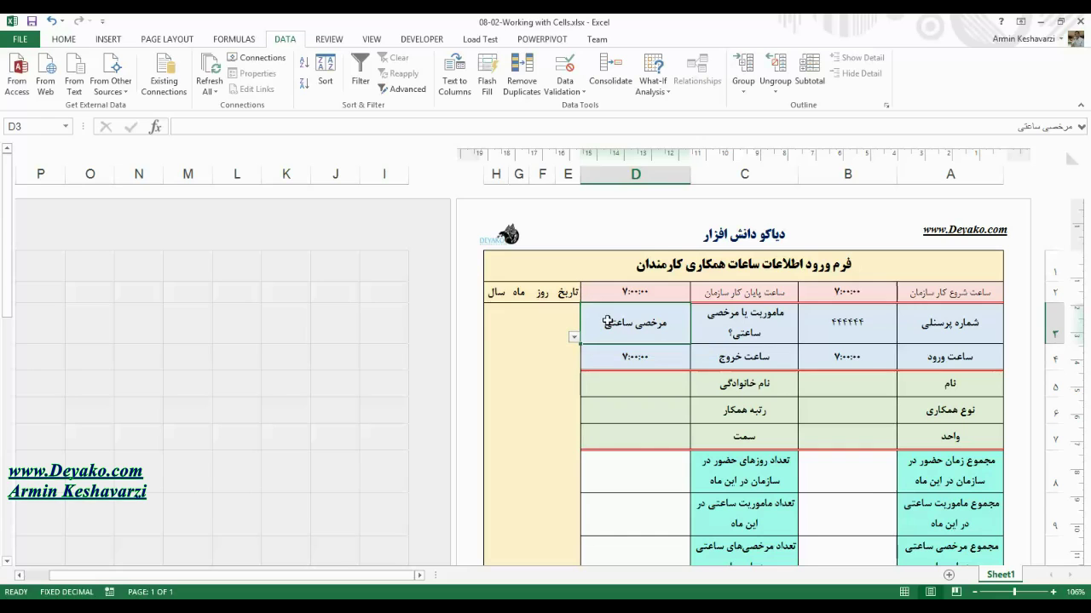
click(562, 77)
click(546, 316)
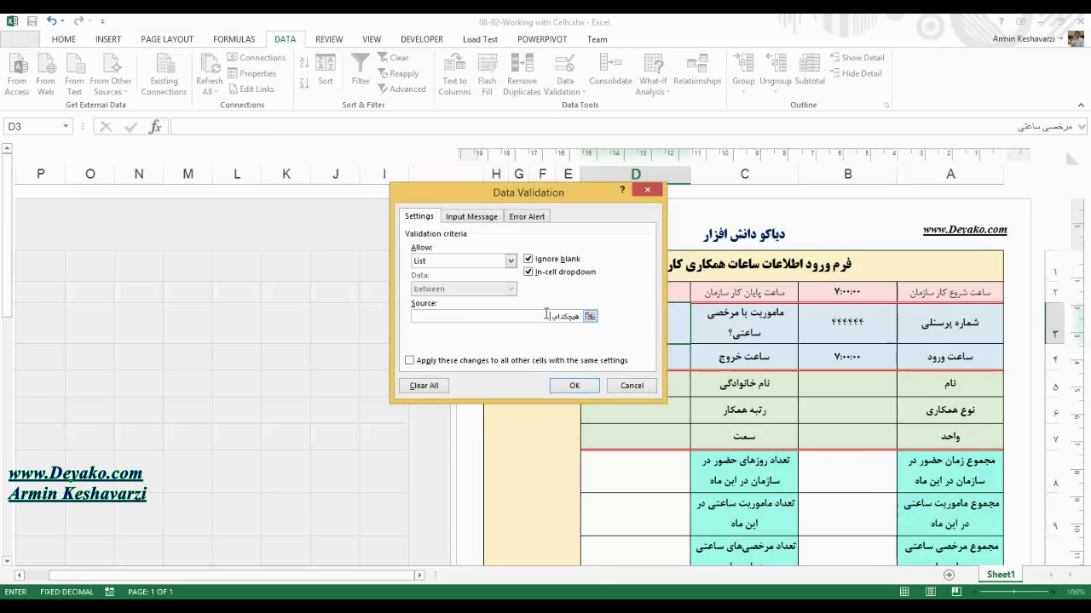
text(صی ساعت)
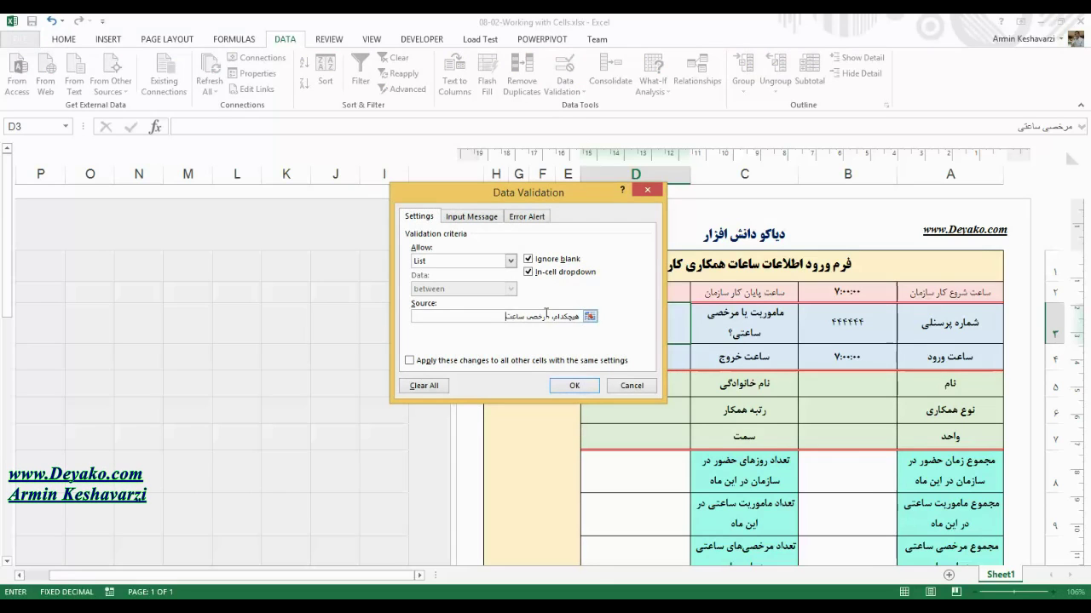
text(اموریت ساعتی)
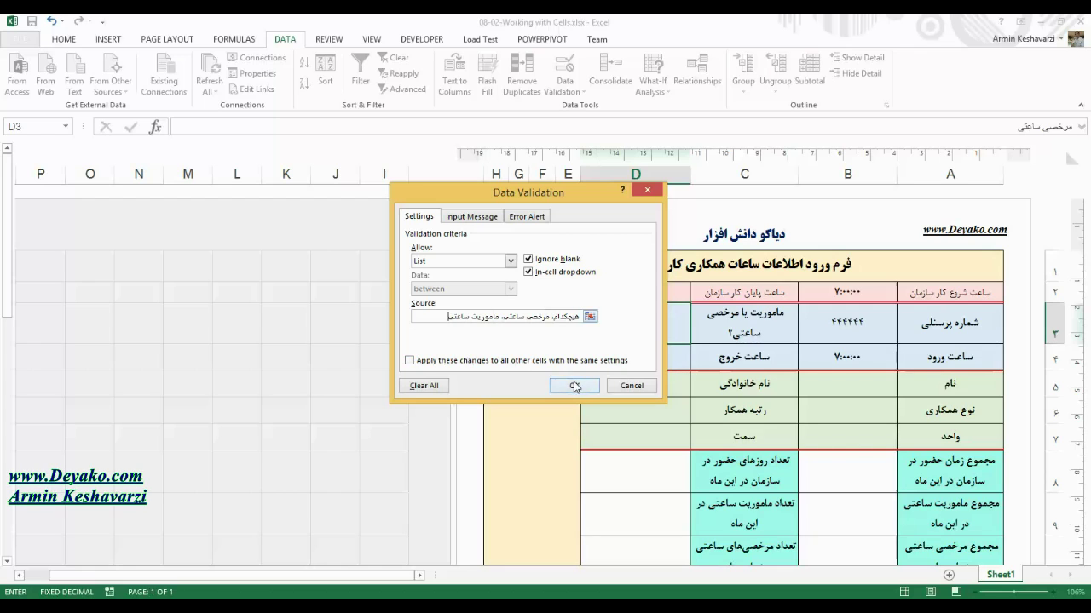
click(576, 385)
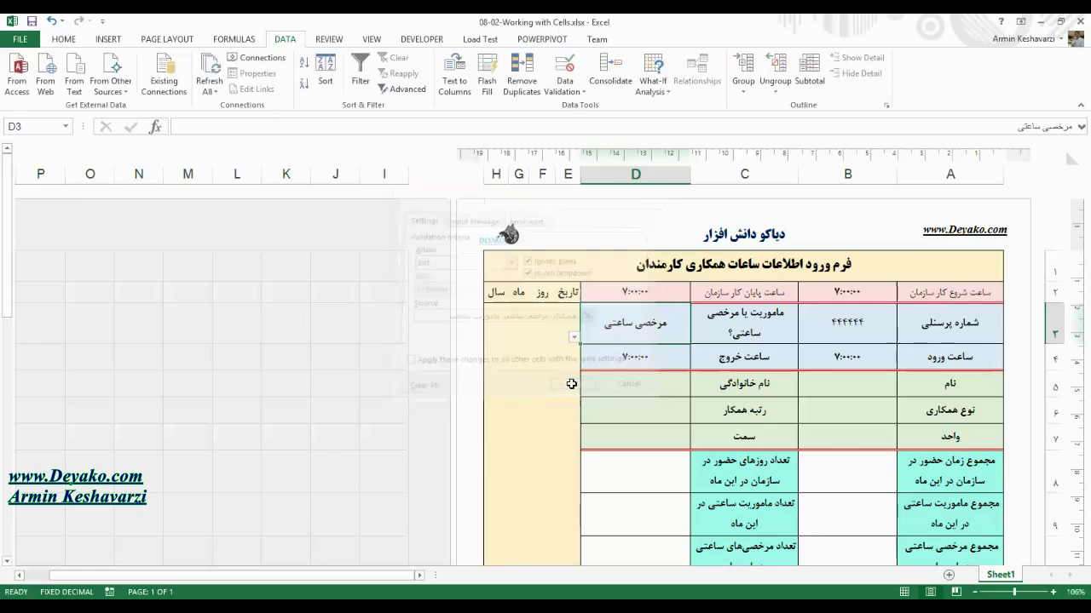
Pick the combined entry from D3's dropdown, then clear D3
click(575, 339)
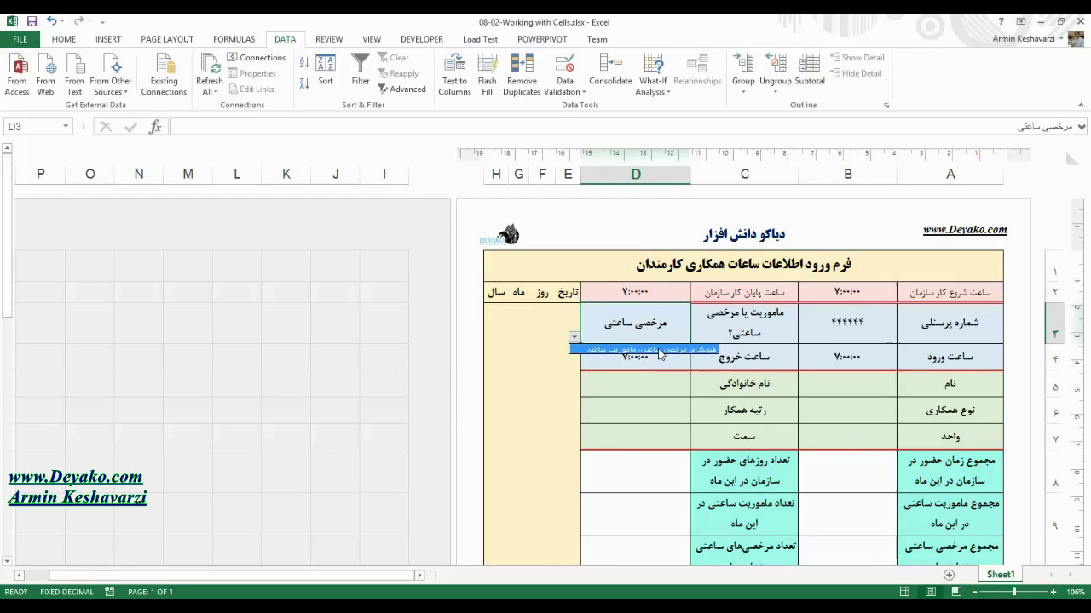
click(652, 350)
click(574, 339)
click(572, 339)
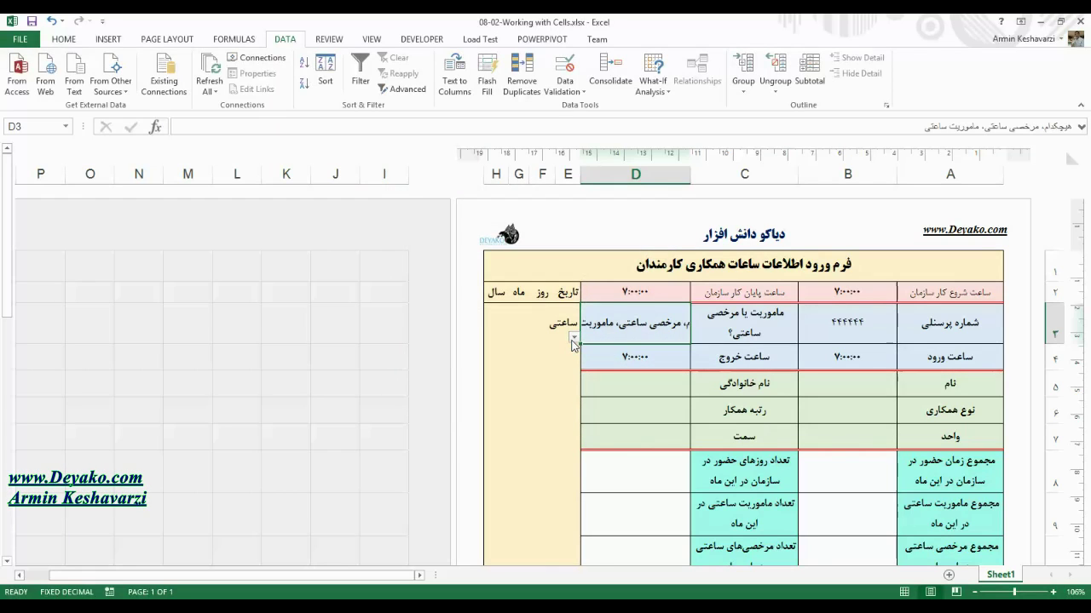
key(Delete)
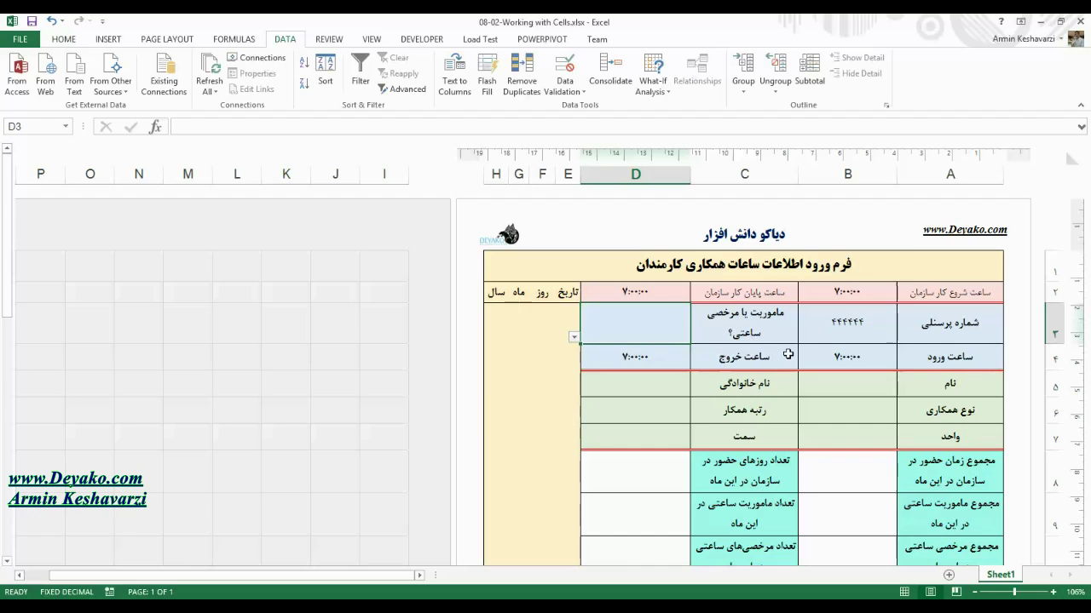
Add a new blank worksheet and rename the form's sheet to Form
drag(690, 328, 671, 320)
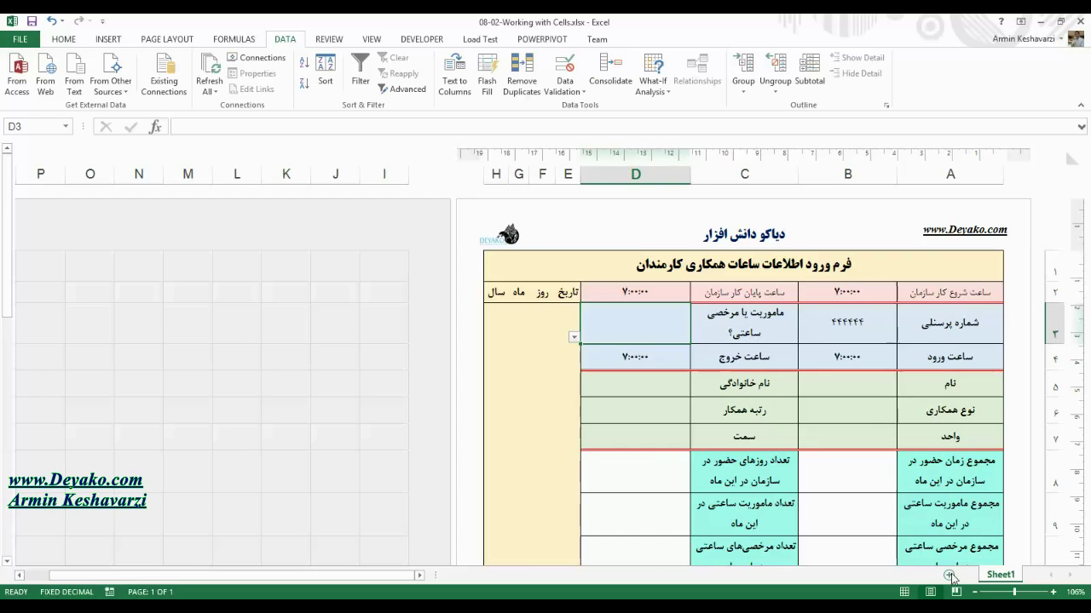
click(948, 575)
click(1000, 576)
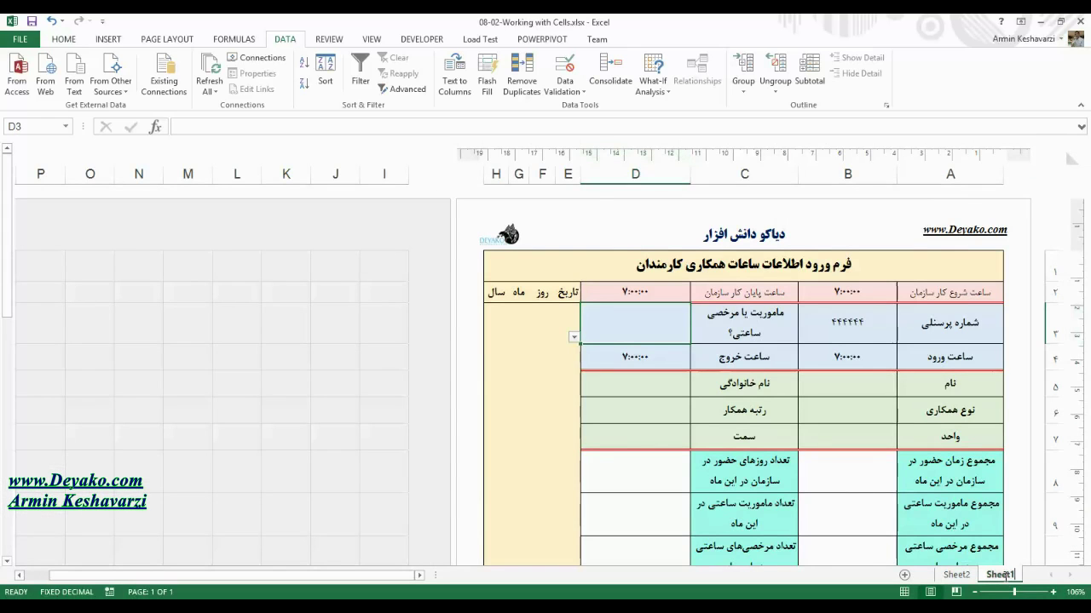
drag(1000, 576, 1009, 578)
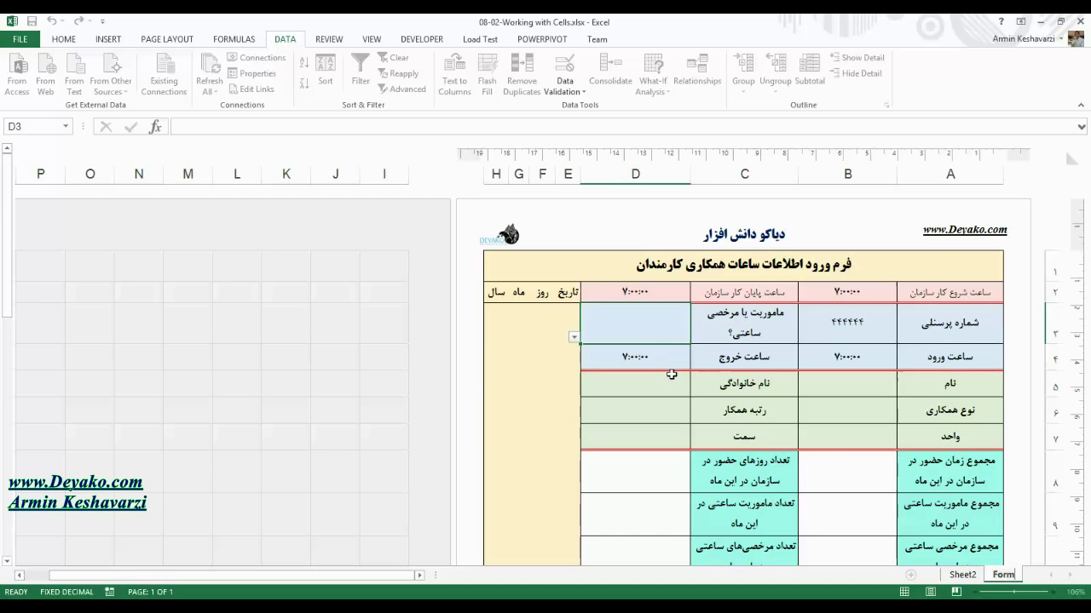
Rename the blank Sheet2 to DataValidation and return to the Form sheet
click(967, 578)
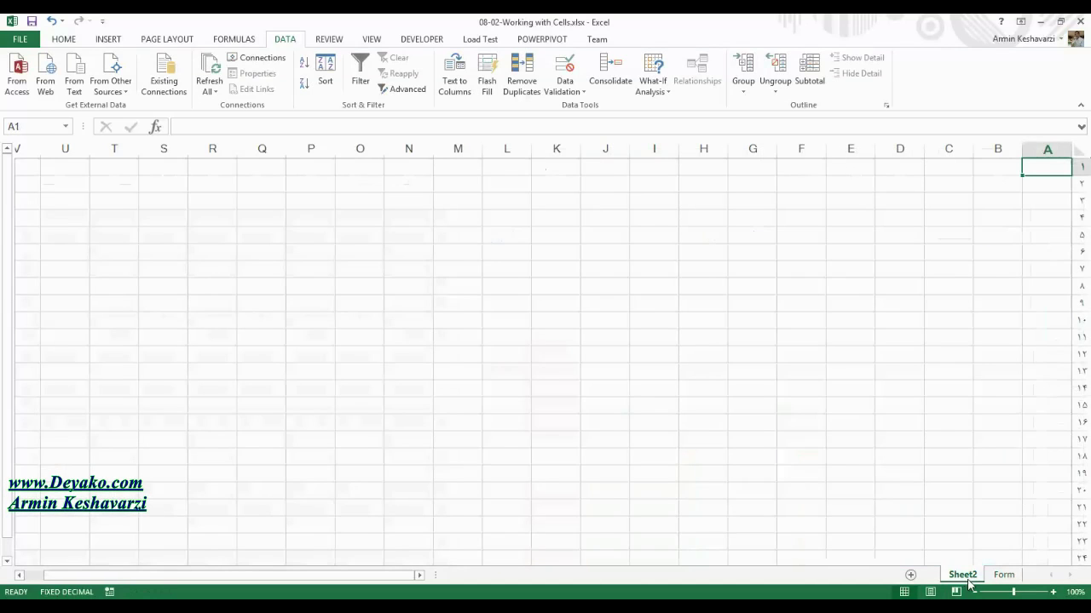
drag(975, 583, 975, 576)
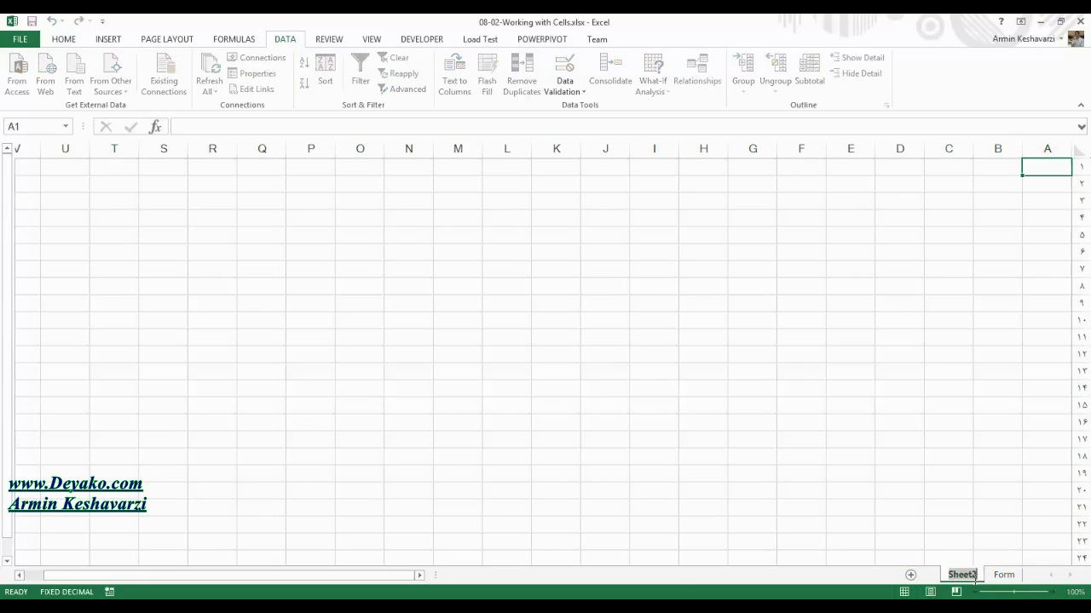
text(DataV)
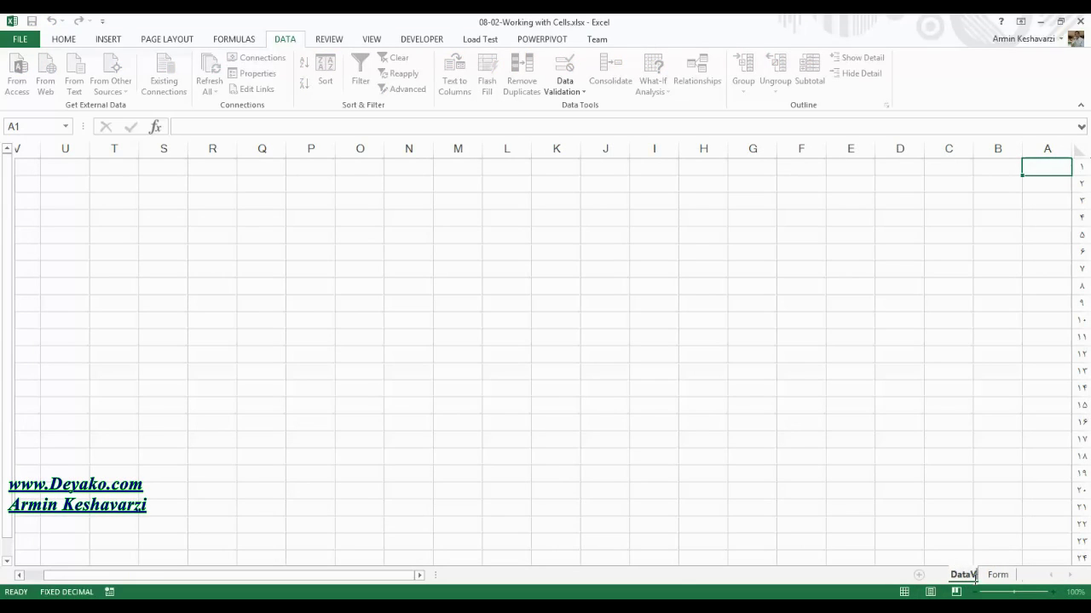
text(alidation)
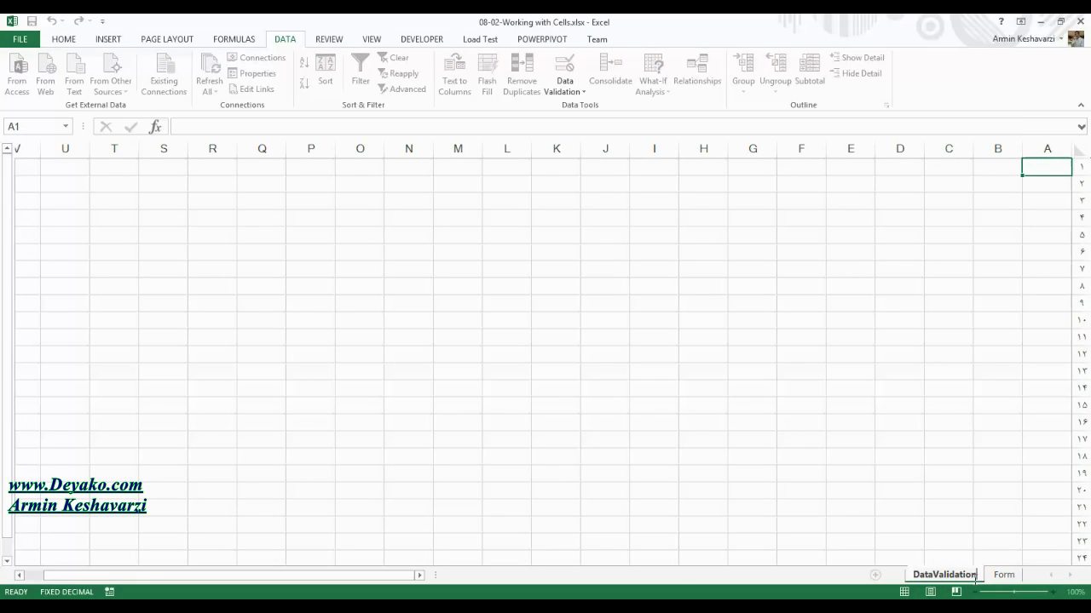
click(972, 373)
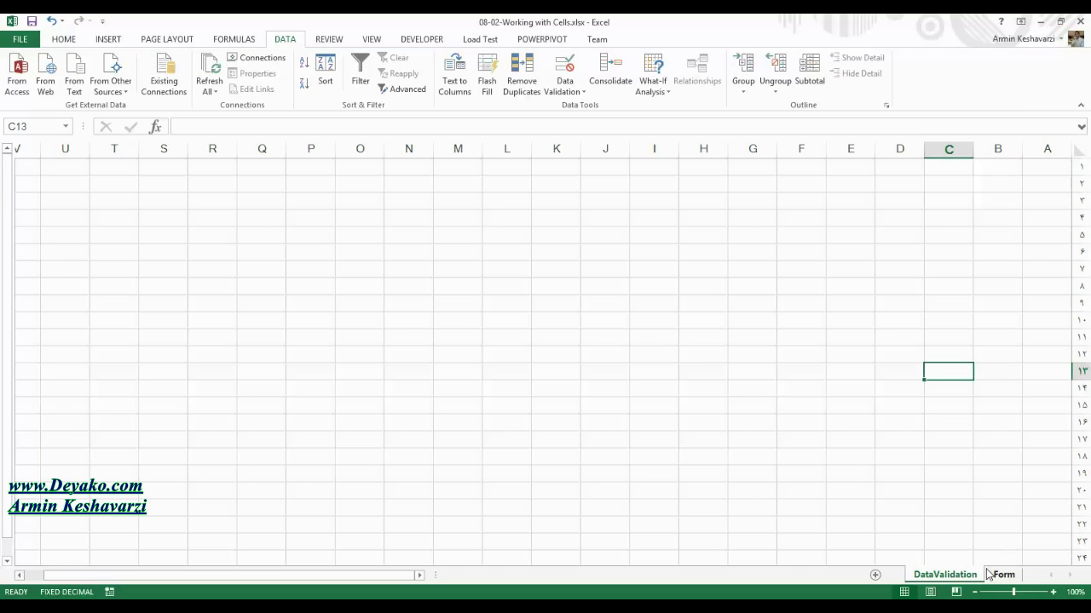
click(1002, 575)
Check cells D2 and D3 on the Form sheet, then open the DataValidation sheet
click(343, 306)
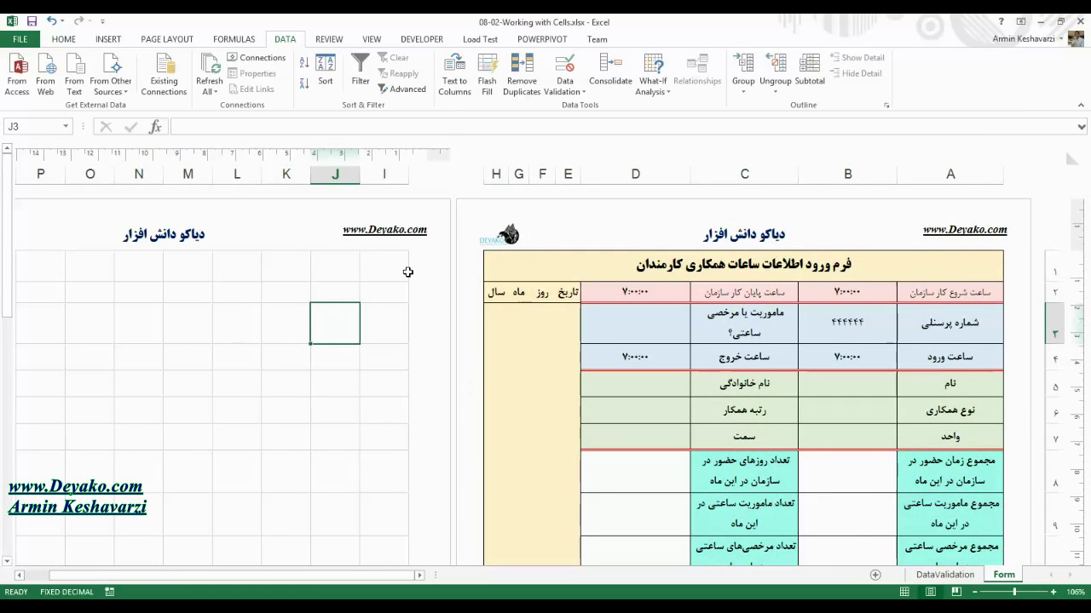
click(657, 287)
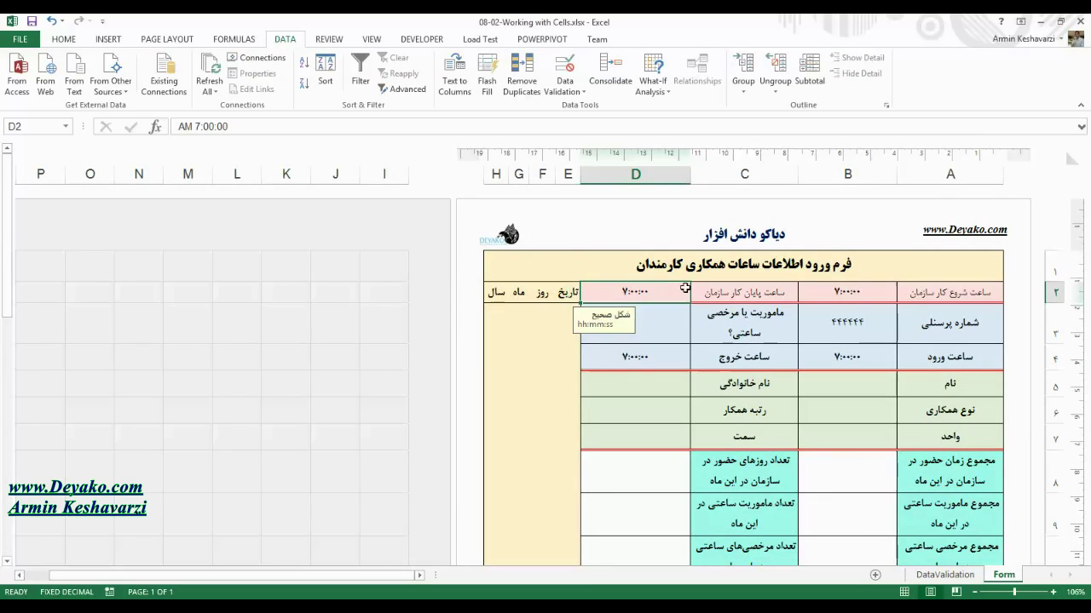
click(944, 575)
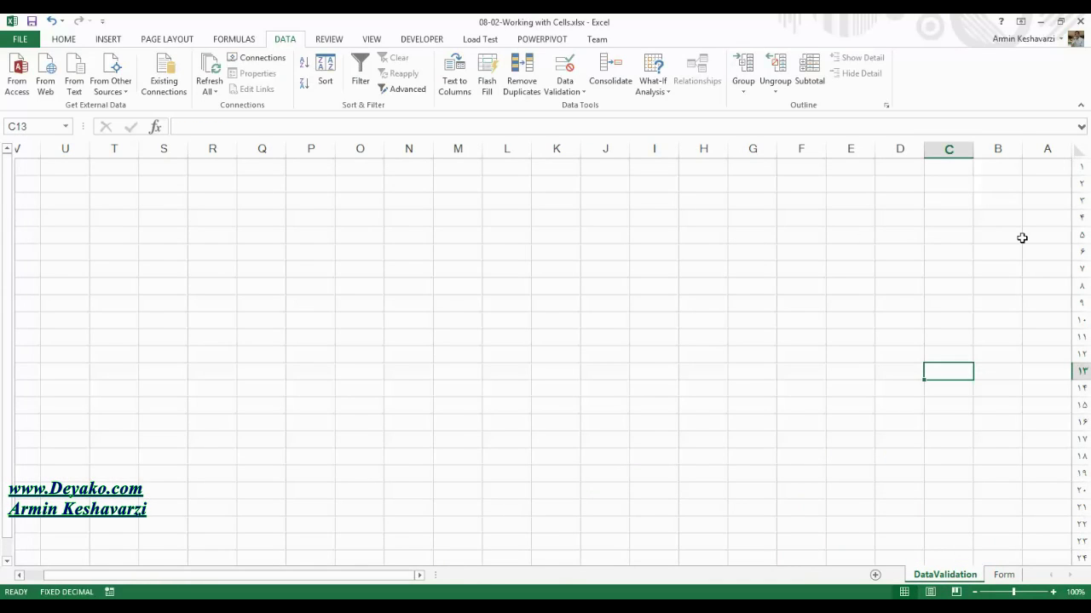
click(1041, 174)
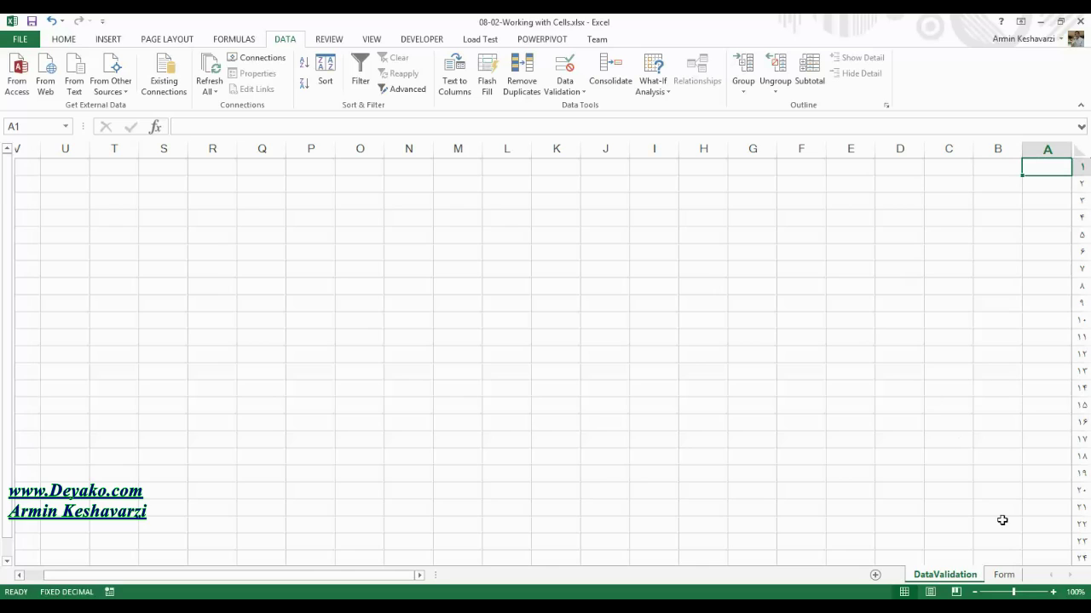
click(1004, 575)
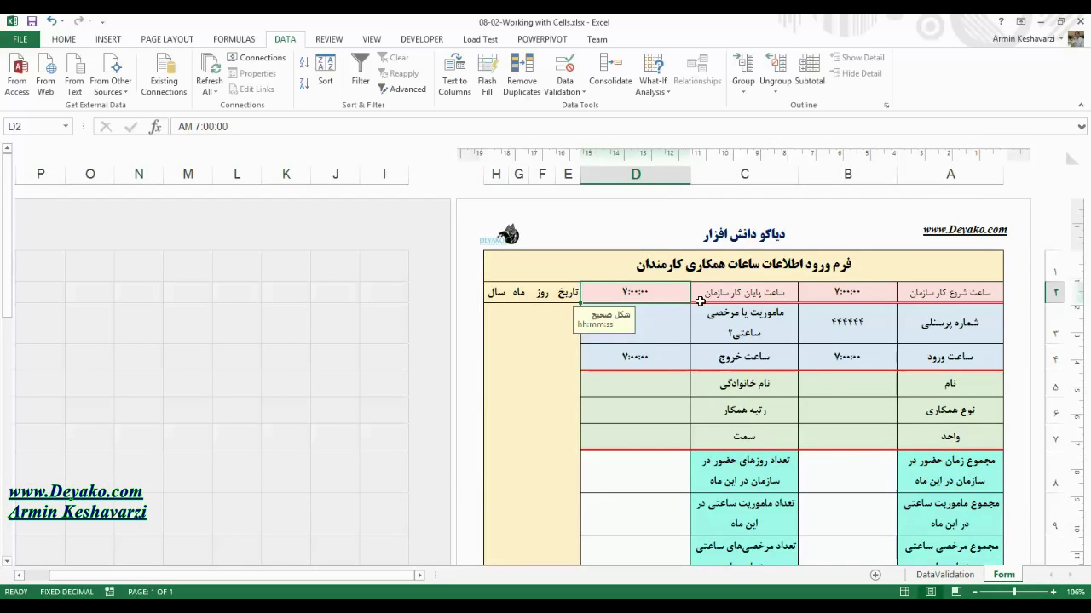
click(672, 331)
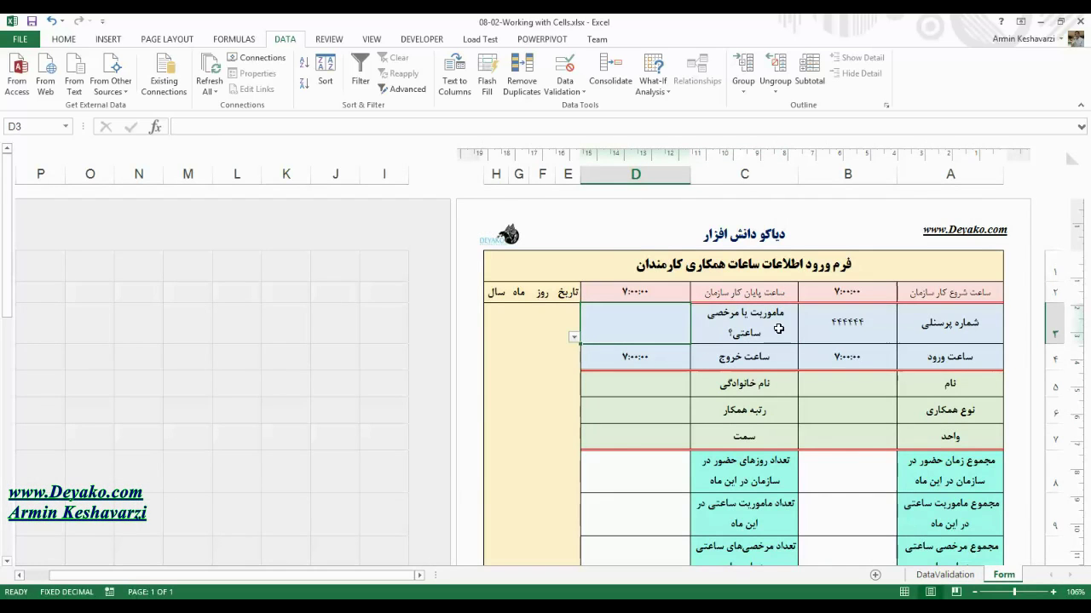
click(944, 576)
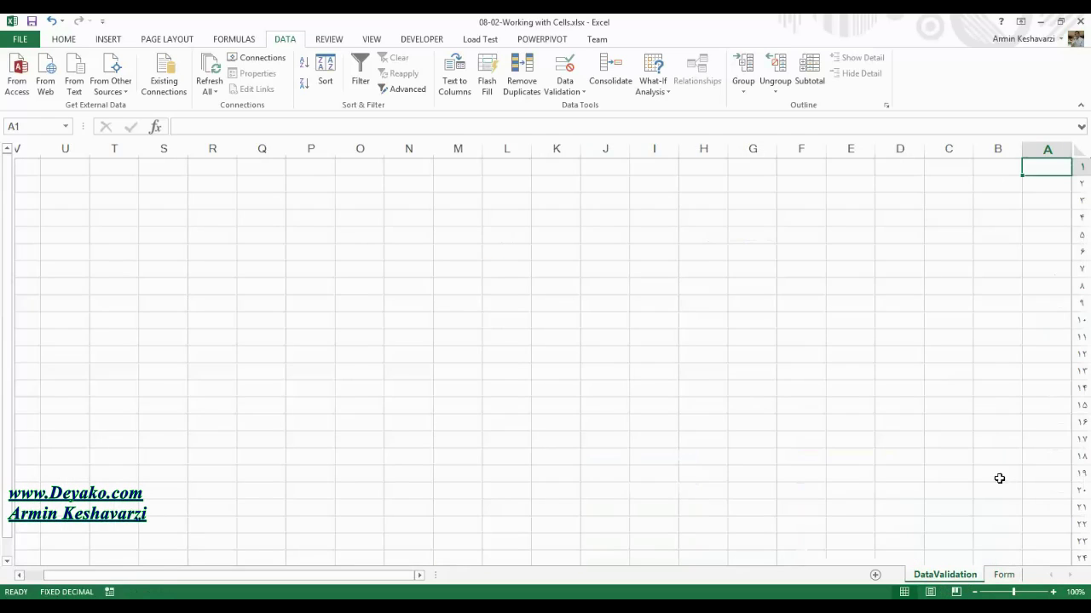
Enter هیچکدام, مرخصی ساعتی and ماموریت ساعتی in A2:A4 and widen column A to fit
click(1050, 180)
text(هیچکدام)
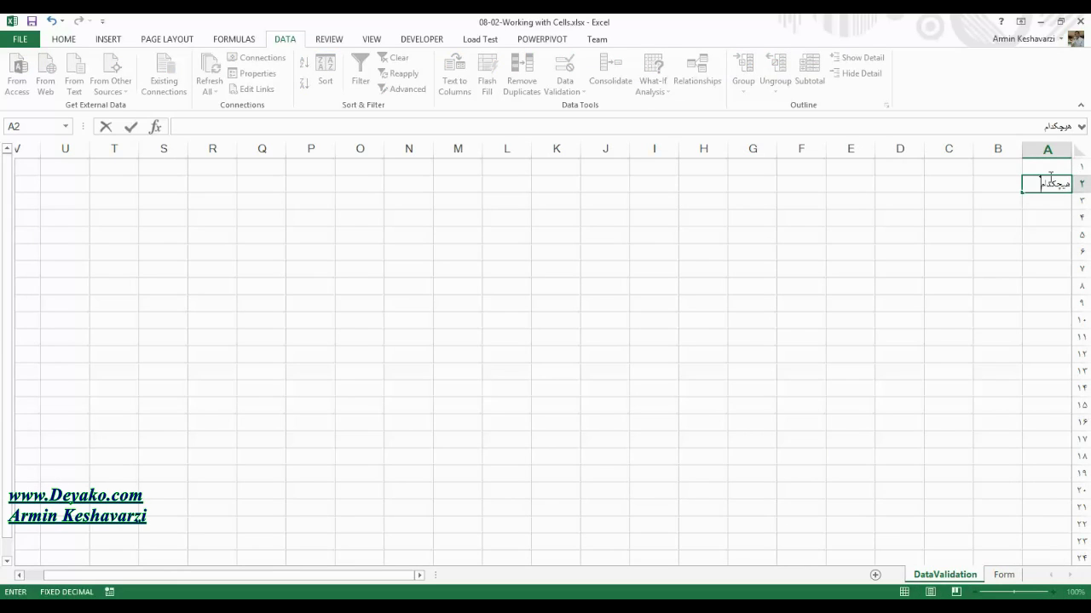
key(Return)
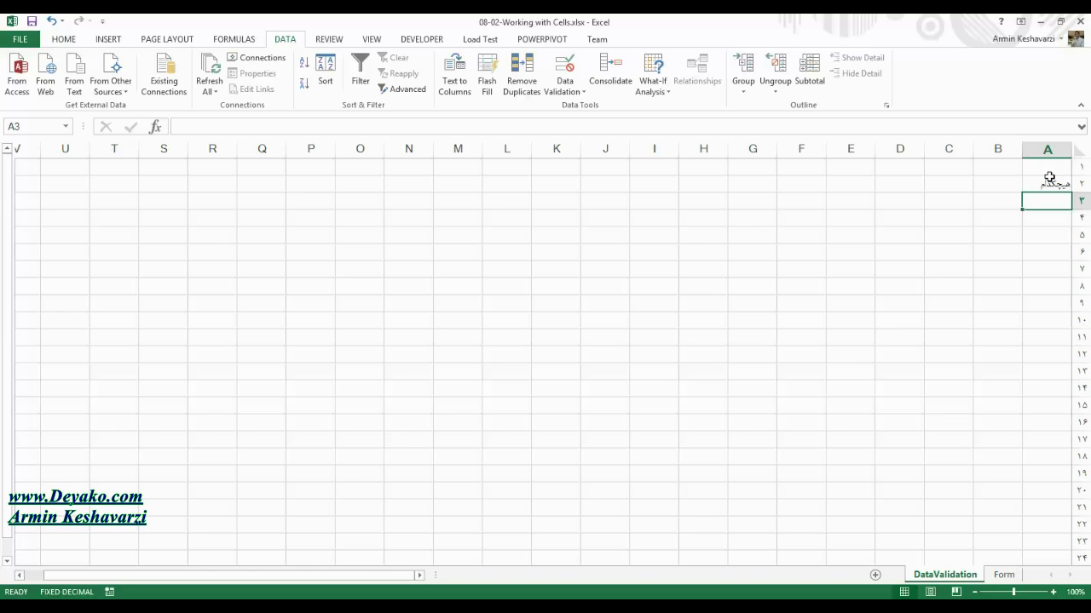
text(مرخصی ساعتی)
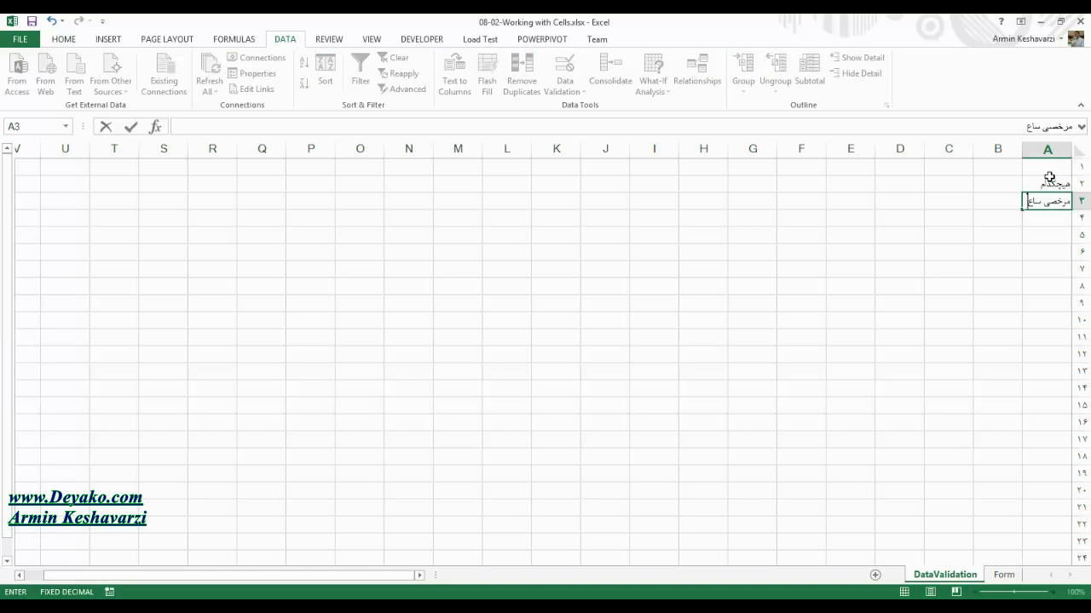
key(Return)
text(ماموریت ساعت)
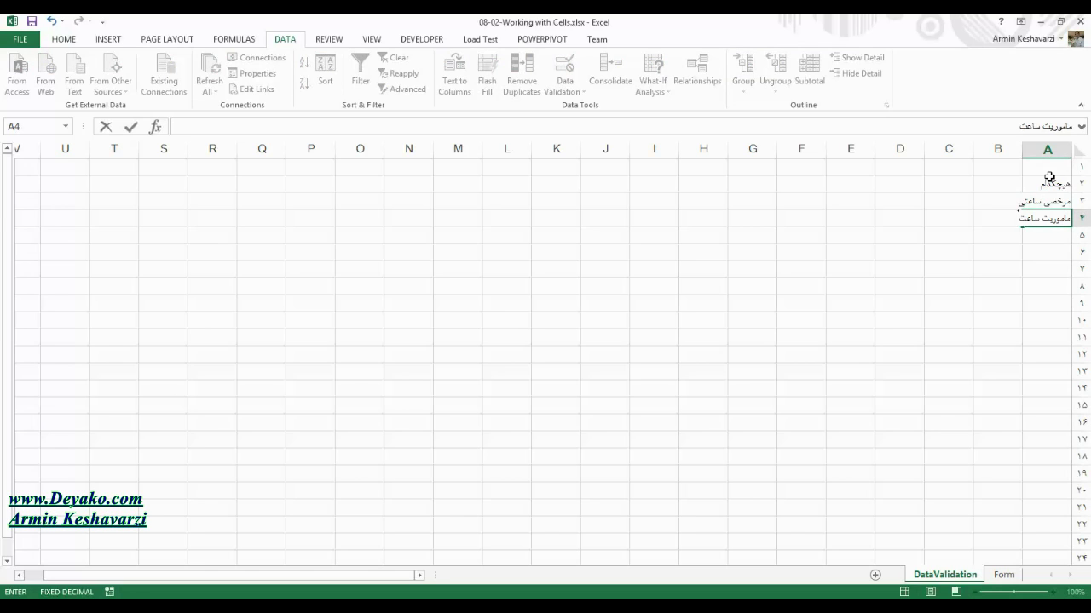
text(ی)
key(Return)
drag(1049, 178, 1046, 218)
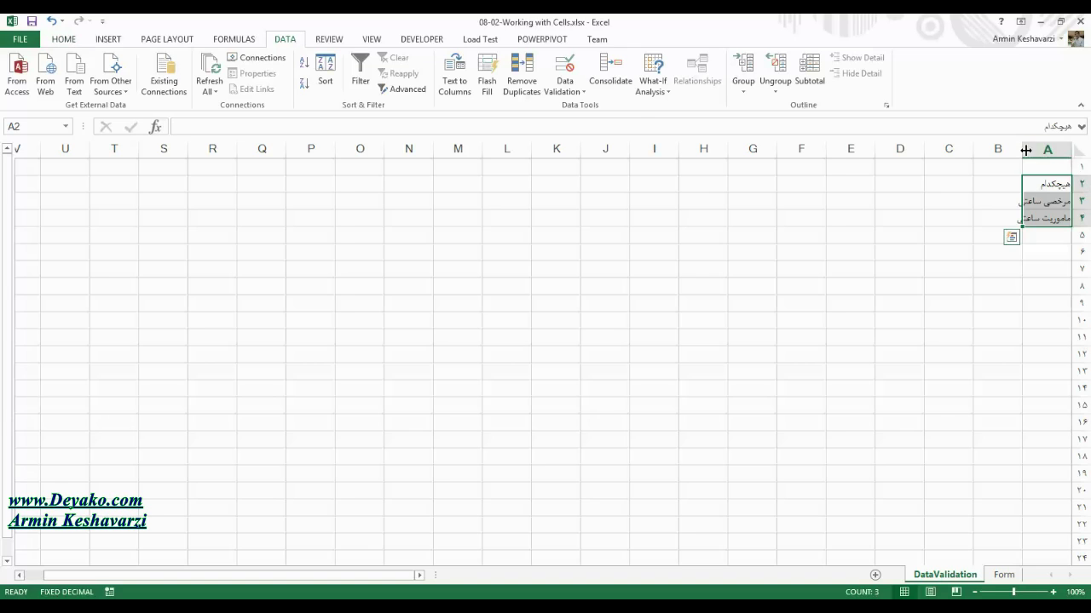
drag(1022, 150, 1013, 150)
Put borders on A2:A4 and add the header نوع ورود in A1
click(64, 39)
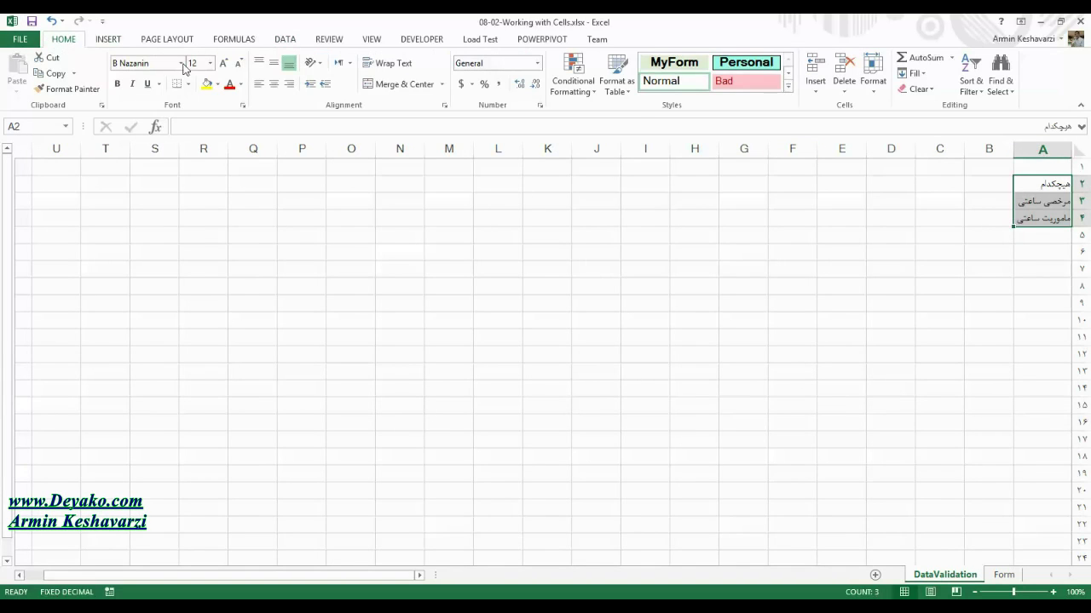
click(188, 83)
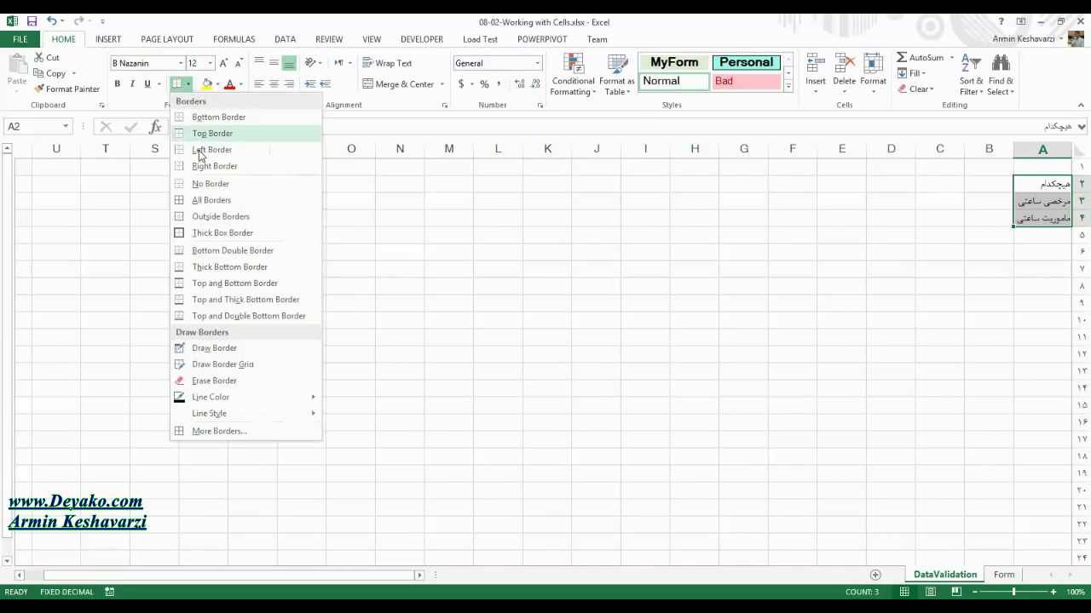
click(209, 200)
click(1043, 162)
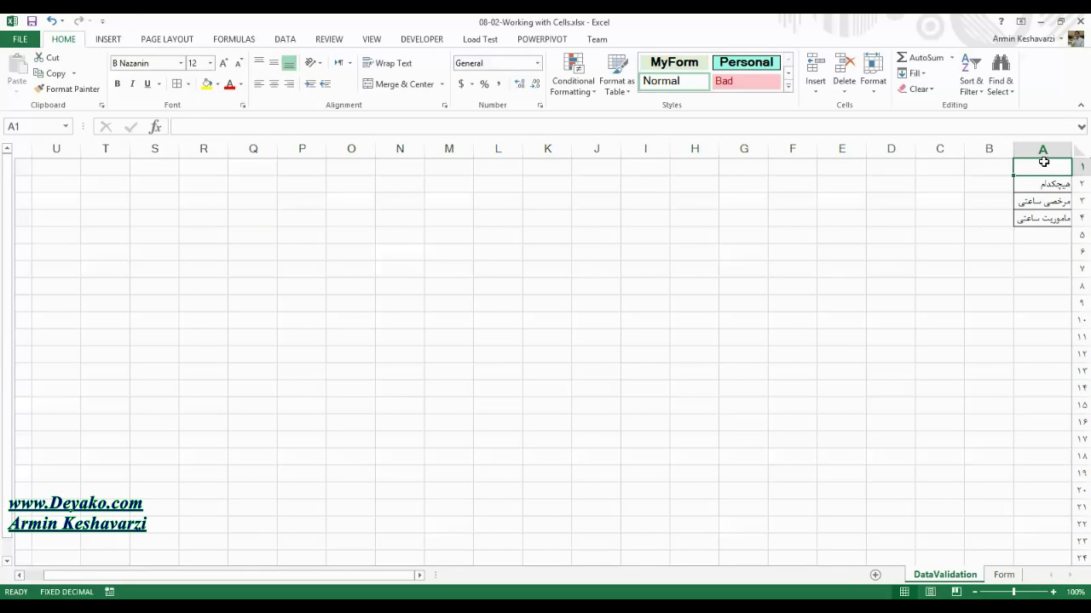
text(نوع ورود)
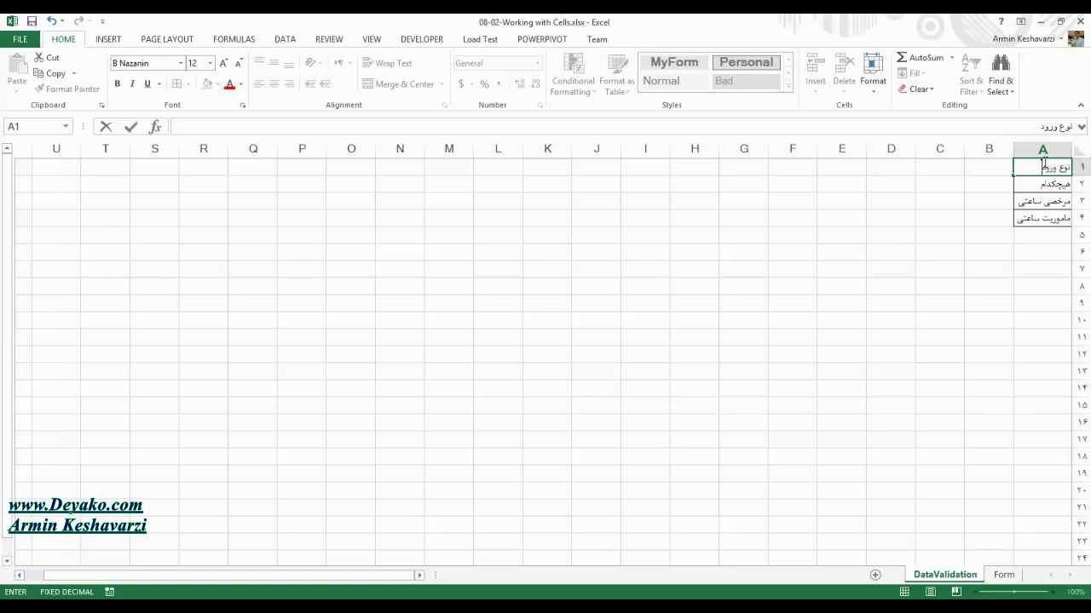
key(Return)
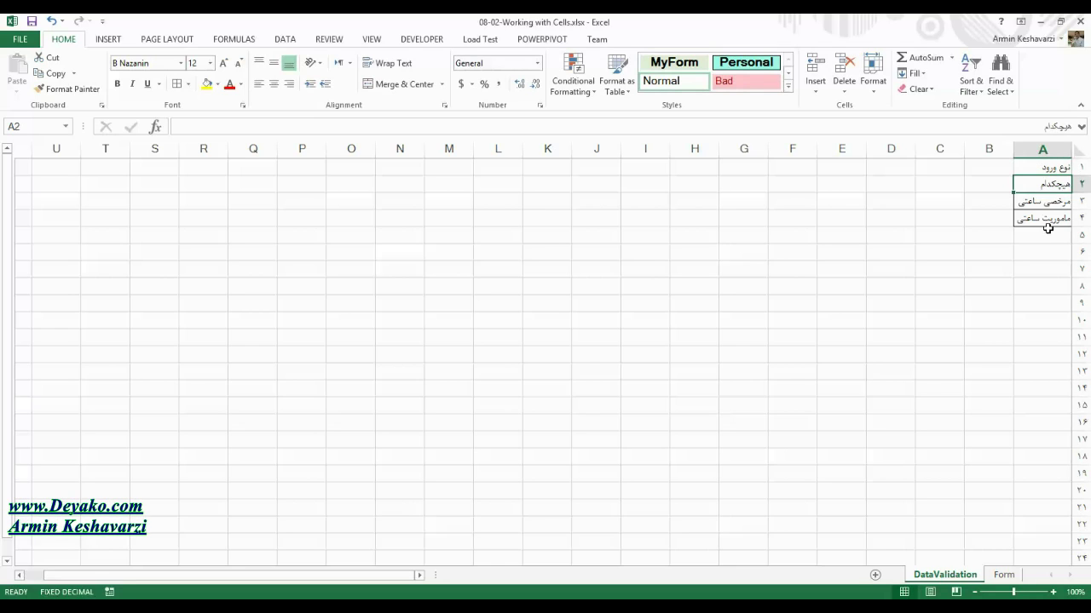
key(Down)
key(Down)
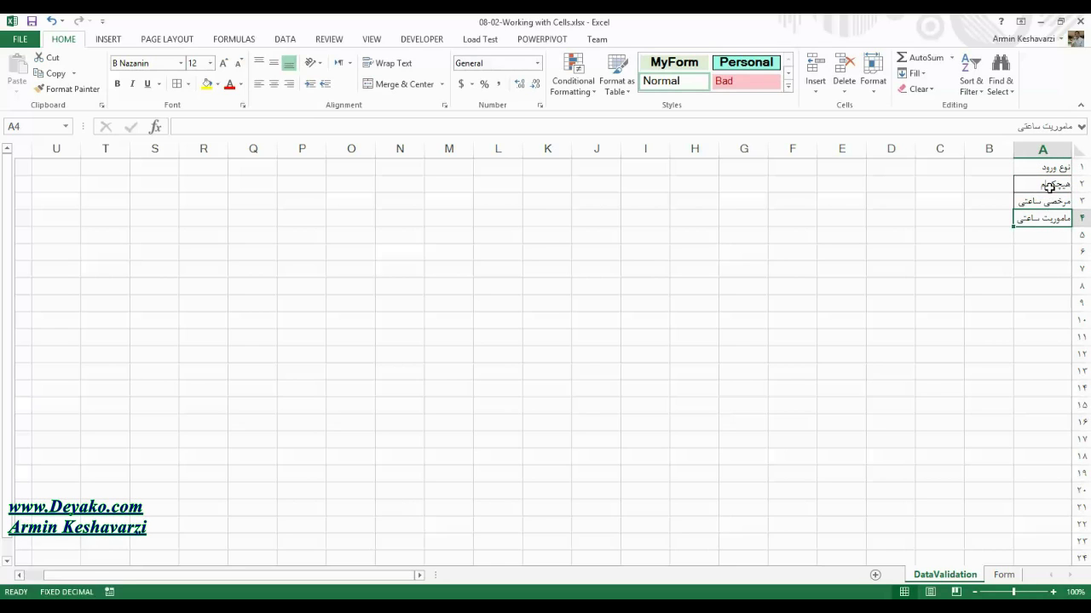
Border A1:A4 and make the A1 header bold red on yellow, centred both ways
drag(1057, 166, 1055, 215)
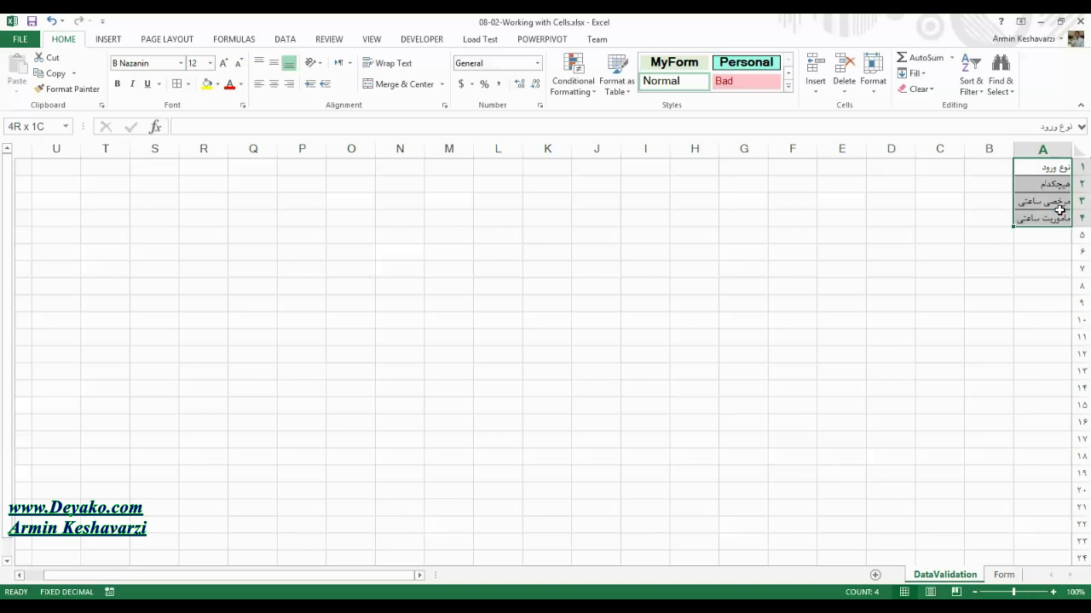
click(178, 85)
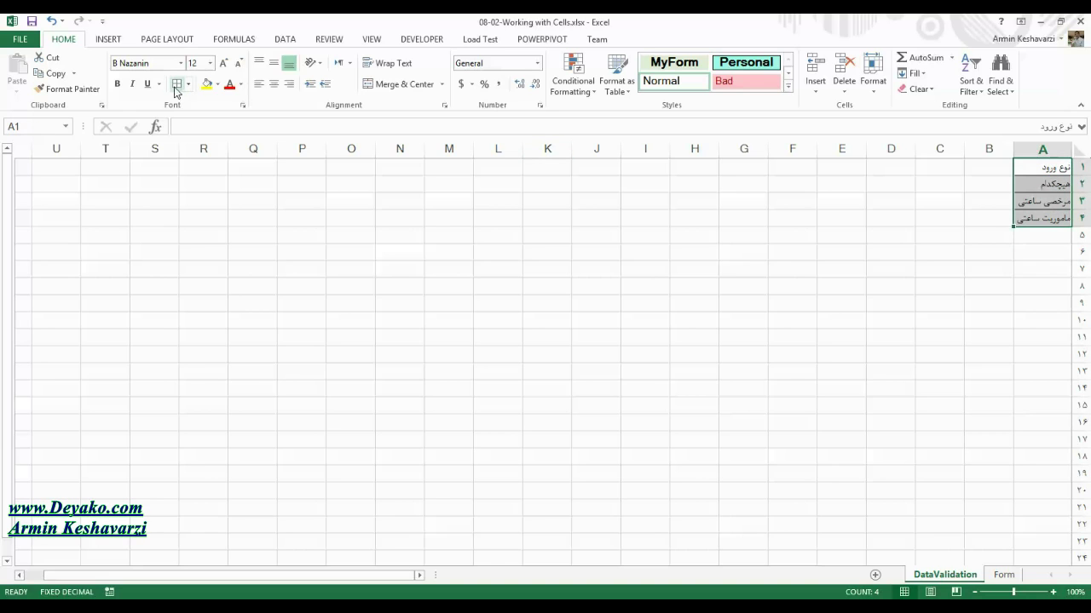
click(1047, 168)
click(206, 83)
click(229, 83)
click(118, 85)
click(274, 63)
click(274, 83)
key(Down)
key(Down)
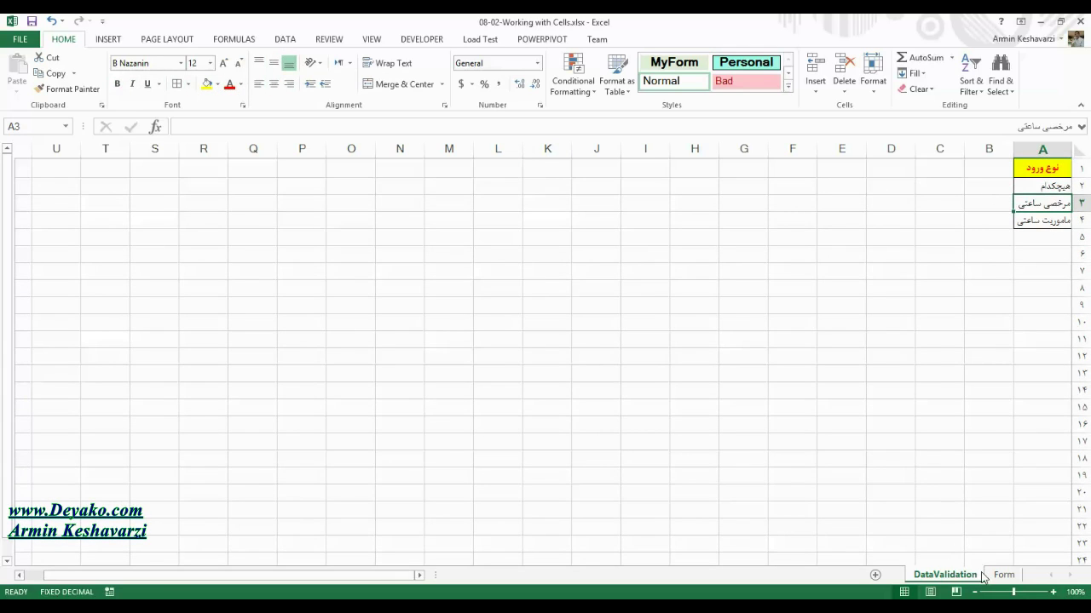
click(1001, 575)
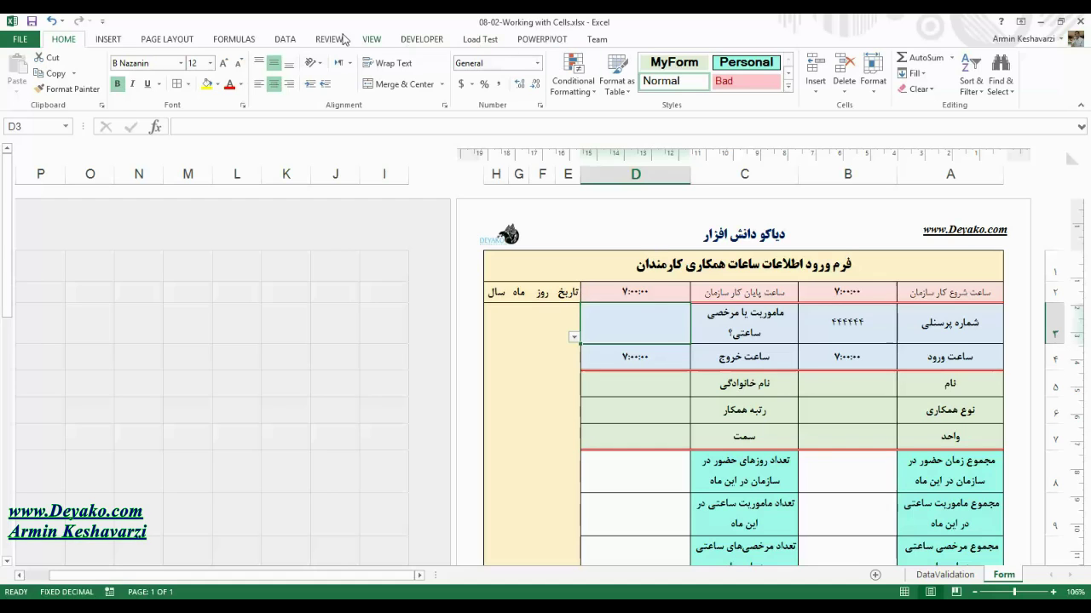
Open D3's data validation and clear its old list source
click(285, 40)
click(563, 66)
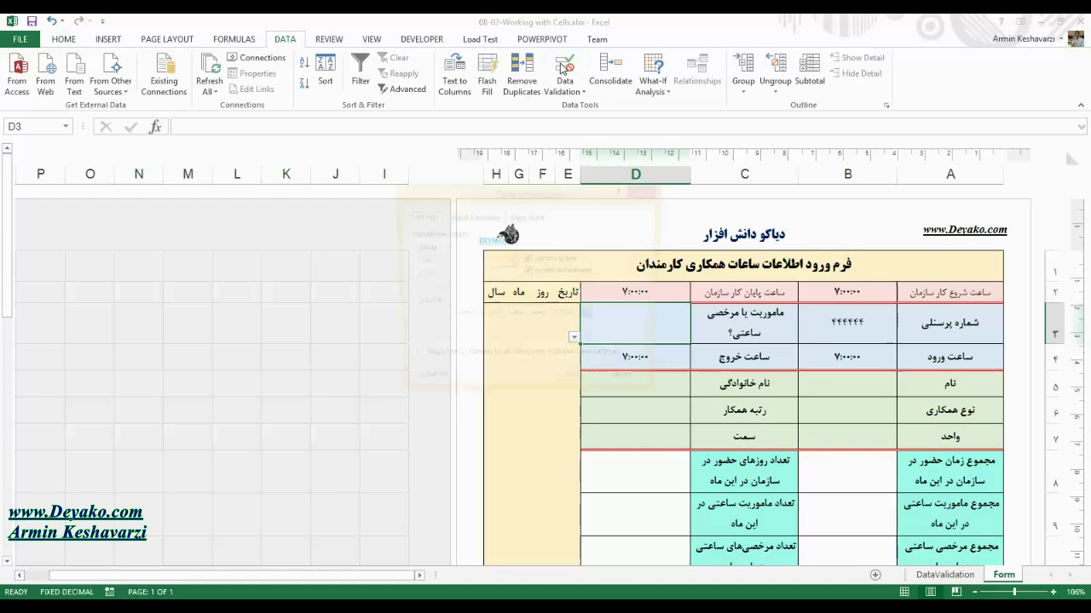
click(528, 316)
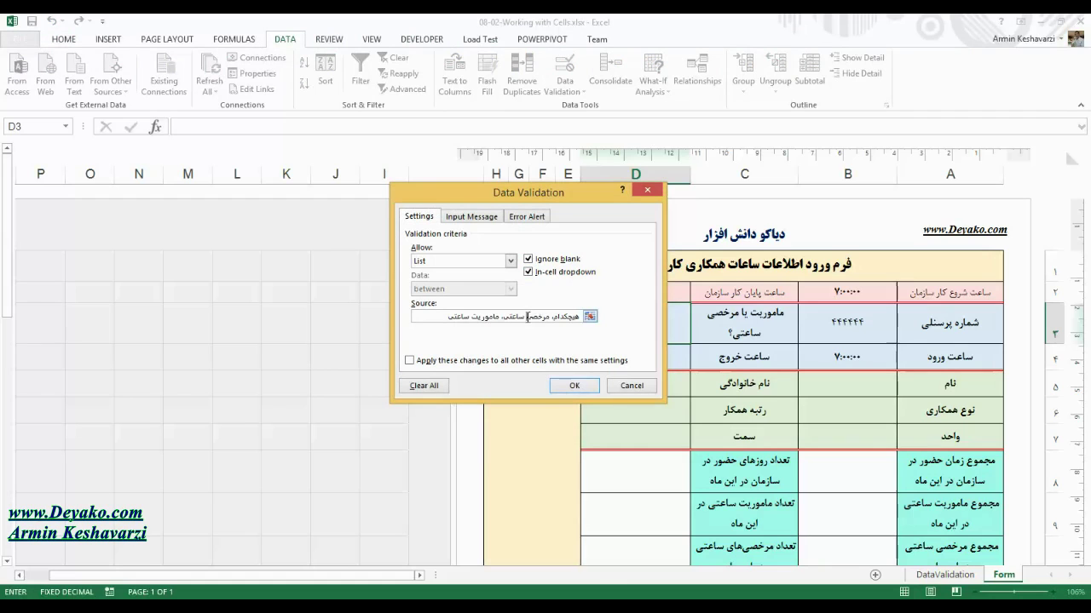
drag(447, 316, 554, 311)
key(Delete)
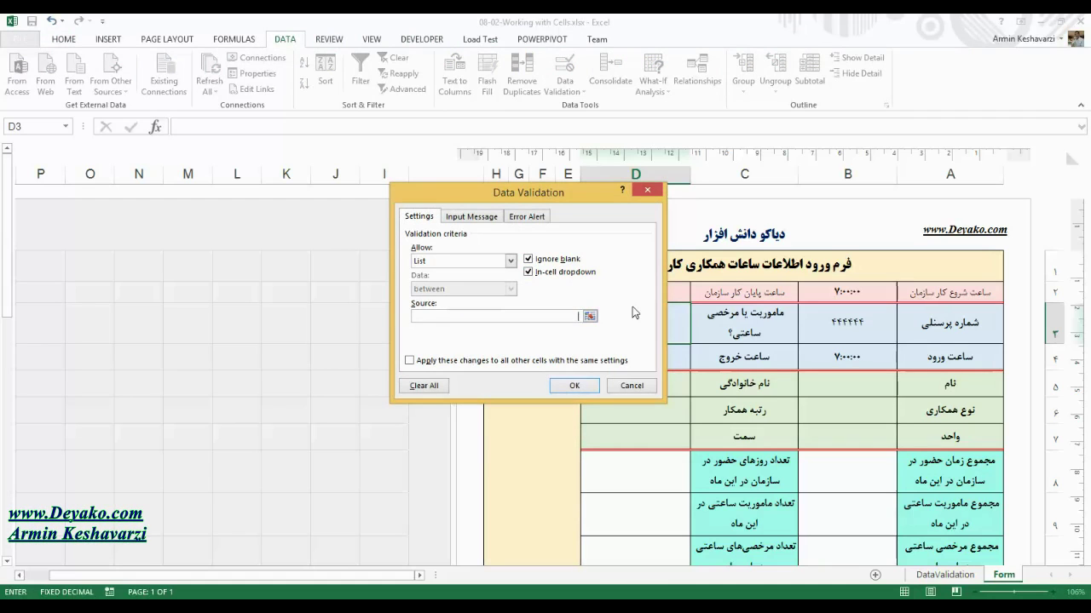
Set D3's list source to =DataValidation!$A$2:$A$4 and confirm
click(960, 577)
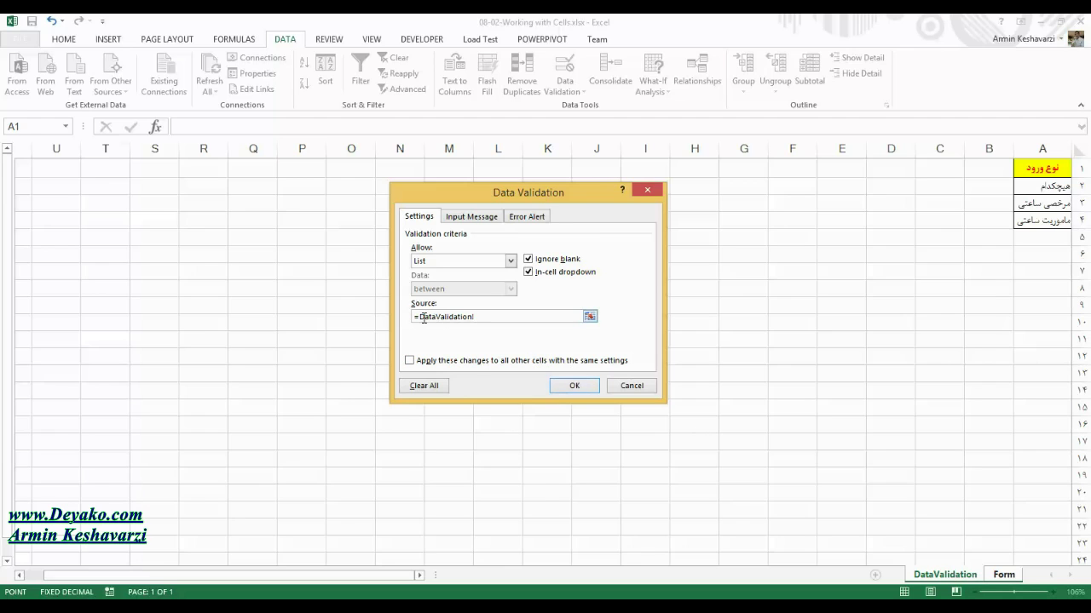
click(1035, 189)
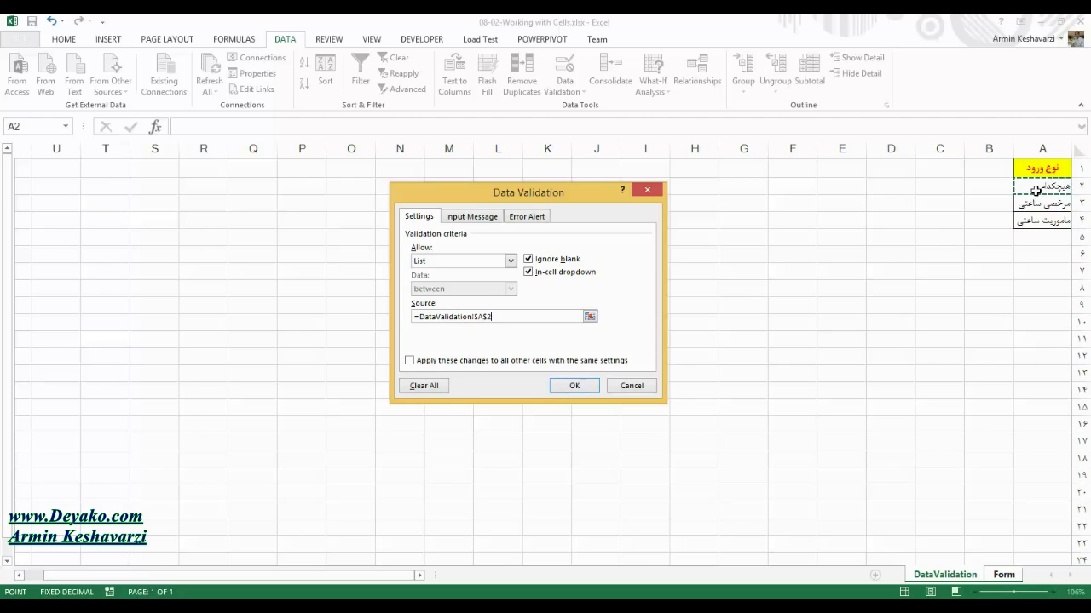
drag(1036, 188, 1030, 222)
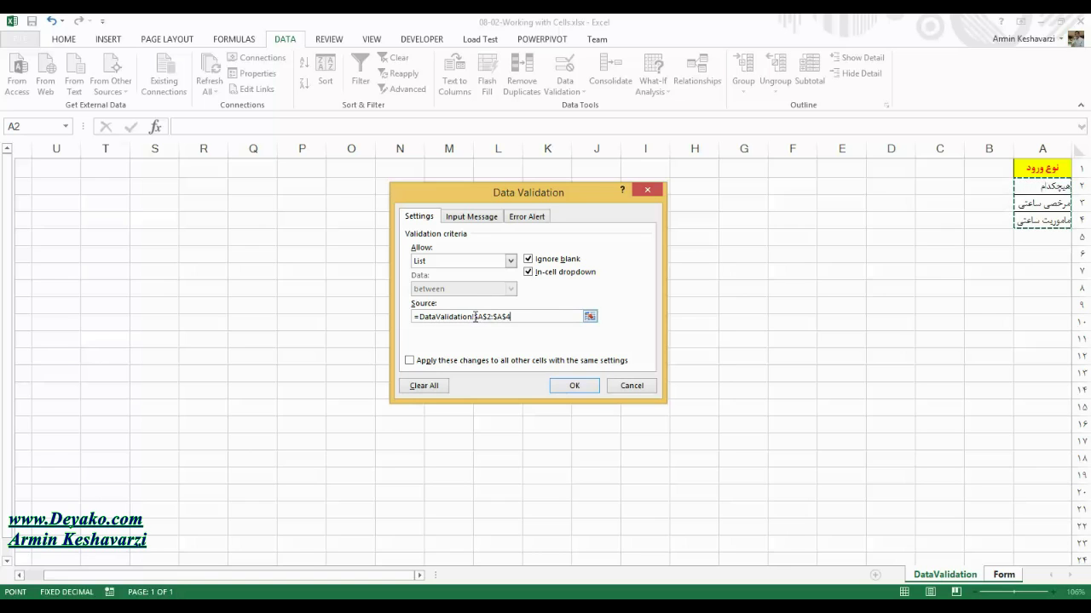
drag(475, 316, 419, 316)
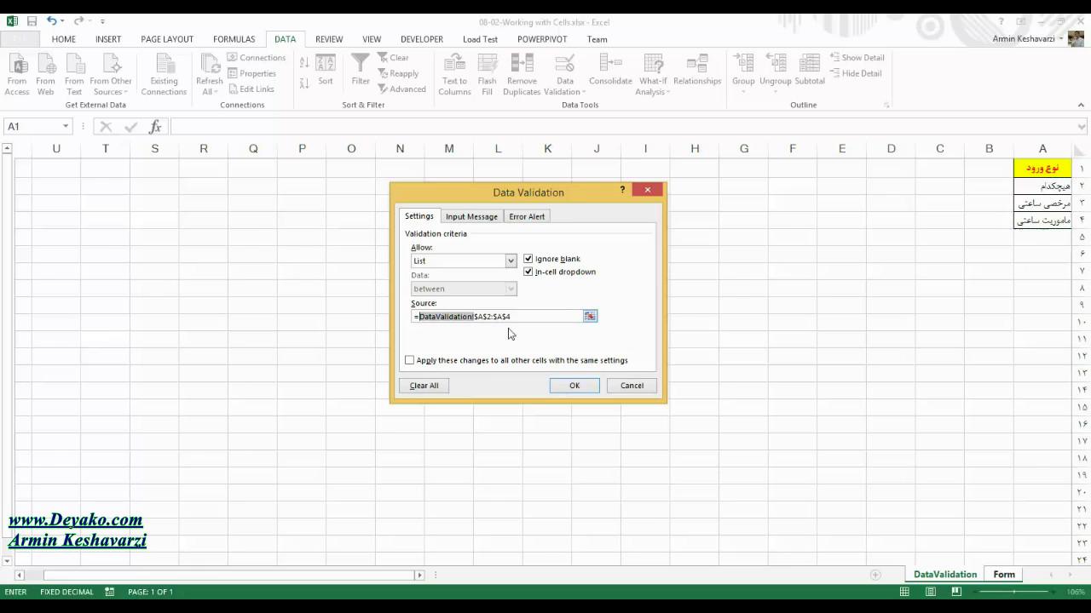
click(522, 317)
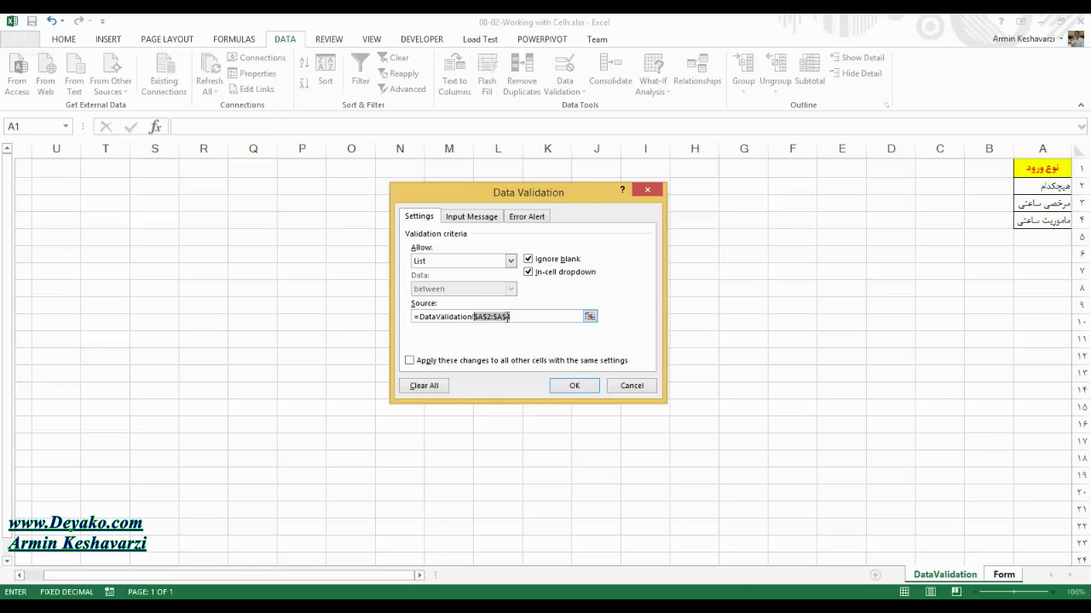
click(513, 317)
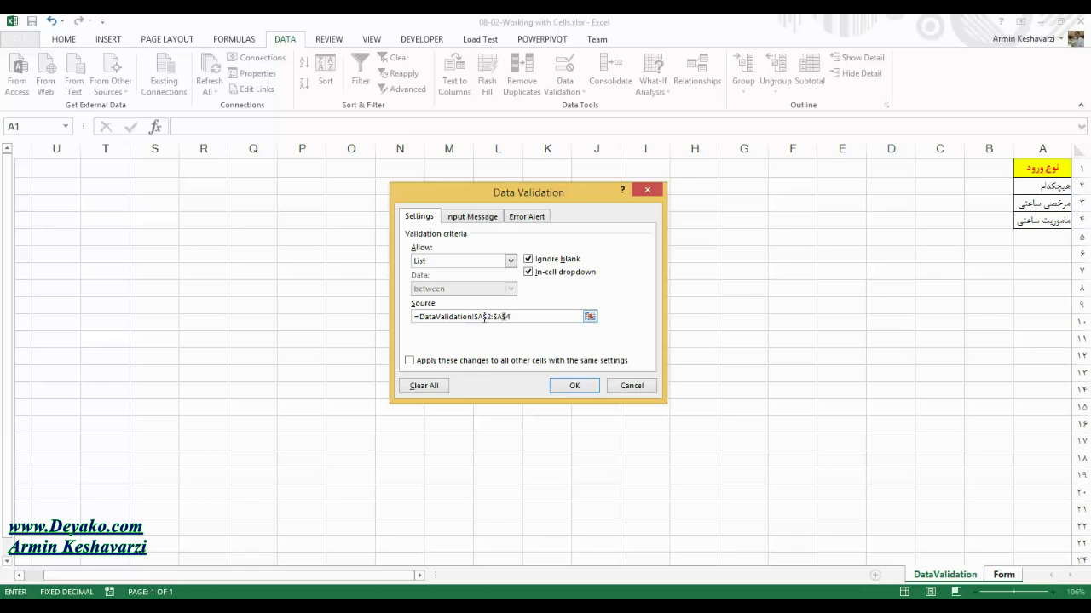
drag(501, 317, 481, 318)
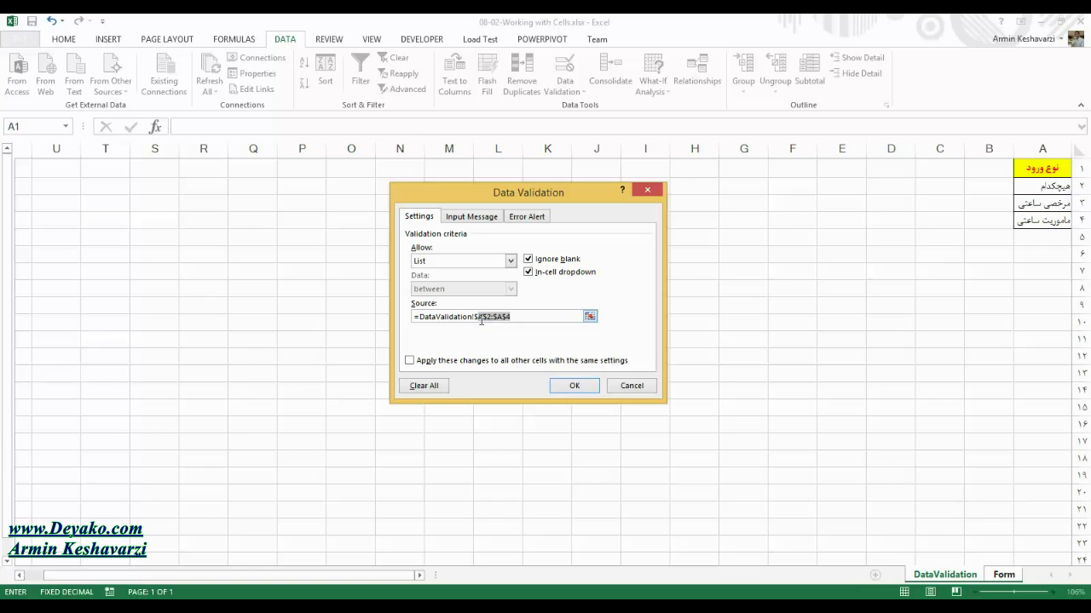
click(574, 385)
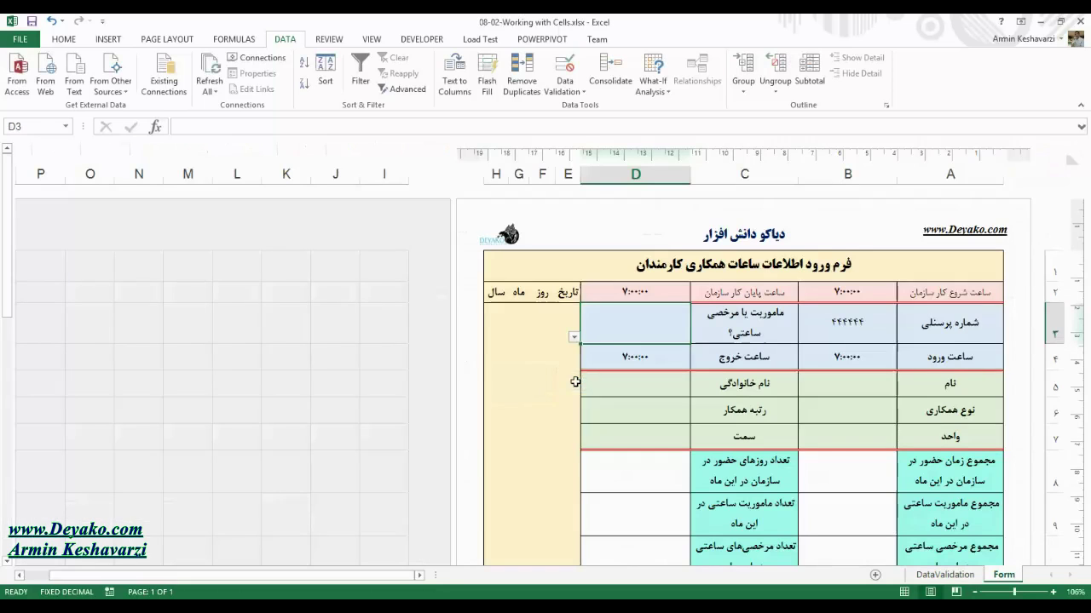
Pick ماموریت ساعتی from D3's list and check that a typed invalid entry is rejected
click(575, 338)
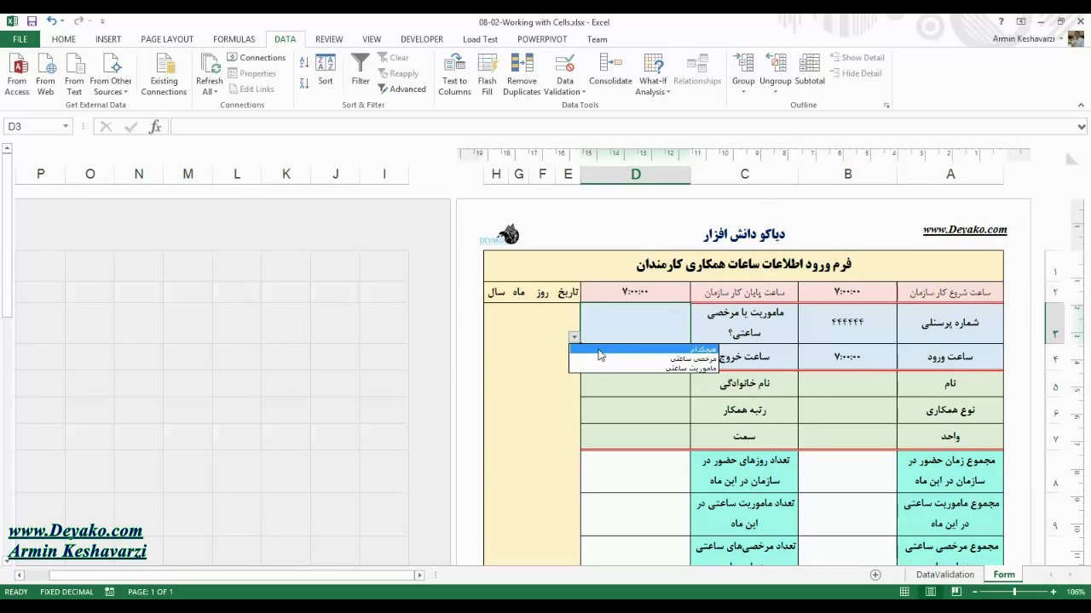
click(588, 349)
click(574, 337)
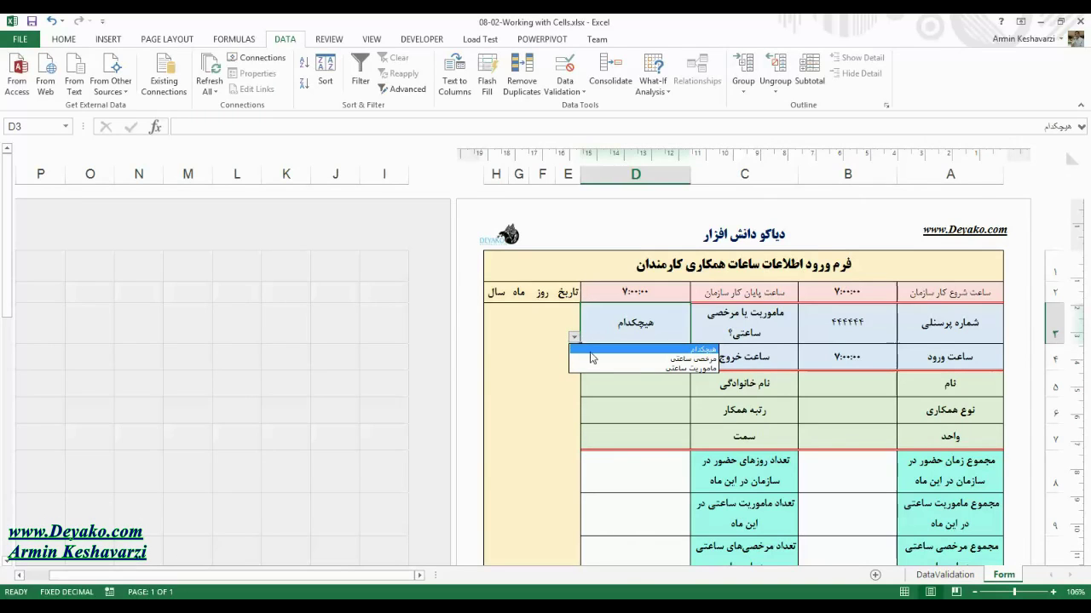
click(602, 362)
click(574, 337)
click(599, 366)
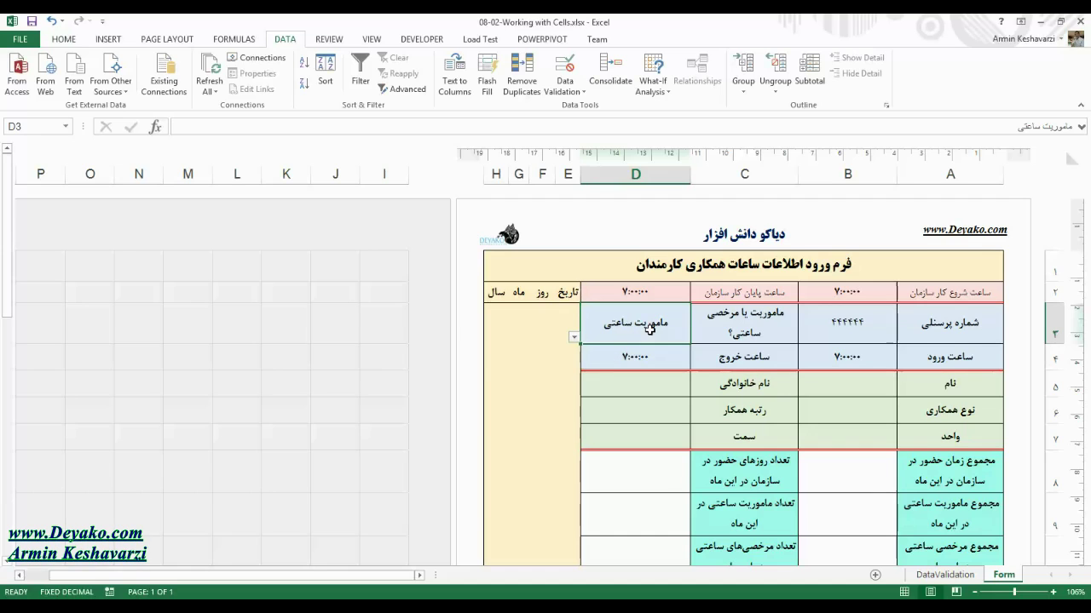
text(ش)
key(Return)
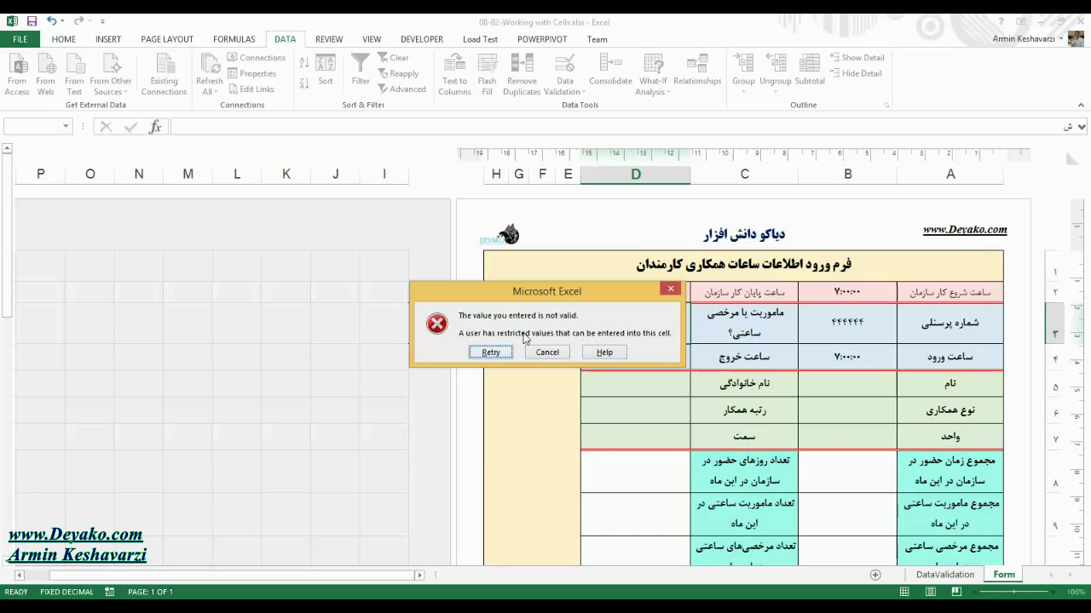
click(550, 354)
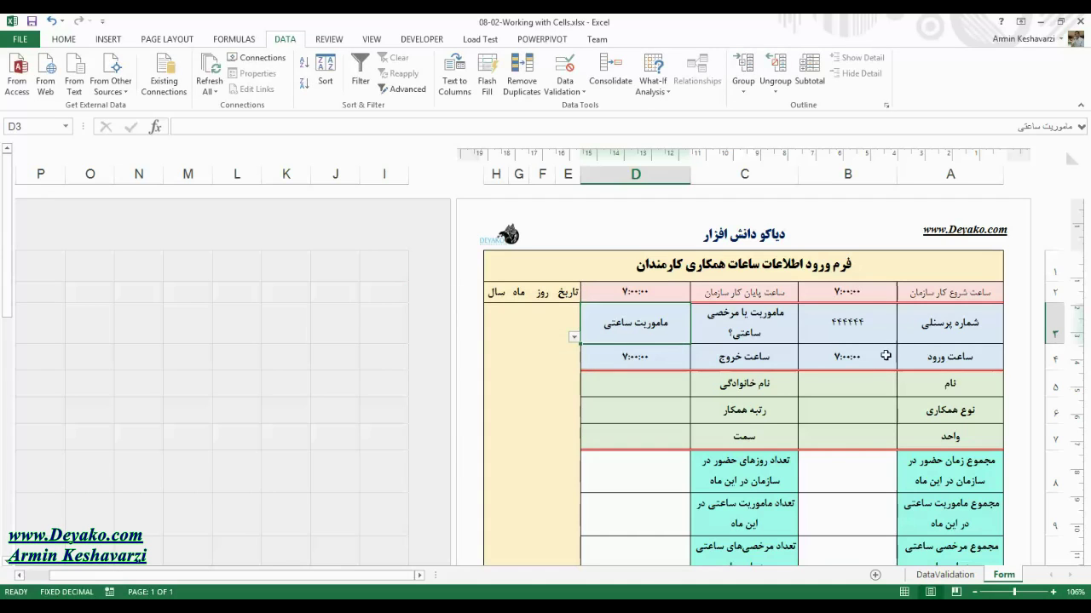
Look over cells B5:B7 and D5:D7, then switch to the Personnel-Management.xlsm workbook
click(865, 412)
key(Up)
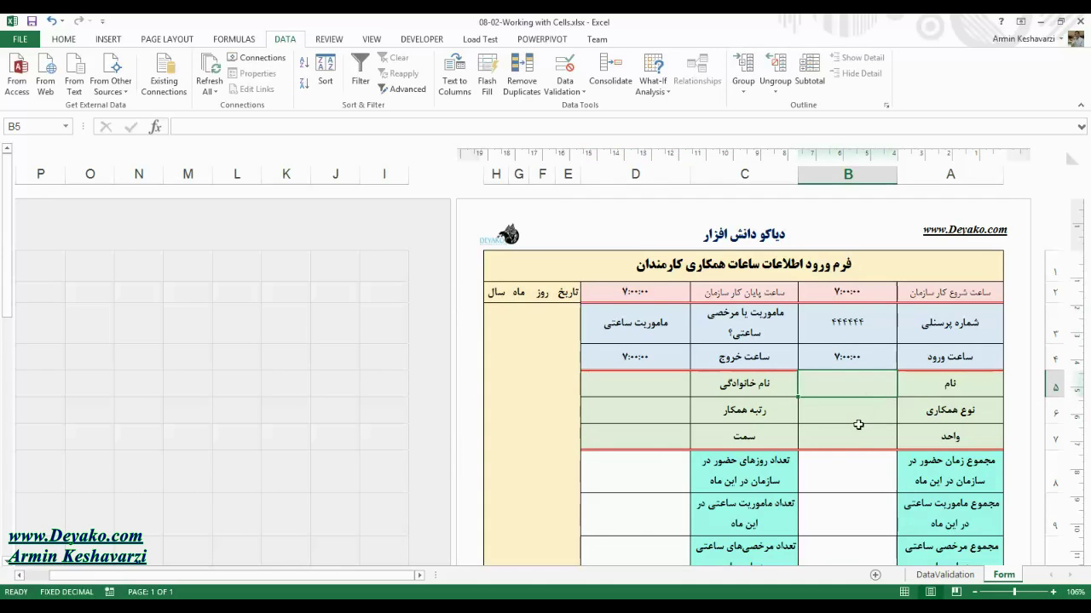
click(862, 419)
click(855, 438)
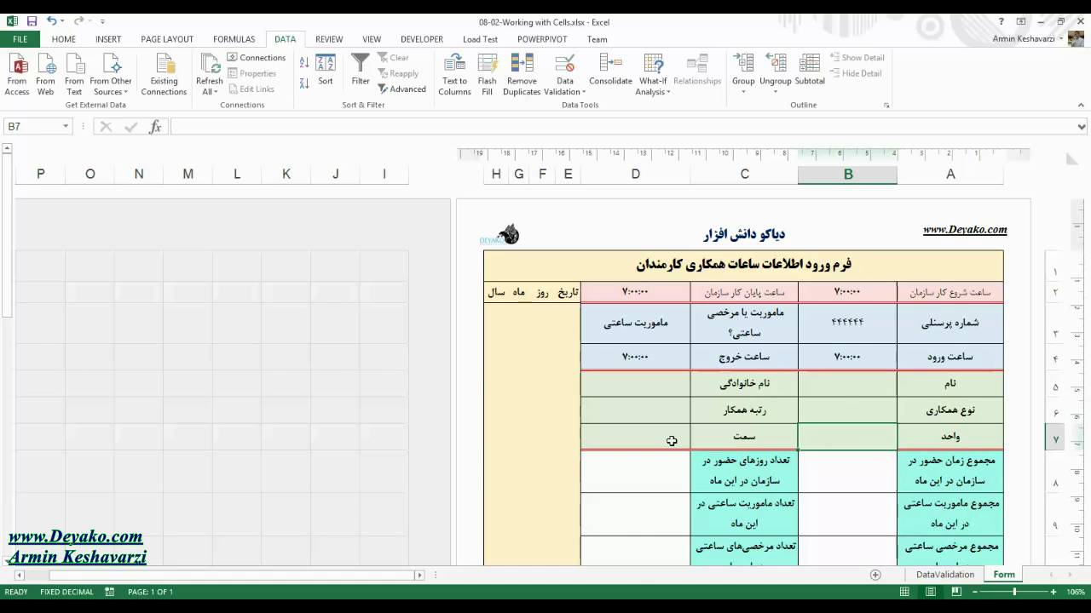
click(606, 441)
click(656, 416)
click(640, 382)
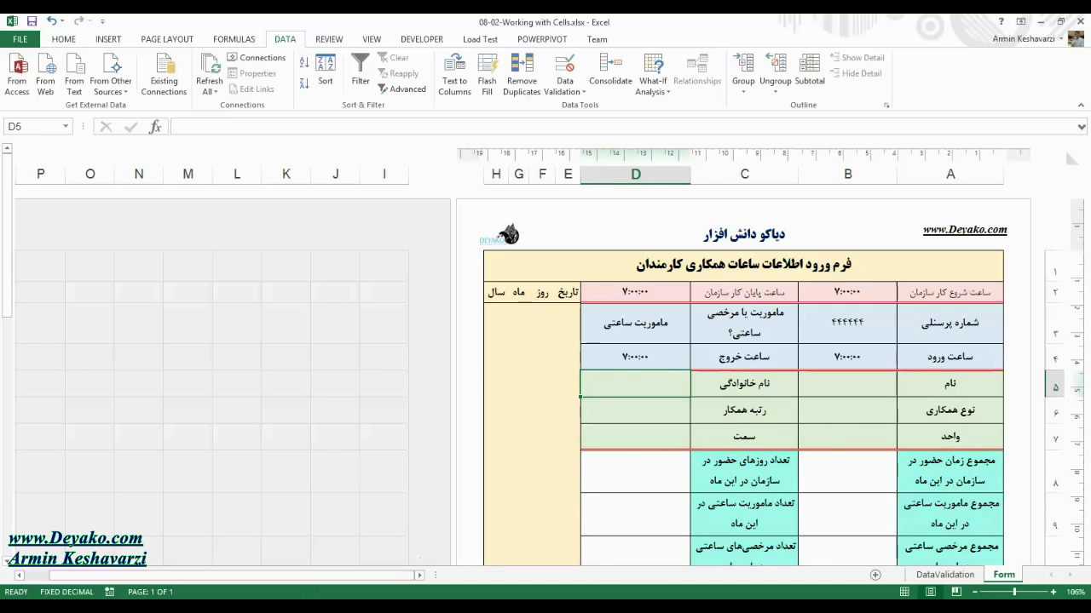
click(290, 555)
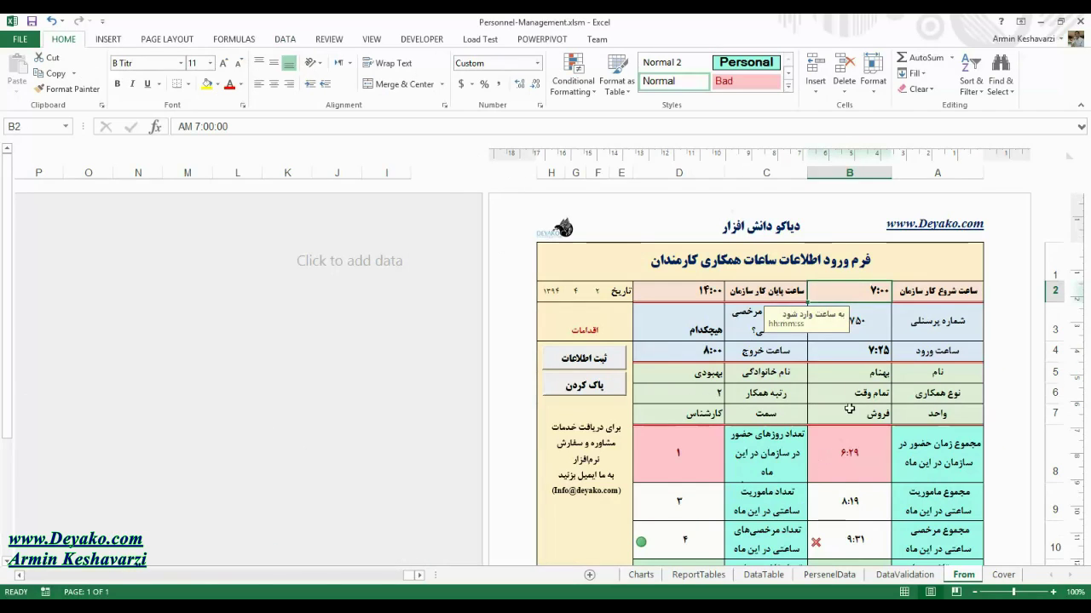
click(850, 392)
click(837, 415)
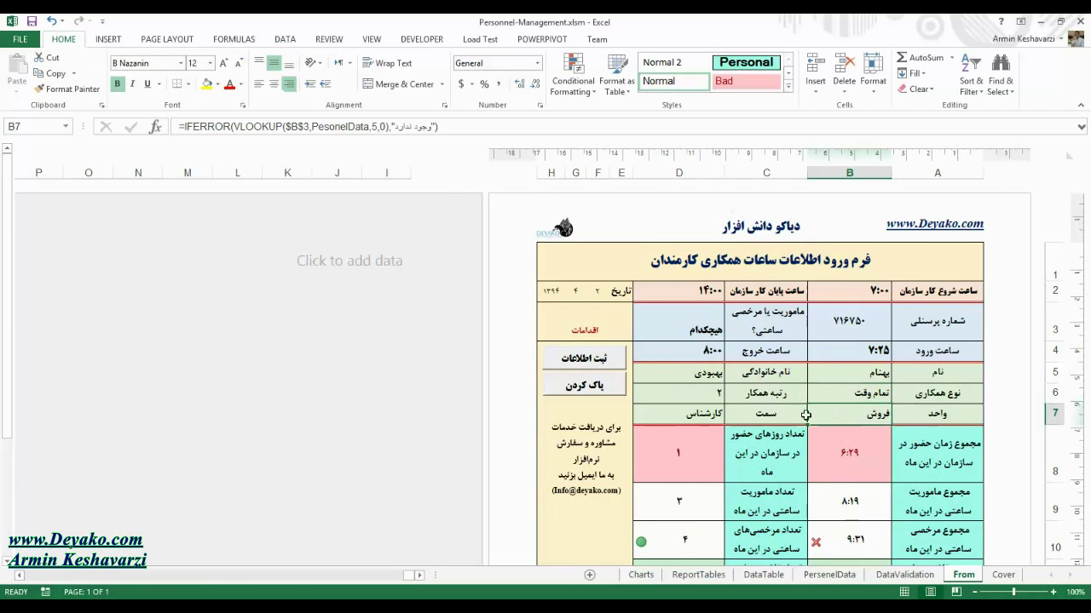
click(704, 378)
click(698, 395)
click(695, 415)
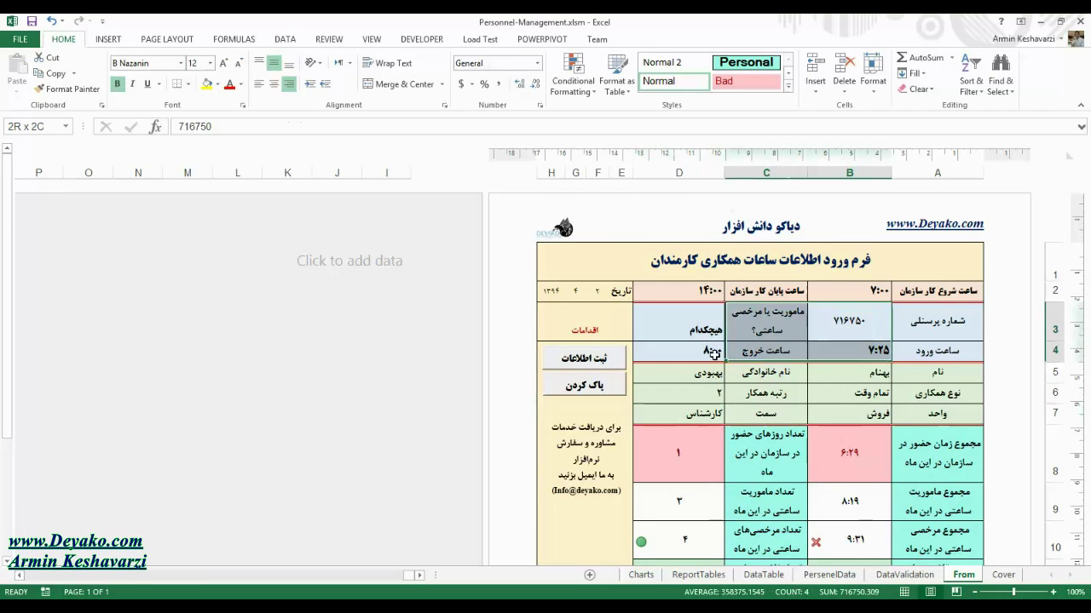
drag(862, 321, 682, 351)
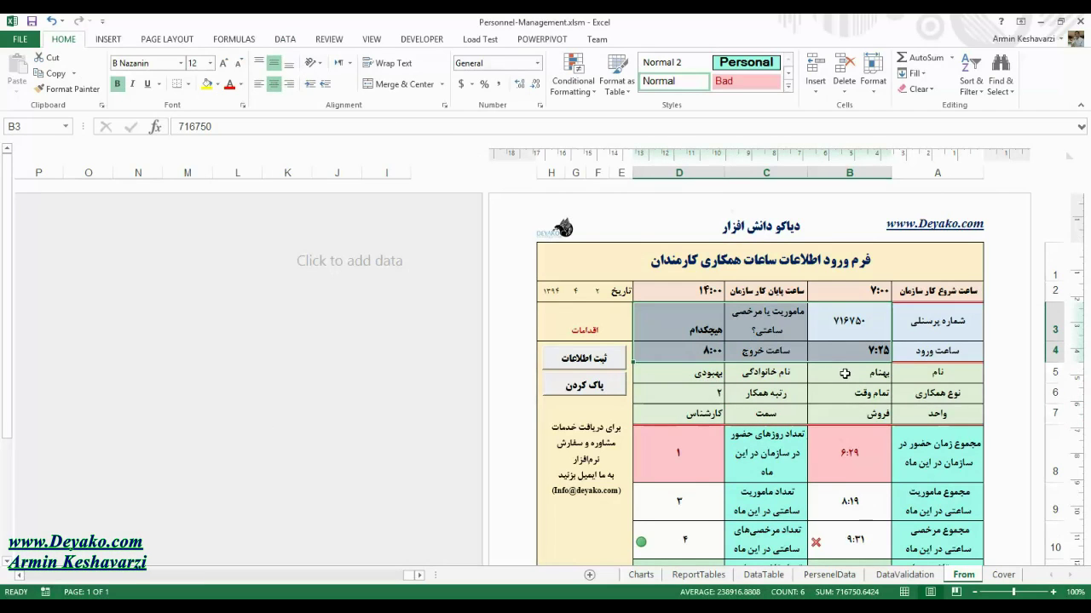
click(844, 373)
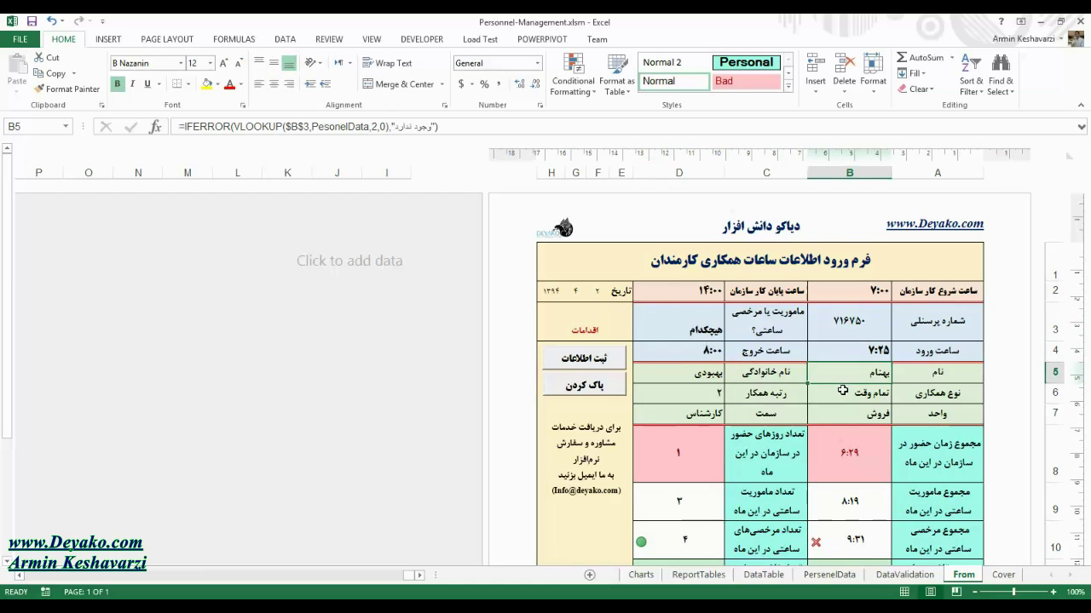
click(842, 391)
click(852, 378)
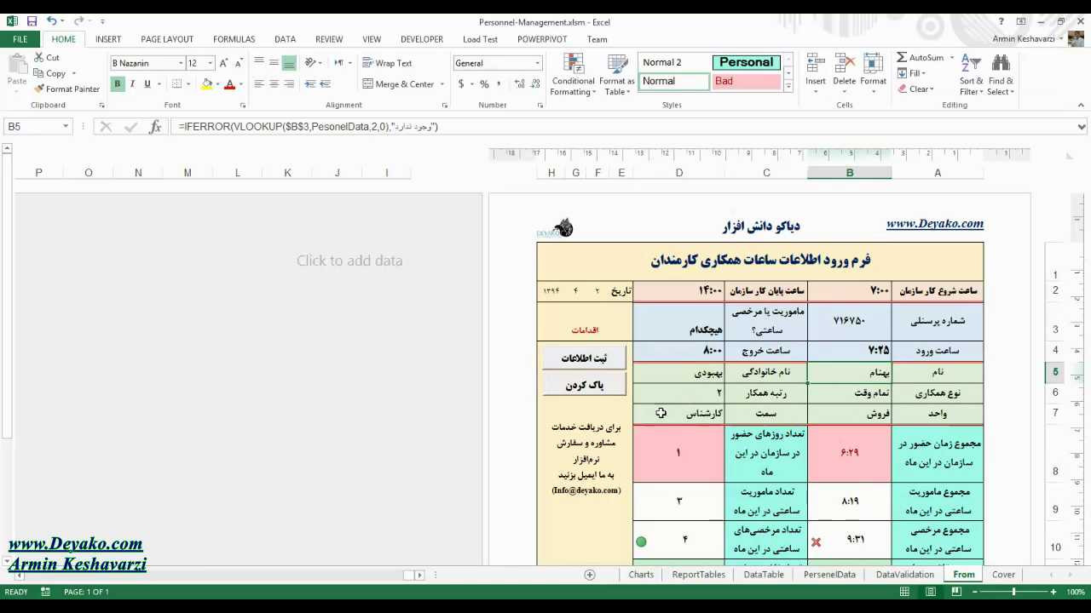
click(679, 412)
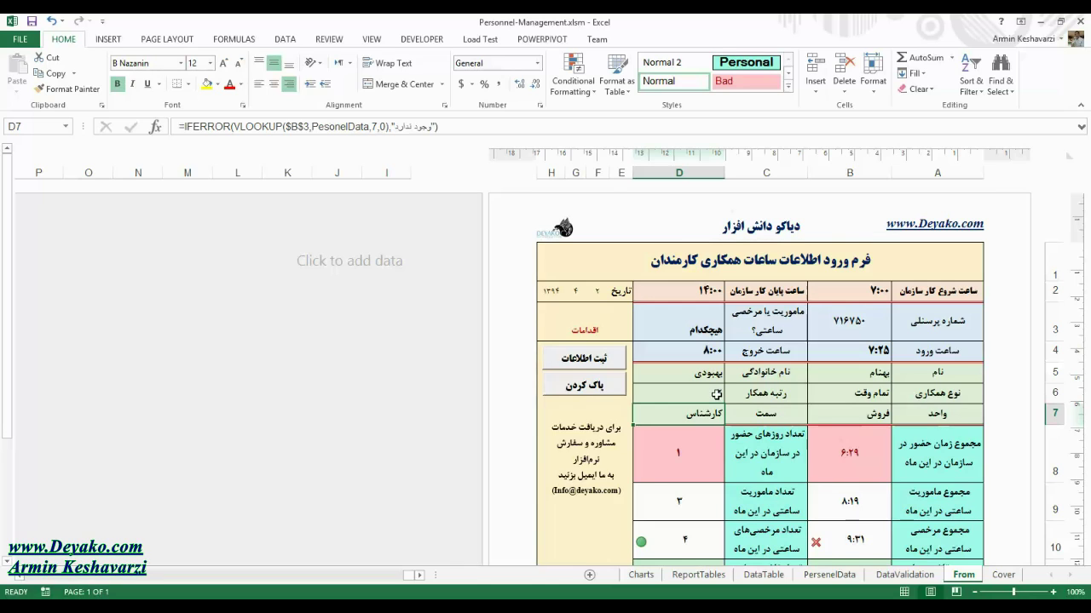
click(848, 411)
click(830, 445)
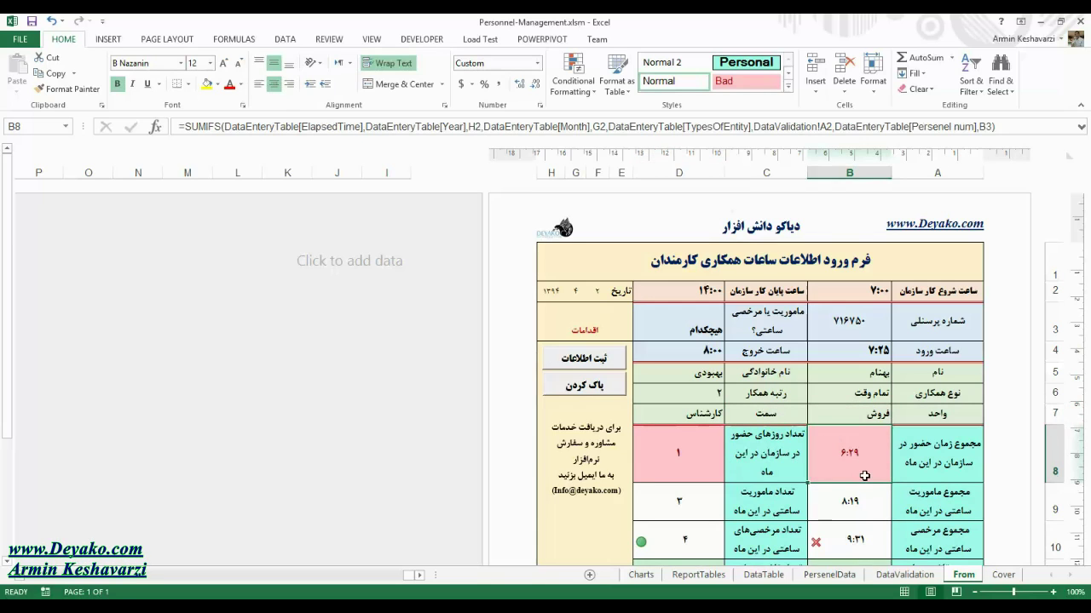
key(Down)
key(Down)
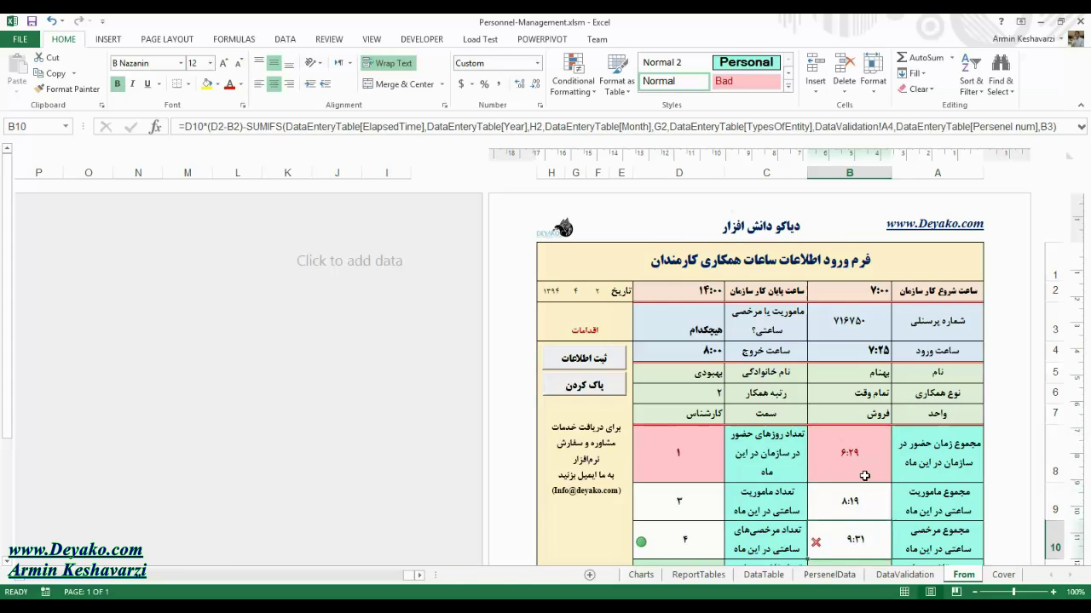
key(Down)
key(Up)
key(Up)
key(Up)
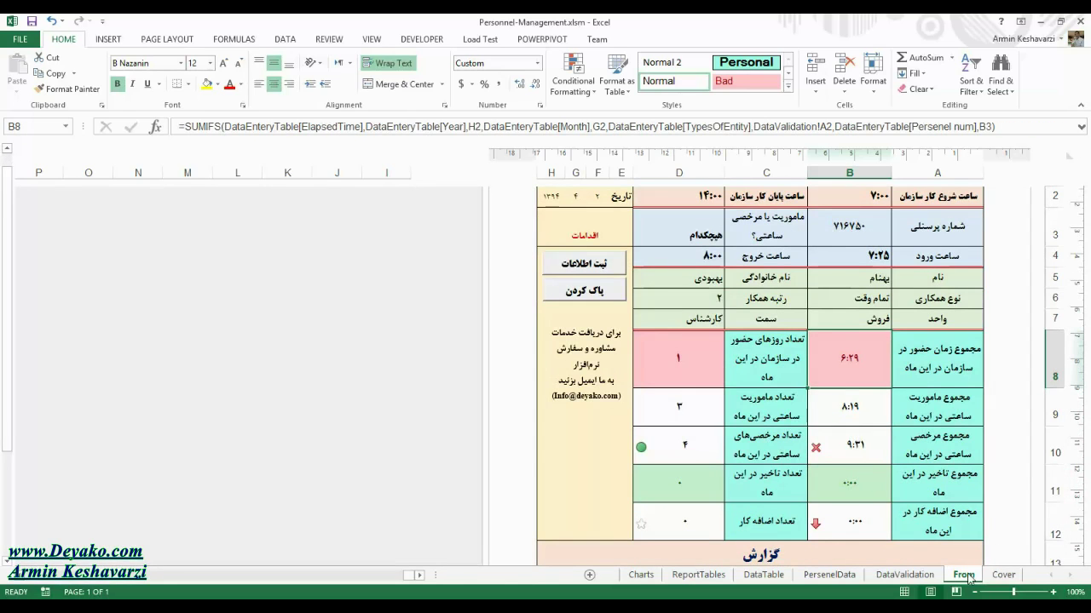
click(324, 597)
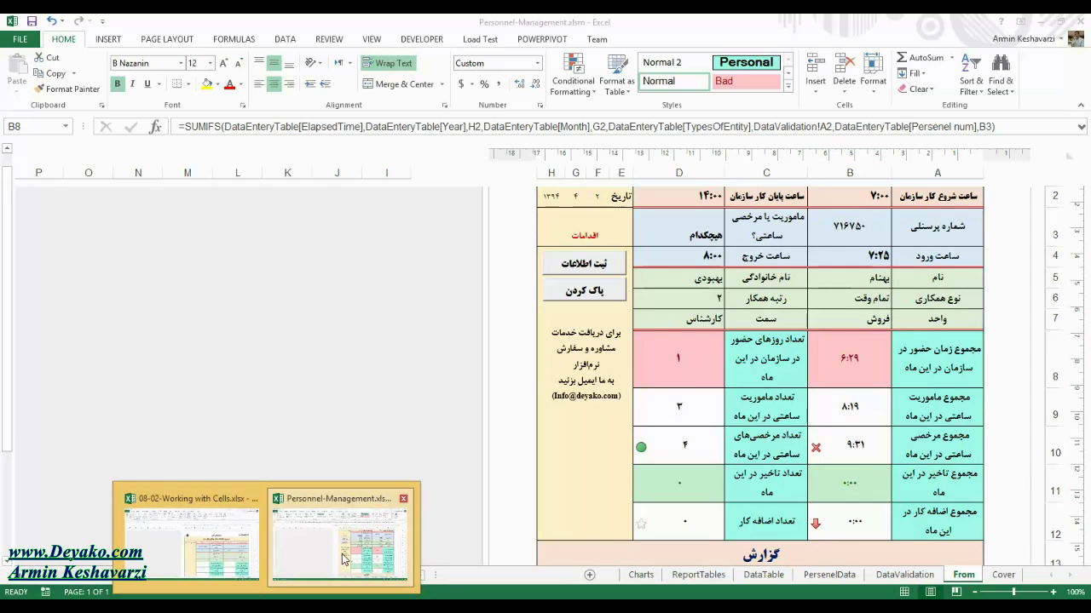
click(323, 562)
Return to the 08-02-Working with Cells workbook and show the HOME ribbon
mouse_move(267, 597)
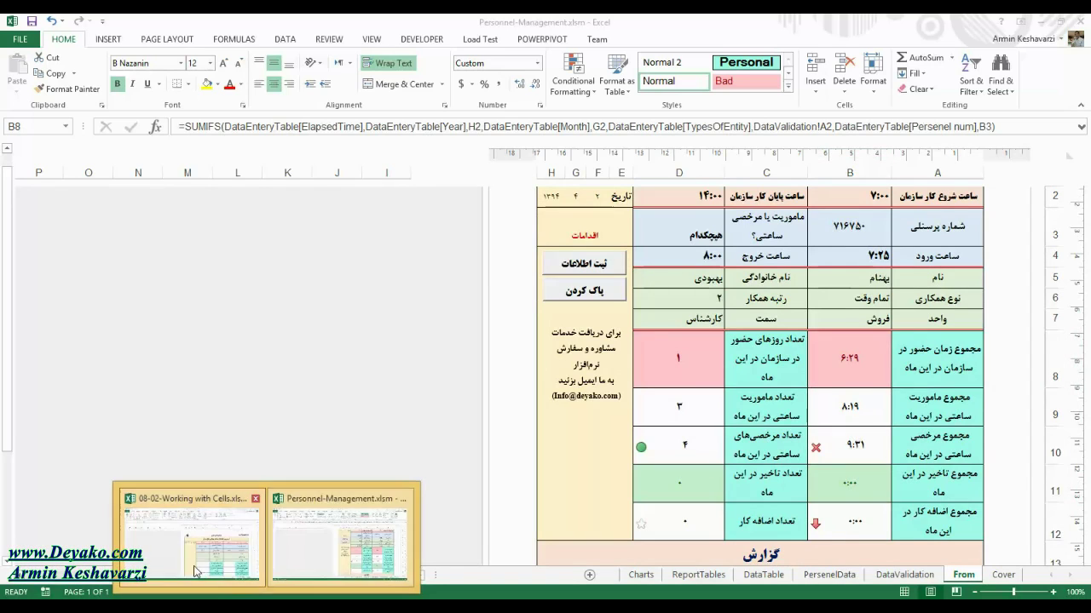
click(190, 536)
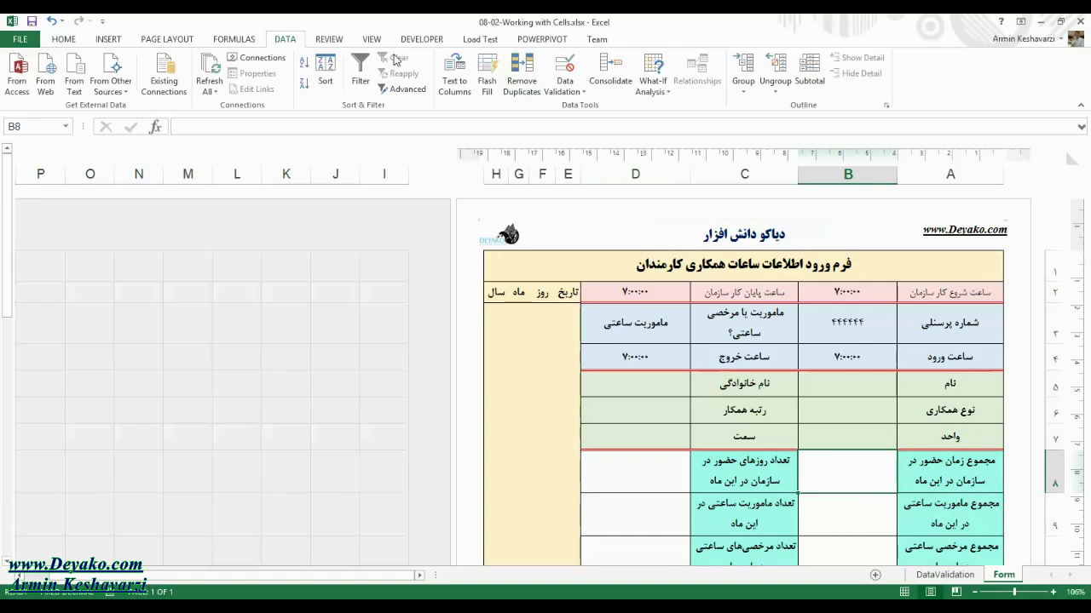
click(72, 41)
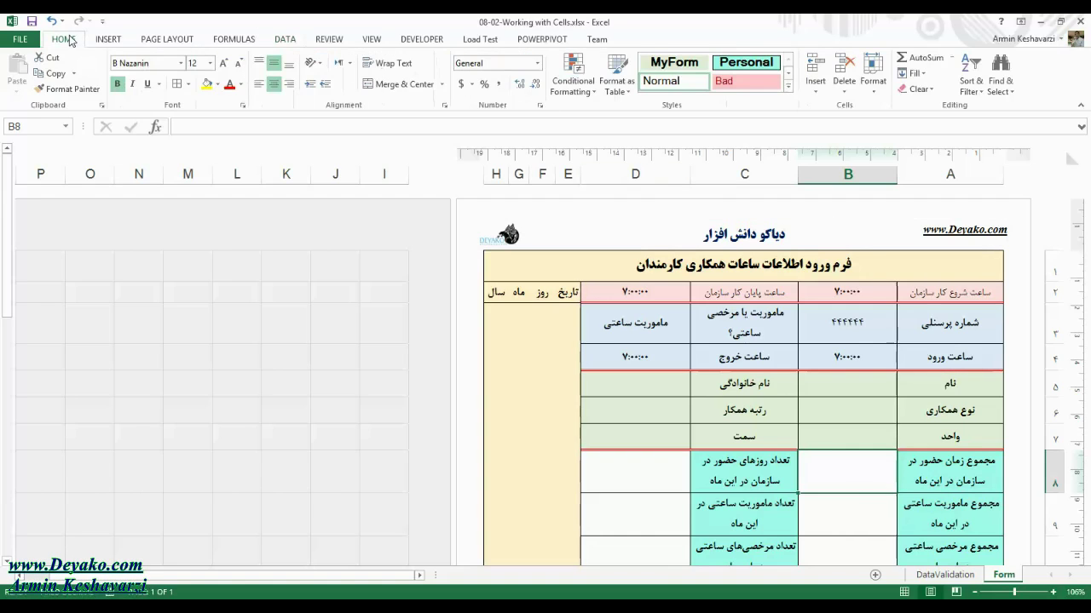
Apply the custom [h]:mm:ss number format to B8
click(540, 108)
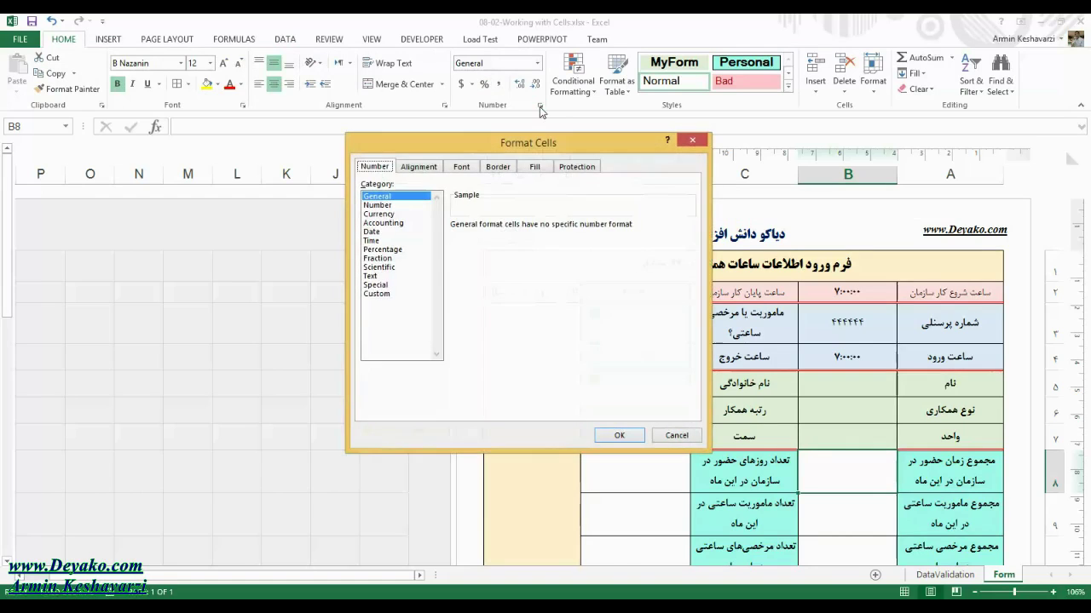
click(392, 293)
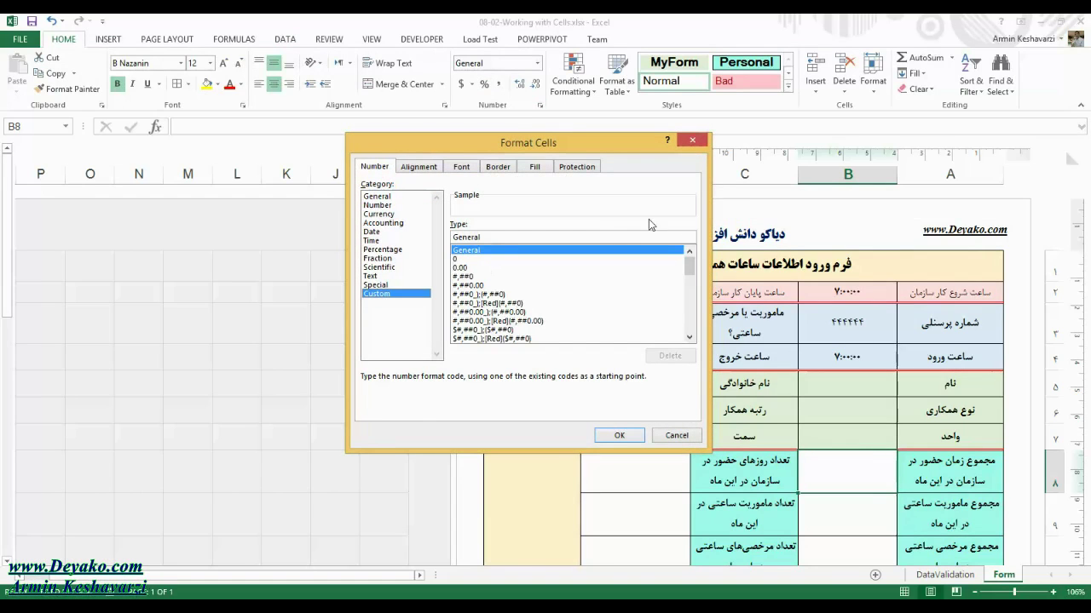
drag(689, 267, 692, 320)
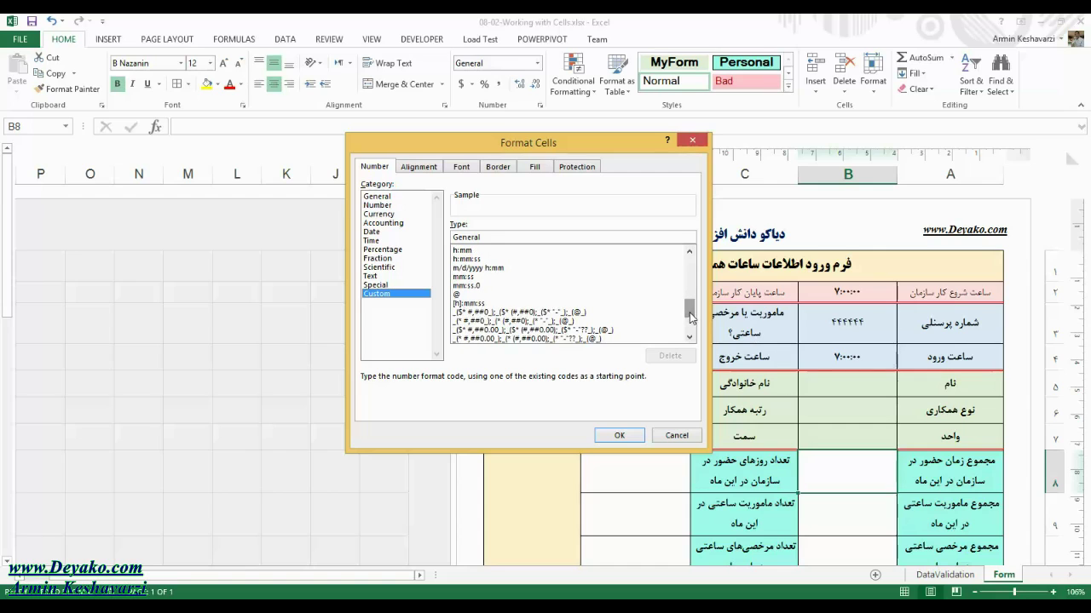
click(464, 304)
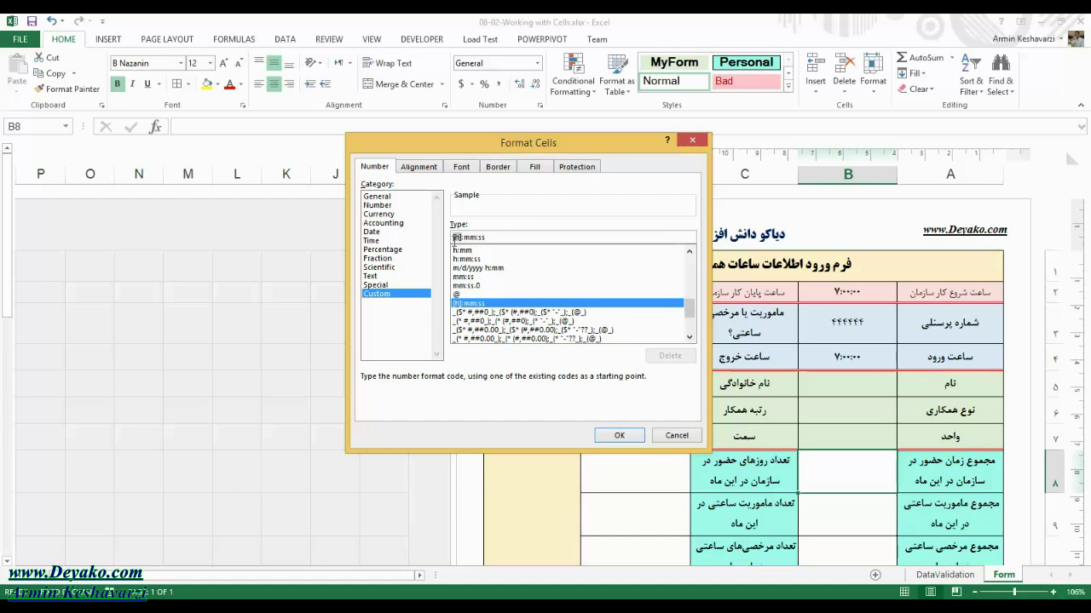
double_click(480, 237)
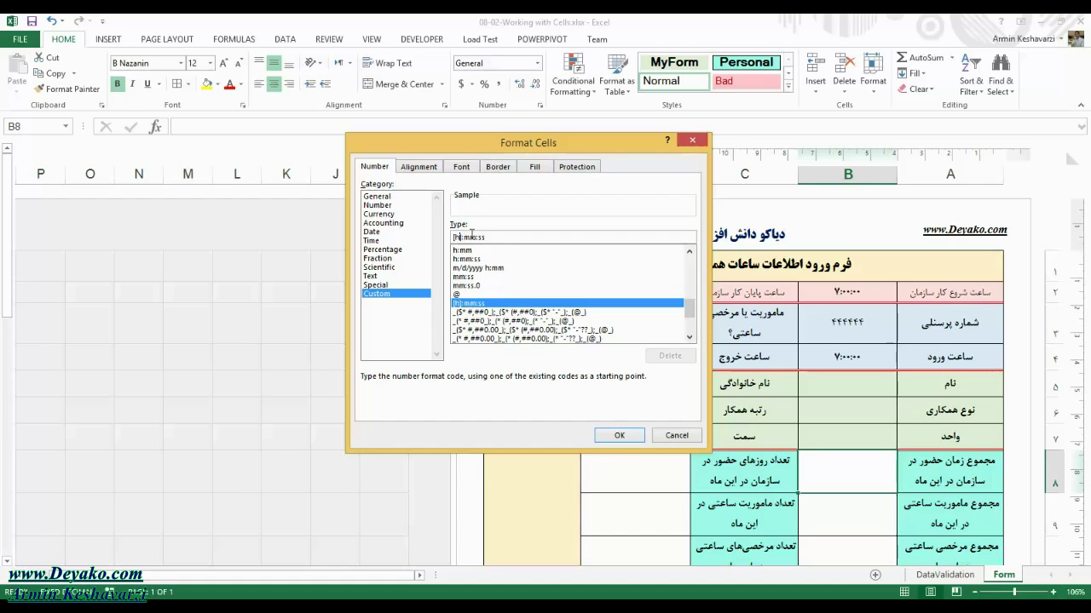
triple_click(473, 239)
click(469, 237)
click(459, 237)
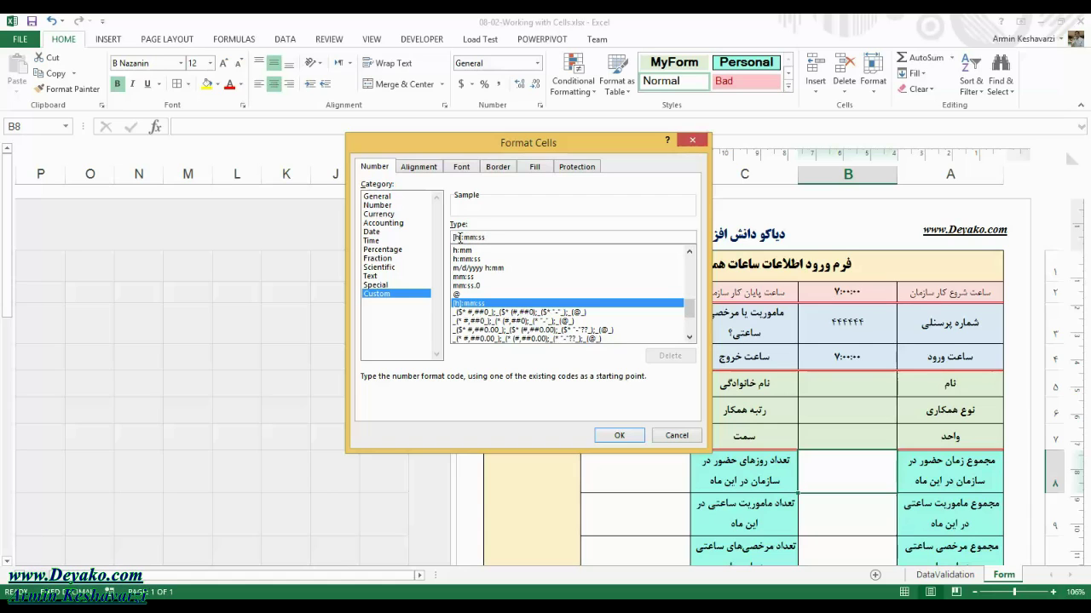
drag(461, 238, 452, 238)
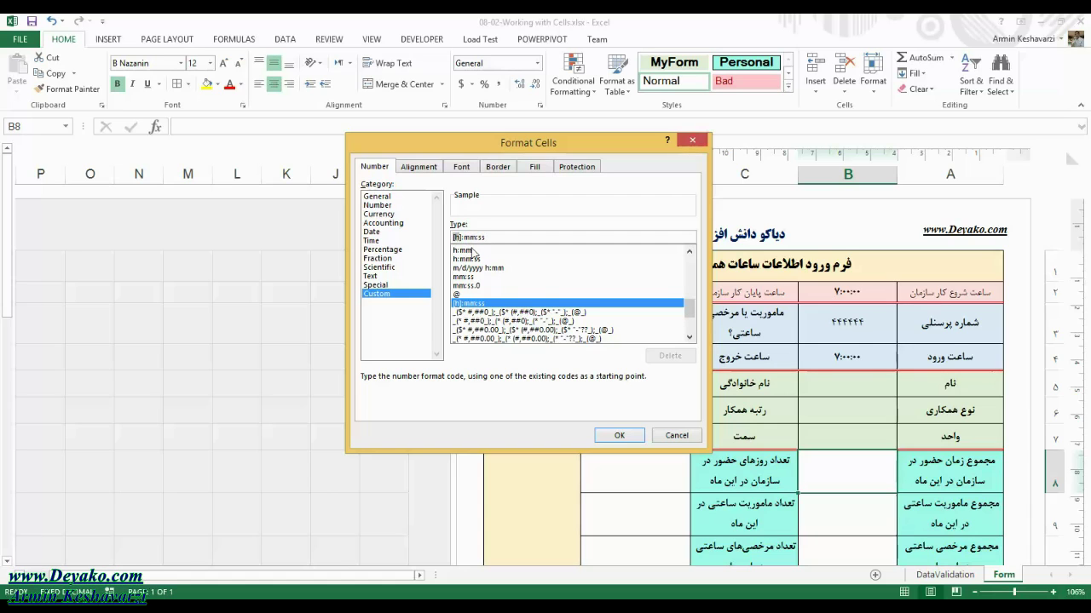
click(631, 435)
click(856, 501)
click(840, 473)
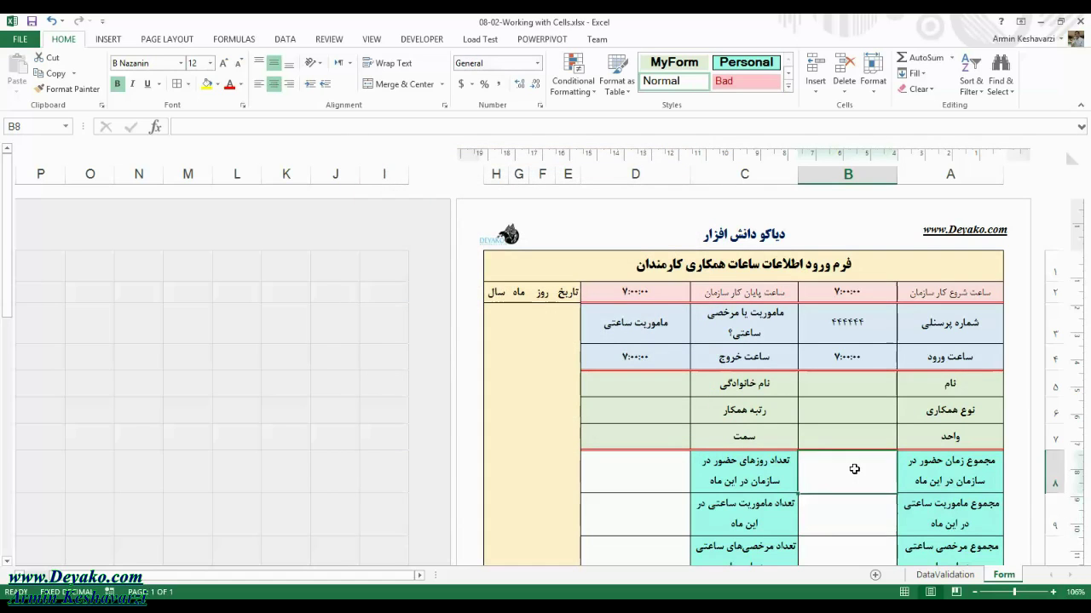
Reopen B8's custom format and retype the code as [h]:mm:ss
click(540, 104)
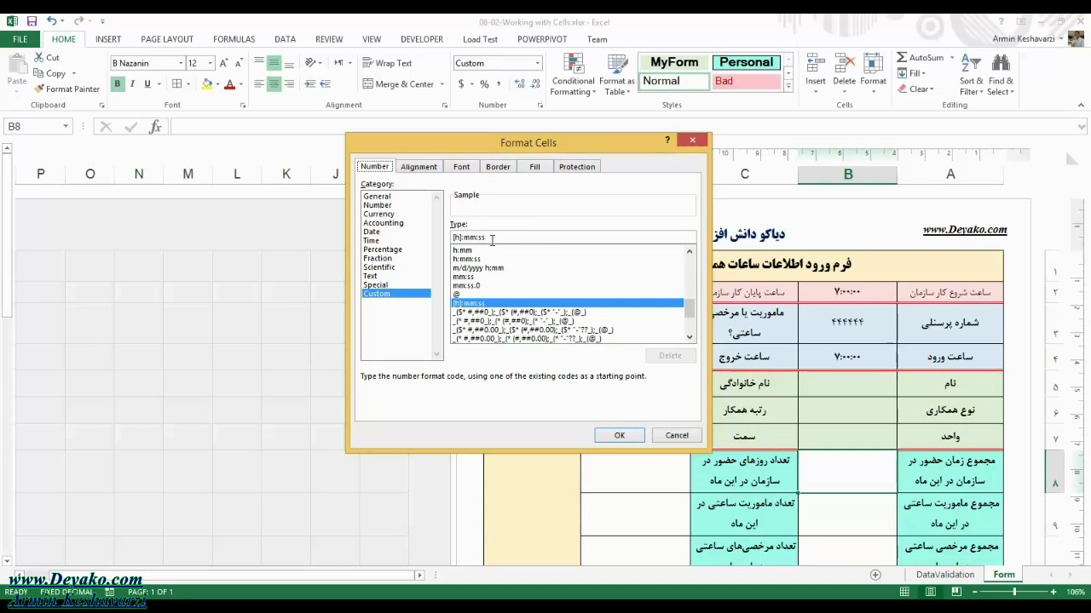
drag(488, 238, 445, 238)
key(BackSpace)
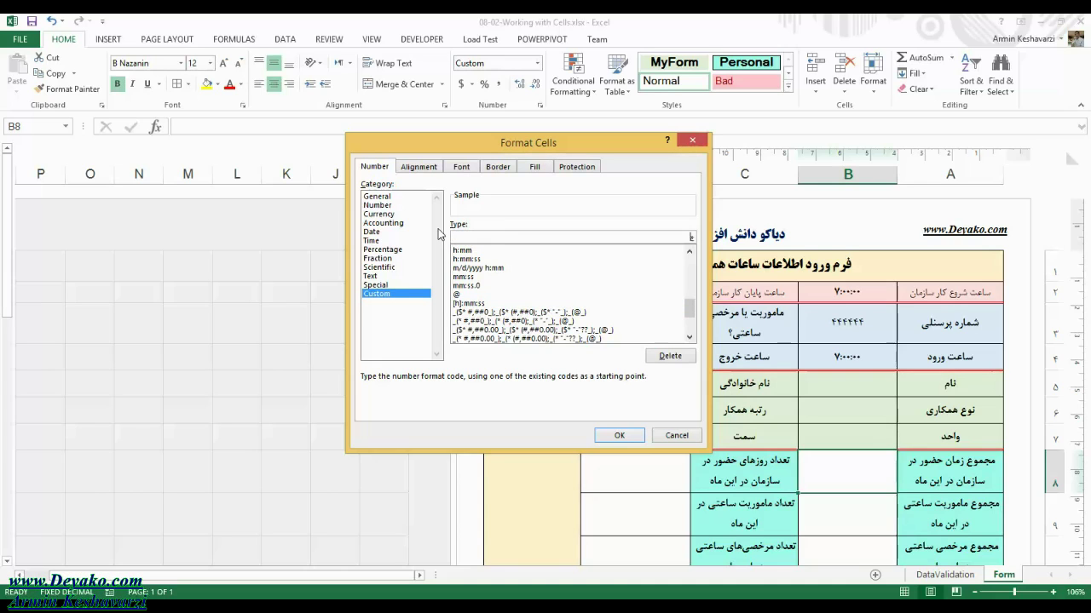
text([)
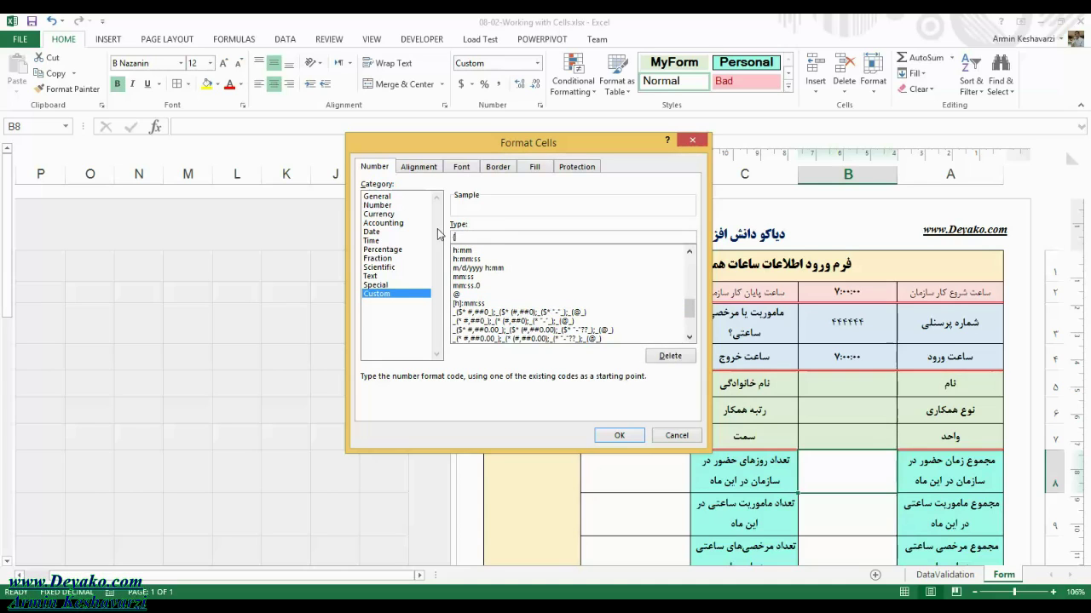
text(h]:mm)
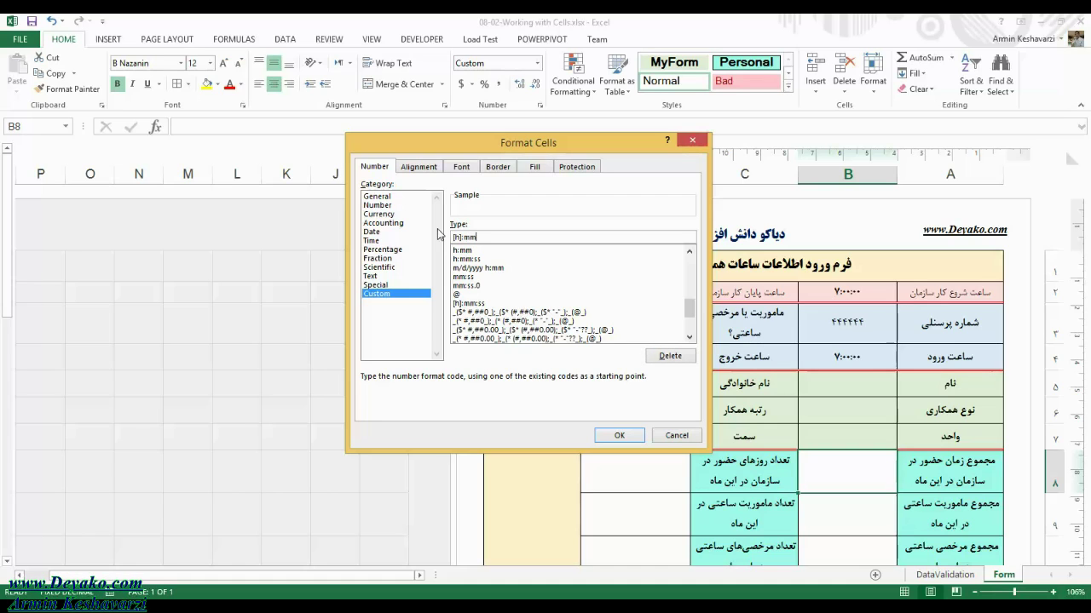
text(:ss)
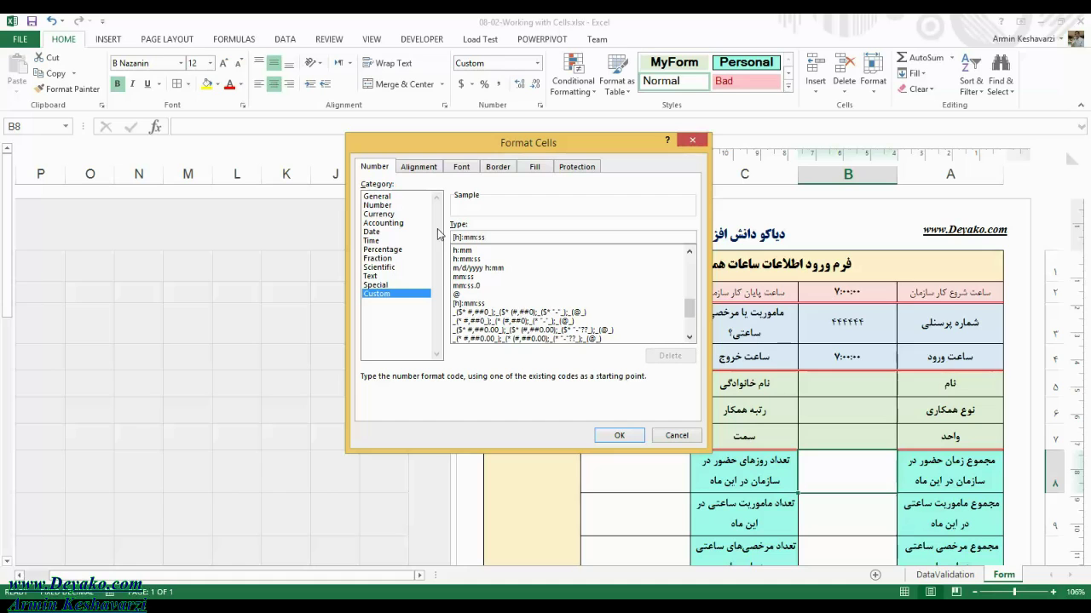
click(621, 433)
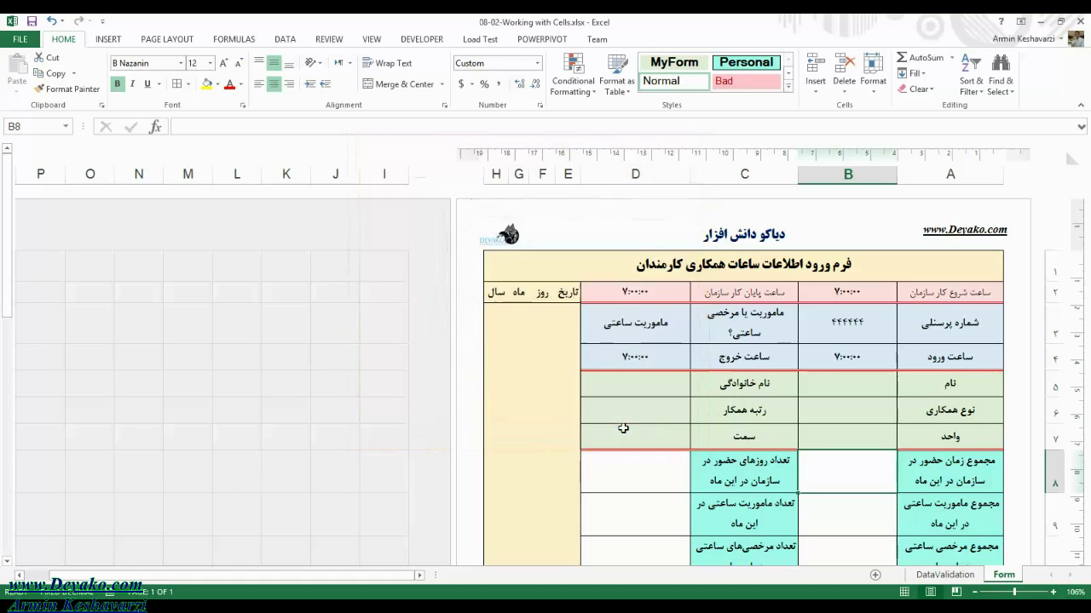
click(848, 512)
click(861, 488)
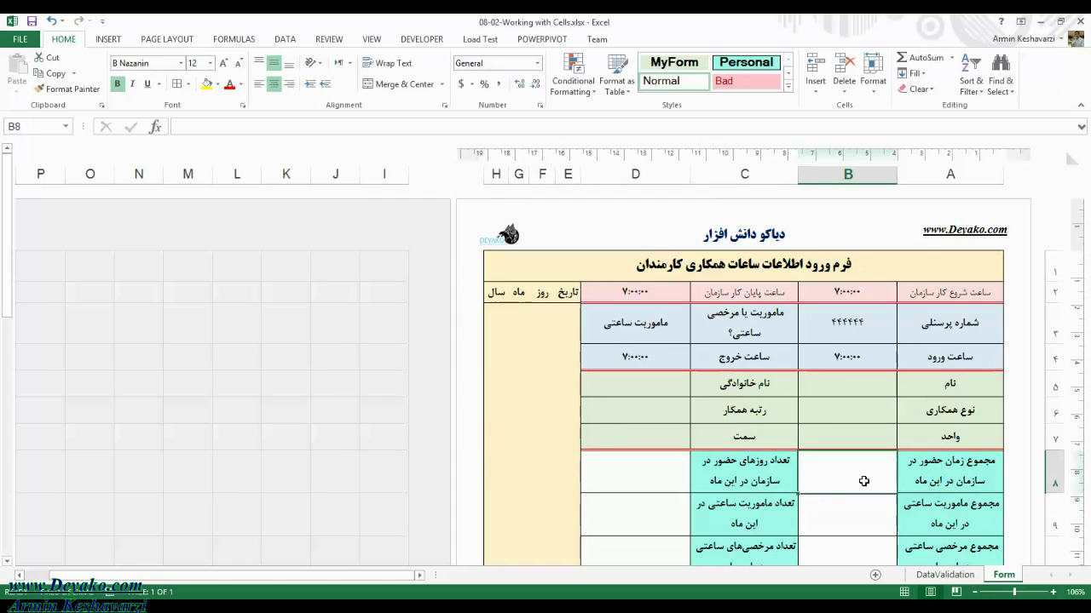
text(50)
text(:)
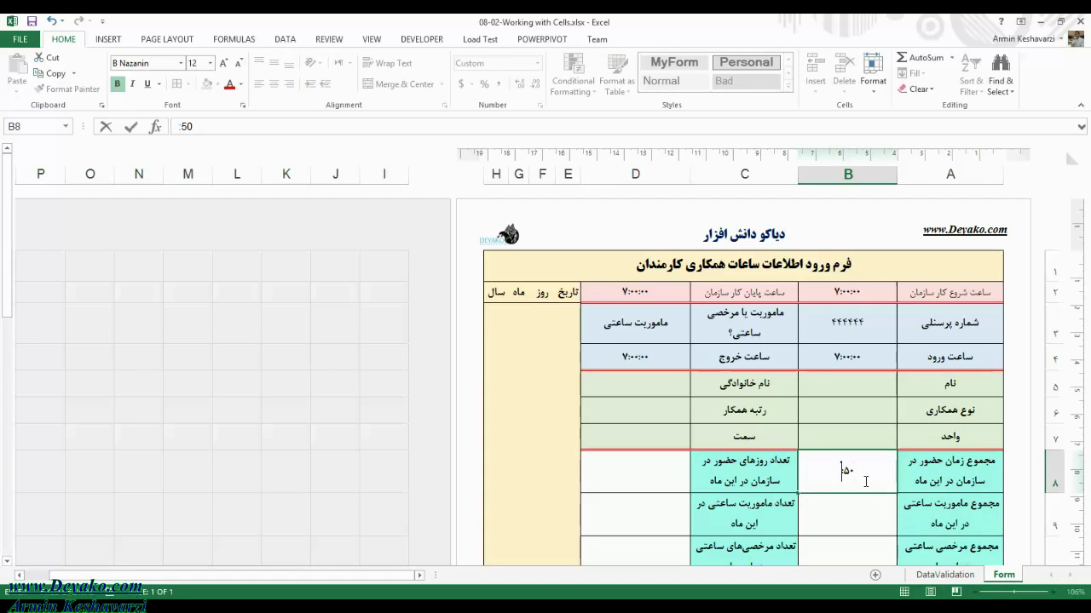
text(25:02)
key(Return)
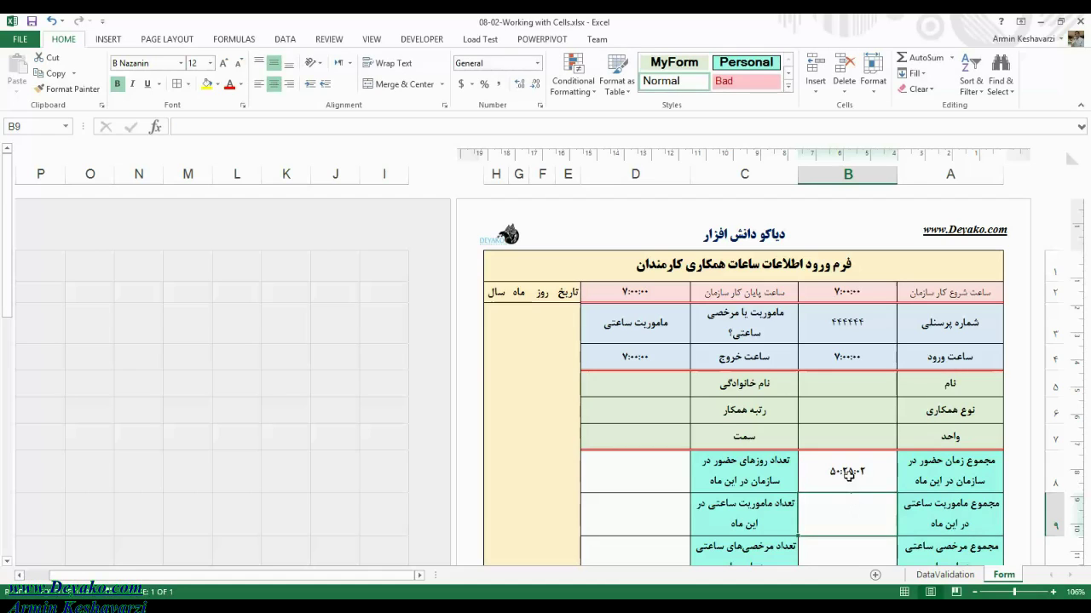
click(848, 474)
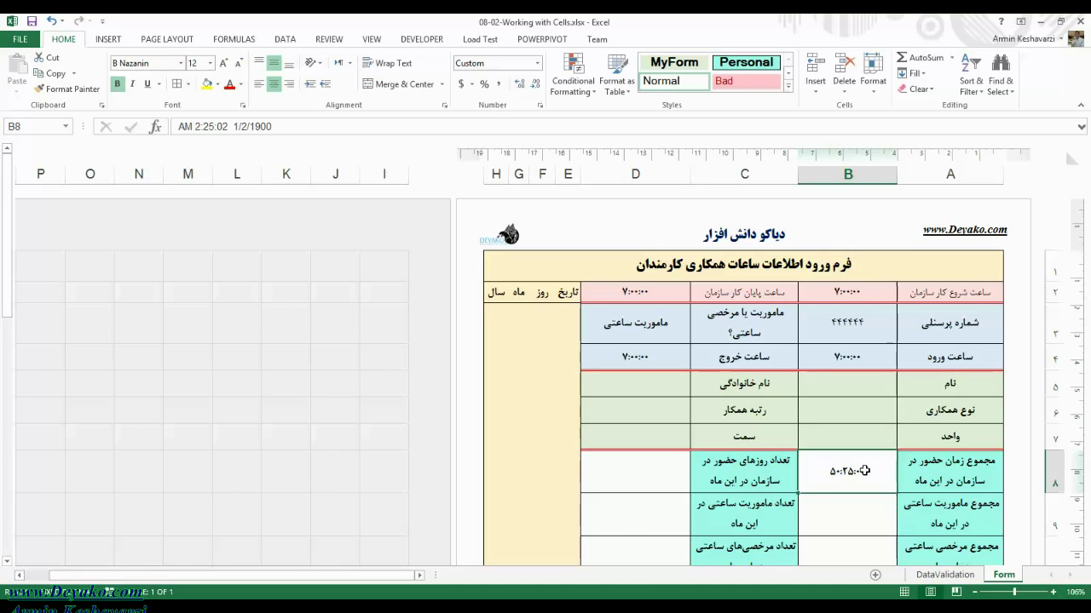
key(Delete)
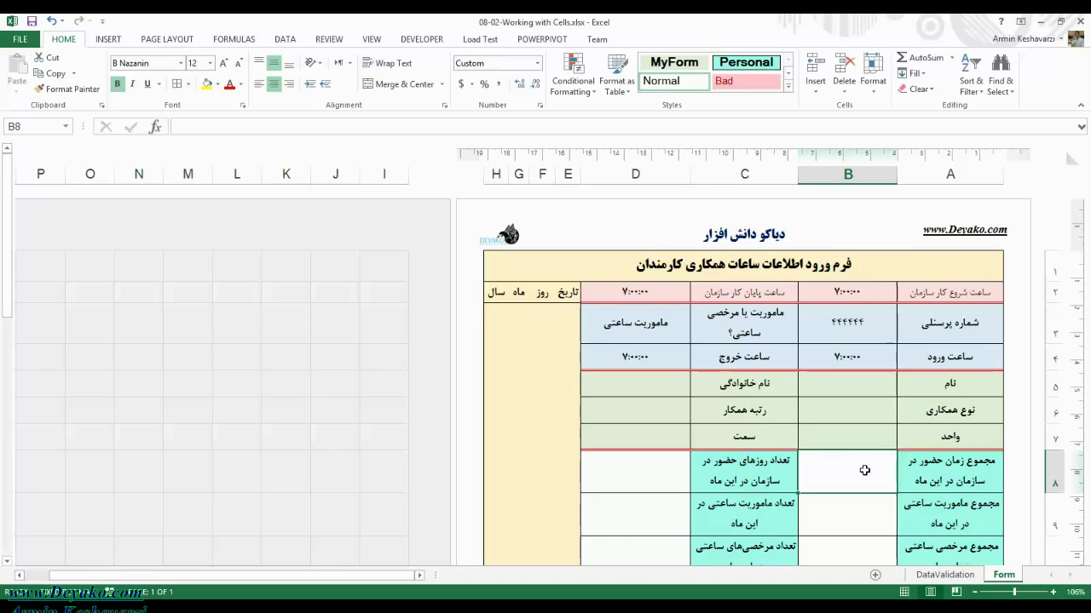
key(Down)
key(Down)
key(Down)
key(Down)
key(Up)
key(Up)
key(Up)
key(Up)
key(Up)
key(Up)
key(Up)
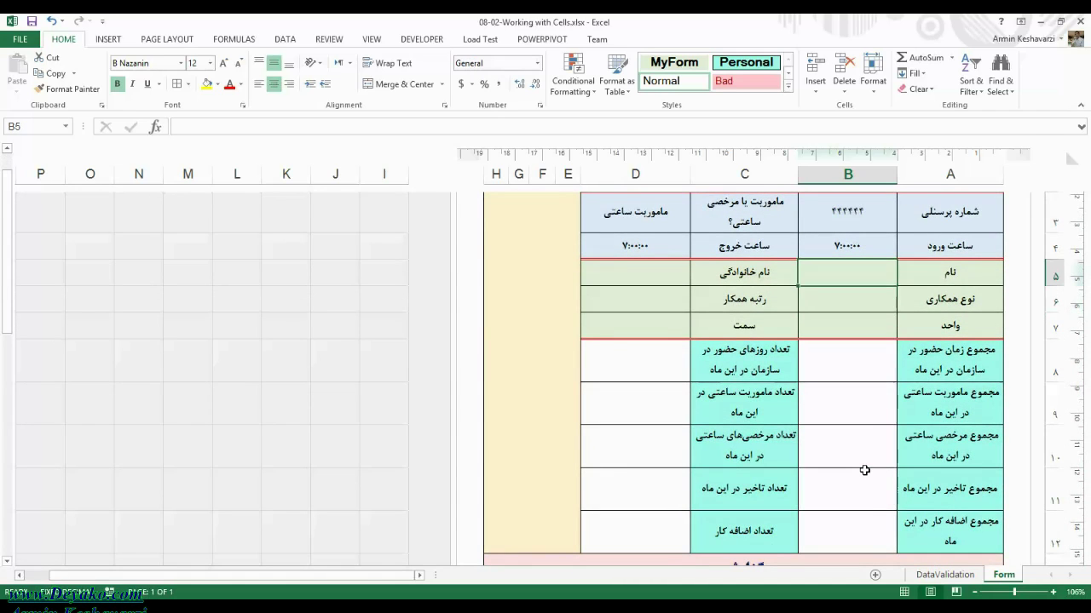
key(Left)
key(Left)
key(Up)
key(Up)
key(Up)
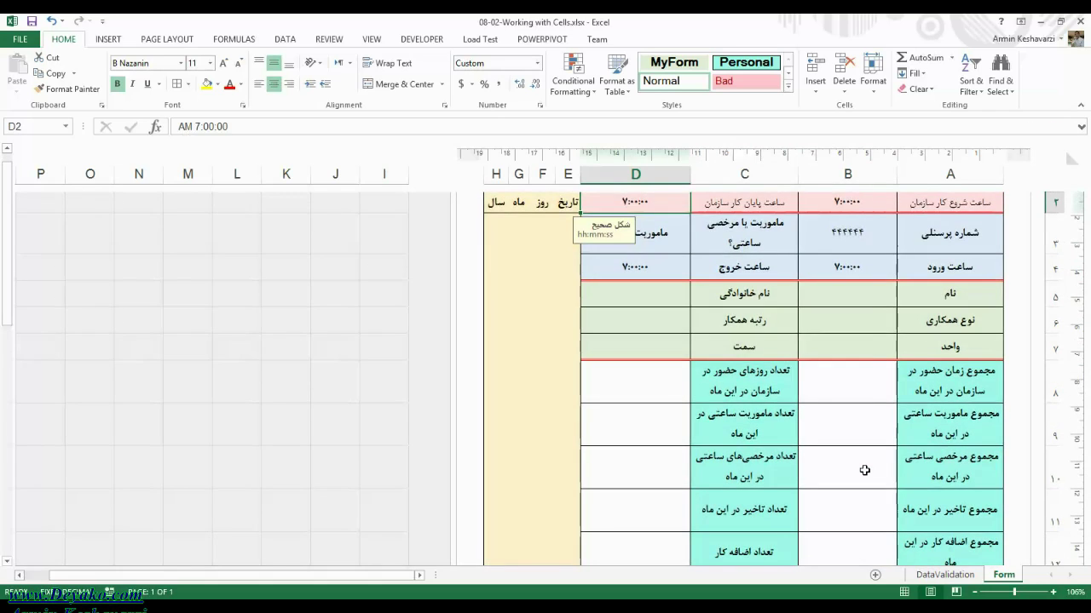
key(Right)
key(Right)
key(Right)
key(Up)
key(Left)
key(Left)
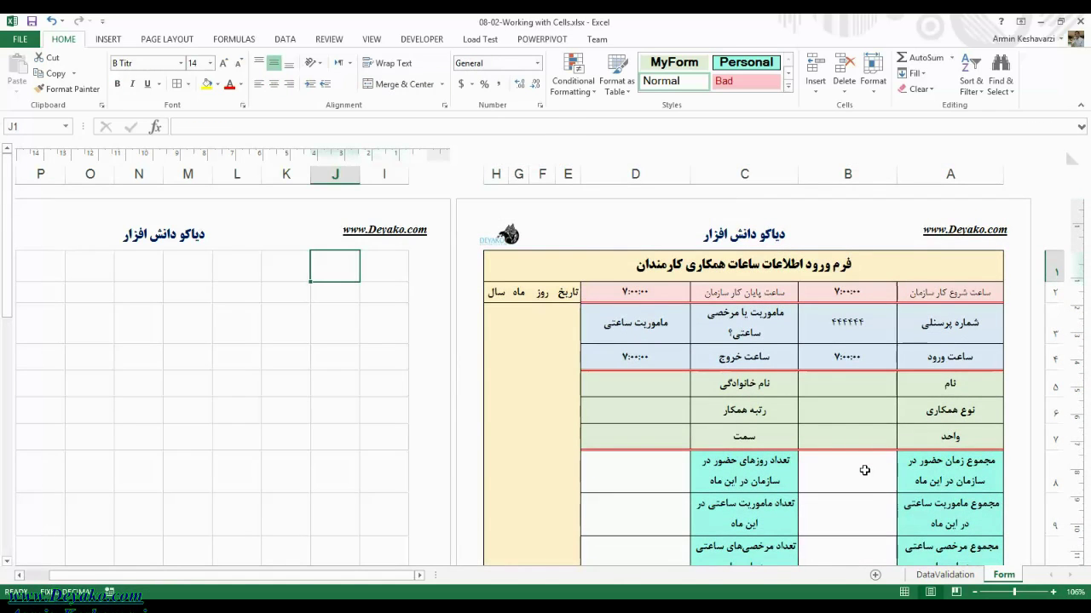
key(Right)
key(Right)
key(Down)
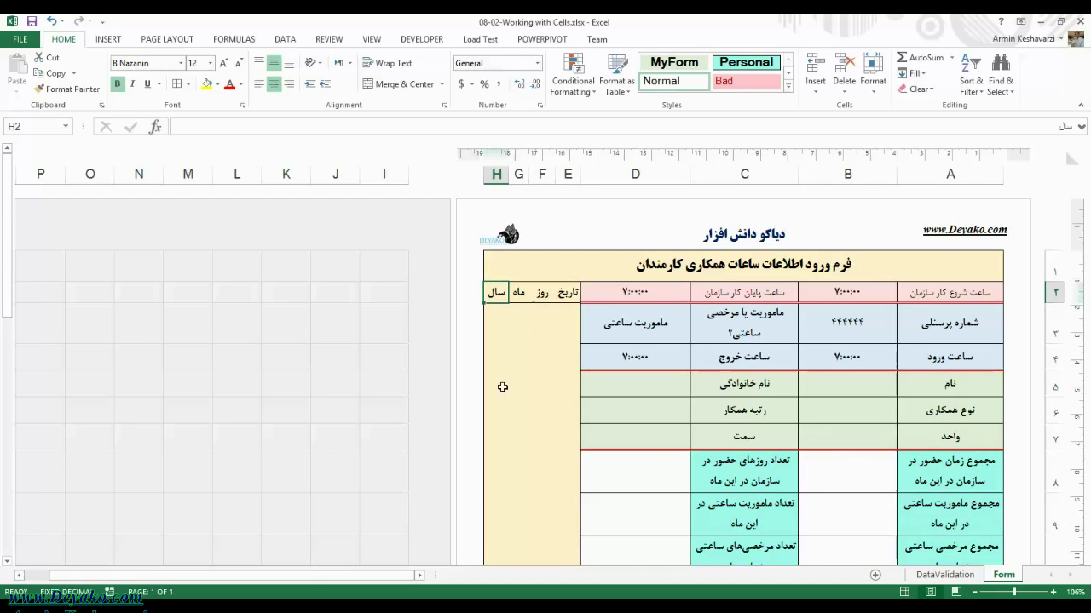
Confirm day 5 in F2 after checking the month (G2) and year (H2) cells
mouse_move(272, 596)
click(340, 528)
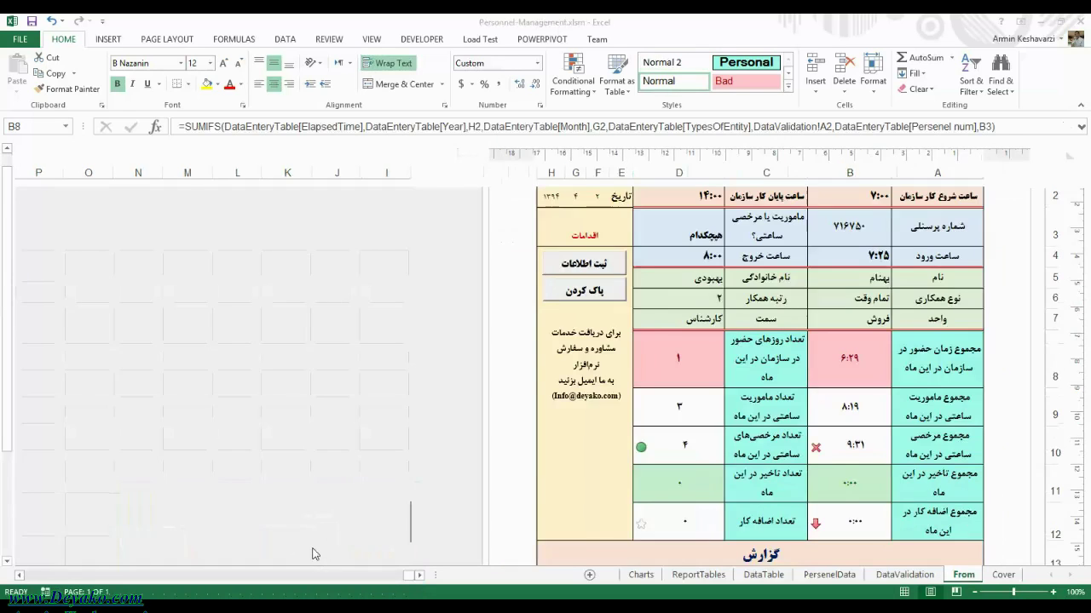
scroll(324, 290, up, 2)
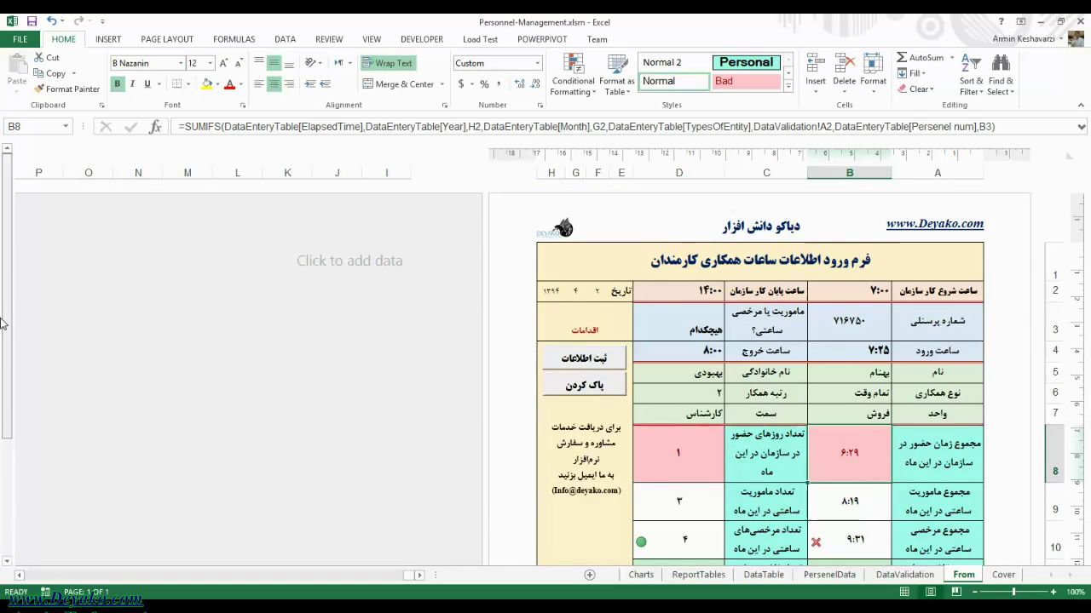
click(589, 299)
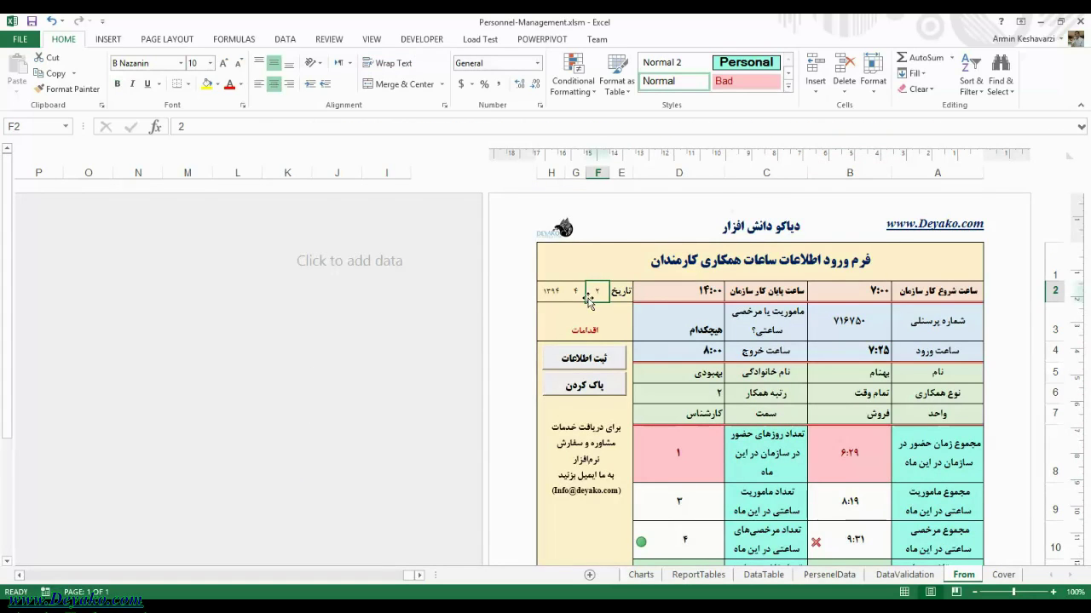
click(583, 293)
click(555, 292)
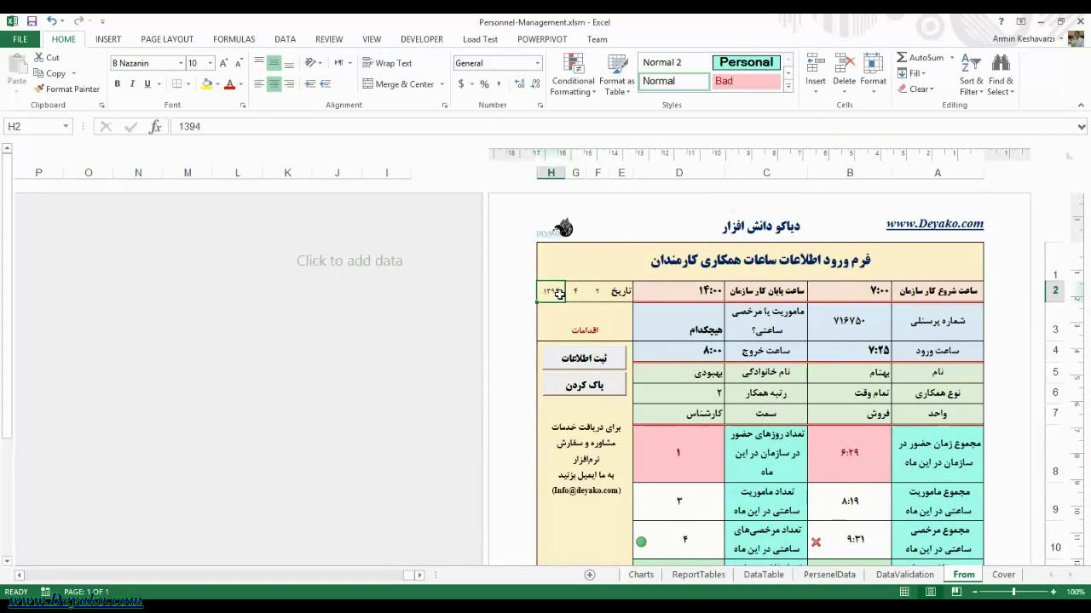
click(593, 290)
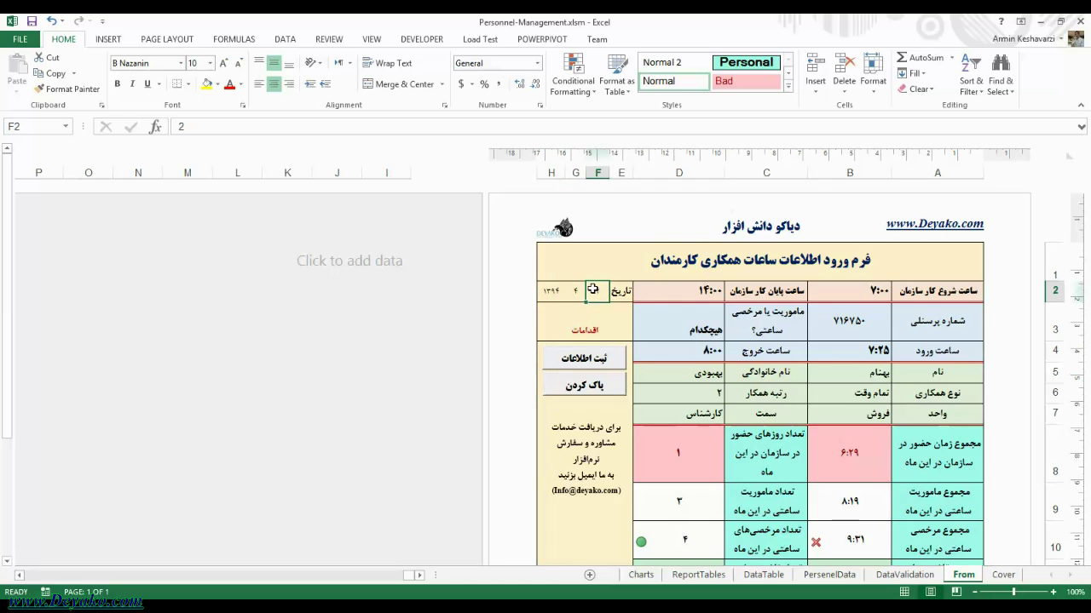
text(5)
key(Down)
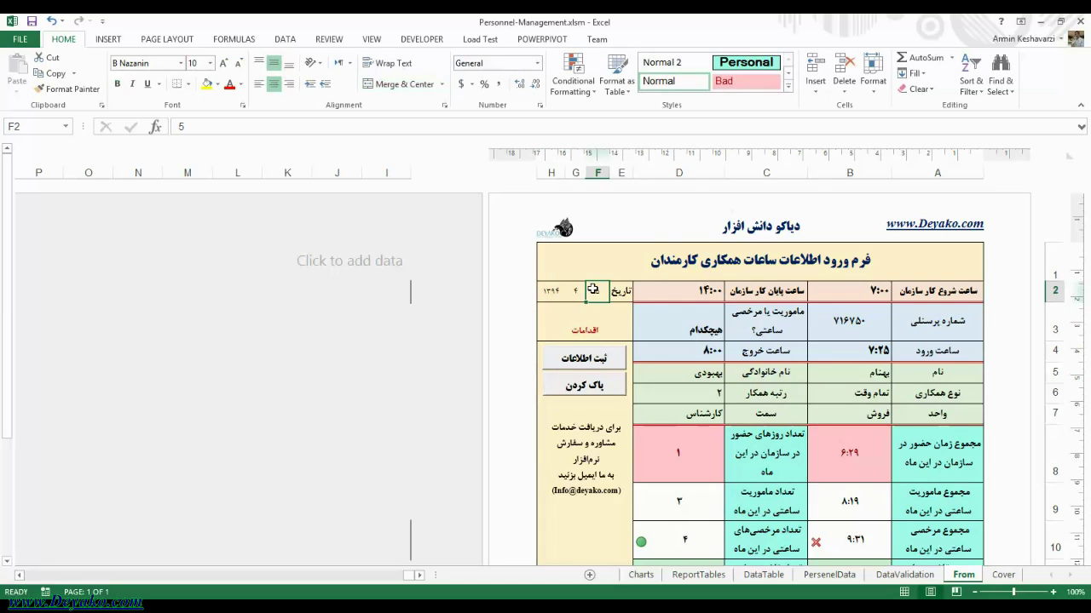
Try entering 60 in F2 and cancel the validation error, keeping day 5
click(594, 291)
text(60)
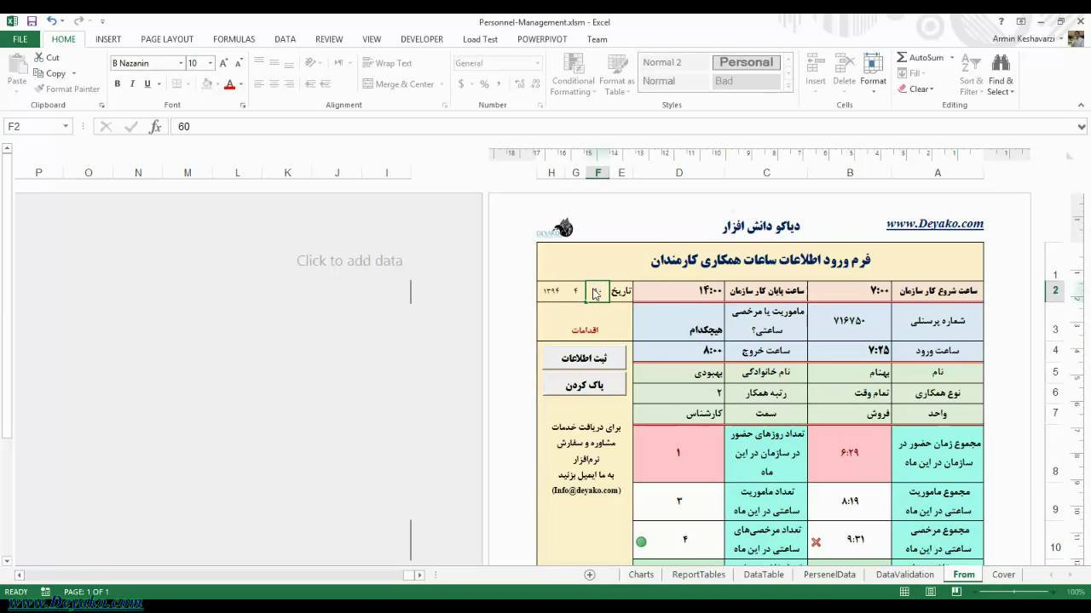
key(Return)
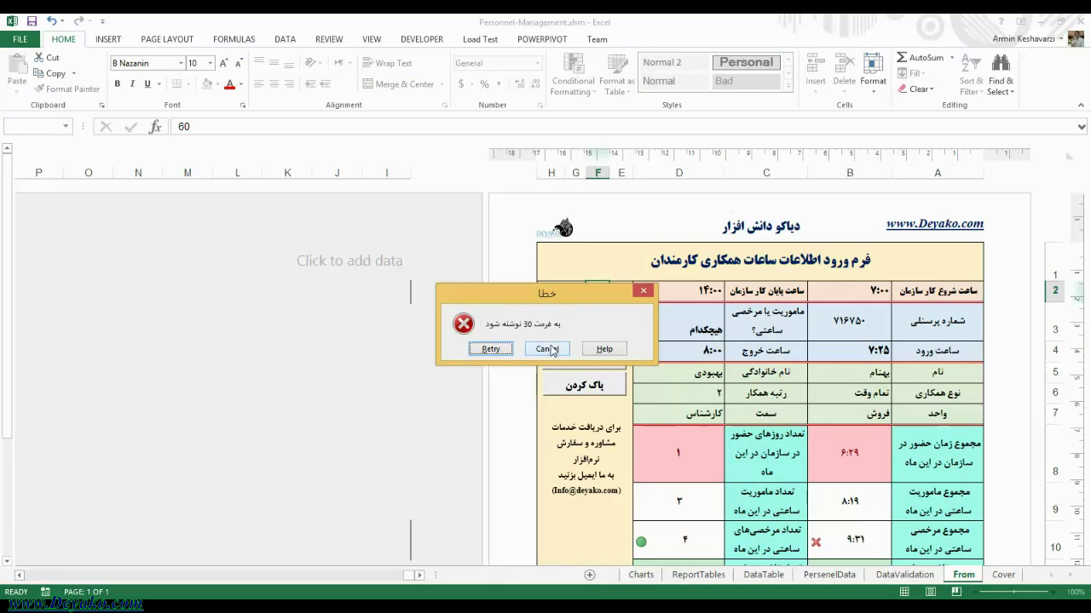
click(550, 349)
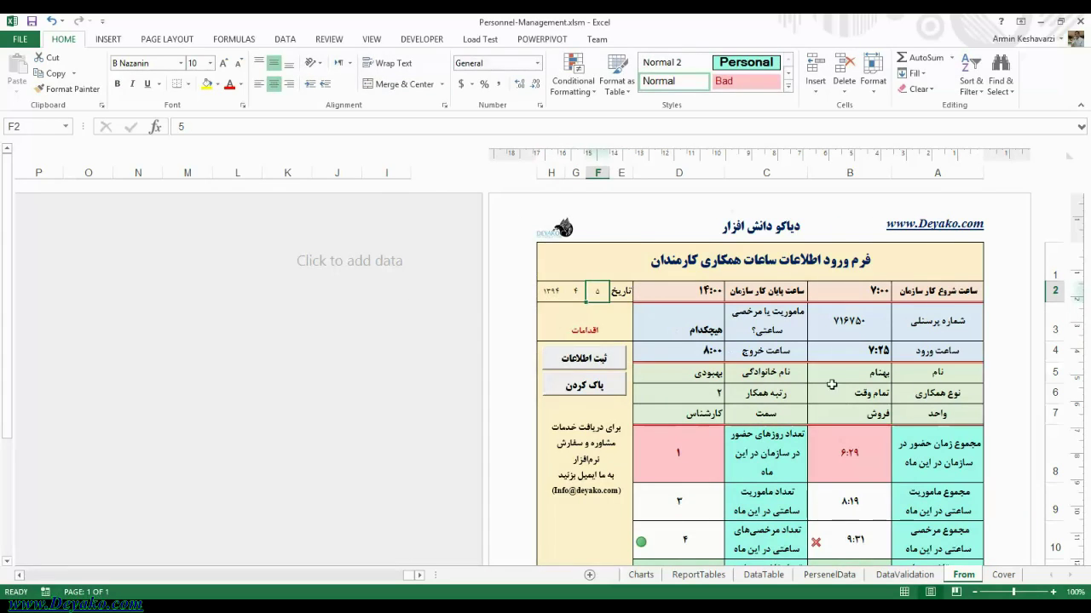
Review the day numbers in column B of the DataValidation sheet, then return to the form
click(904, 574)
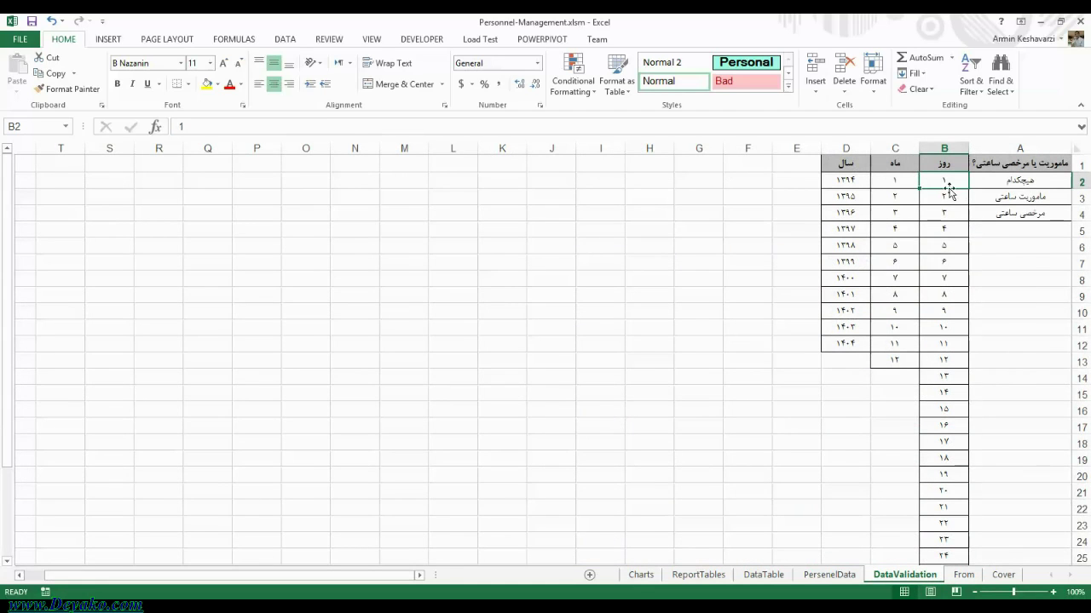
mouse_move(946, 183)
mouse_down()
mouse_move(961, 441)
mouse_move(950, 531)
mouse_up()
click(963, 574)
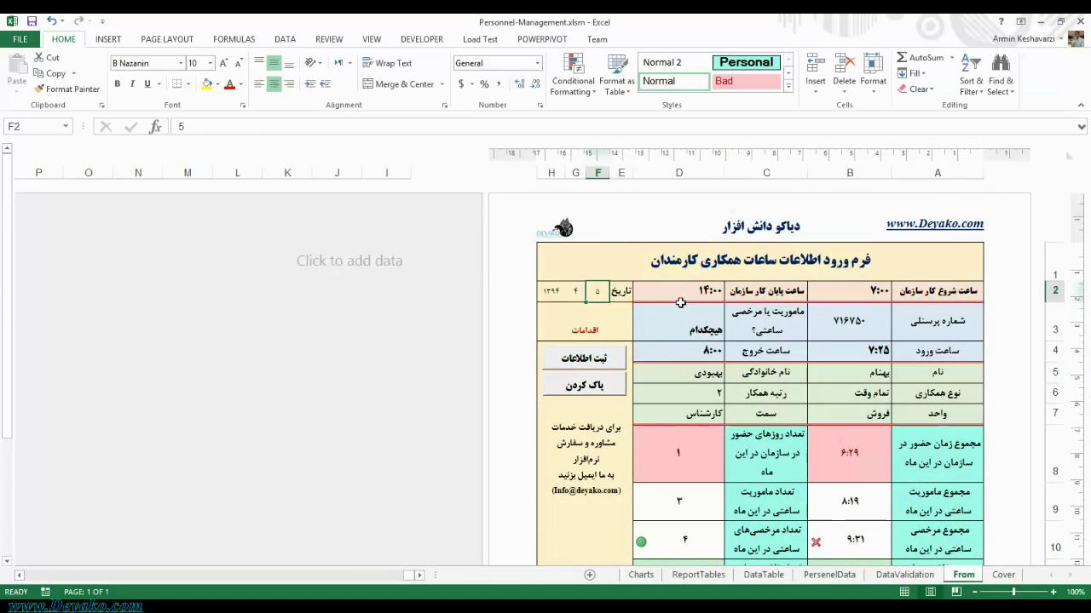
Give F2 List validation sourced from =روز with the In-cell dropdown option ticked
click(281, 39)
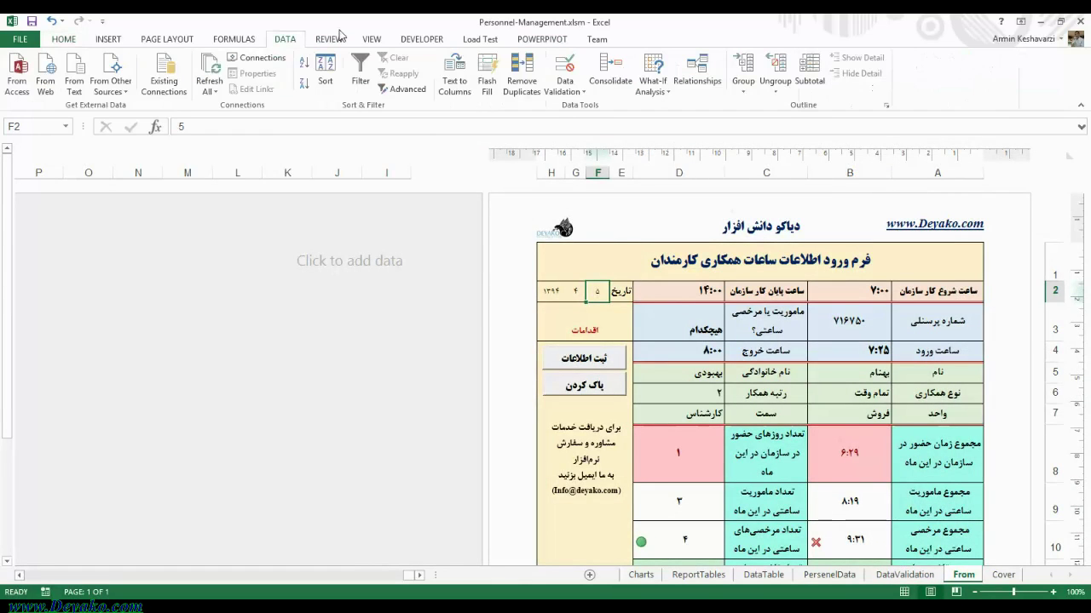
click(564, 66)
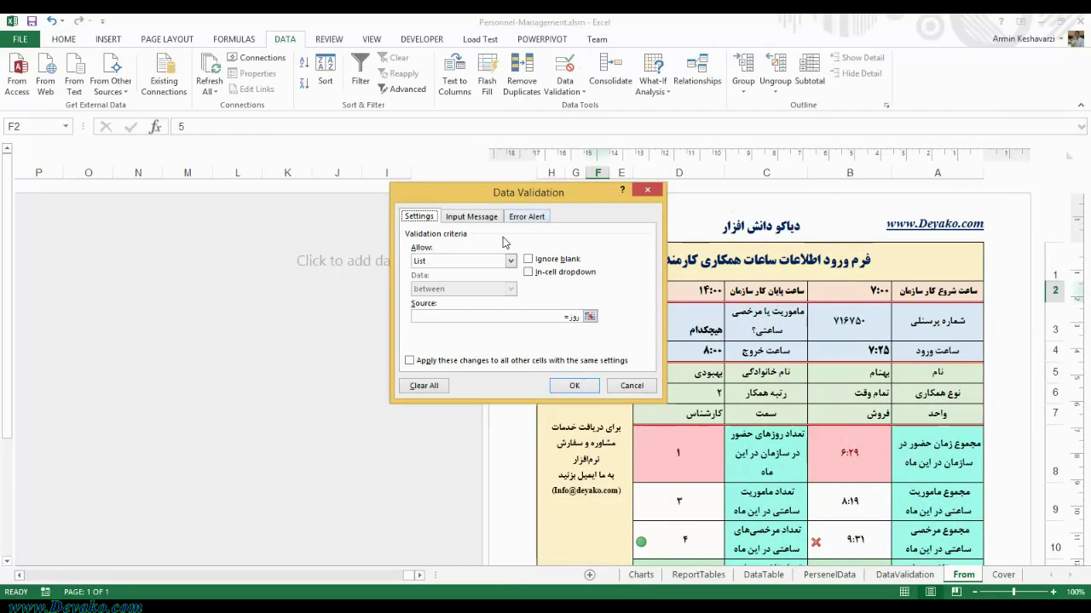
click(574, 321)
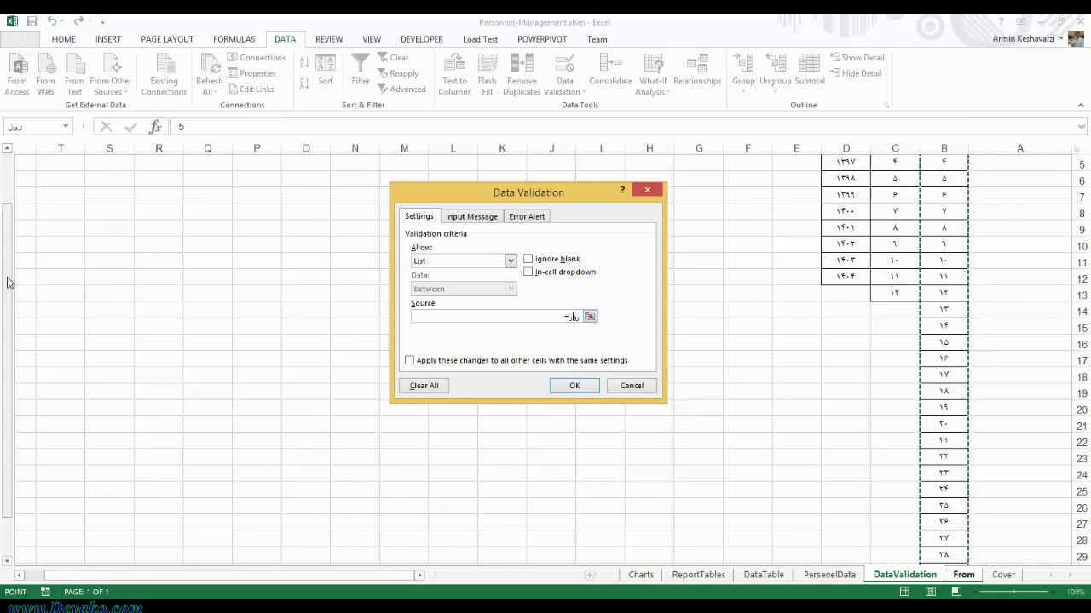
scroll(7, 281, up, 2)
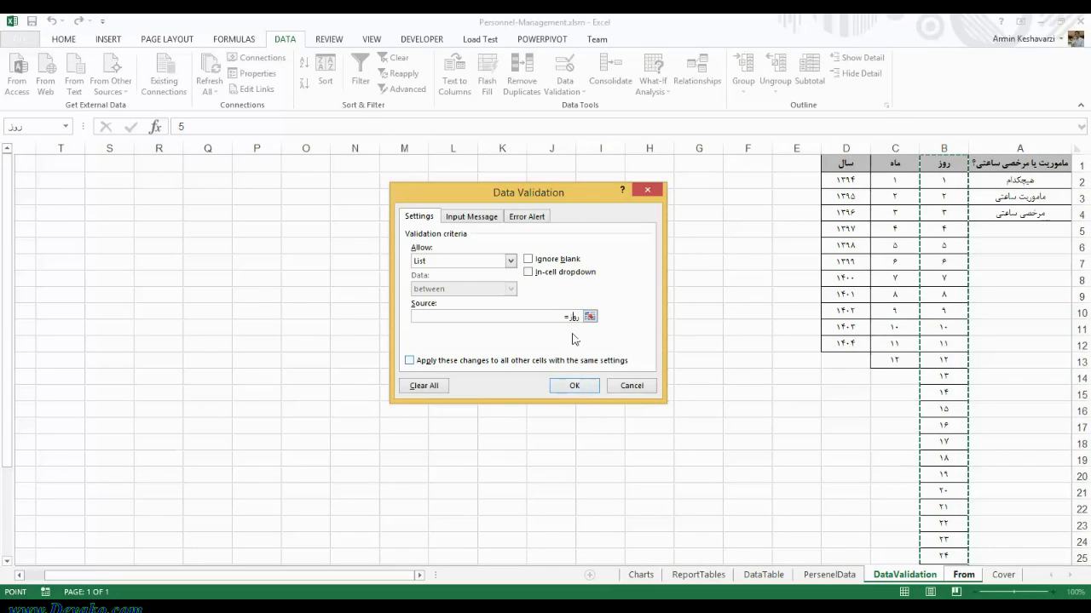
click(584, 393)
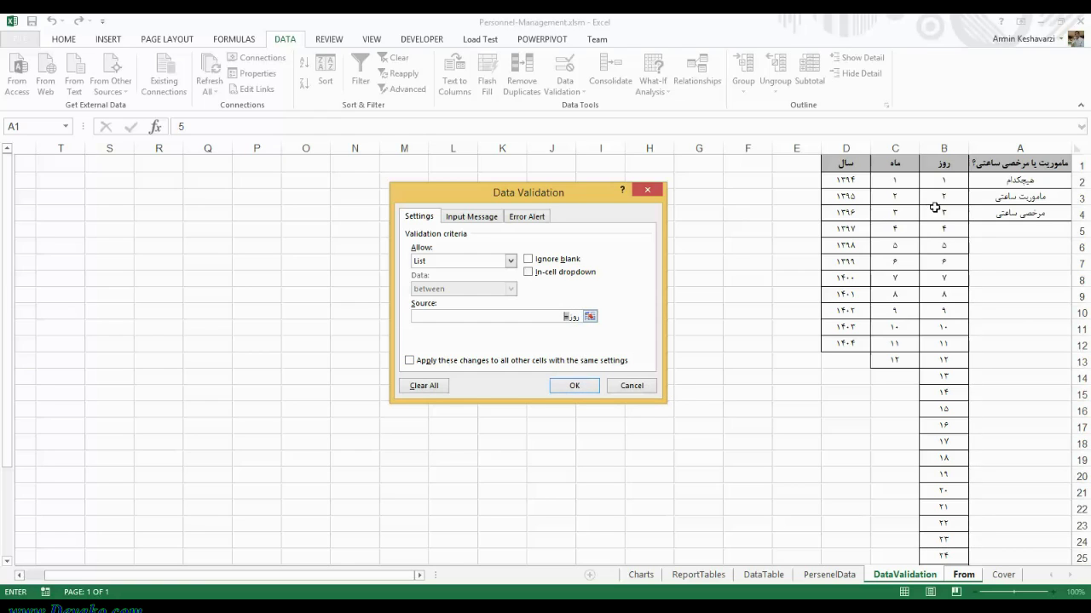
click(563, 278)
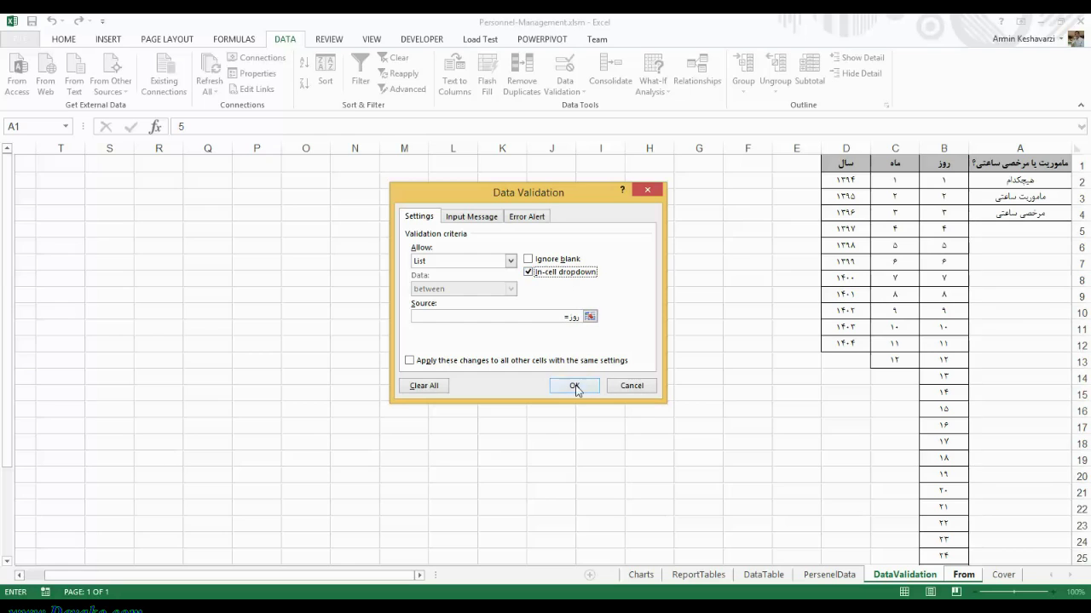
click(574, 385)
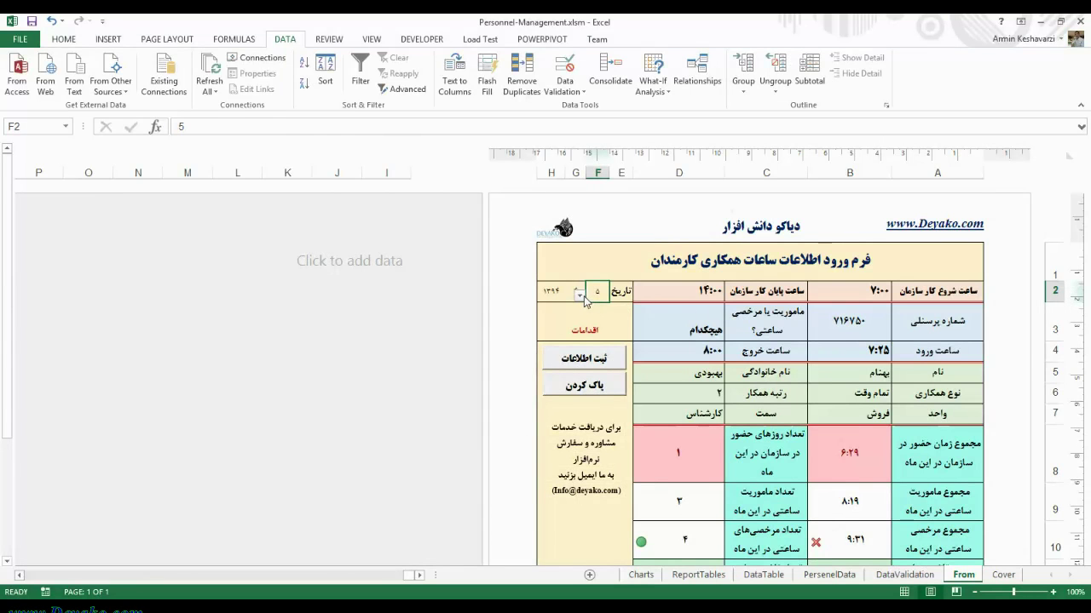
click(581, 295)
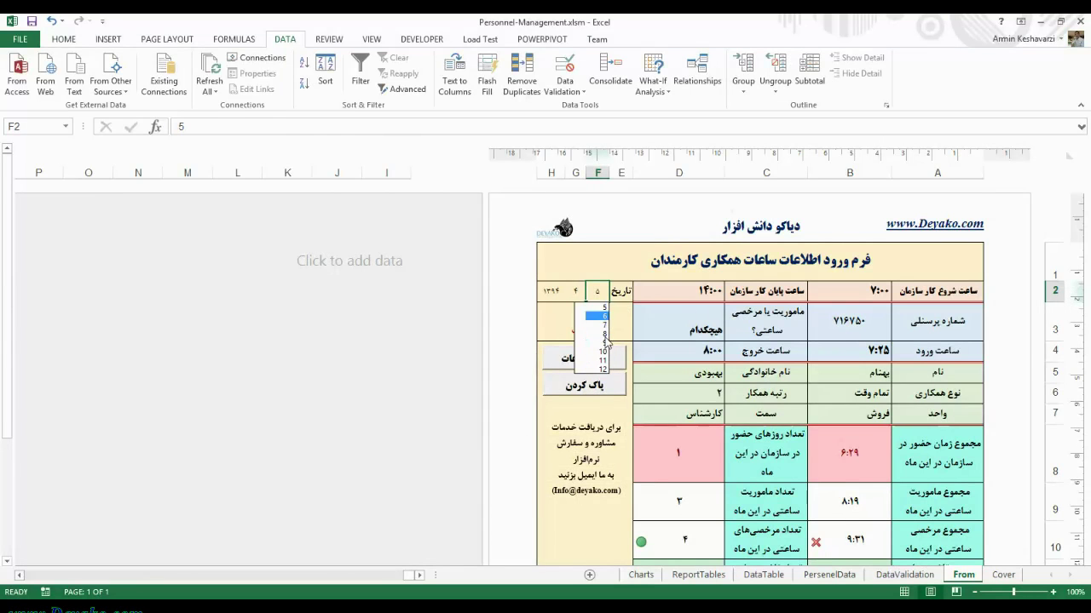
key(Escape)
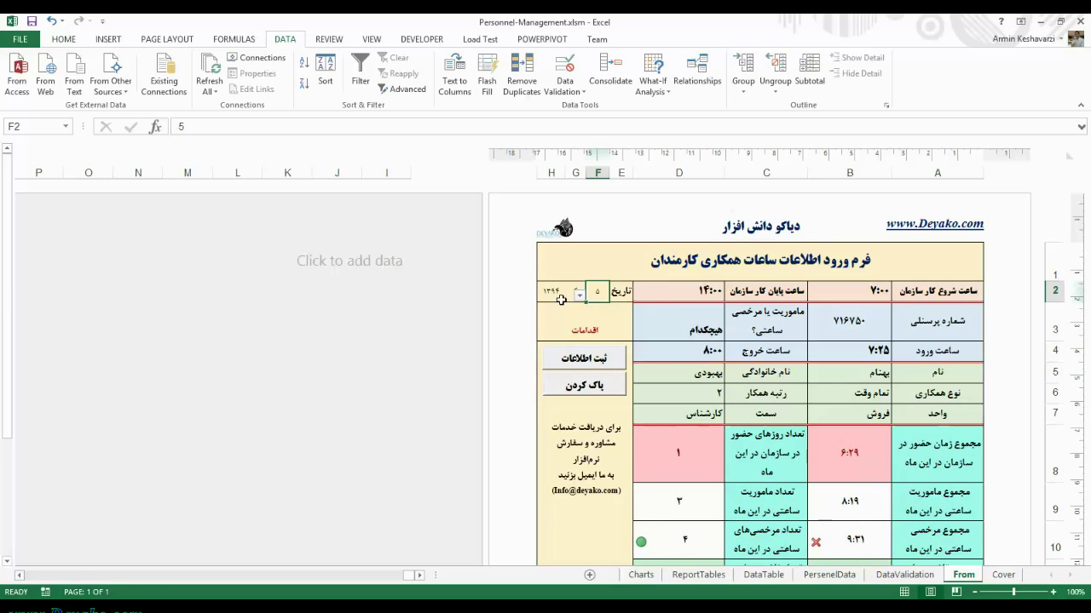
click(581, 296)
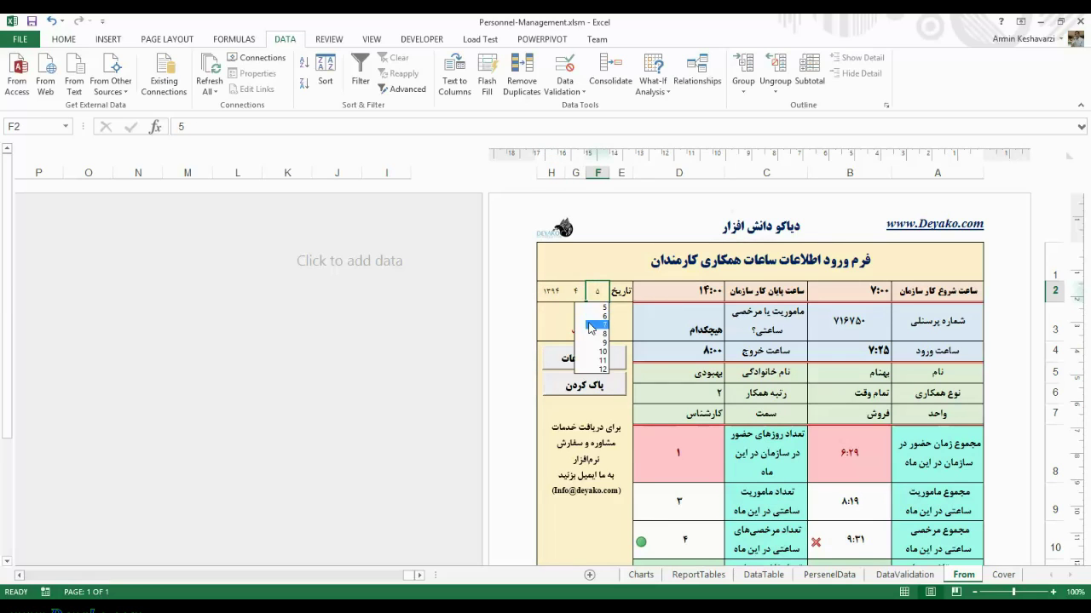
key(Escape)
click(563, 290)
click(576, 291)
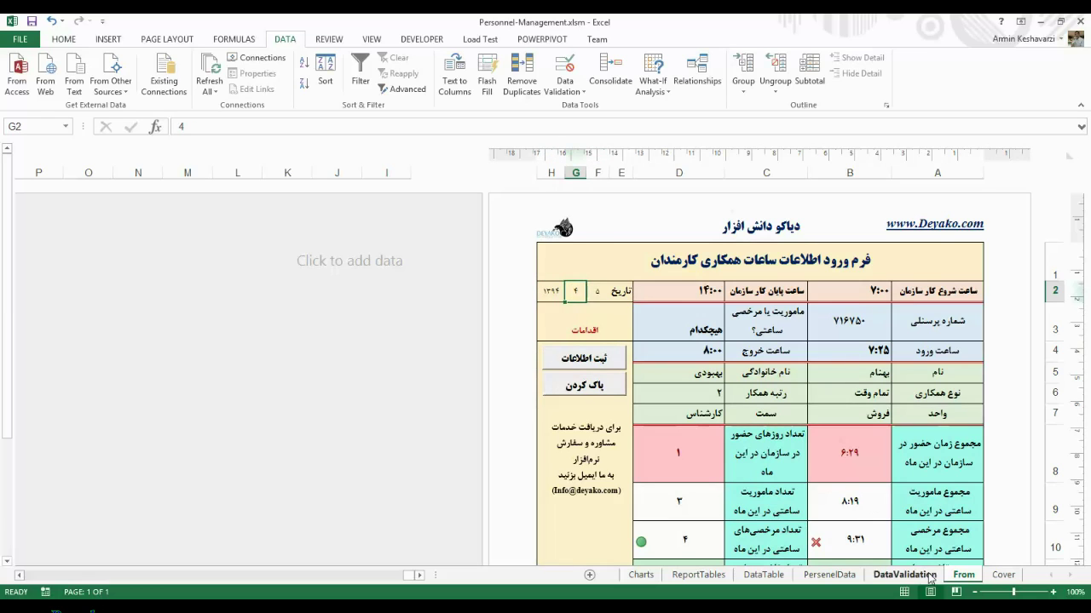
click(931, 578)
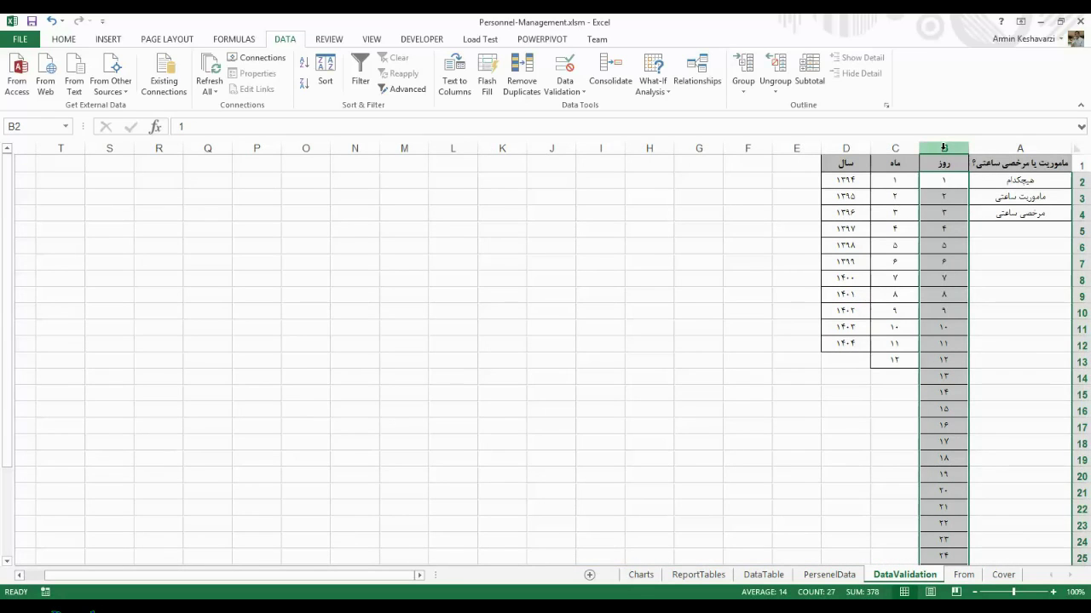
drag(944, 162, 845, 162)
click(914, 215)
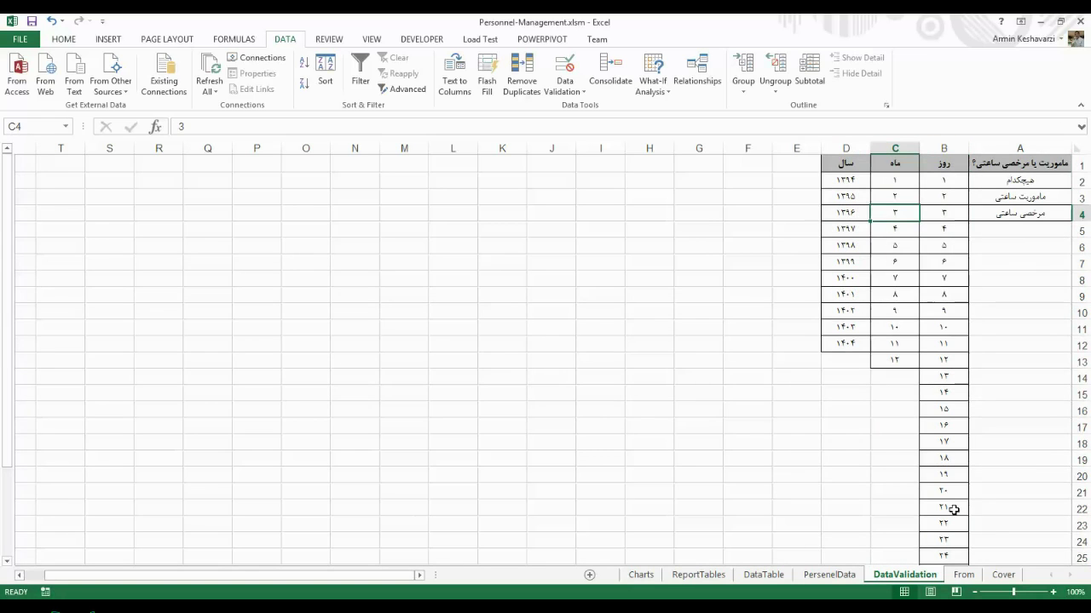
click(963, 575)
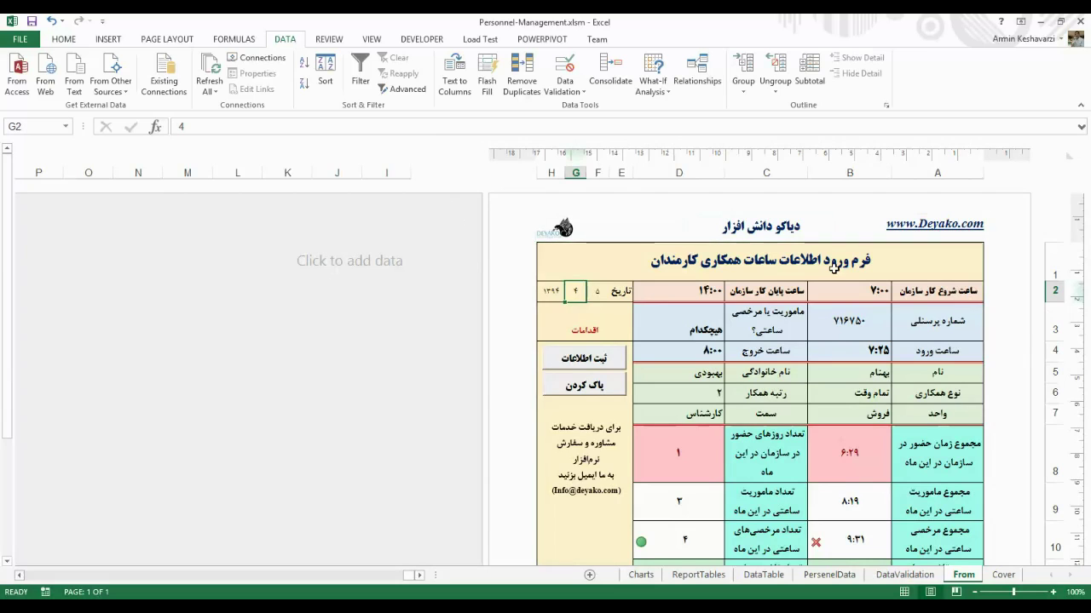
click(841, 437)
click(840, 503)
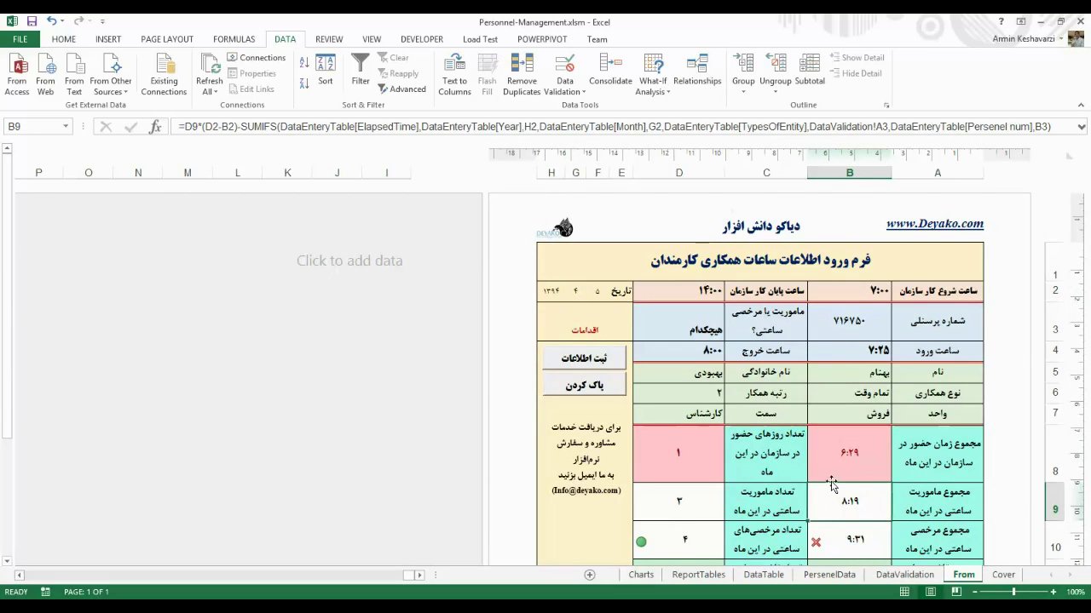